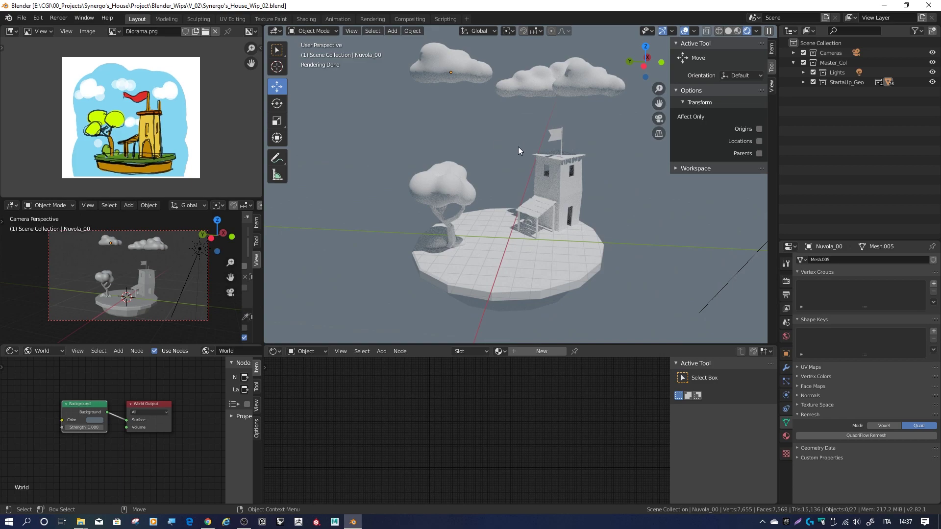
Step: Select the tree trunk and set the lower panel to the Shader Editor
middle_click_drag(518, 147, 480, 146)
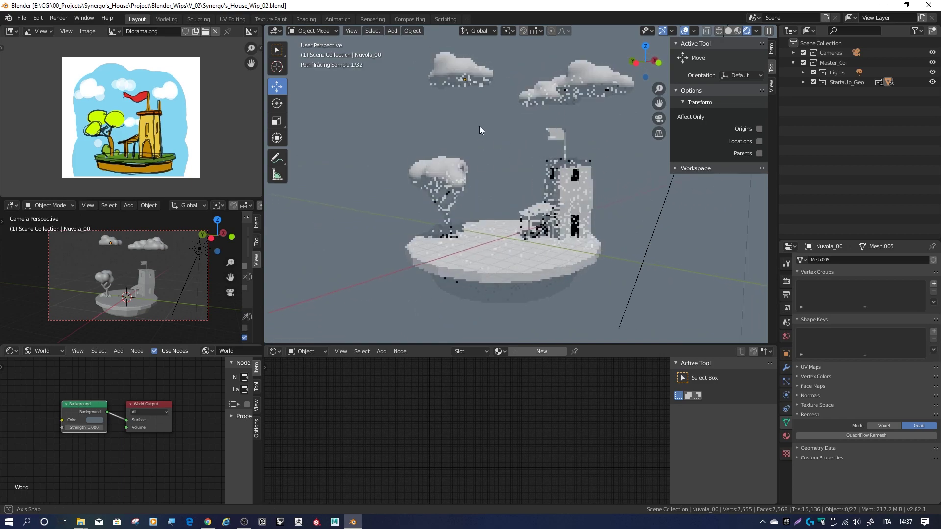
left_click(437, 211)
mouse_move(444, 204)
middle_mouse_down()
mouse_move(451, 183)
mouse_move(458, 198)
middle_mouse_up()
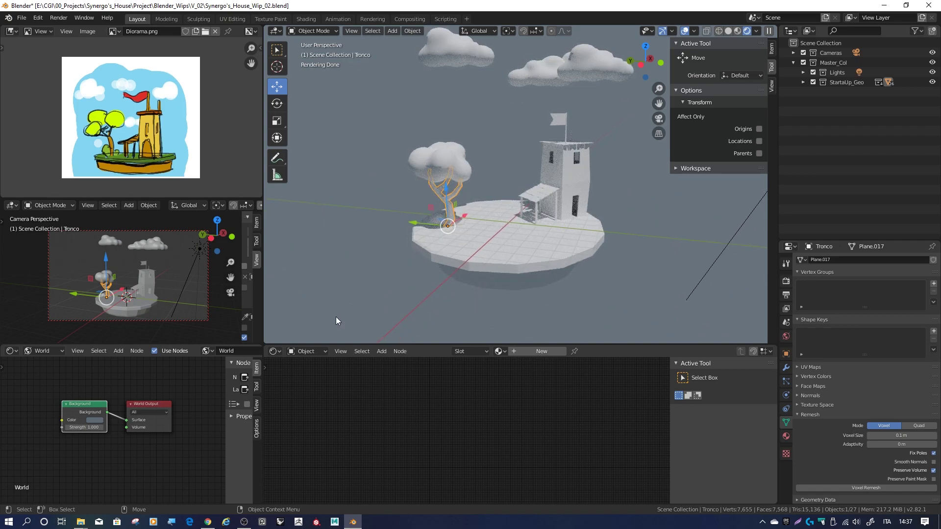
left_click(275, 352)
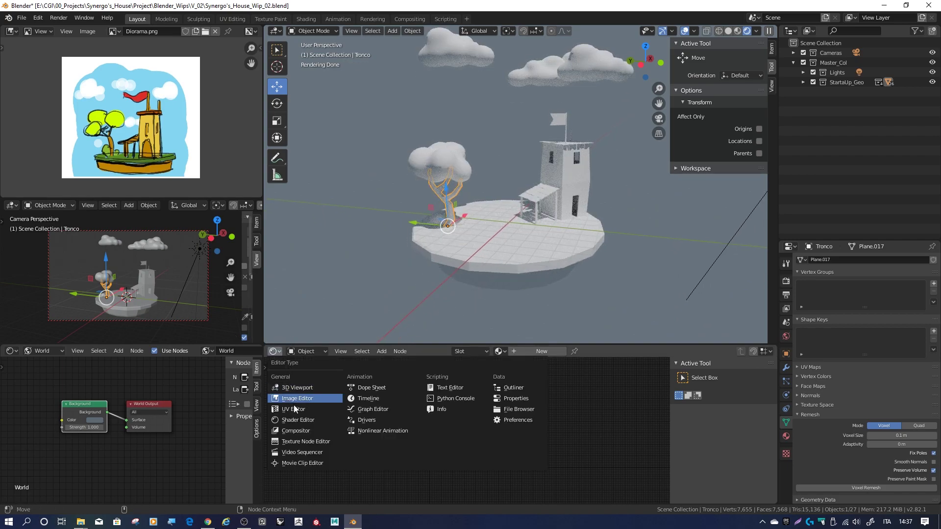
left_click(301, 419)
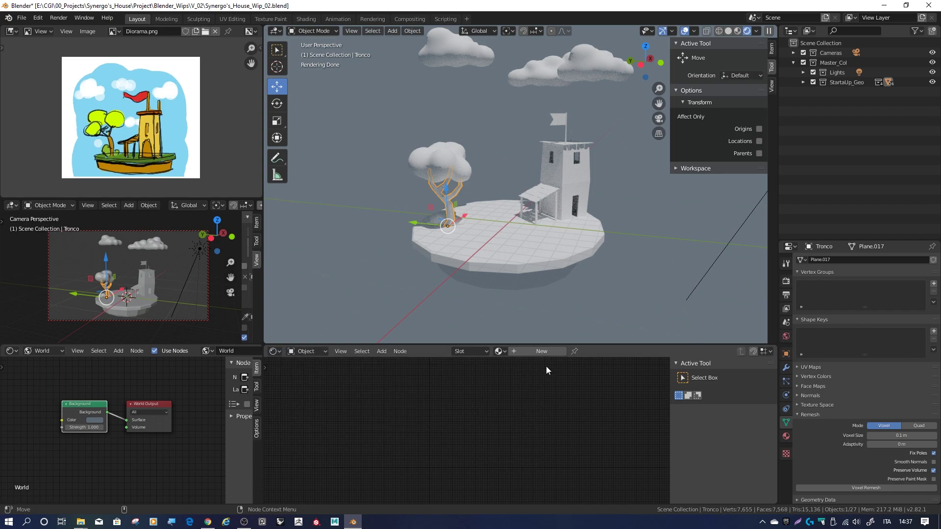
Step: Create a new material for the trunk named Tronco
left_click(515, 350)
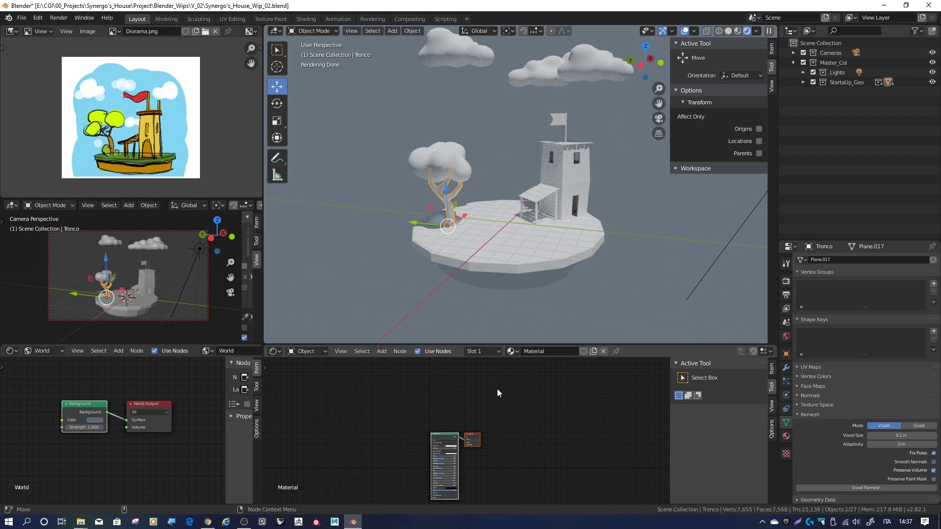
scroll(495, 419, "up", 3)
middle_click_drag(493, 419, 554, 407)
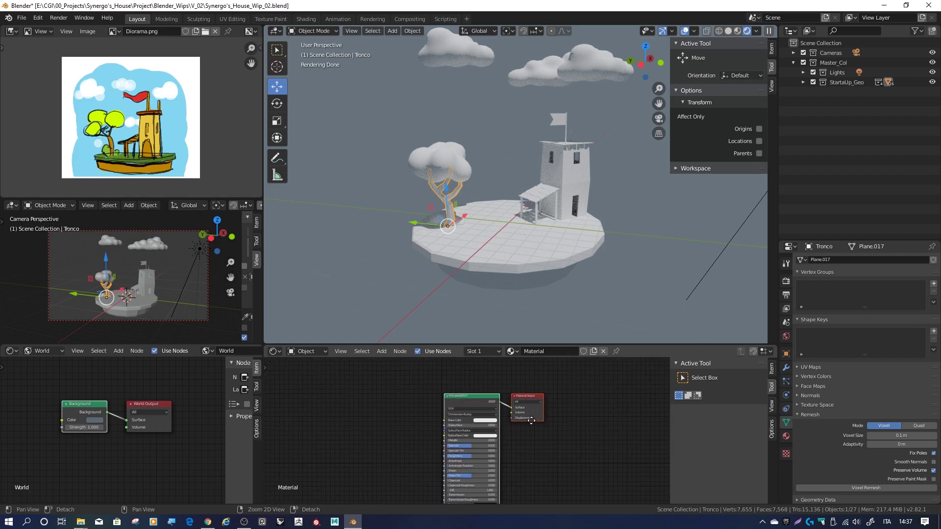
scroll(555, 398, "up", 2)
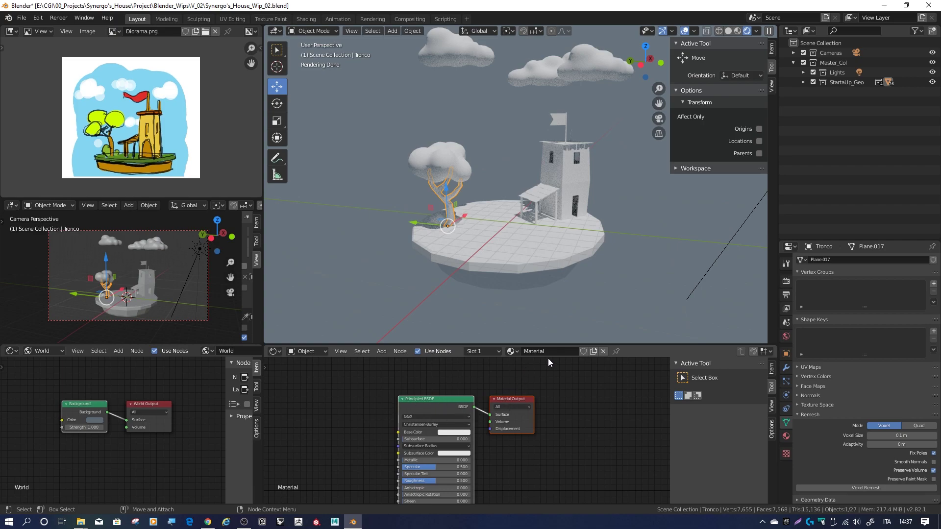
type("Tro")
type("nco")
key("Return")
Step: Set Tronco's base colour to a dark orange-brown, then deselect the trunk
left_click(449, 433)
left_click_drag(464, 366, 458, 381)
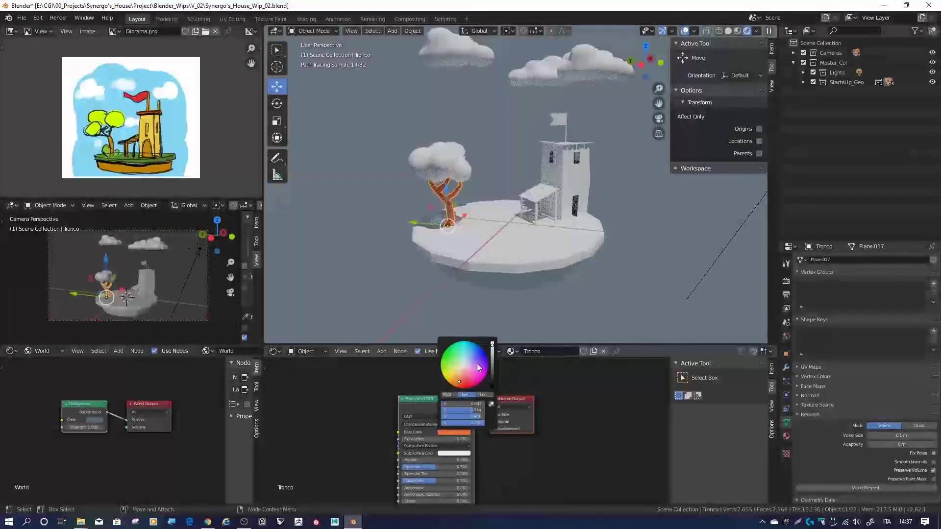
left_click_drag(492, 344, 492, 366)
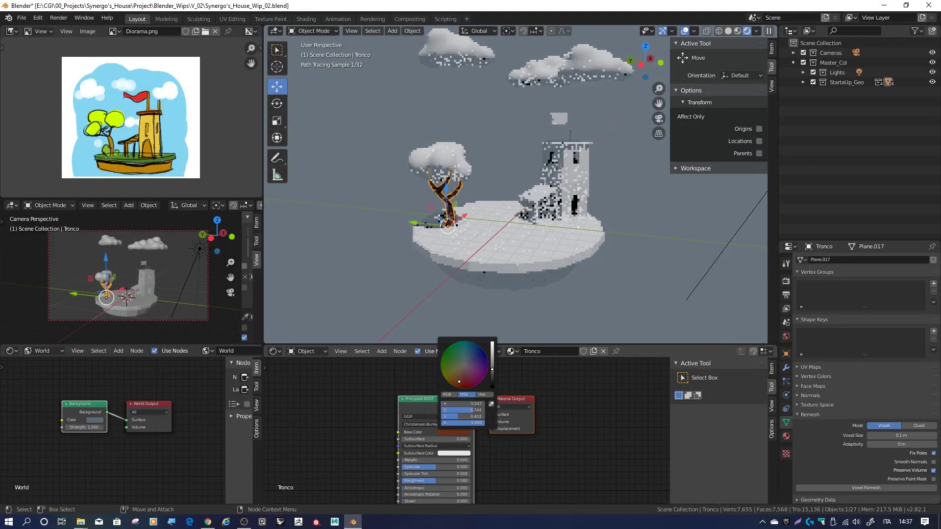
left_click(364, 266)
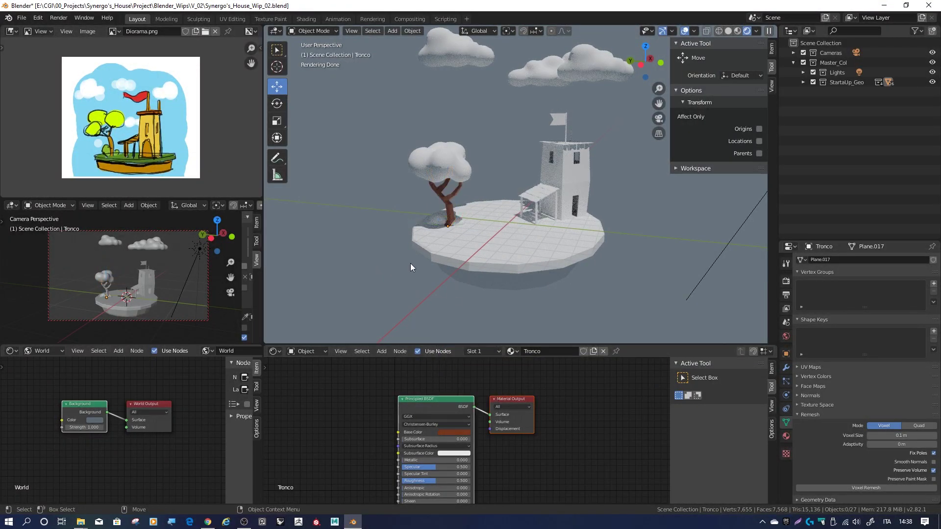
Step: Select the tree's foliage and create a new material for it named Chioma
middle_click_drag(476, 243, 496, 199, "shift")
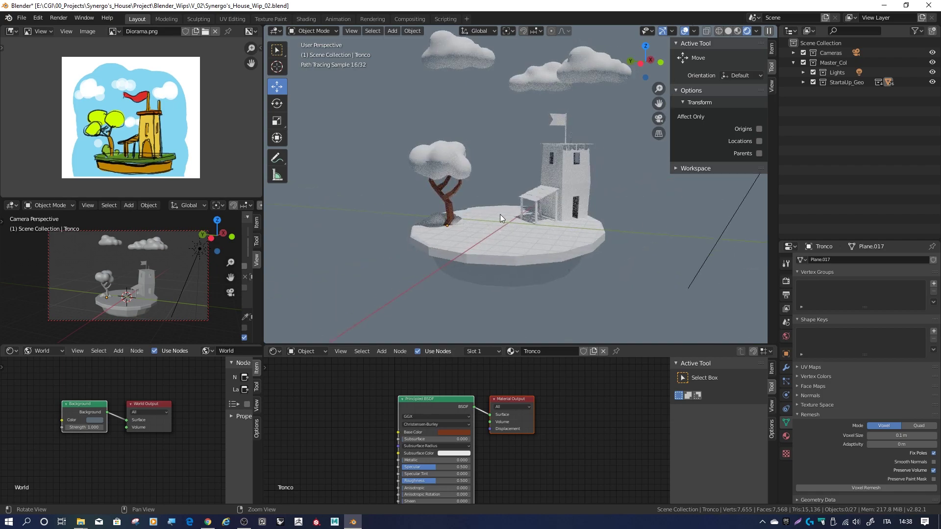
mouse_move(415, 200)
middle_mouse_down()
mouse_move(442, 201)
mouse_move(413, 201)
middle_mouse_up()
middle_click_drag(537, 169, 424, 151)
left_click(433, 149)
middle_click_drag(450, 187, 499, 245)
left_click(516, 351)
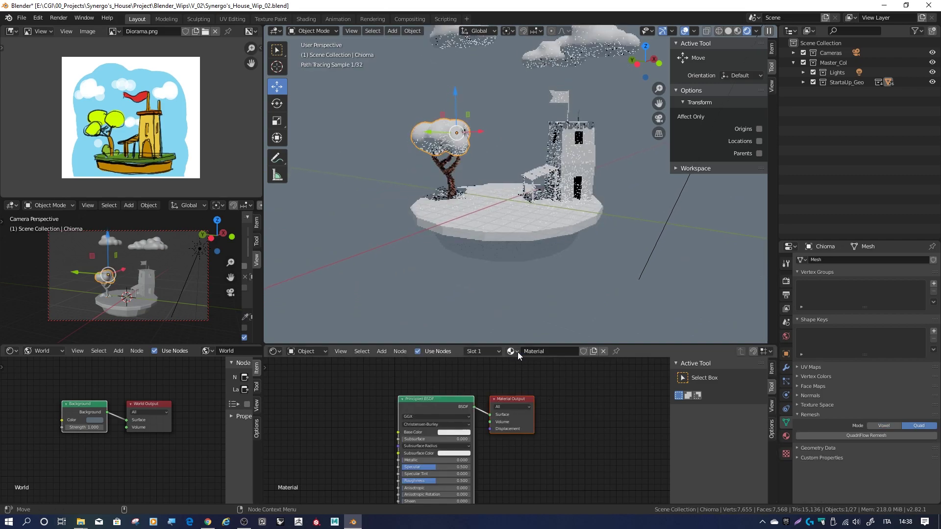
left_click(548, 352)
type("C")
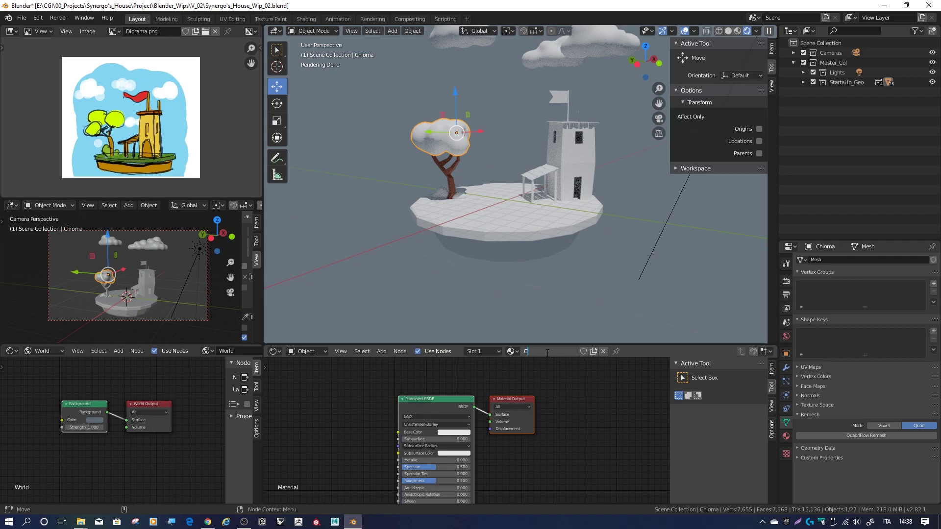
type("hioma")
key("Return")
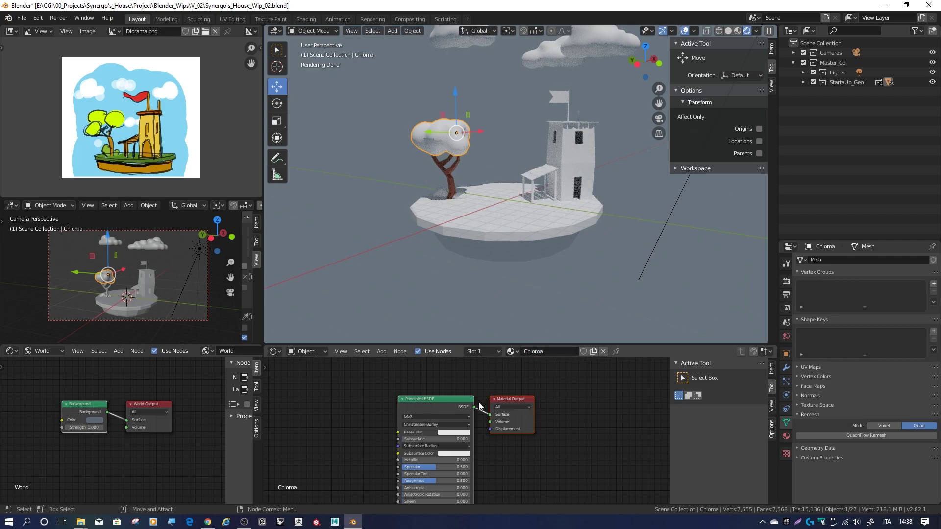
Step: Set Chioma's base colour to green, then deselect the foliage
left_click(452, 433)
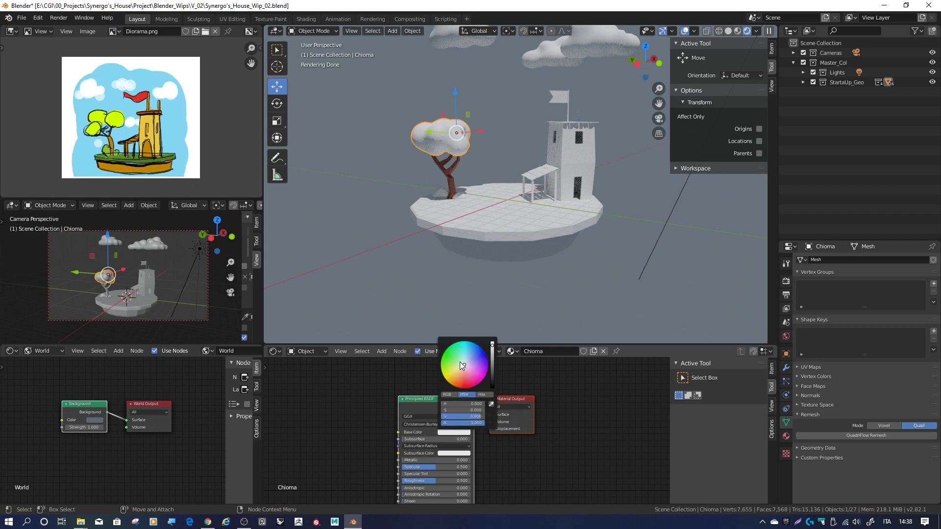
left_click_drag(460, 365, 452, 358)
left_click(492, 358)
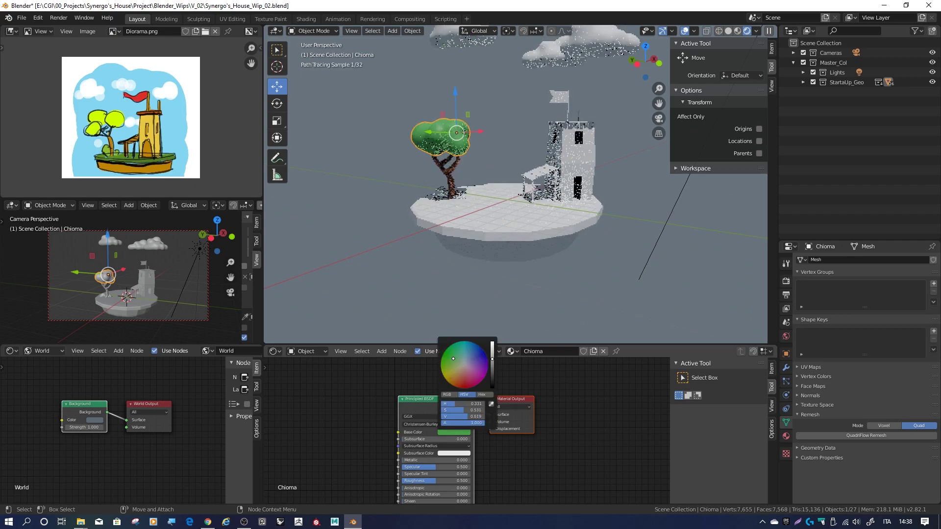
left_click(475, 270)
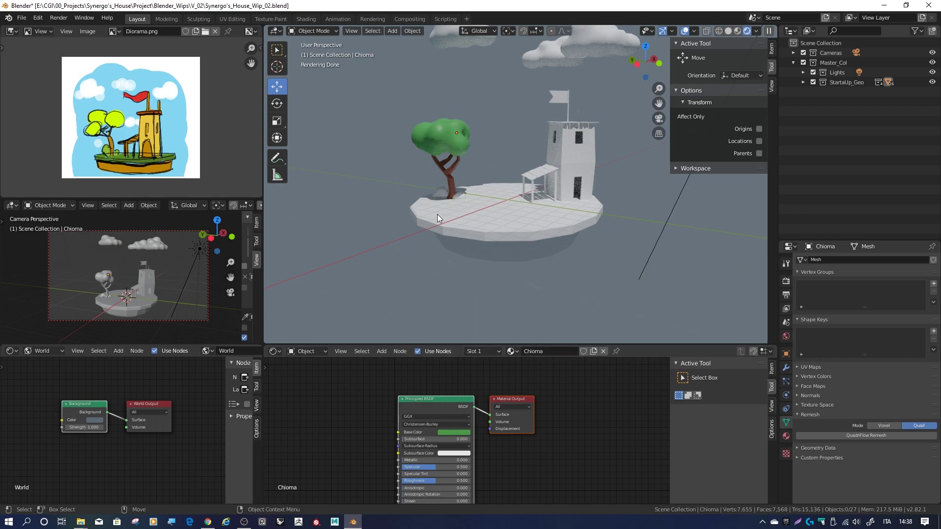
Step: Give bush Cespuglio_02 a new material with a dark green base colour (V 0.413)
left_click(439, 190)
left_click(462, 195, "shift")
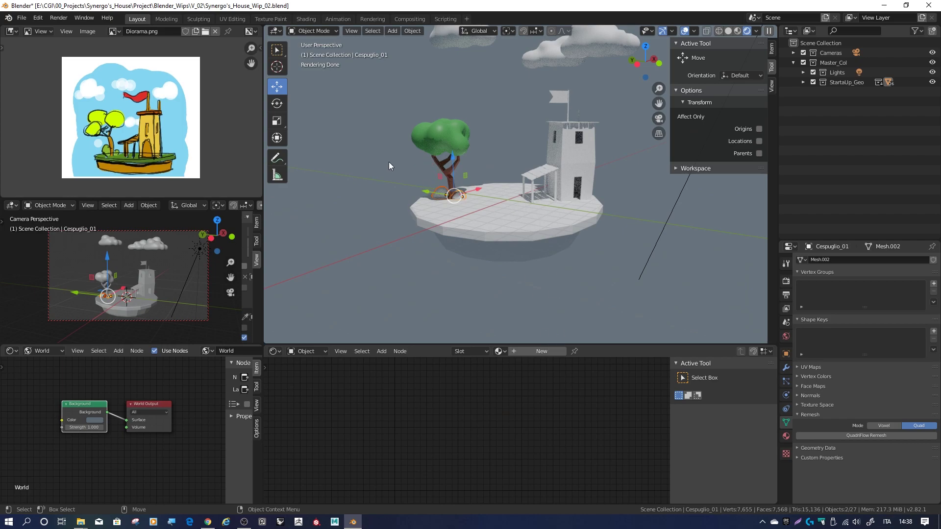
left_click(443, 191)
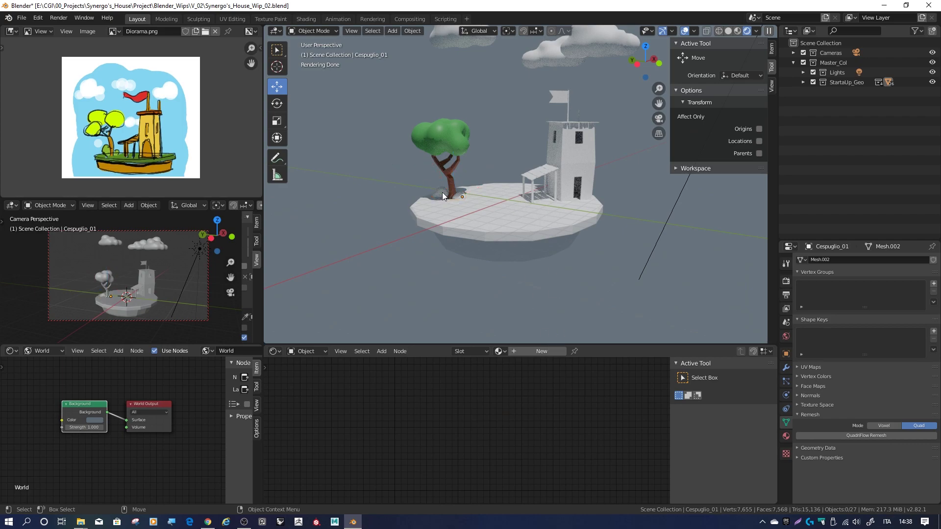
left_click(515, 349)
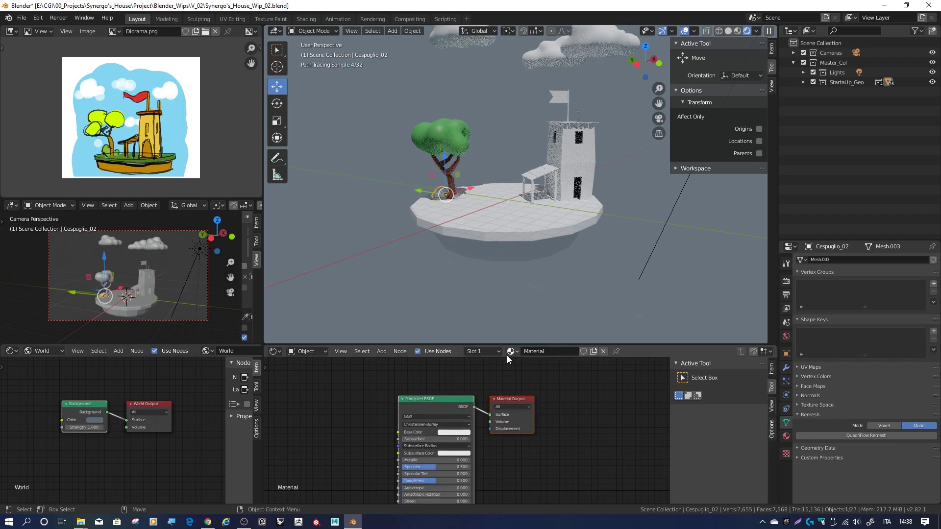
left_click(445, 432)
left_click_drag(461, 364, 454, 361)
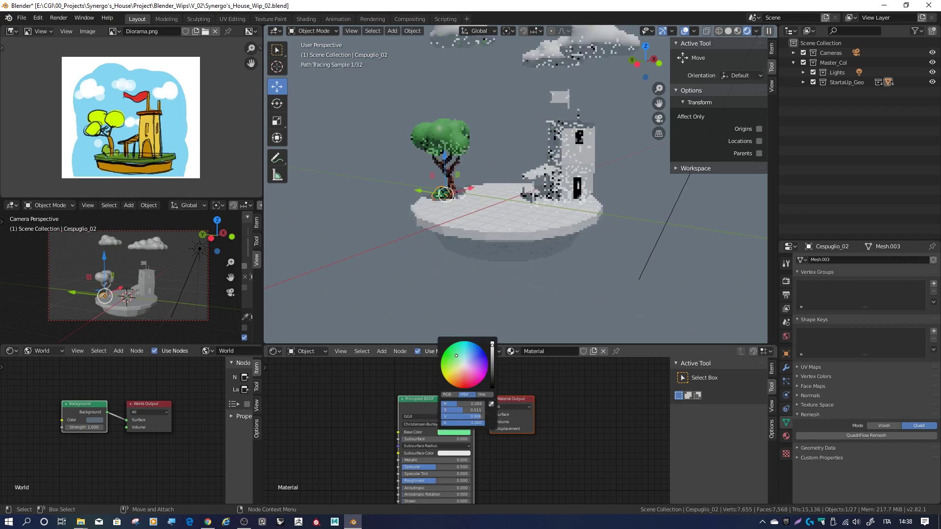
left_click(491, 371)
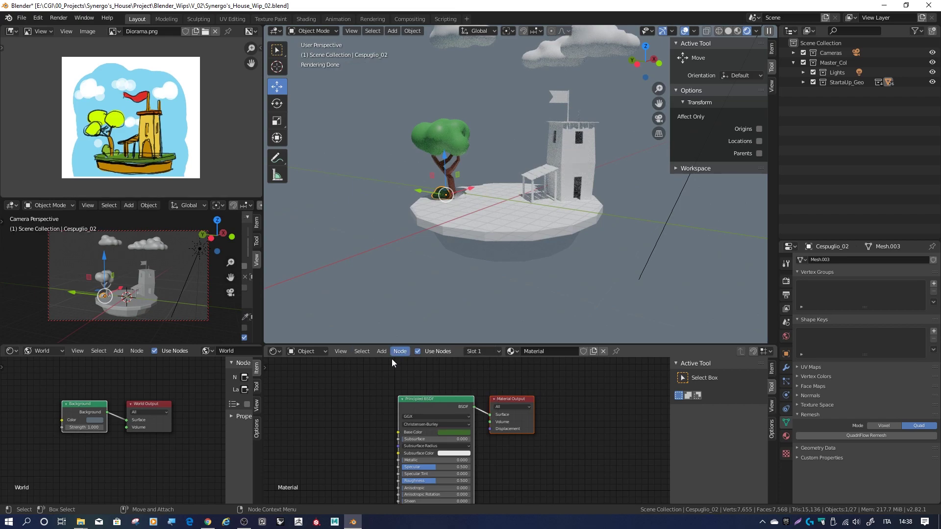
left_click(366, 203)
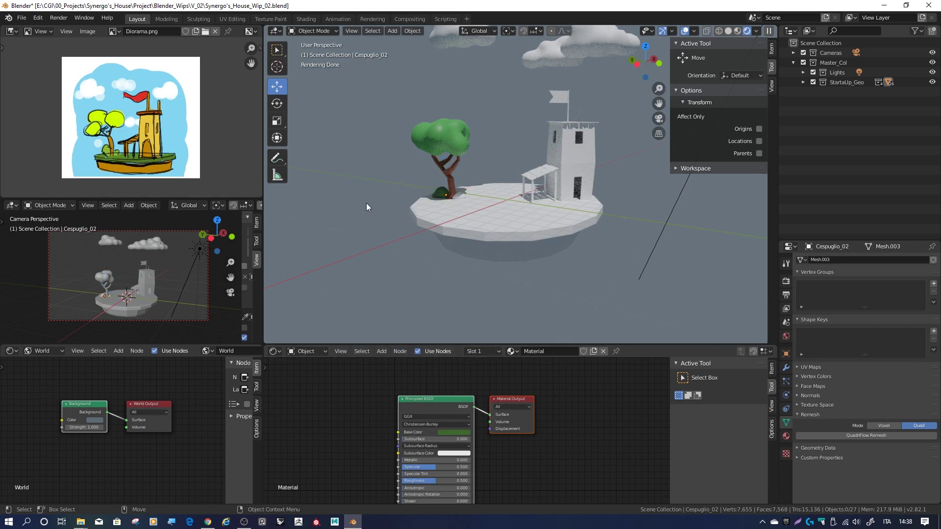
left_click(463, 195)
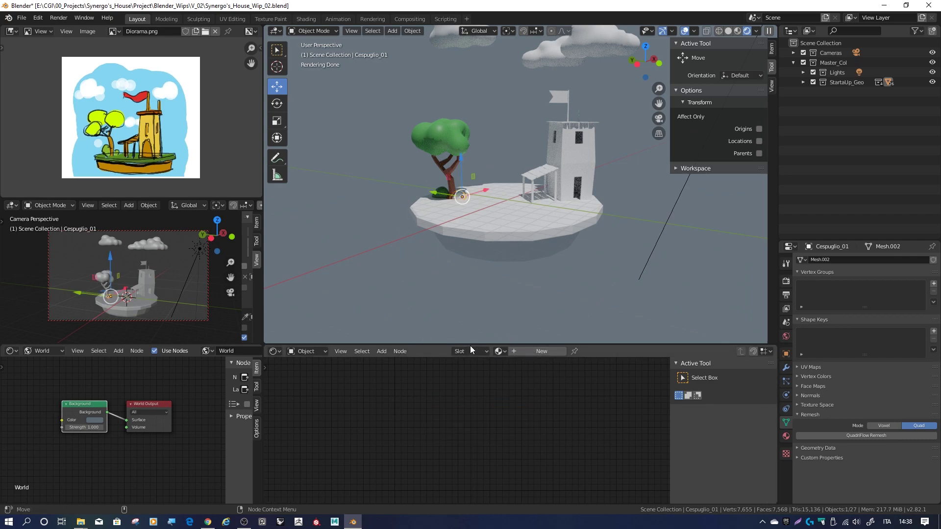
Step: Assign the bush material to Cespuglio_01 and rename it Cespuglio
left_click(500, 351)
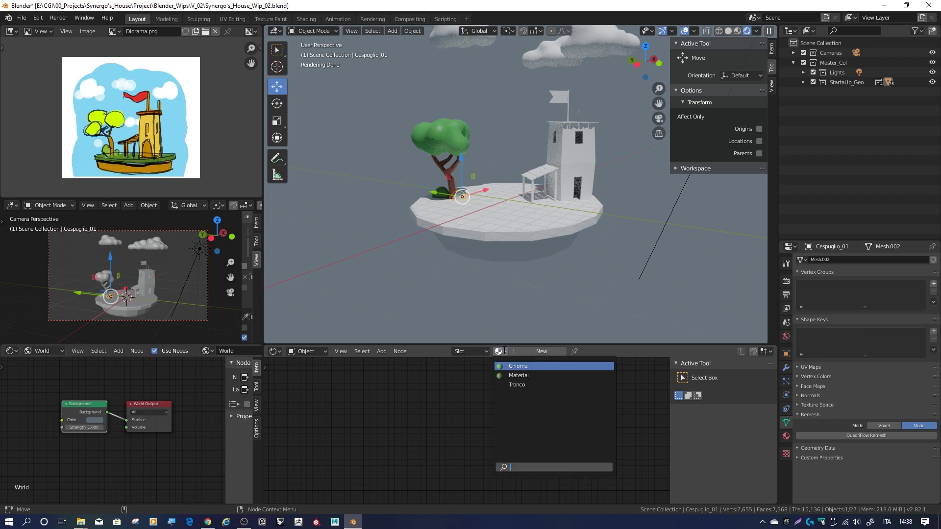
left_click(528, 375)
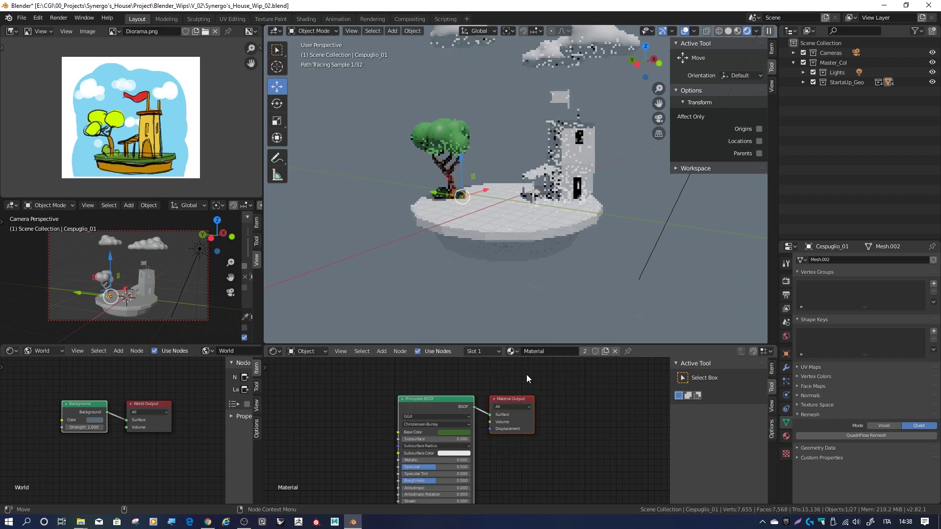
left_click(545, 350)
type("Cespugl")
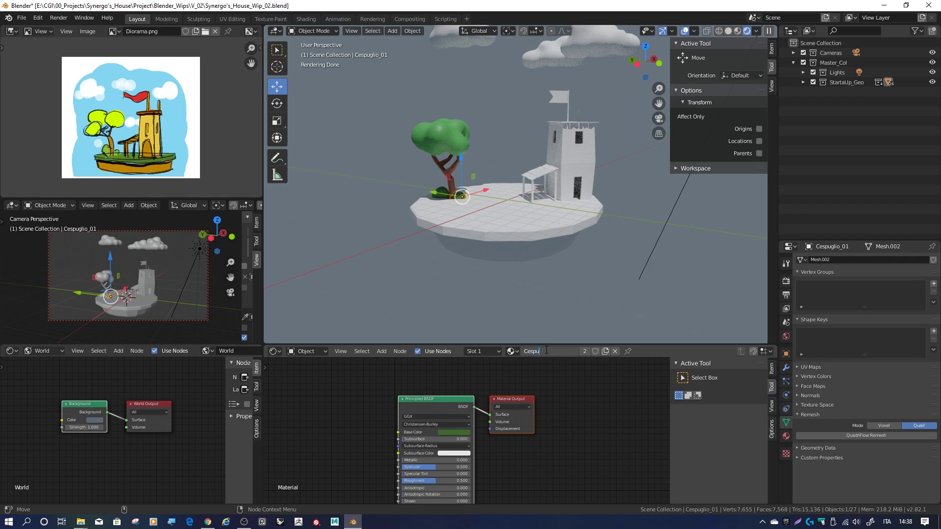
type("io")
key("Return")
left_click(495, 157)
Step: Assign the Cespuglio material to bush Cespuglio_00
middle_click_drag(510, 137, 633, 186)
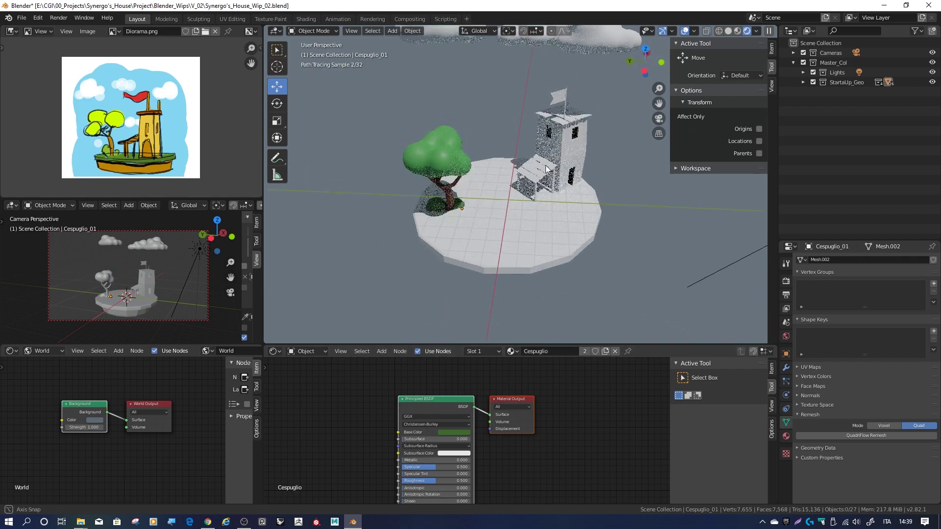
scroll(633, 185, "up", 4)
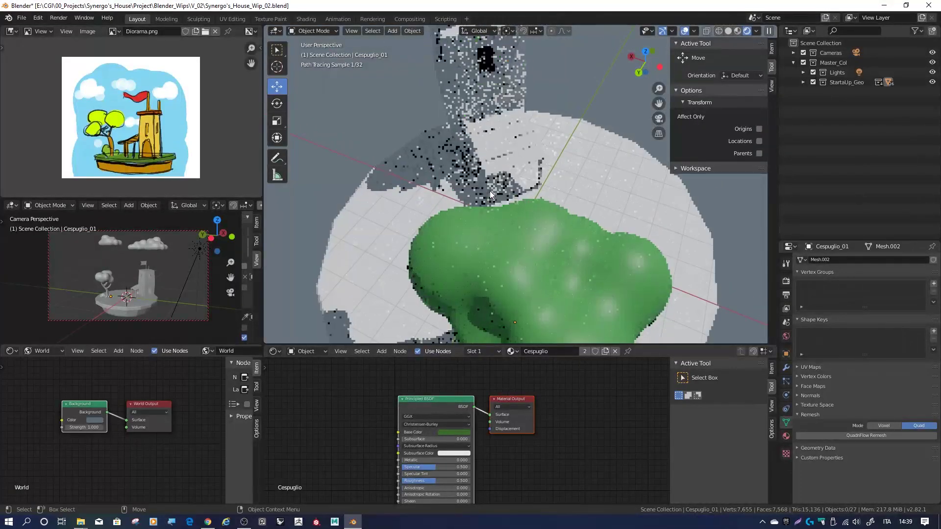
left_click(454, 163)
left_click(499, 353)
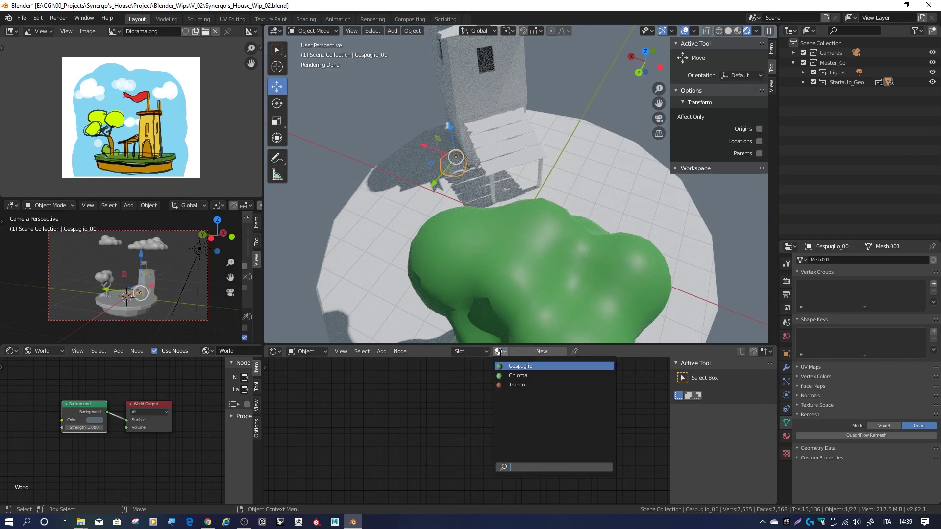
left_click(518, 366)
Step: Orbit back to the tree and select the tower (Casa)
mouse_move(577, 181)
middle_mouse_down()
mouse_move(536, 166)
mouse_move(549, 156)
middle_mouse_up()
scroll(549, 155, "down", 3)
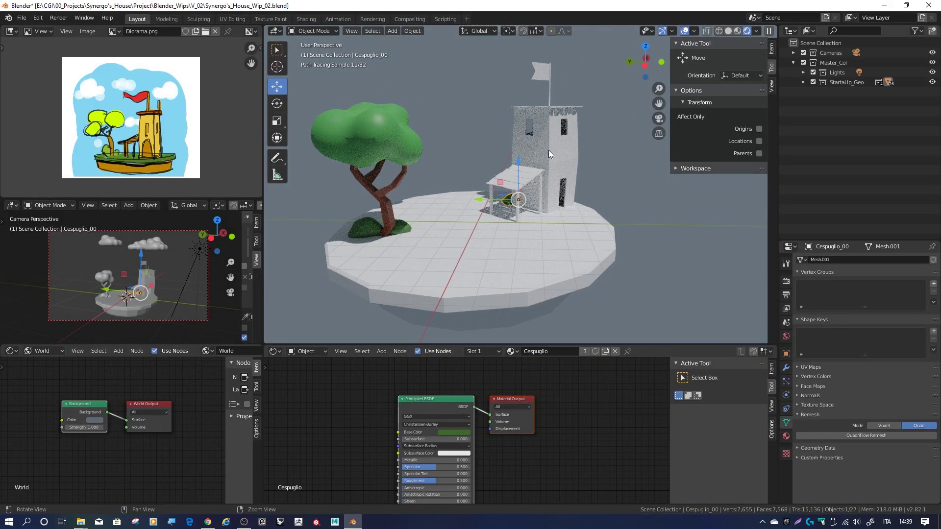
left_click(549, 151)
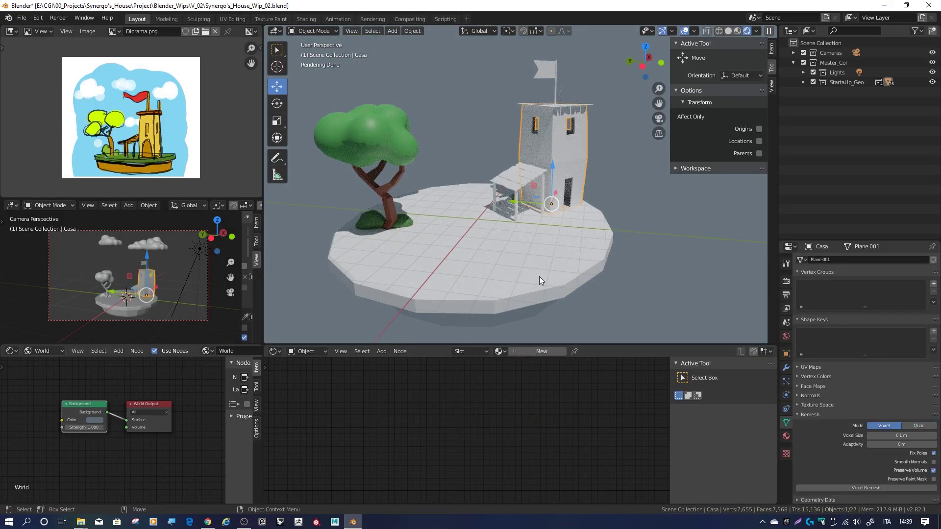
Step: Create a new material for the tower named Casa
left_click(525, 350)
left_click(551, 353)
type("Casa")
key("Return")
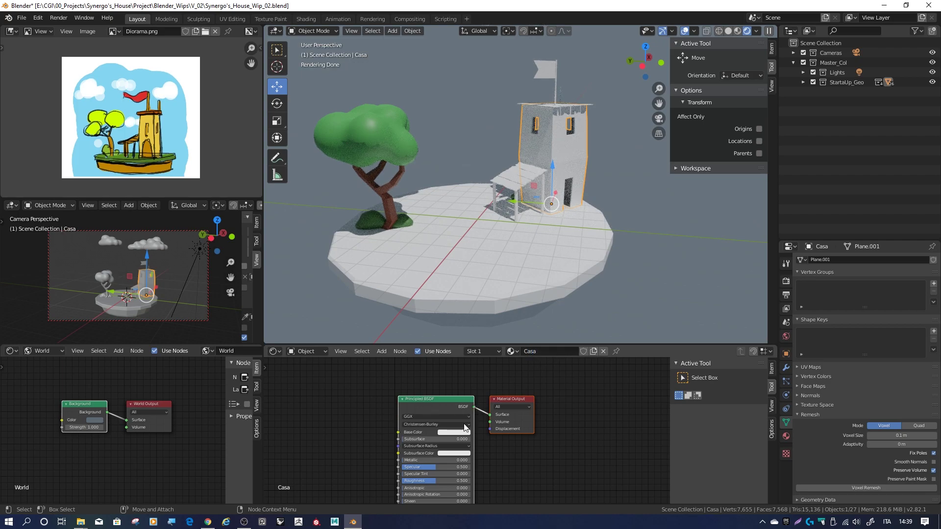
Step: Set Casa's base colour to a pale warm cream at full value
left_click(455, 433)
left_click(460, 369)
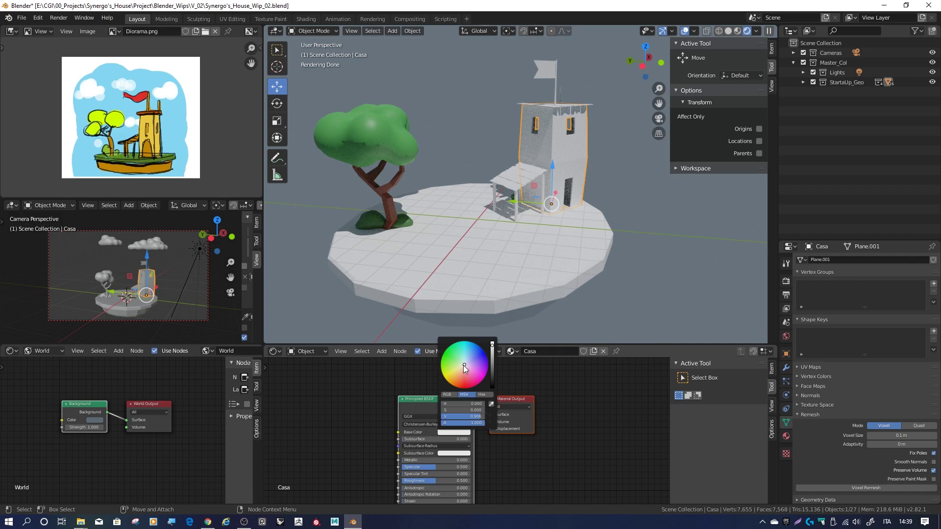
left_click_drag(460, 369, 458, 376)
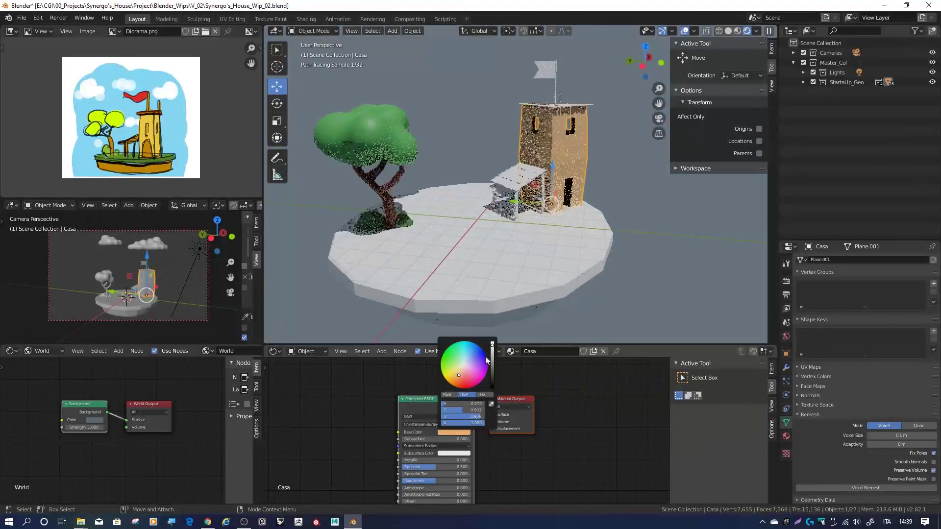
mouse_move(468, 409)
left_mouse_down()
mouse_move(446, 409)
mouse_move(466, 365)
left_mouse_up()
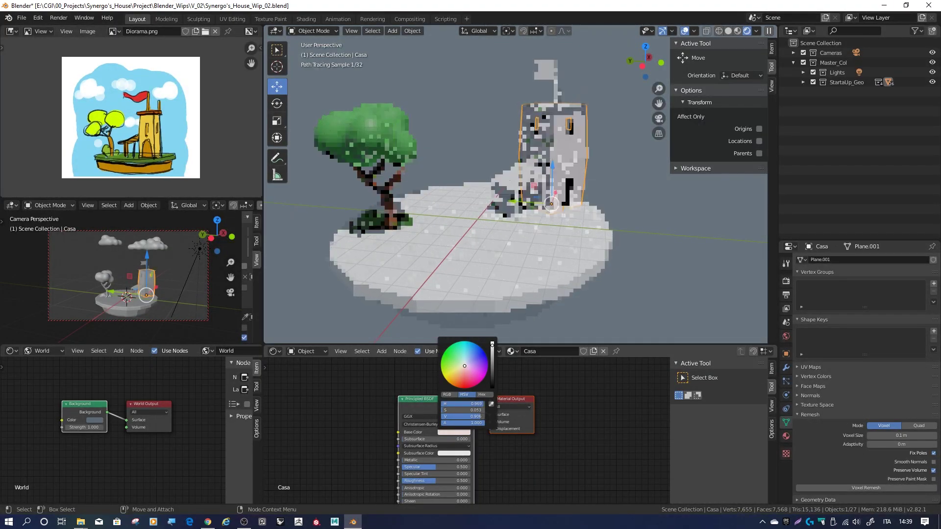
left_click_drag(465, 366, 462, 367)
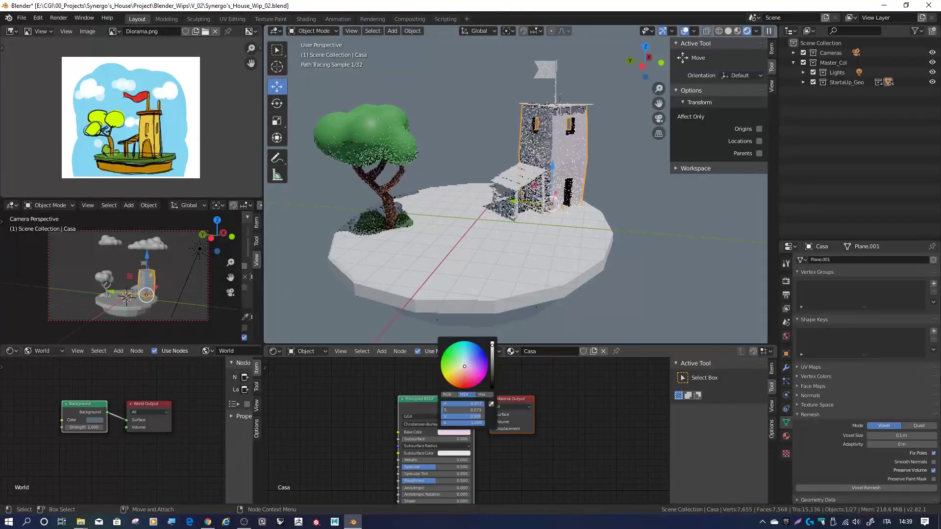
mouse_move(462, 367)
left_mouse_down()
mouse_move(458, 375)
mouse_move(462, 367)
left_mouse_up()
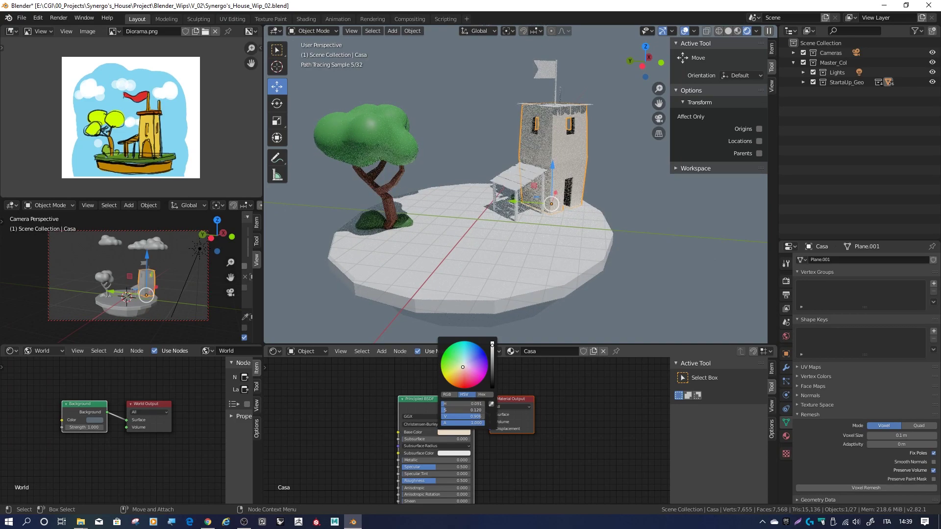
left_click_drag(474, 421, 495, 420)
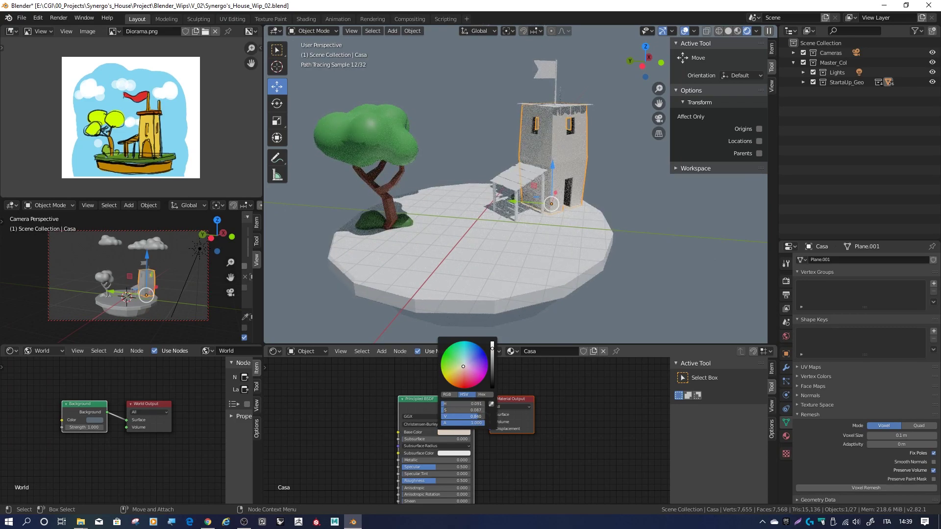
left_click(616, 170)
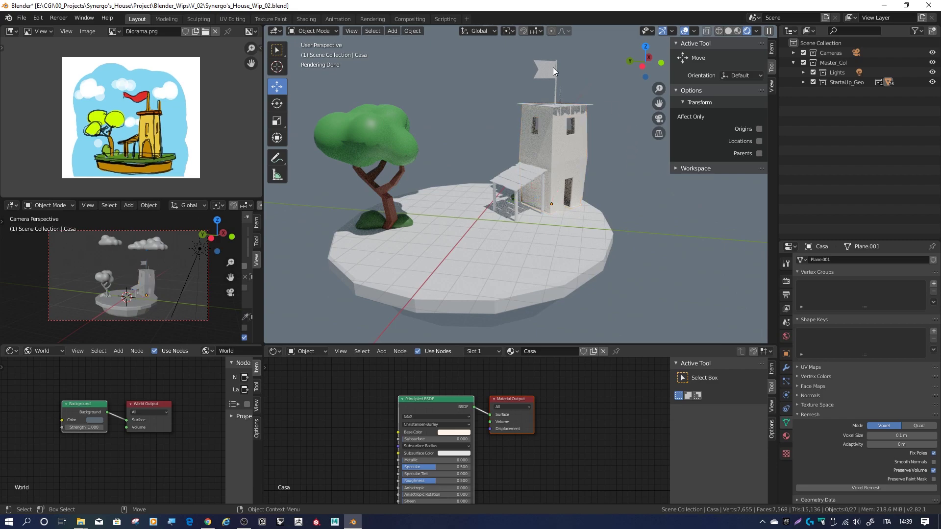
Step: Give the flag a new material named Bandiera with a pure red base colour
left_click(540, 63)
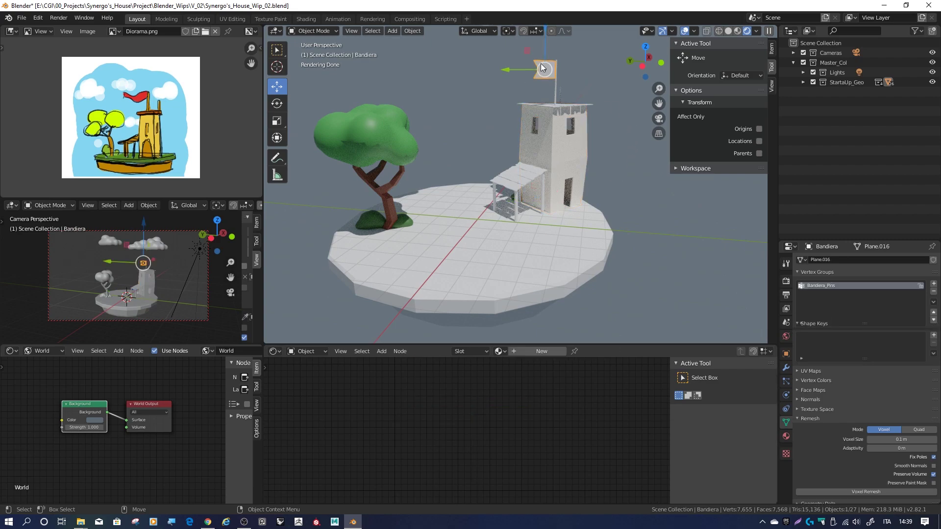
left_click(516, 350)
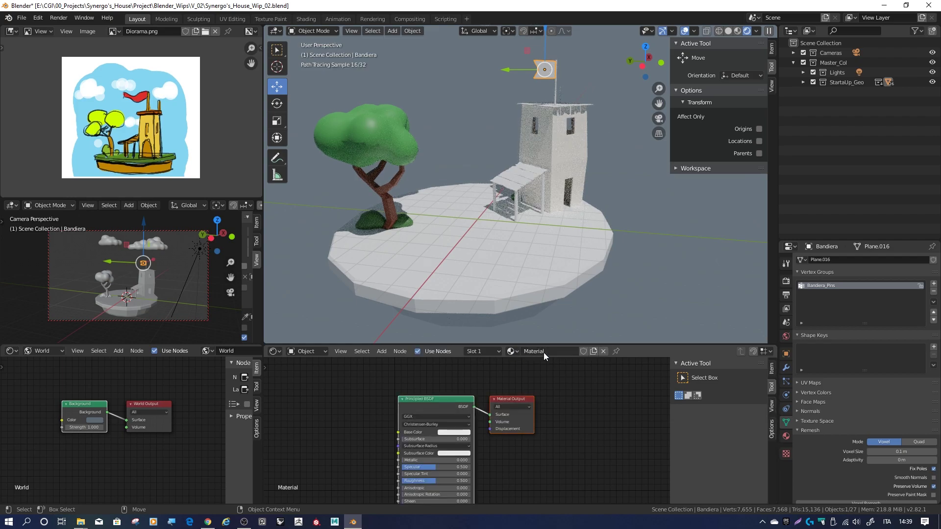
type("Bandiera")
key("Return")
left_click(444, 432)
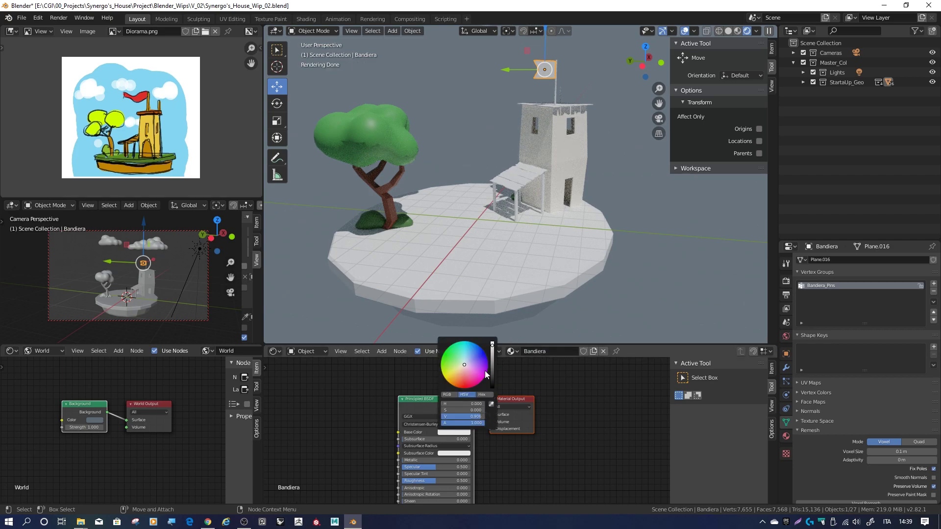
left_click_drag(463, 367, 463, 388)
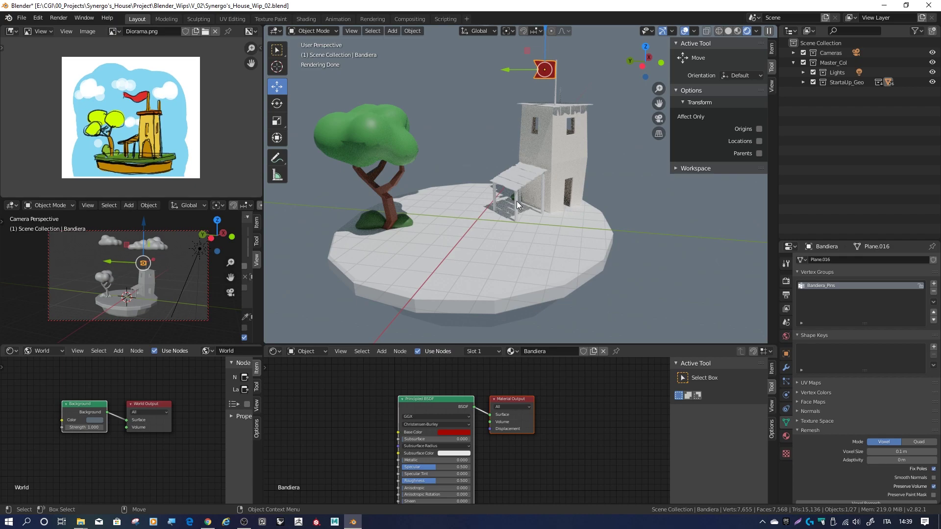
left_click(510, 365)
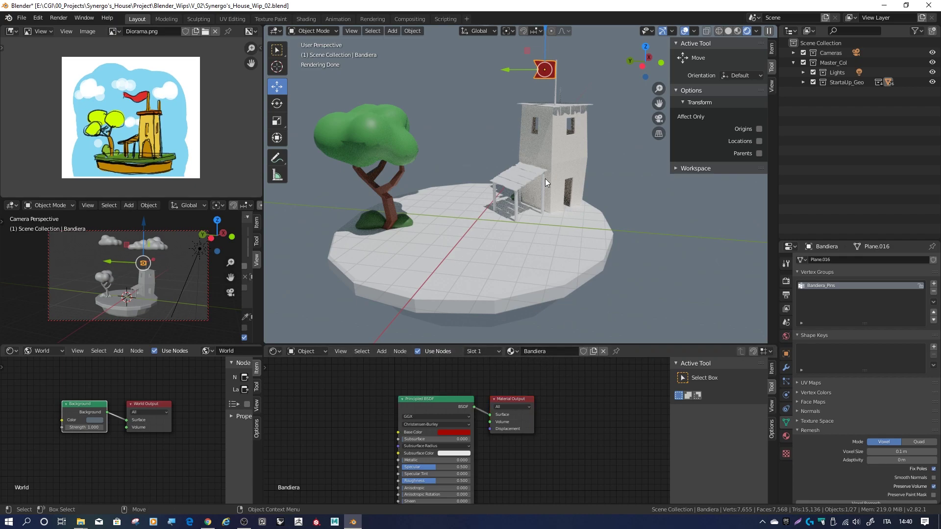
left_click(509, 183)
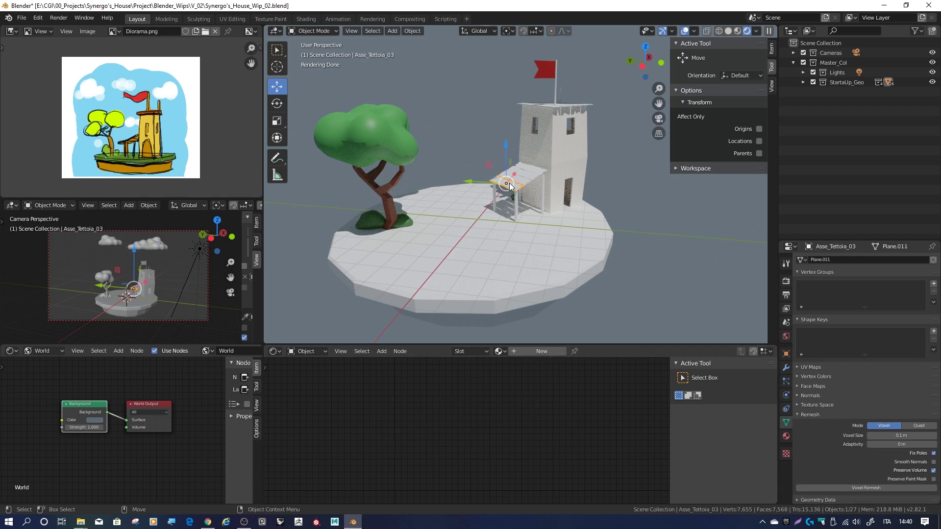
Step: Create a Legno material for plank Asse_Tettoia_03 with a light wood-brown base colour
left_click(529, 353)
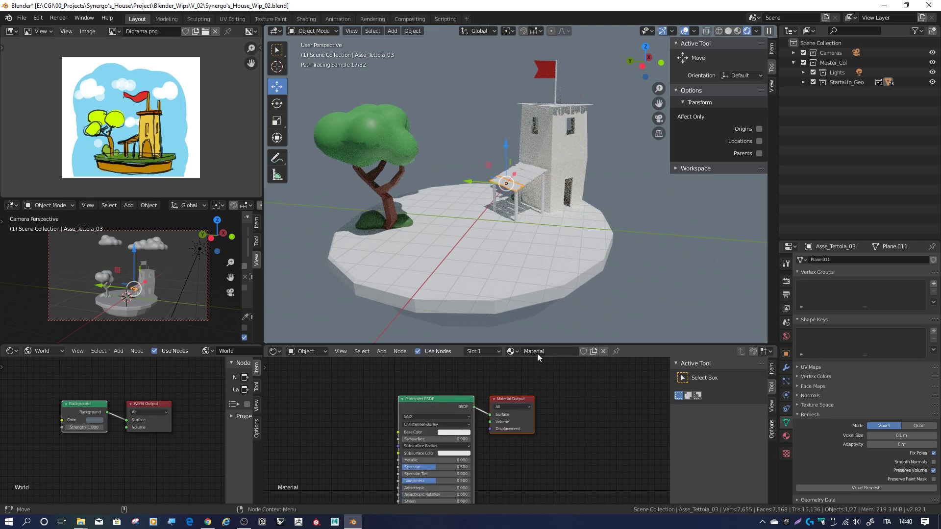
type("Legno")
key("Return")
left_click(449, 431)
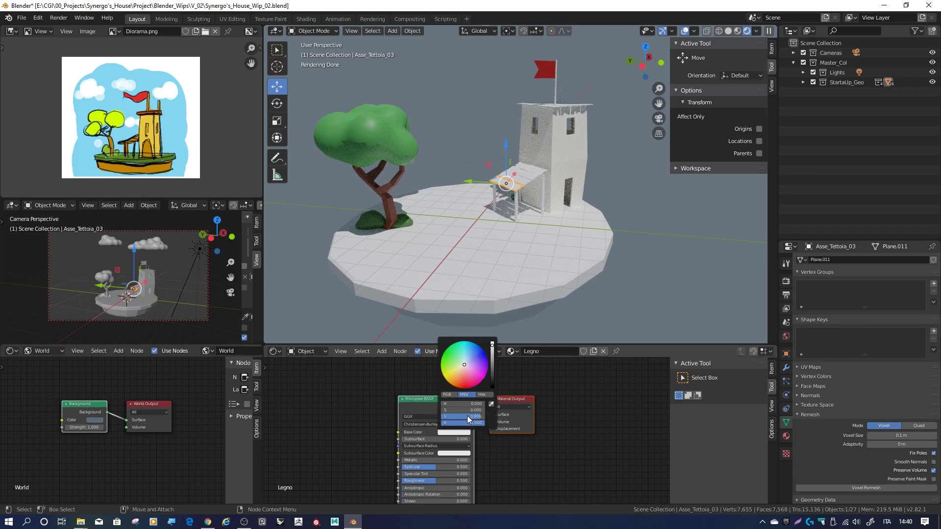
left_click(457, 377)
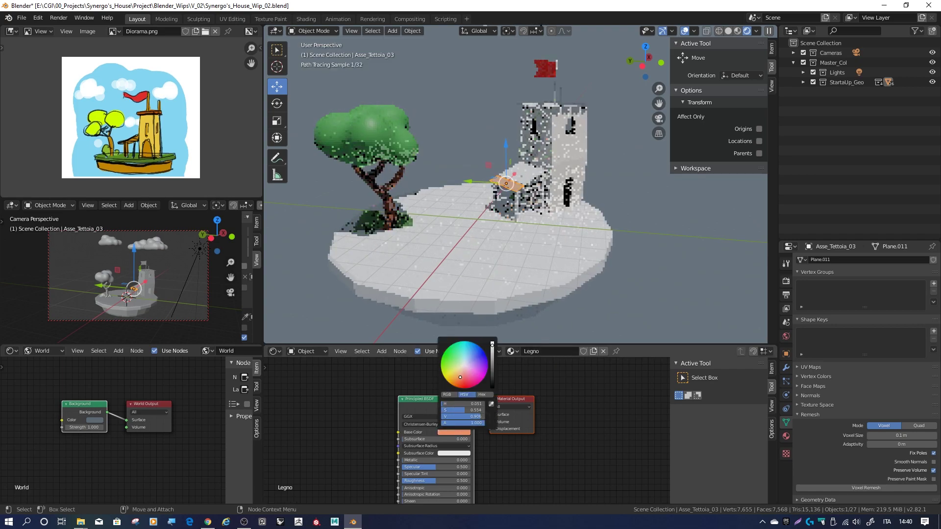
left_click_drag(493, 358, 493, 362)
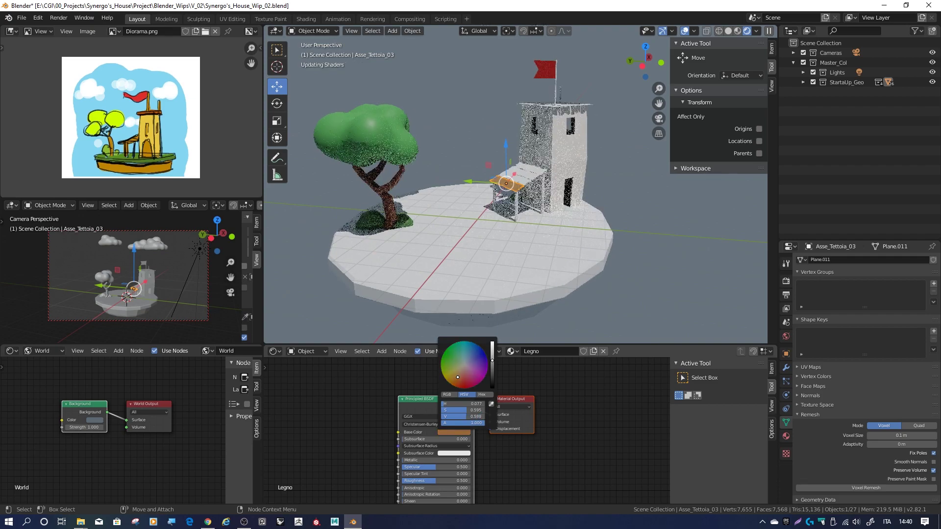
left_click(457, 376)
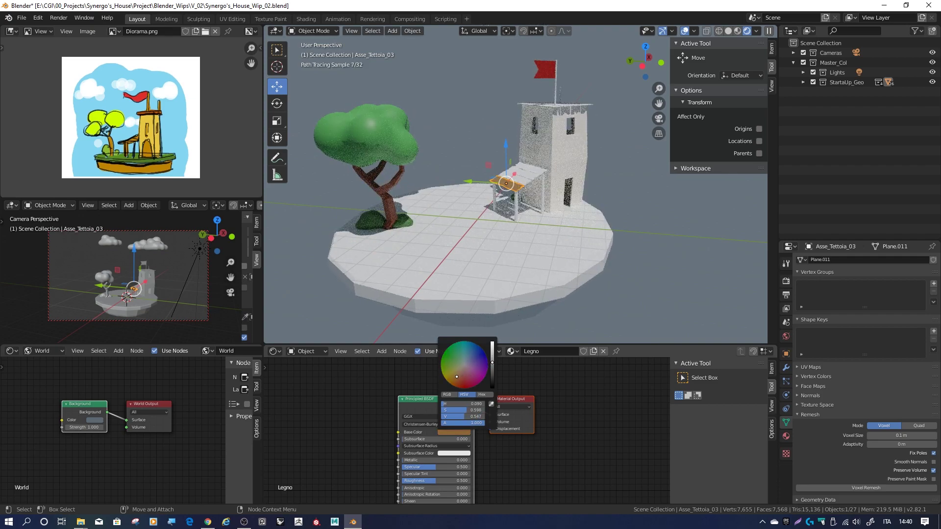
left_click(458, 376)
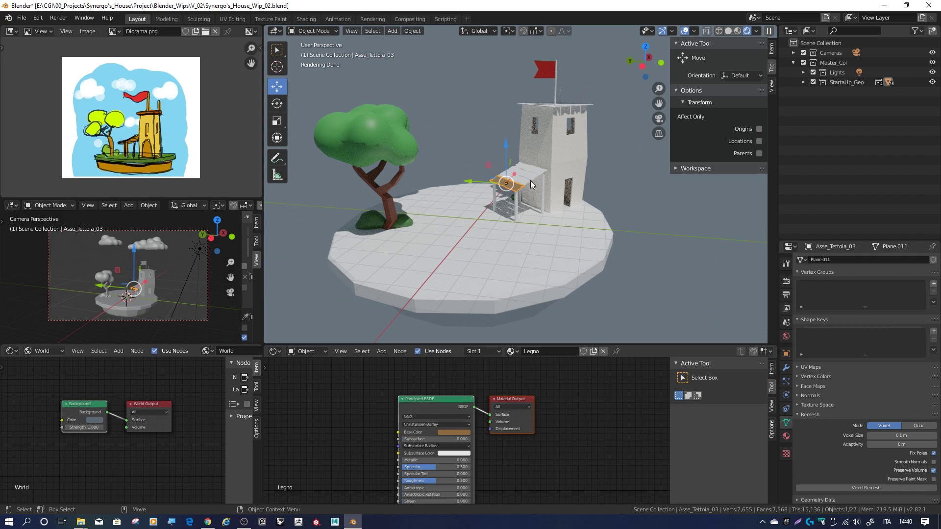
Step: Assign Legno to canopy posts Asta_Tettoia_002, 001, 004 and 003
left_click(521, 388)
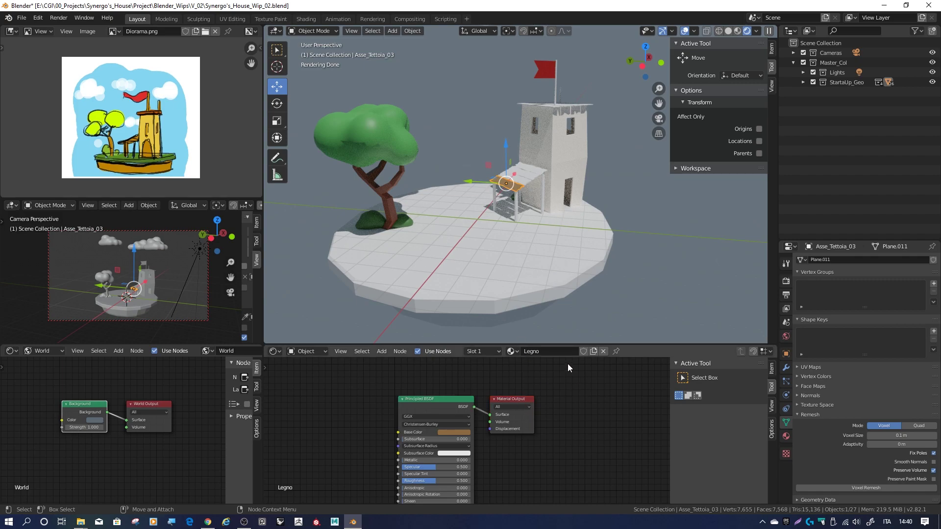
left_click(495, 198)
left_click(498, 351)
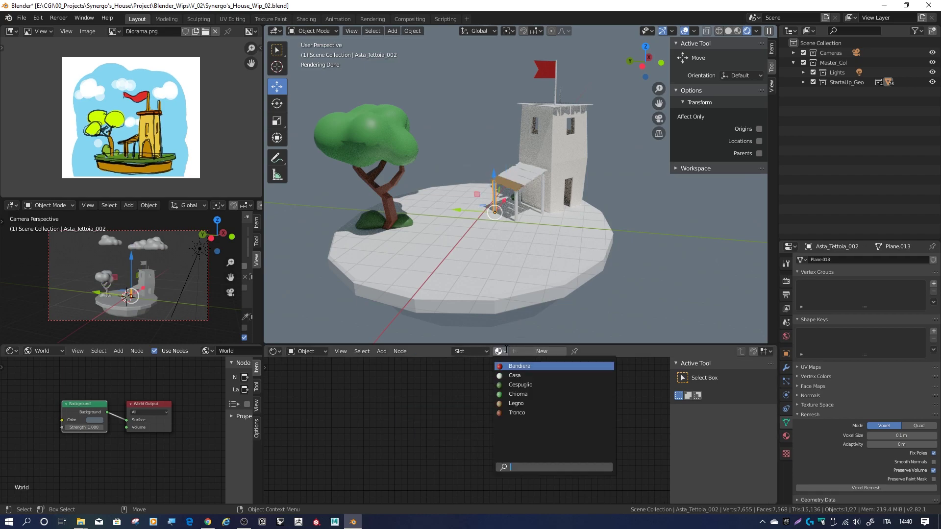
left_click(517, 404)
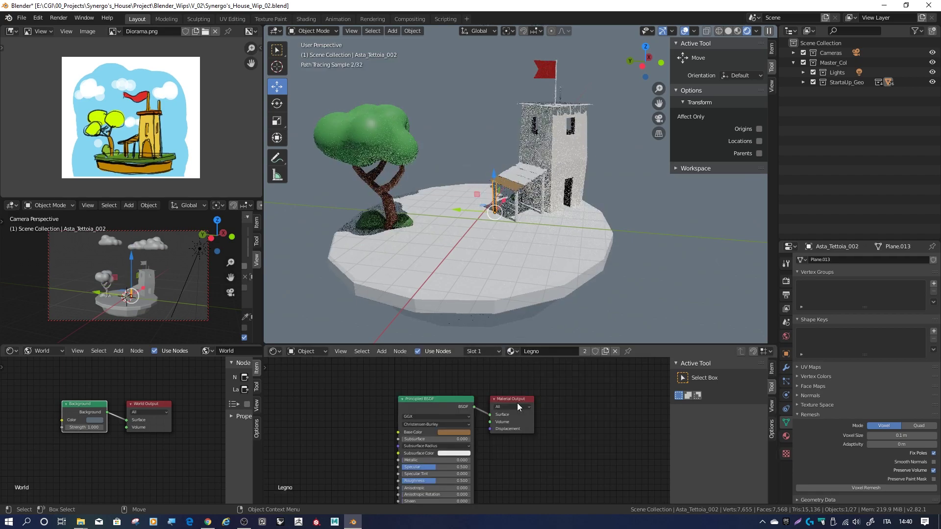
left_click(518, 202)
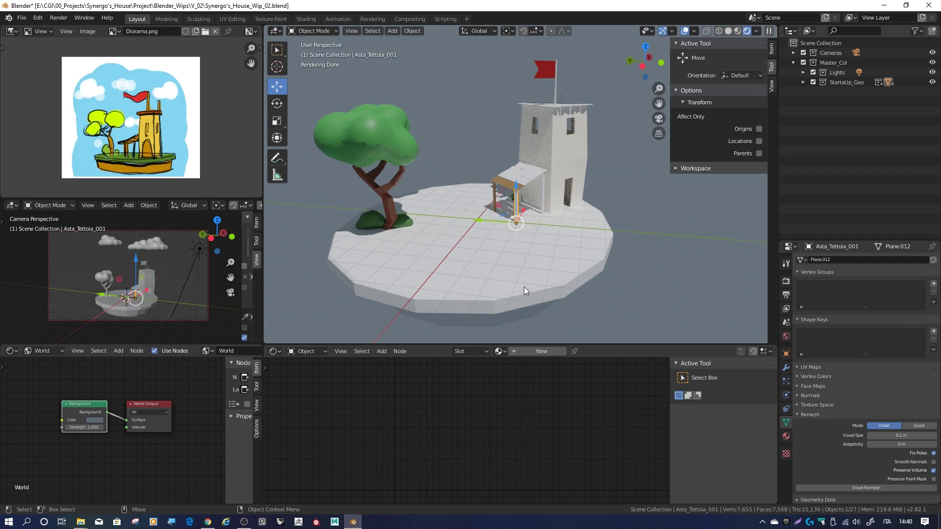
left_click(502, 351)
left_click(514, 402)
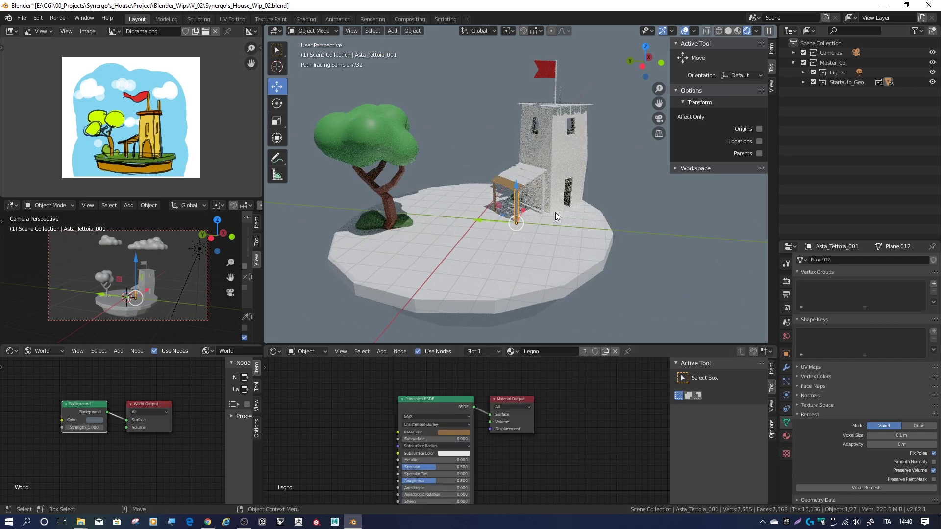
left_click(543, 188)
left_click(500, 350)
left_click(507, 403)
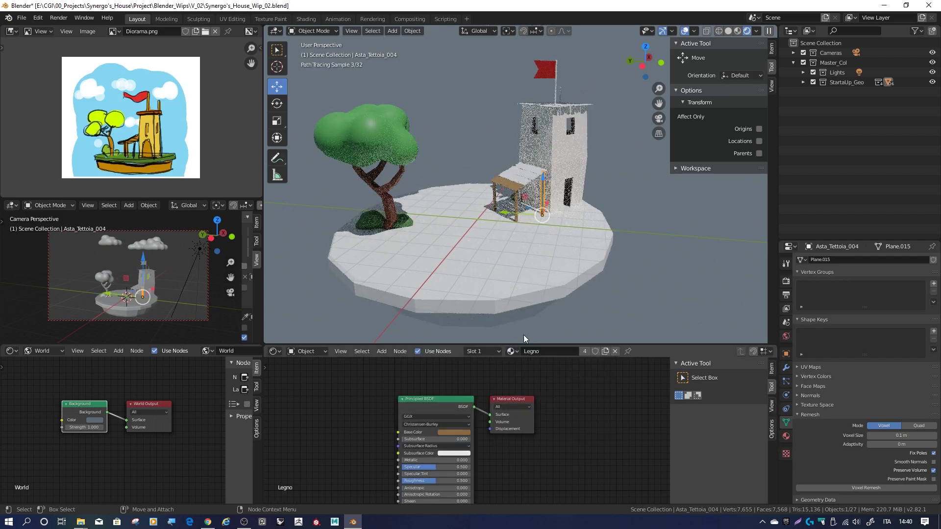
left_click(520, 193)
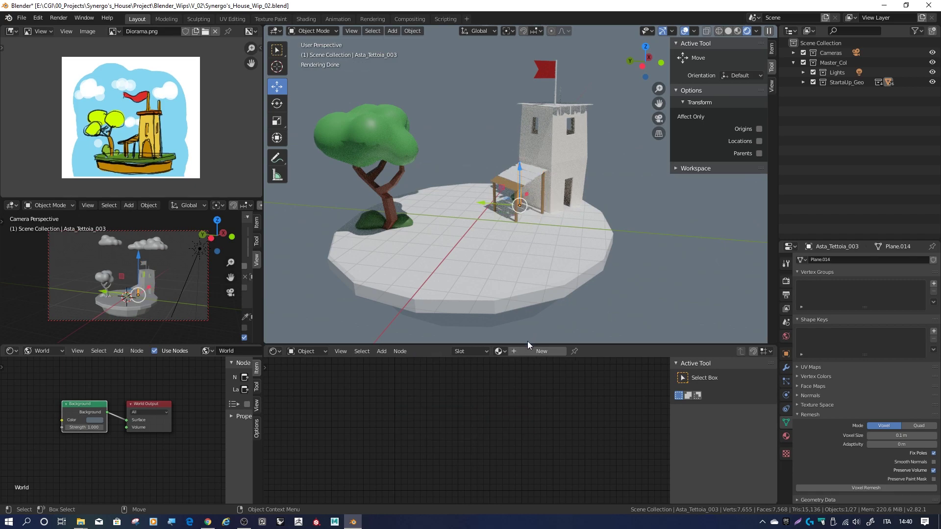
left_click(499, 351)
left_click(517, 403)
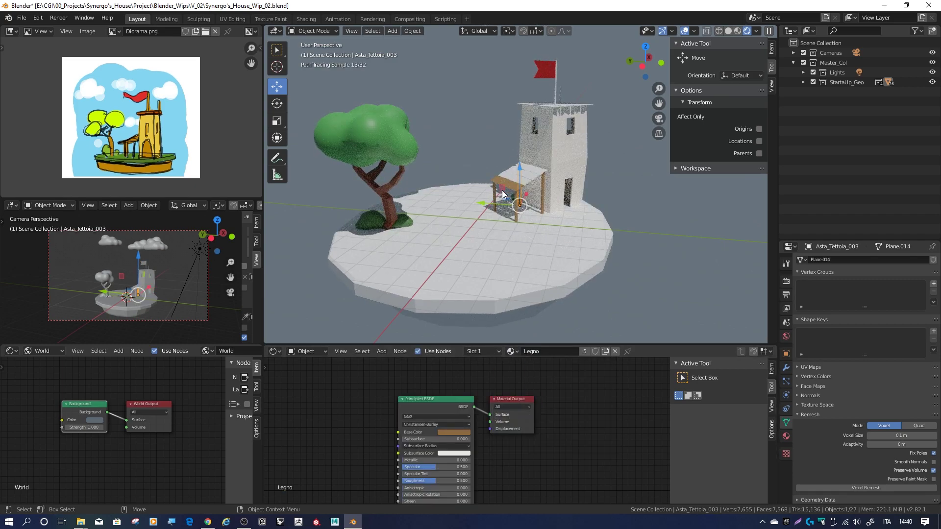
Step: Assign Legno to canopy planks Asse_Tettoia_02, 01 and 00
left_click(507, 176)
left_click(500, 351)
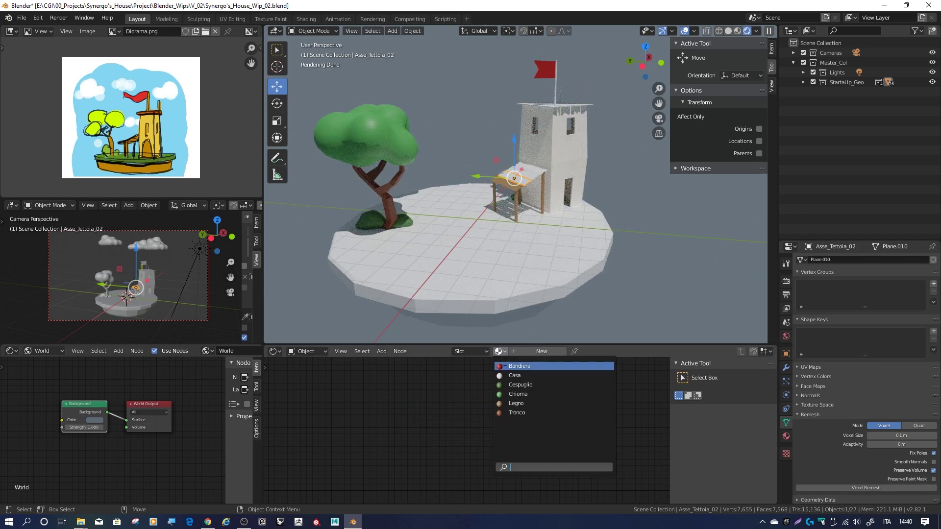
left_click(517, 403)
left_click(526, 174)
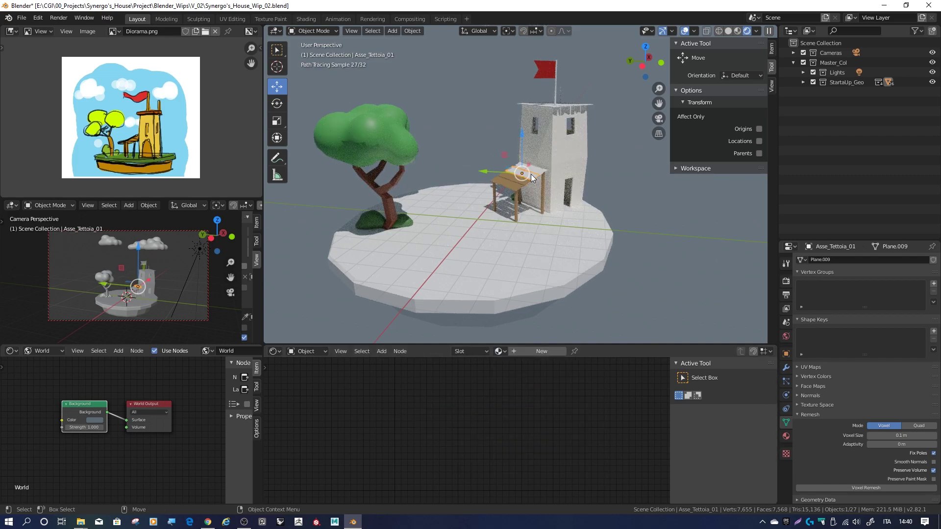
left_click(501, 351)
left_click(517, 402)
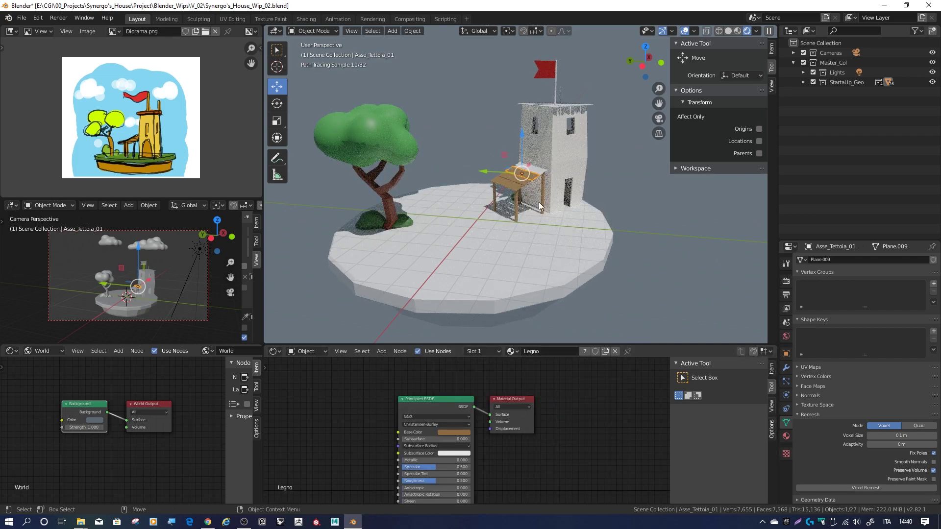
left_click(542, 172)
left_click(499, 351)
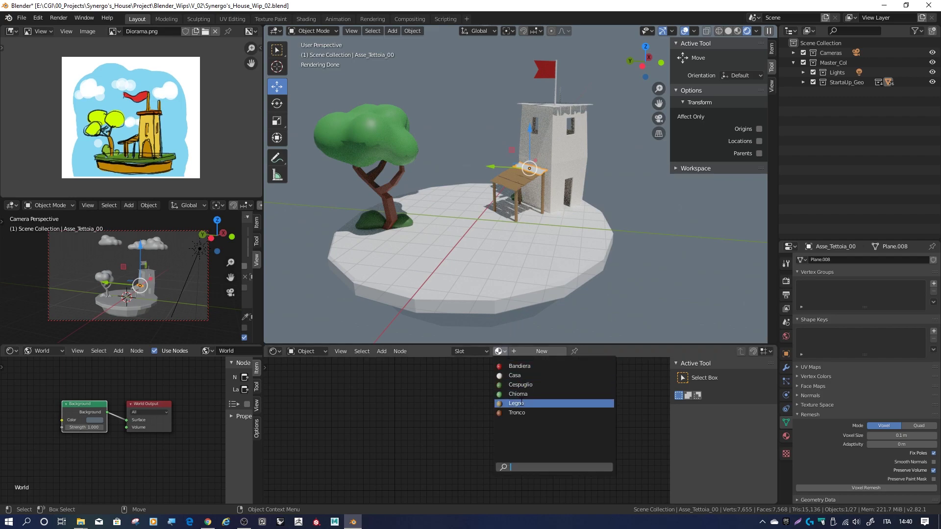
left_click(517, 403)
scroll(608, 121, "up", 3)
Step: Zoom to the tower top and assign Legno to planks Asse_T_03 and Asse_T_02
mouse_move(581, 145)
middle_mouse_down()
mouse_move(486, 164)
mouse_move(537, 175)
mouse_move(475, 173)
middle_mouse_up()
left_click(483, 166)
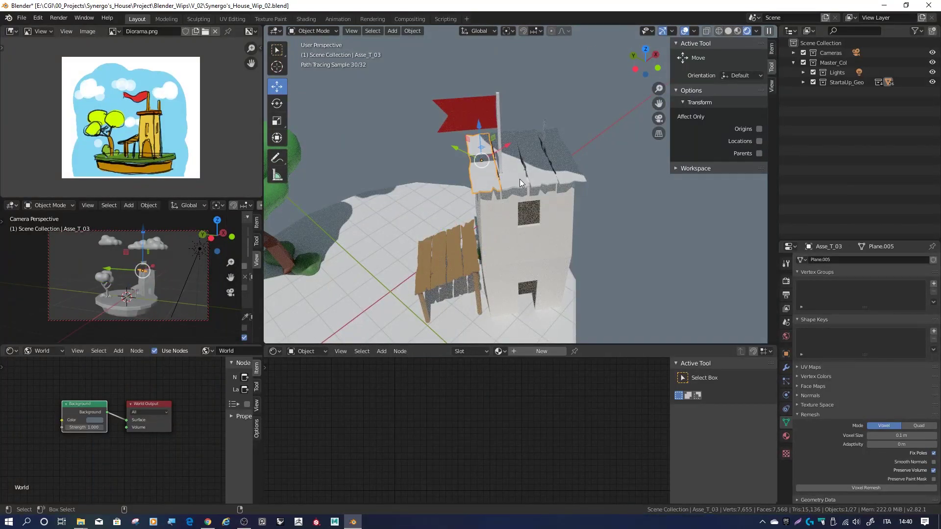
left_click(501, 352)
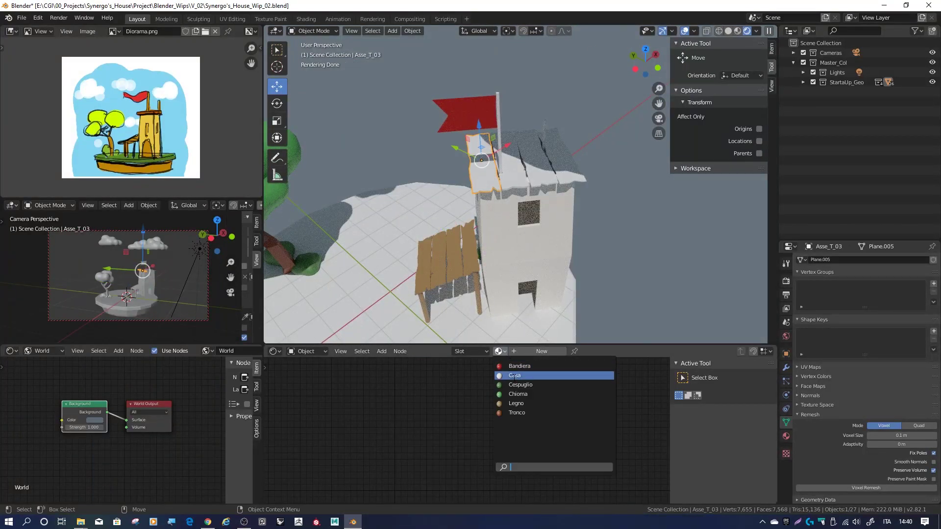
left_click(518, 403)
left_click(518, 166)
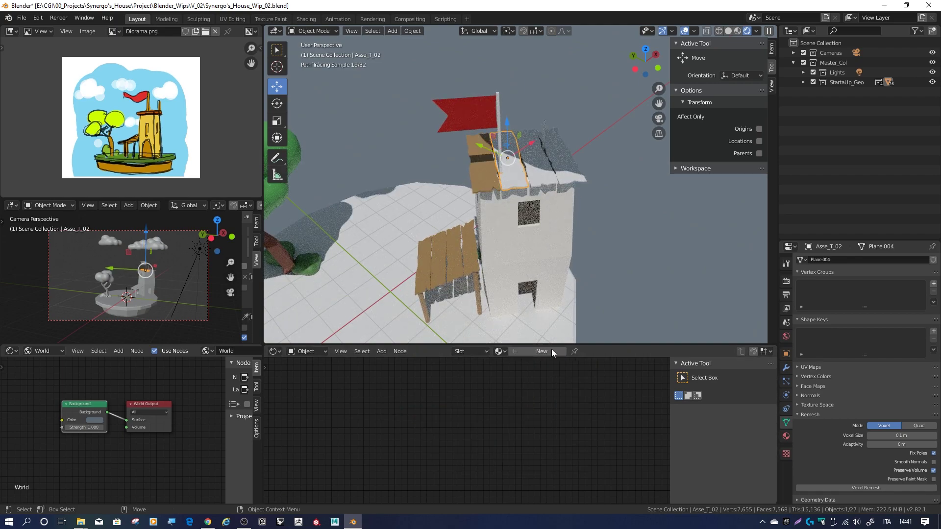
left_click(502, 351)
left_click(516, 404)
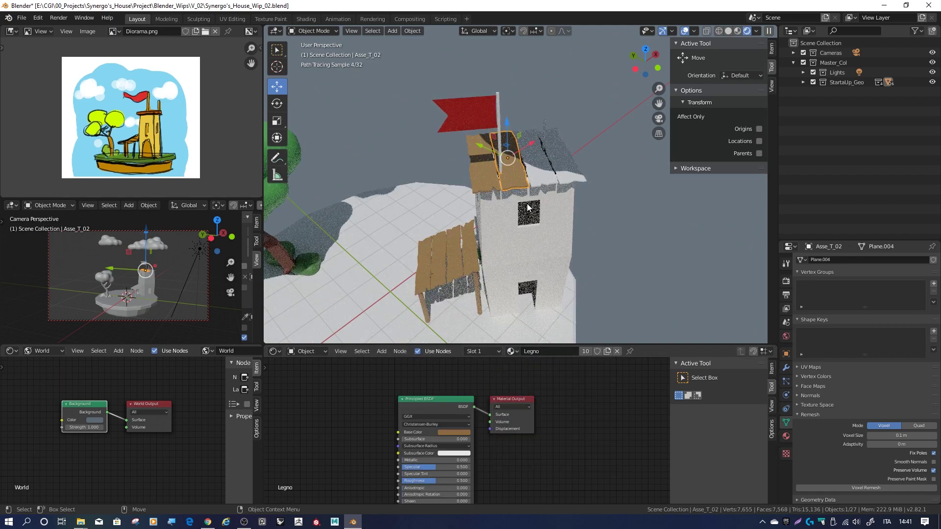
Step: Assign Legno to planks Asse_T_01 and Asse_T_00, then zoom out to the whole island
left_click(540, 164)
left_click(501, 352)
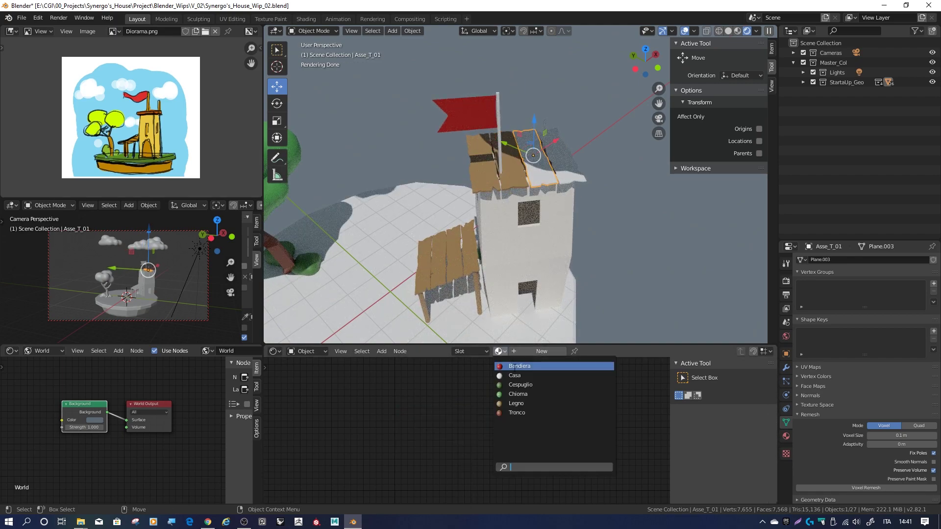
left_click(516, 403)
left_click(569, 164)
left_click(511, 352)
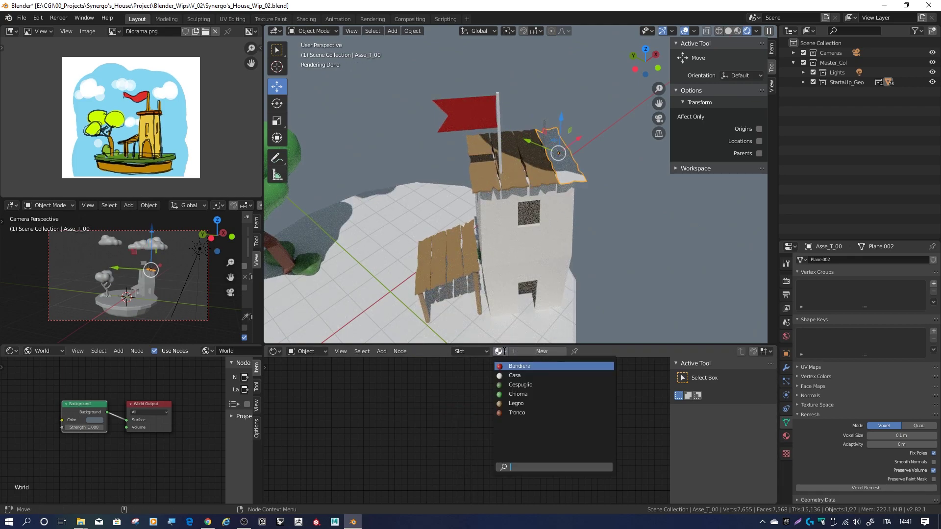
left_click(512, 405)
mouse_move(519, 189)
middle_mouse_down()
mouse_move(426, 148)
mouse_move(472, 164)
middle_mouse_up()
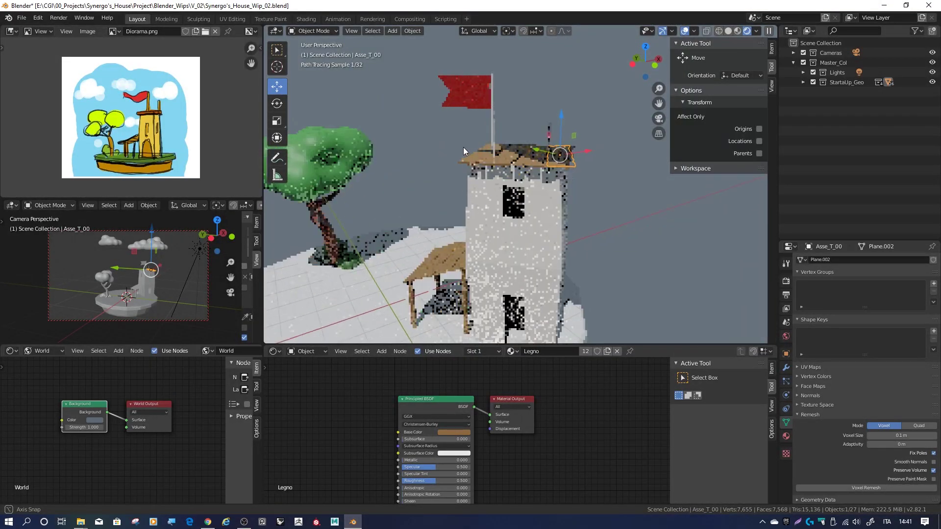
scroll(472, 163, "down", 2)
mouse_move(466, 172)
middle_mouse_down()
mouse_move(499, 163)
mouse_move(450, 159)
mouse_move(492, 155)
middle_mouse_up()
scroll(499, 163, "down", 2)
Step: Assign the Tronco material to the roof flagpole Asta_Tetto
left_click(354, 241)
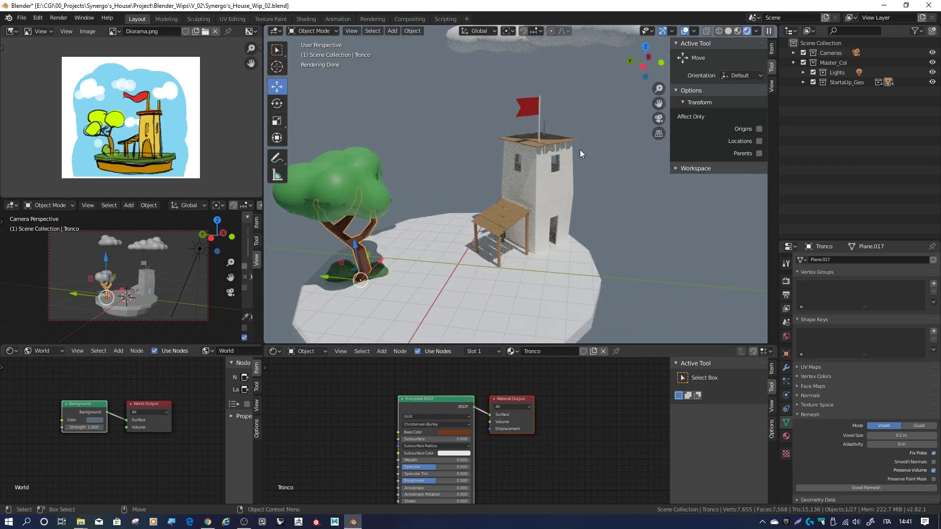
middle_click_drag(609, 136, 587, 162)
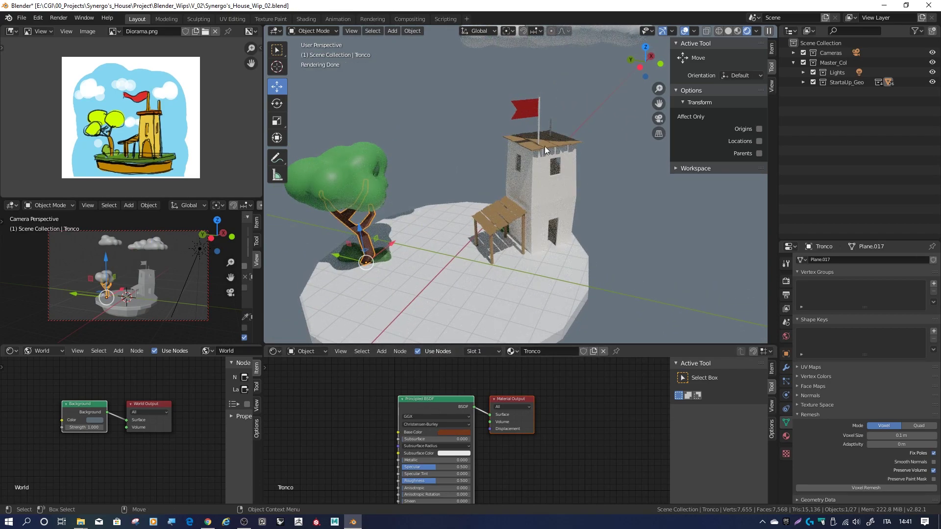
left_click(540, 121)
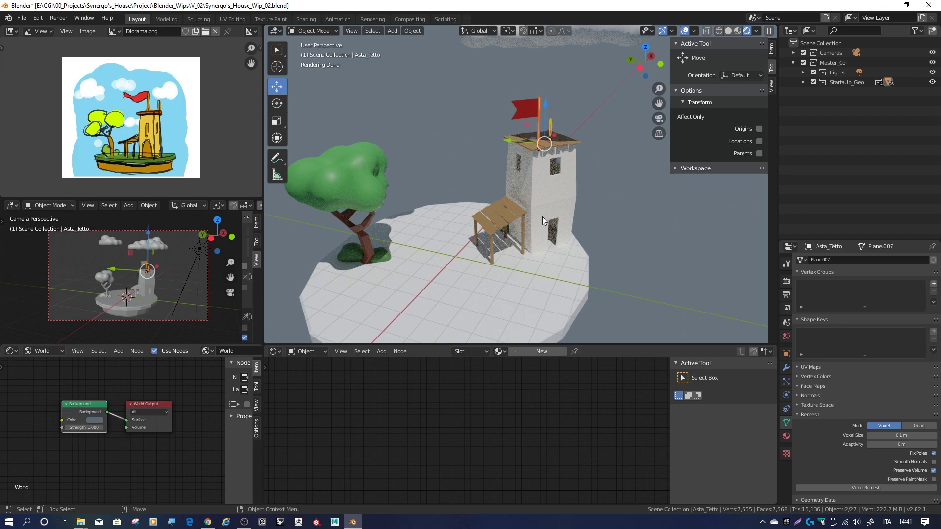
left_click(498, 351)
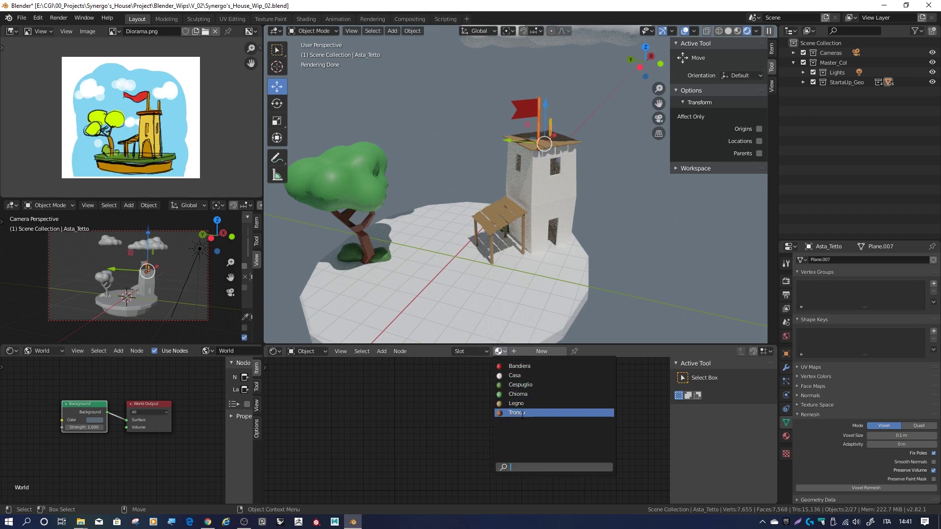
left_click(525, 415)
left_click(608, 196)
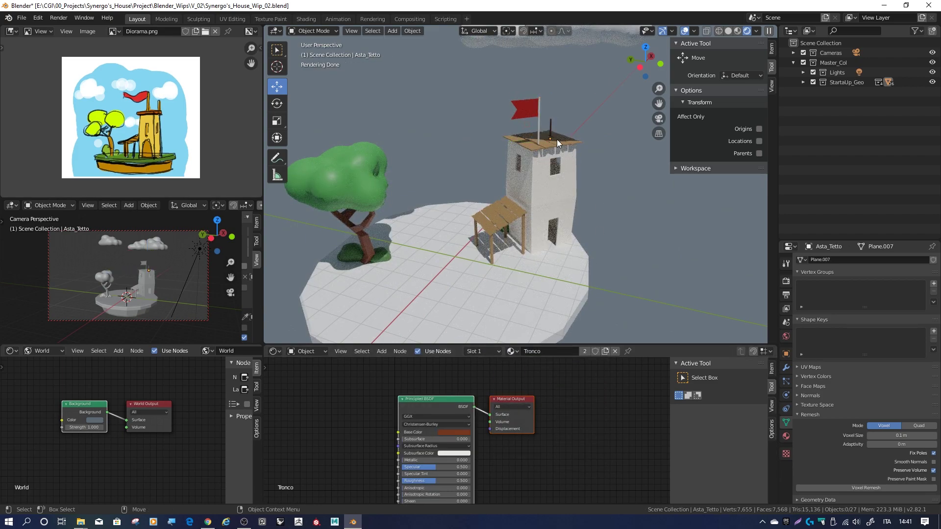
Step: Assign Tronco to the flag's pole Asta_Bandiera and zoom out to show the clouds
left_click(541, 124)
left_click(496, 352)
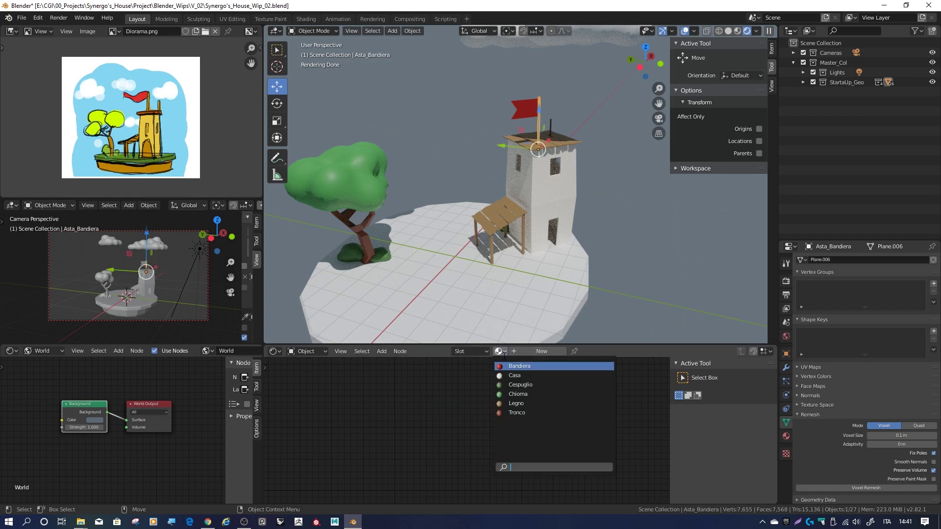
left_click(516, 413)
left_click(605, 218)
scroll(606, 218, "down", 3)
mouse_move(605, 219)
middle_mouse_down()
mouse_move(558, 242)
mouse_move(582, 219)
mouse_move(606, 222)
middle_mouse_up()
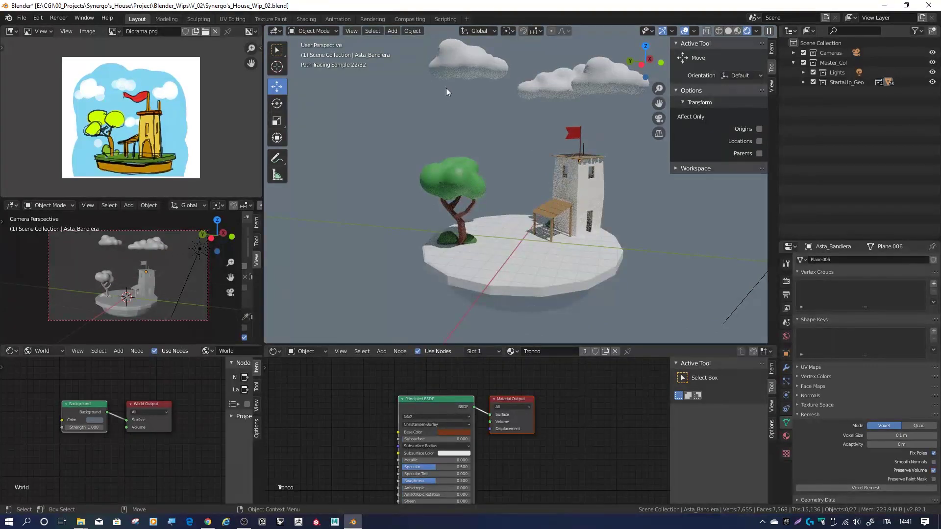
Step: Select the left cloud Nuvola_00 and create a new material named Nuvola
left_click(458, 70)
left_click(585, 86, "shift")
left_click(540, 83, "shift")
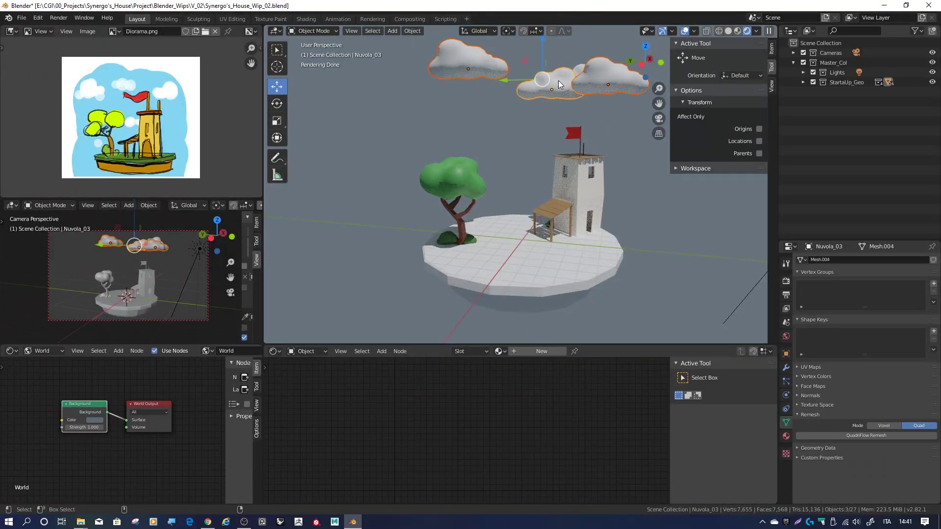
left_click(580, 67, "shift")
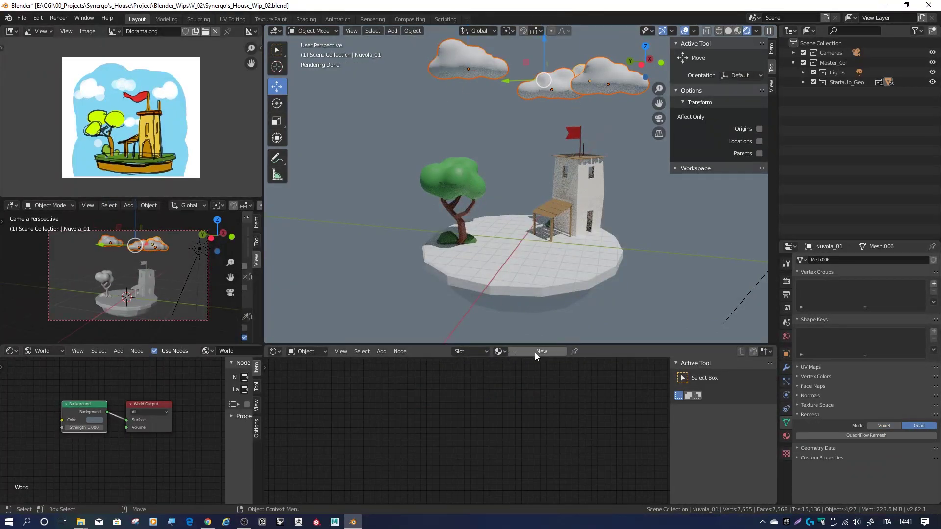
left_click(480, 74)
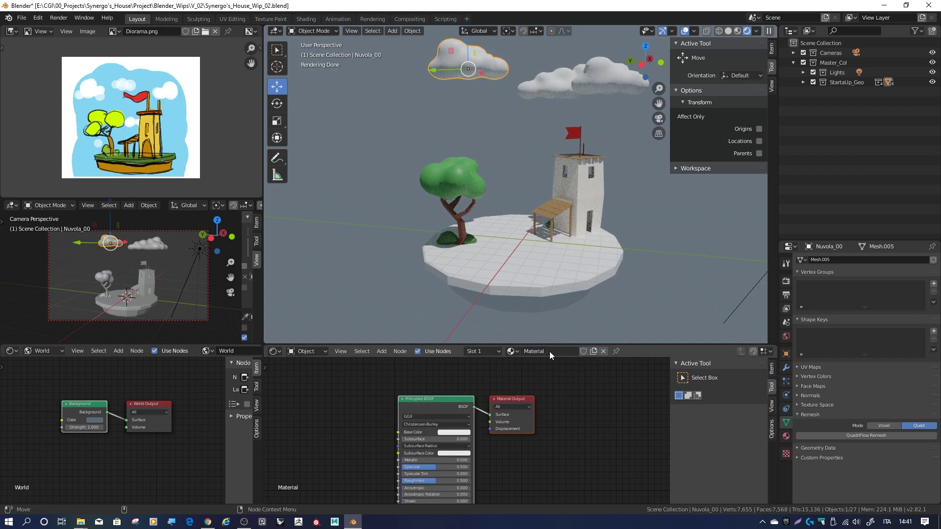
type("Nuvola")
key("Return")
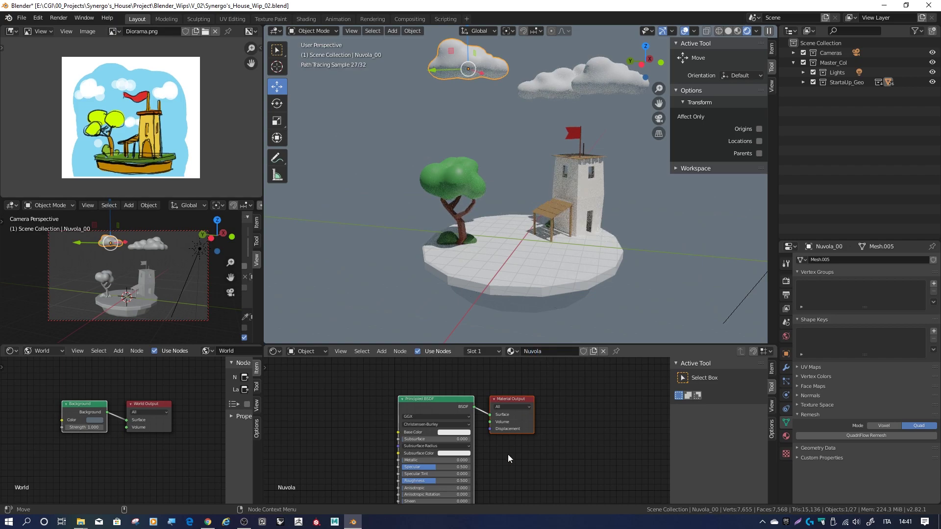
Step: Set the Nuvola base colour to a very pale, near-white cyan
left_click(454, 433)
left_click_drag(469, 366, 477, 350)
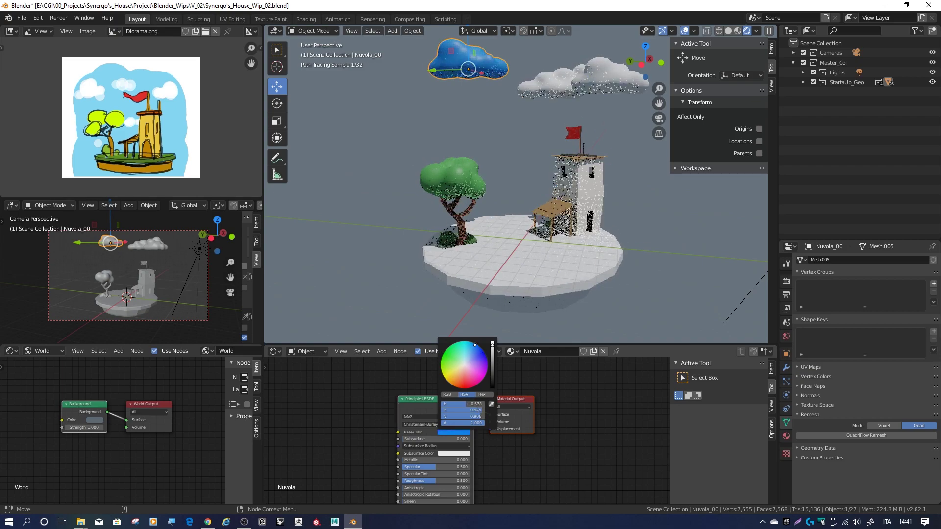
left_click_drag(477, 350, 469, 342)
left_click_drag(473, 410, 421, 410)
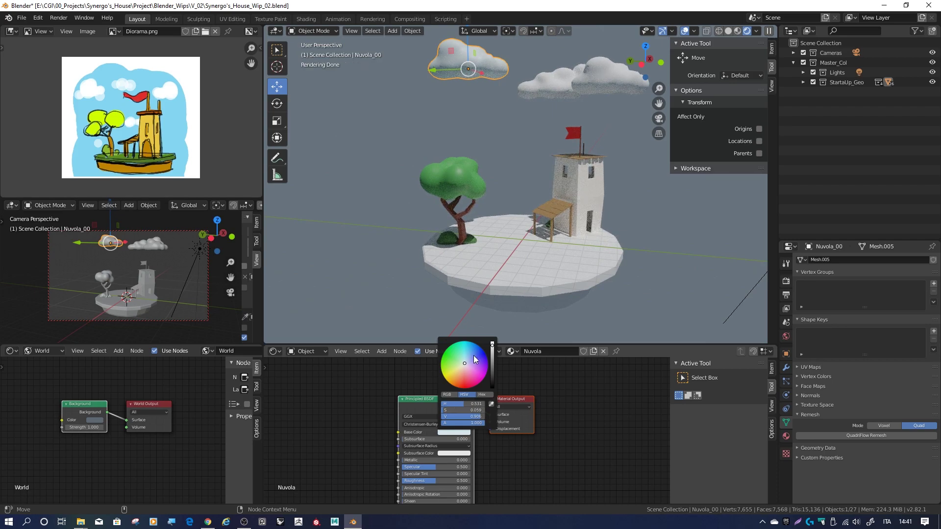
left_click(390, 122)
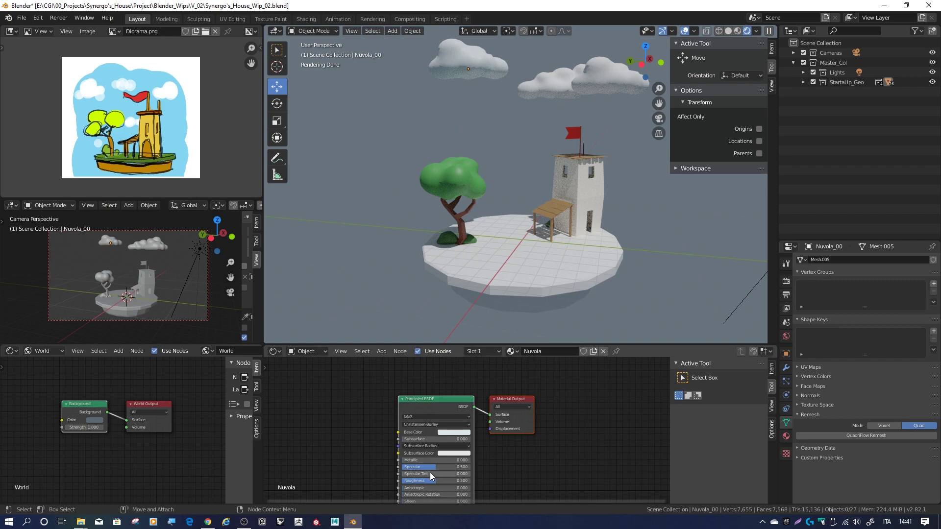
Step: Set the Nuvola material's Roughness to 0.9
left_click_drag(437, 481, 470, 481)
left_click(454, 480)
type("0.9")
key("Return")
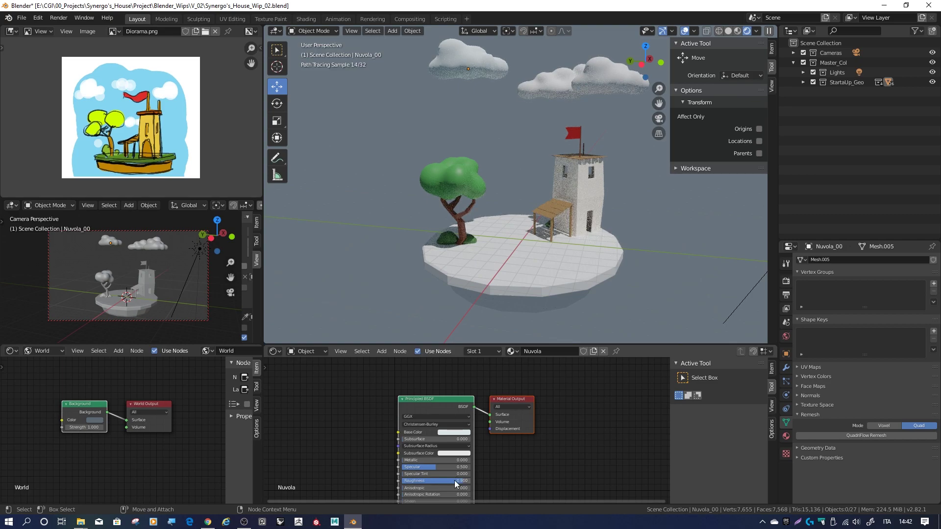
Step: Assign the existing Nuvola material to clouds Nuvola_03, Nuvola_02 and Nuvola_01
left_click(545, 74)
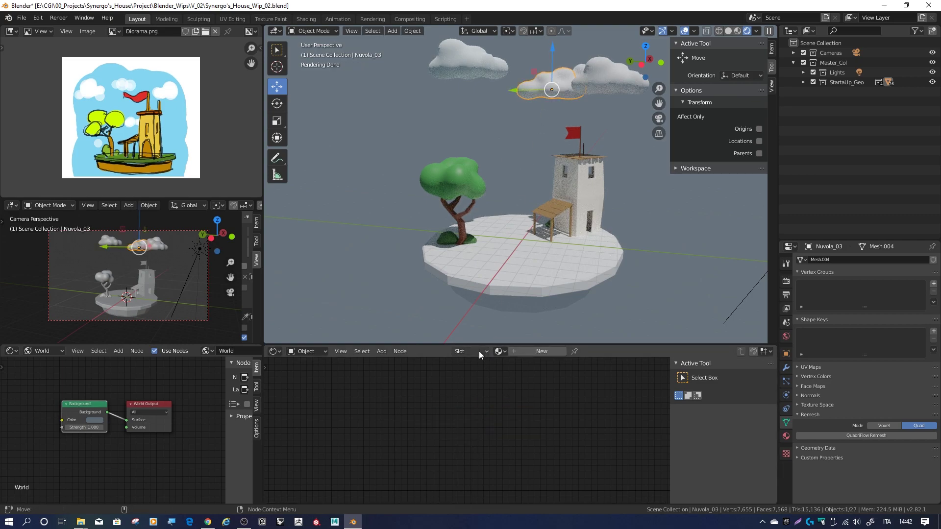
left_click(504, 352)
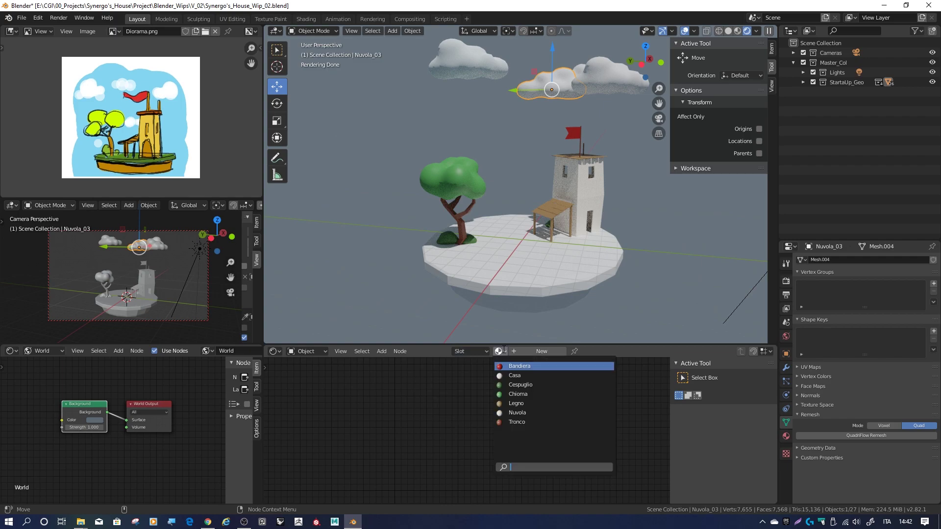
left_click(521, 410)
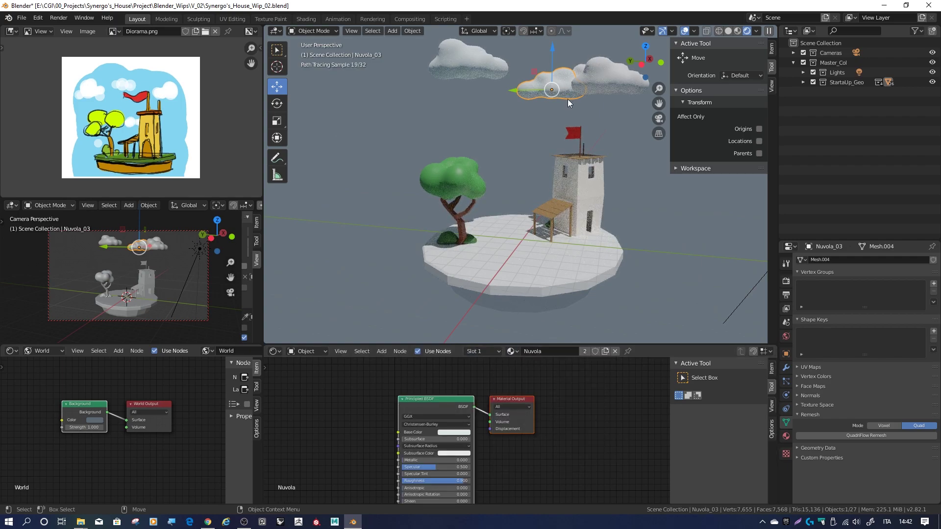
left_click(609, 76)
left_click(501, 351)
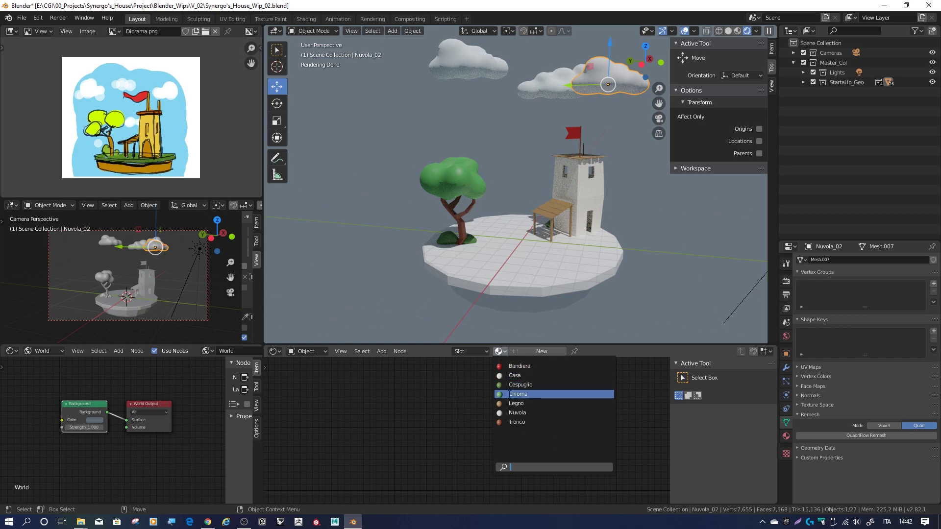
left_click(539, 410)
left_click(577, 63)
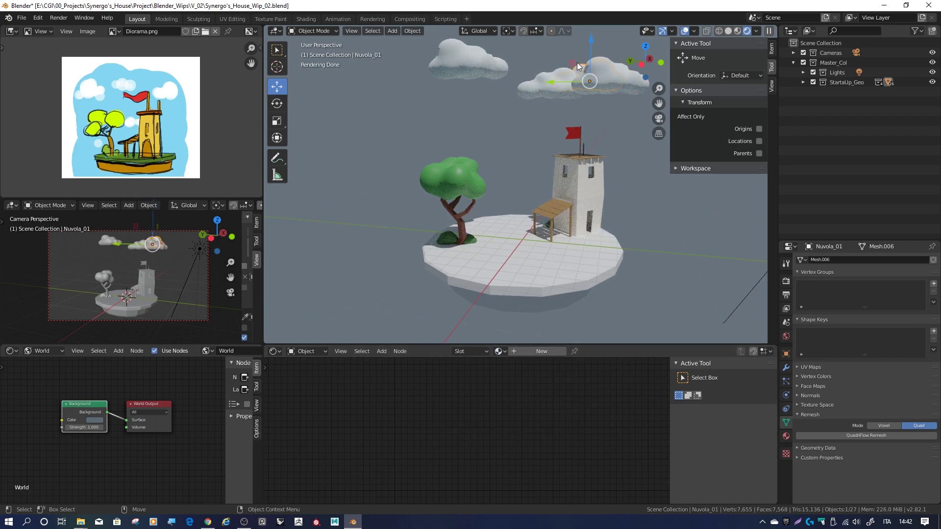
left_click(499, 352)
left_click(514, 411)
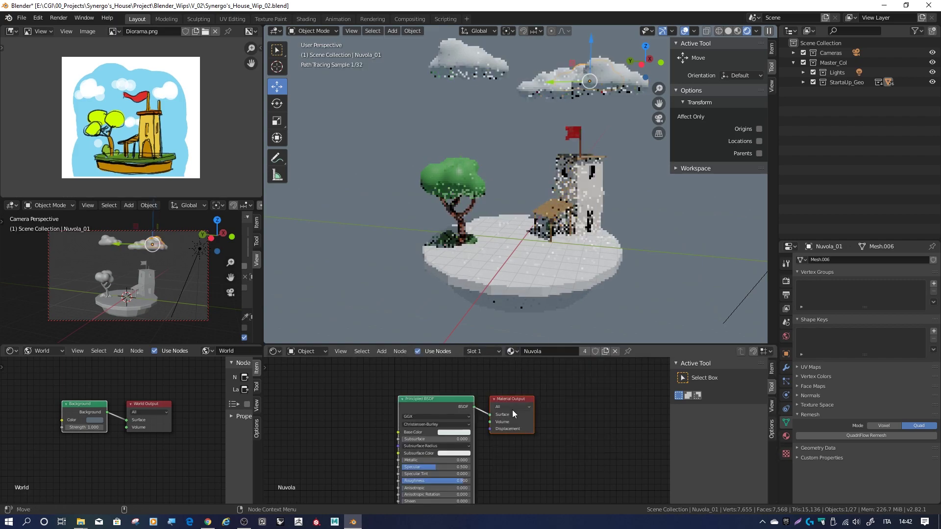
Step: Orbit and zoom around the island, then select the tree canopy Chioma
left_click(535, 164)
middle_click_drag(535, 163, 605, 125)
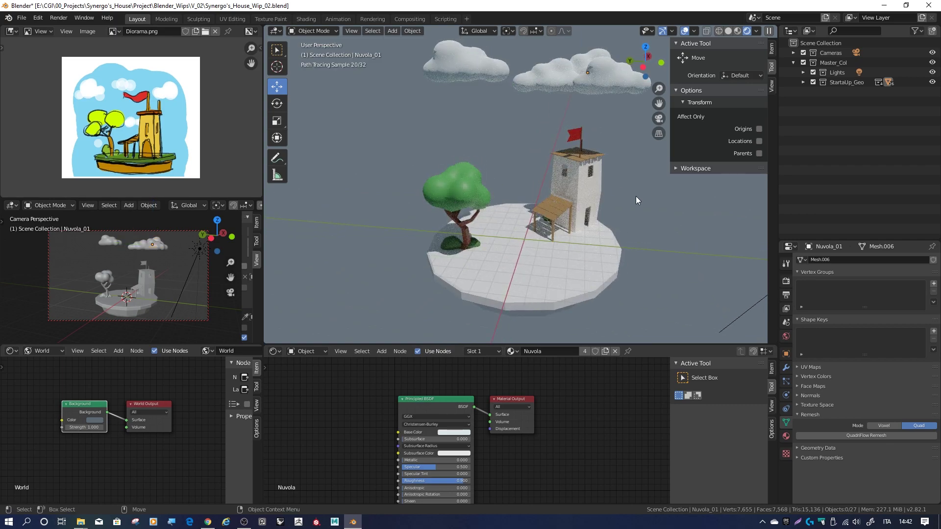
scroll(635, 198, "down", 2)
middle_click_drag(634, 200, 495, 204)
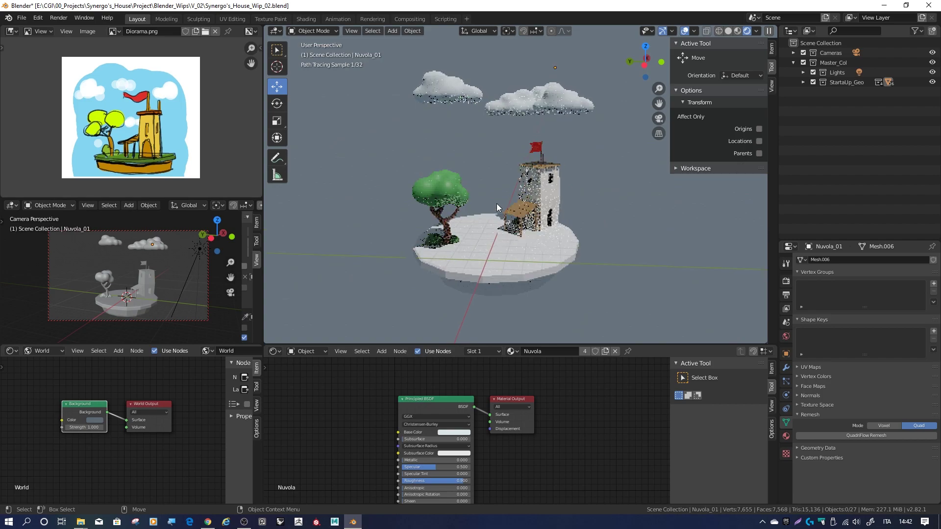
scroll(551, 162, "up", 3)
scroll(481, 151, "up", 1)
left_click(395, 127)
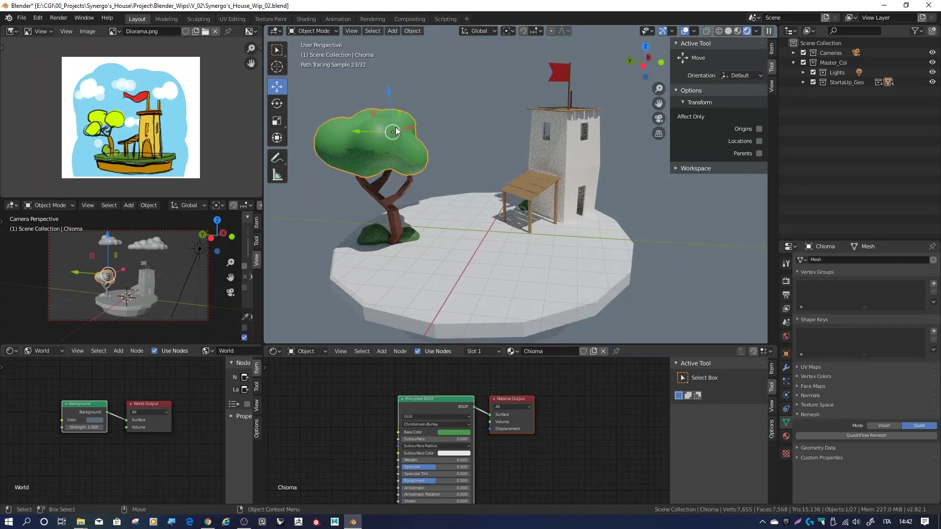
Step: Set the canopy Chioma's Roughness to 0.8, then select trunk Tronco and bush Cespuglio_02
scroll(387, 438, "down", 2, "shift")
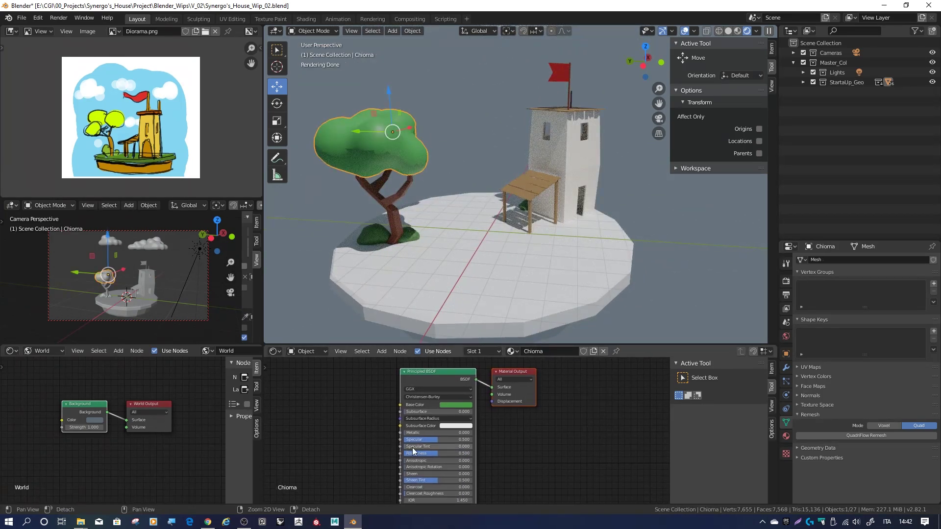
left_click(446, 452)
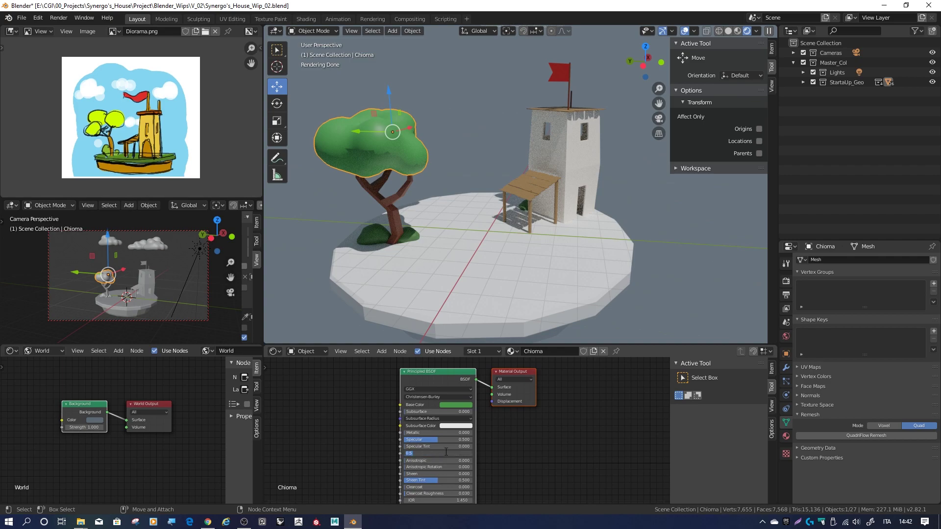
type("0.")
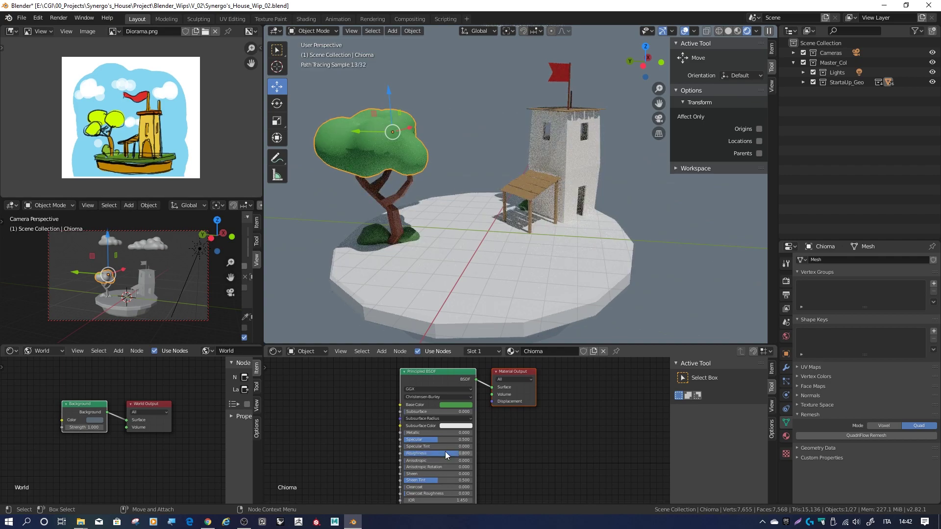
key("Return")
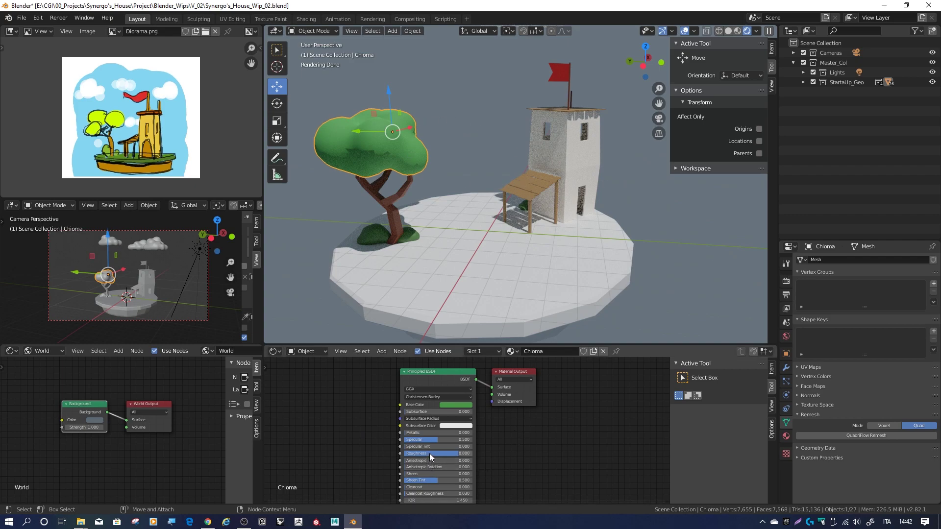
left_click(393, 230)
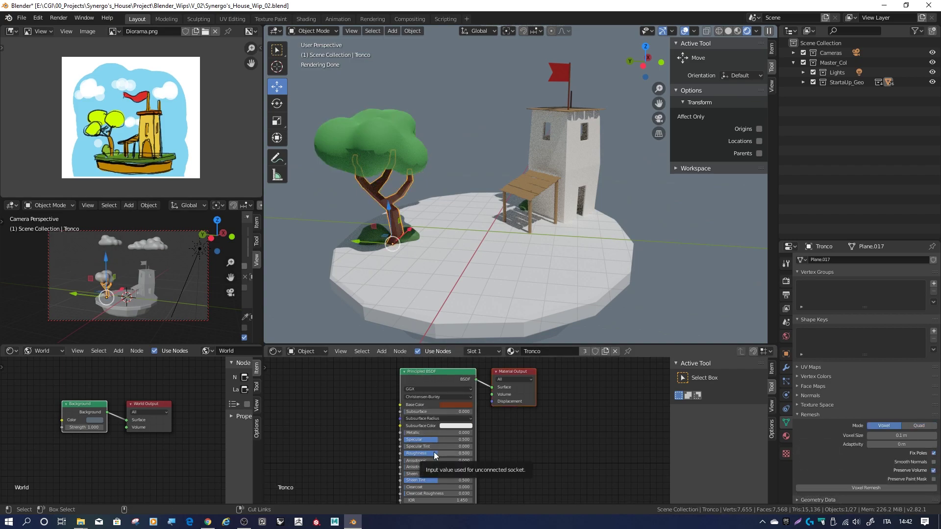
scroll(434, 452, "up", 3, "ctrl")
left_click(365, 231)
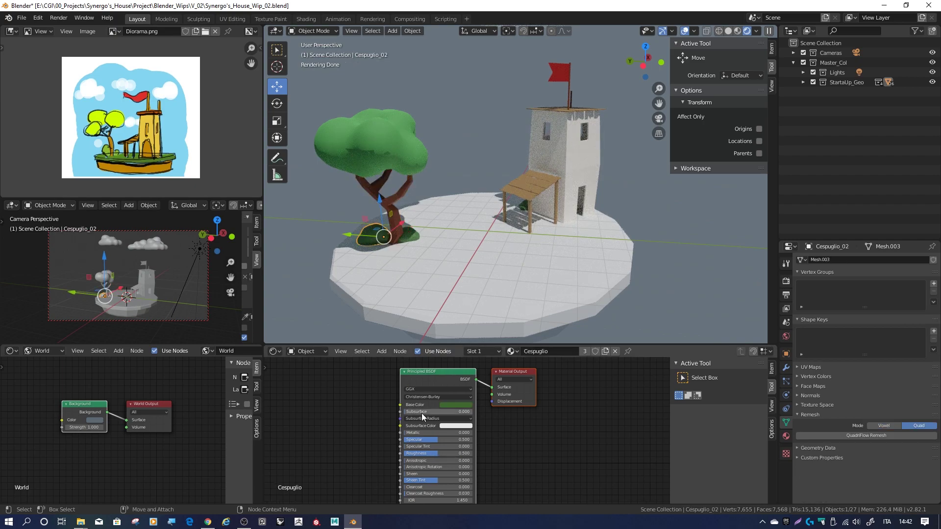
scroll(428, 452, "up", 3, "ctrl")
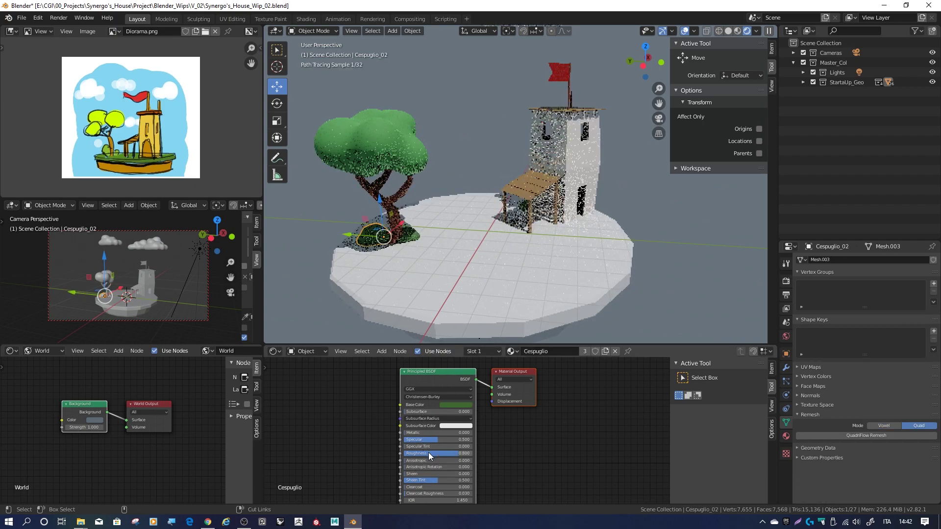
Step: Check the tower Casa, flag Bandiera and roof plank materials, ending on island base Isola
left_click(543, 217)
left_click(559, 73)
scroll(437, 452, "up", 3, "ctrl")
left_click(535, 189)
scroll(514, 432, "up", 3, "ctrl")
left_click(566, 296)
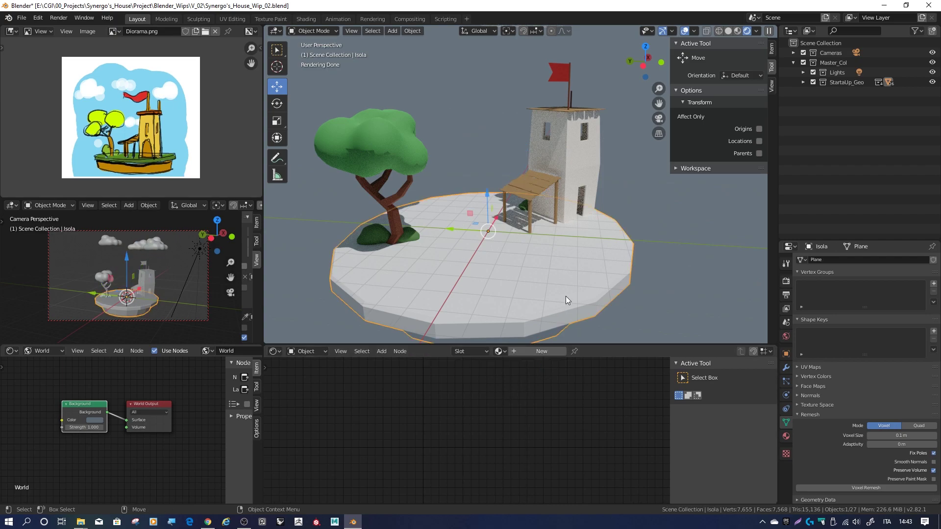
Step: Inspect the materials of bushes Cespuglio_00 and _01, Tronco, Chioma, Asta_Bandiera and Bandiera
left_click(522, 208)
left_click(408, 235)
left_click(367, 190)
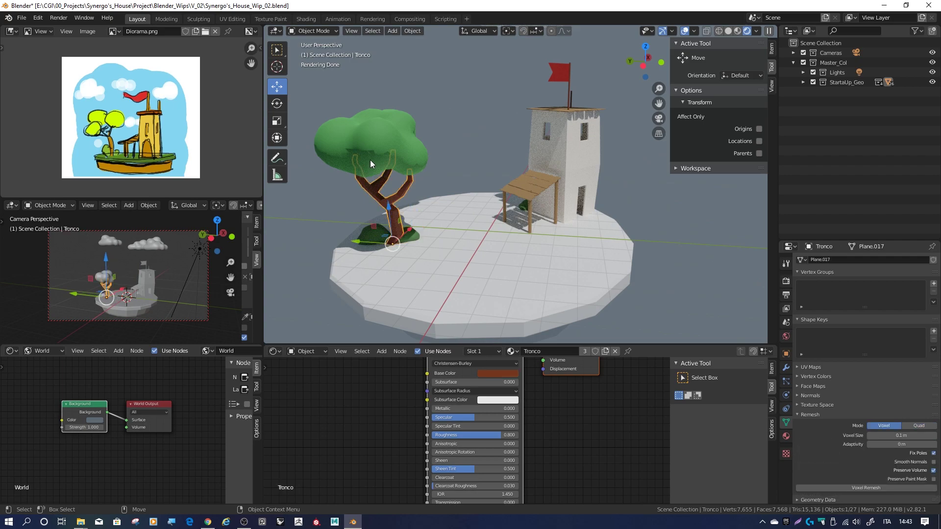
left_click(369, 142)
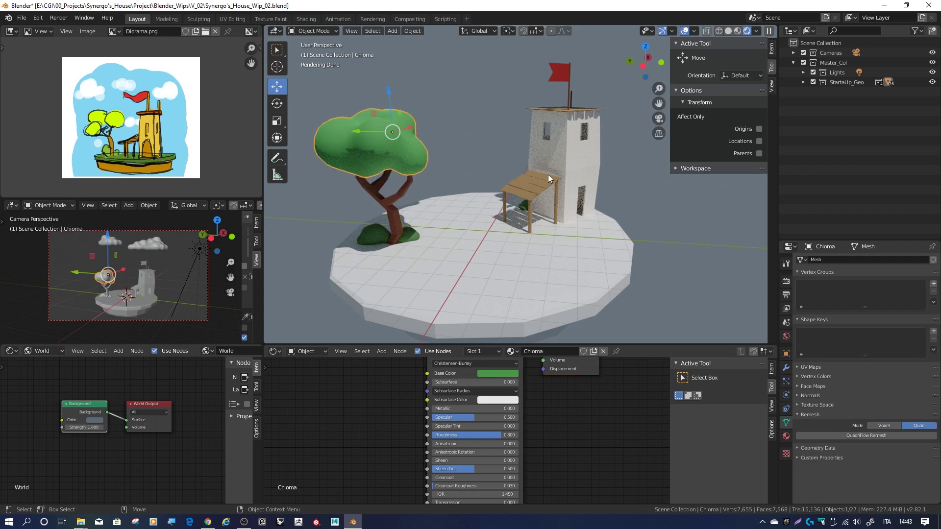
left_click(569, 96)
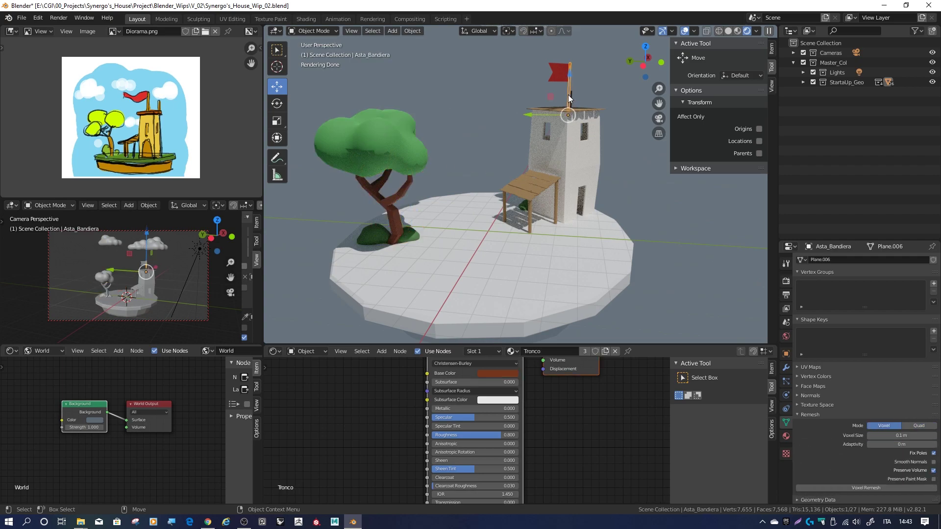
left_click(556, 73)
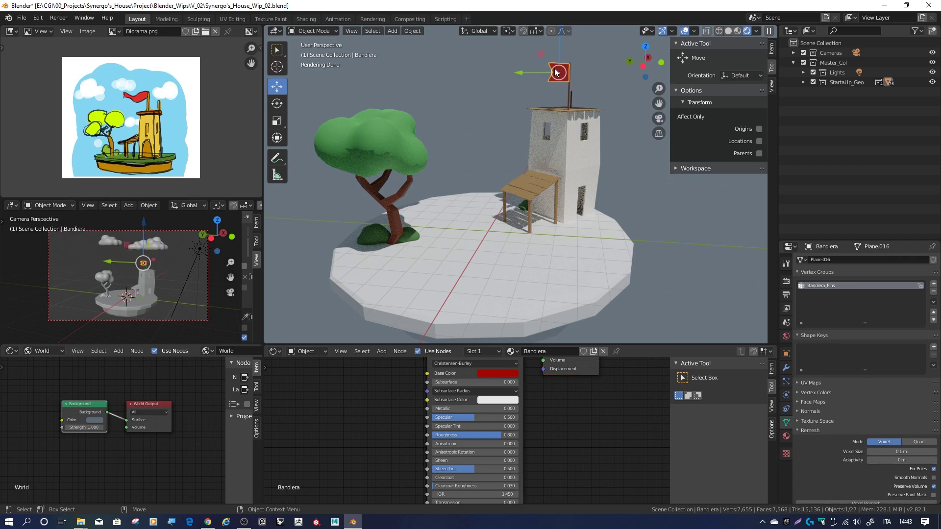
left_click(628, 110)
Step: Orbit around the island and select Isola to review its settings
middle_click_drag(628, 109, 554, 150)
scroll(604, 168, "down", 3)
scroll(603, 167, "down", 2)
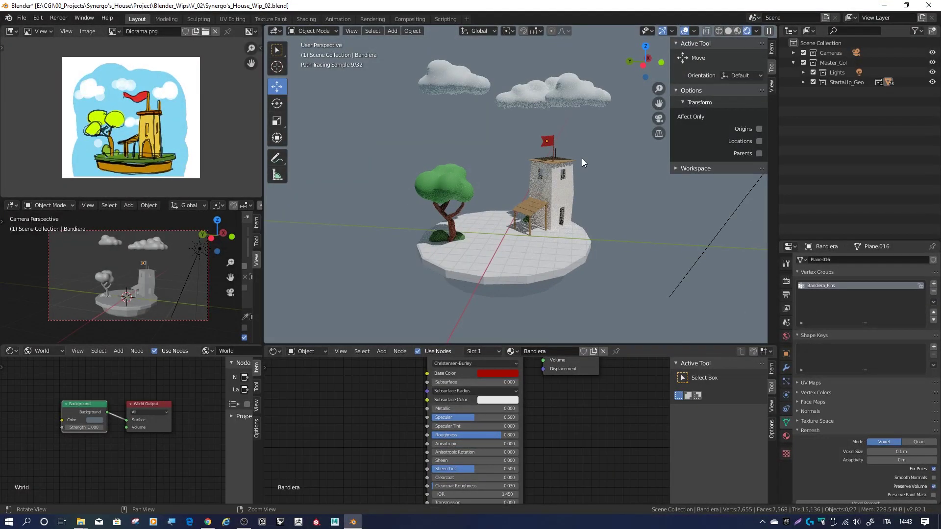
mouse_move(583, 166)
middle_mouse_down()
mouse_move(609, 147)
mouse_move(604, 163)
middle_mouse_up()
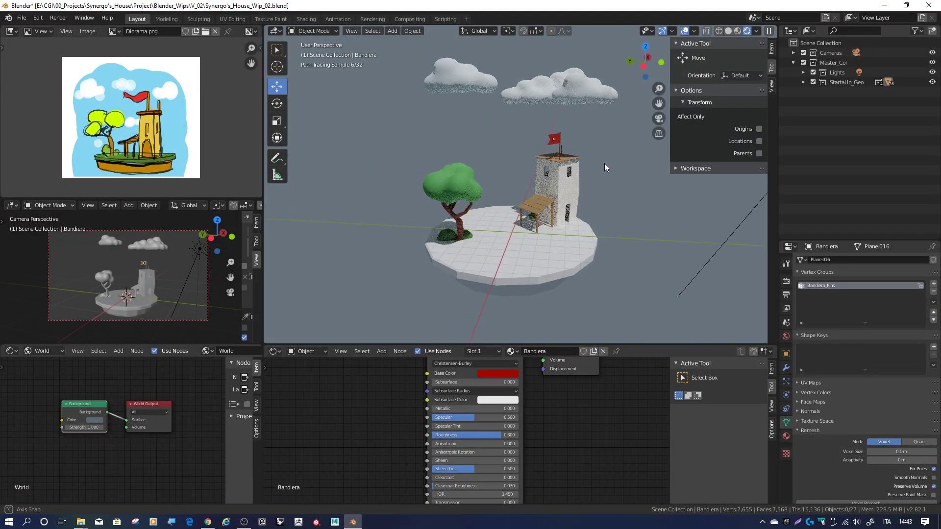
left_click(513, 260)
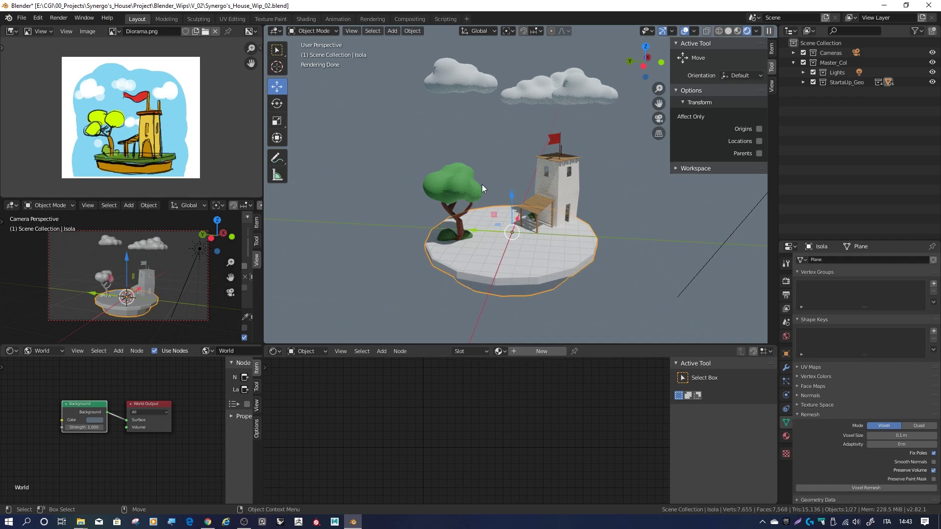
mouse_move(622, 251)
middle_mouse_down()
mouse_move(600, 242)
mouse_move(614, 224)
mouse_move(648, 251)
mouse_move(698, 252)
mouse_move(662, 254)
middle_mouse_up()
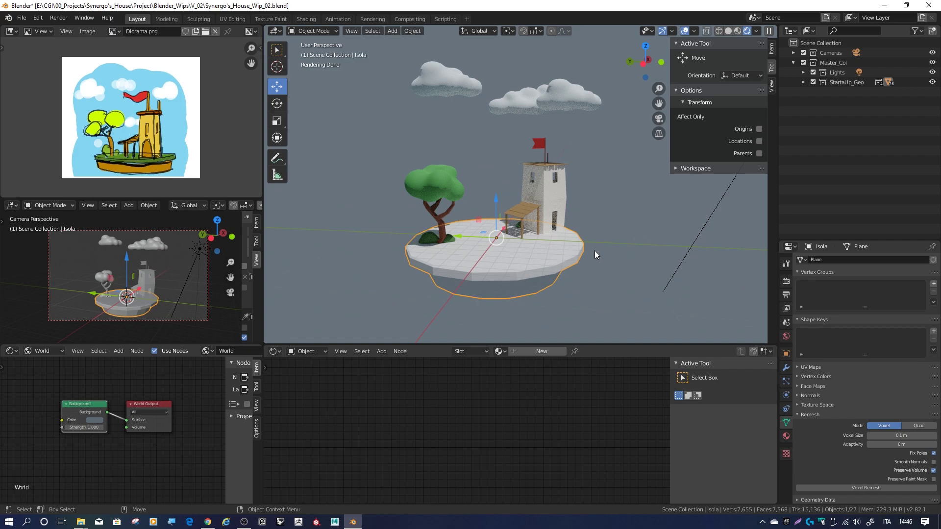
scroll(388, 237, "up", 2)
mouse_move(387, 237)
middle_mouse_down()
mouse_move(436, 222)
mouse_move(462, 193)
mouse_move(504, 196)
mouse_move(551, 163)
middle_mouse_up()
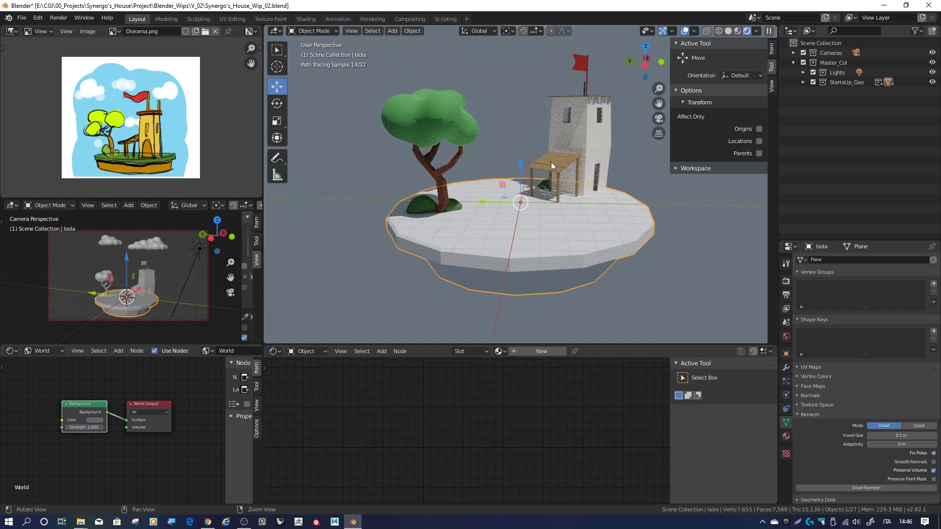
middle_click_drag(522, 134, 528, 174)
scroll(533, 187, "down", 2)
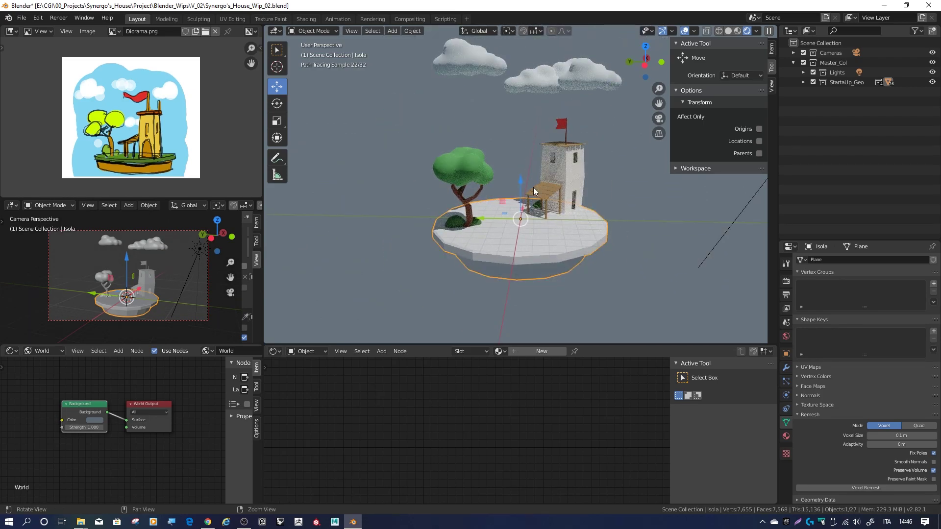
scroll(533, 187, "down", 1)
middle_click_drag(511, 161, 513, 166)
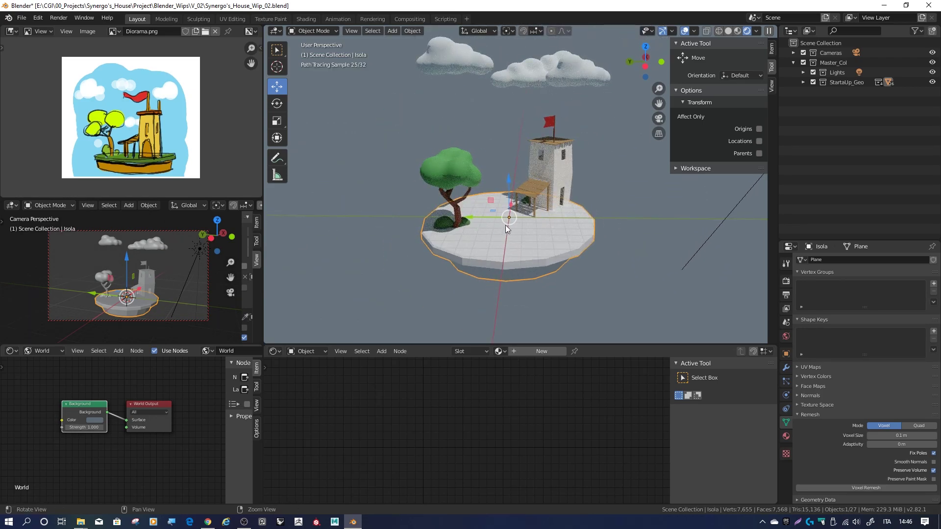
middle_click_drag(501, 226, 532, 236)
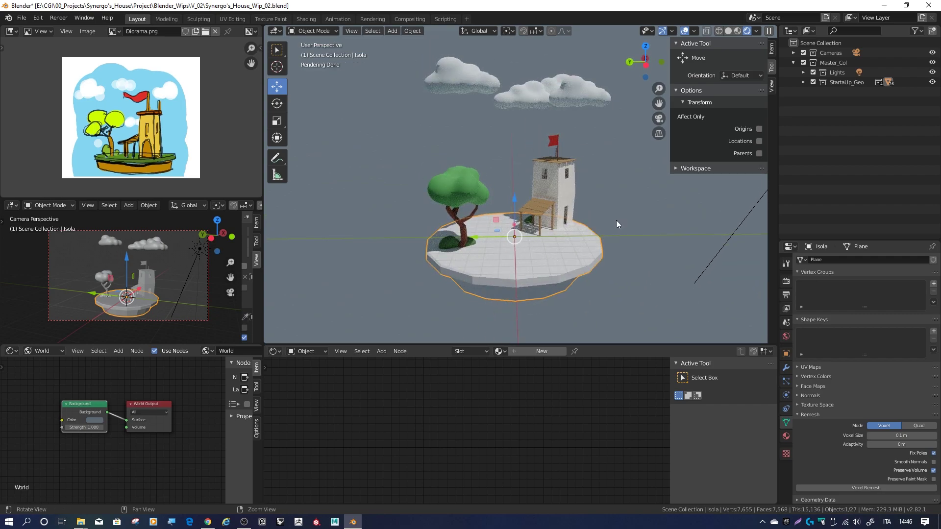
Step: Reselect Isola from a new angle and expand the StartUp_Geo collection in the Outliner
left_click(630, 244)
scroll(578, 249, "up", 3)
middle_click_drag(569, 250, 511, 201)
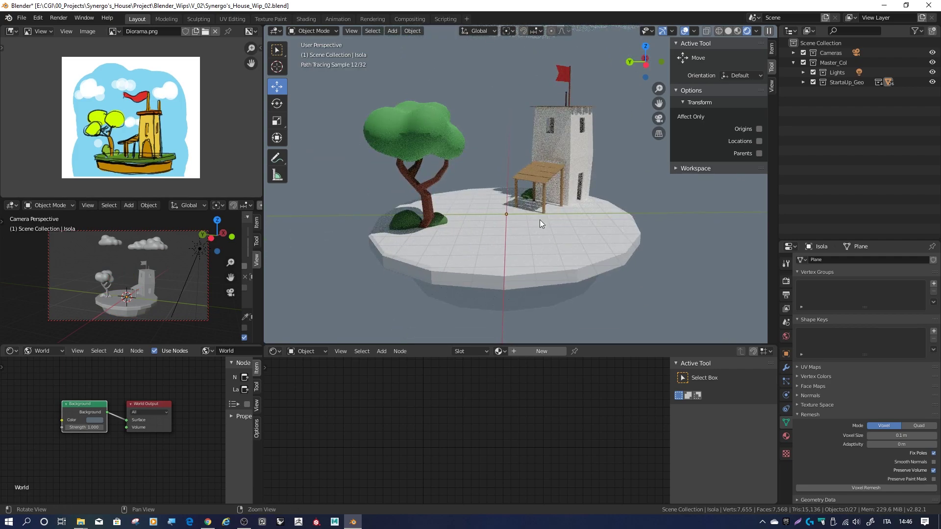
middle_click_drag(491, 210, 477, 210)
left_click(466, 203)
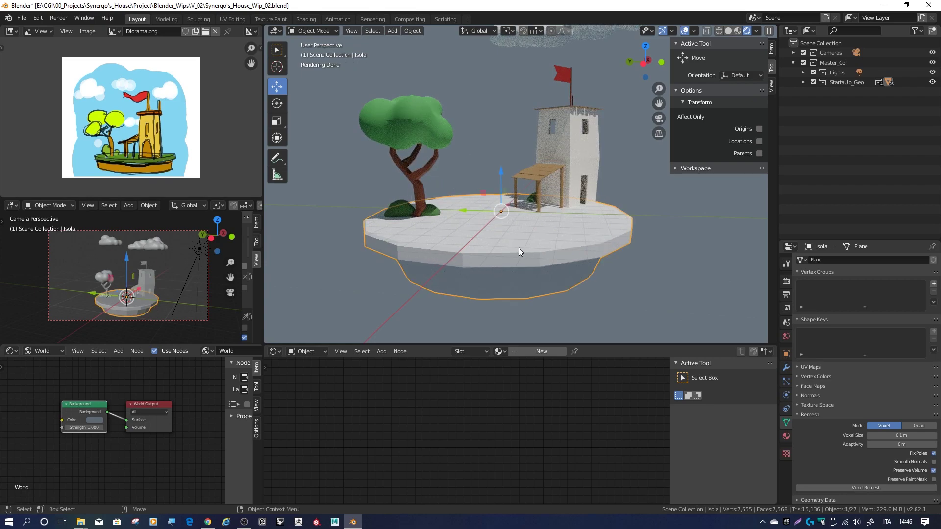
middle_click_drag(571, 253, 564, 235)
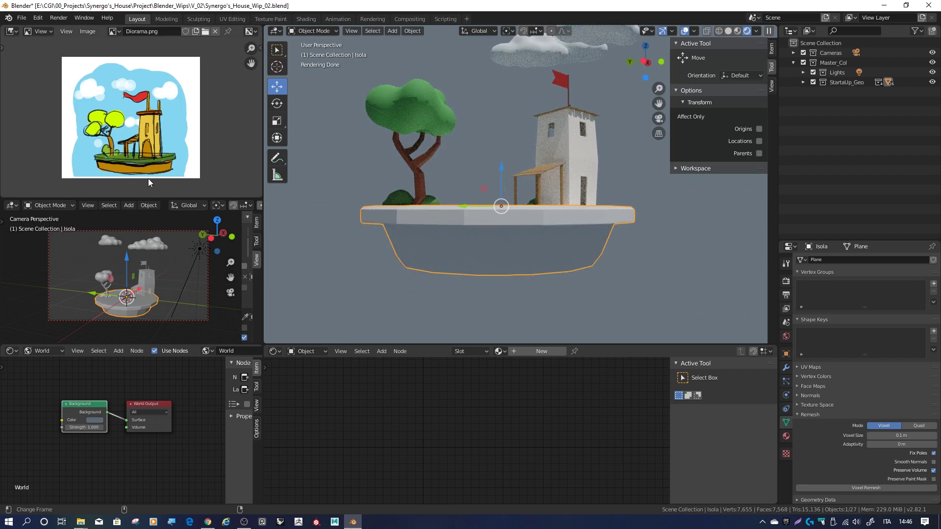
mouse_move(463, 233)
middle_mouse_down()
mouse_move(464, 242)
mouse_move(350, 210)
middle_mouse_up()
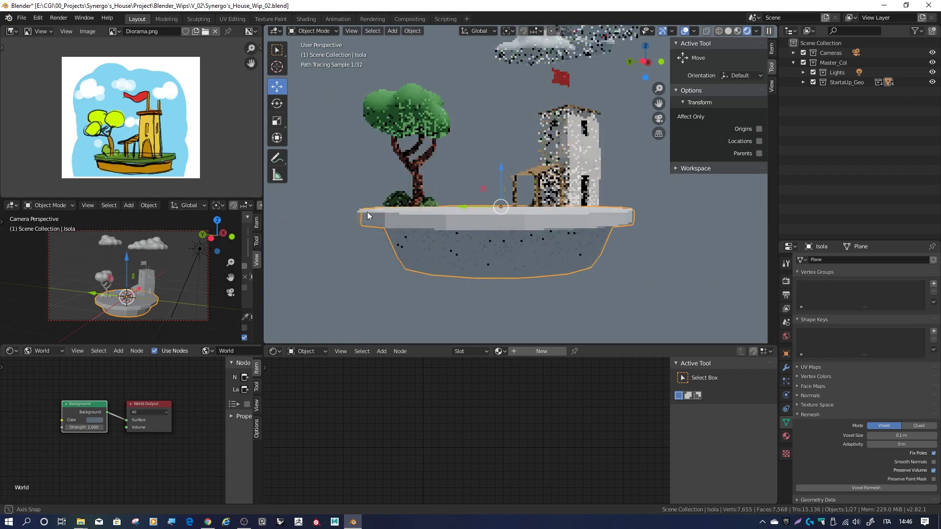
left_click(803, 82)
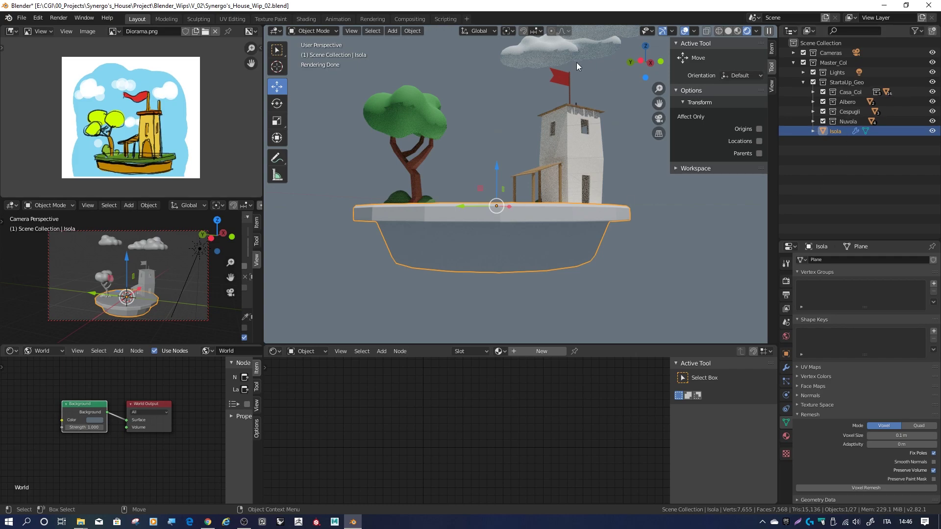
Step: Isolate the island Isola, hiding everything else, and switch to Material Preview shading
left_click(411, 30)
mouse_move(428, 302)
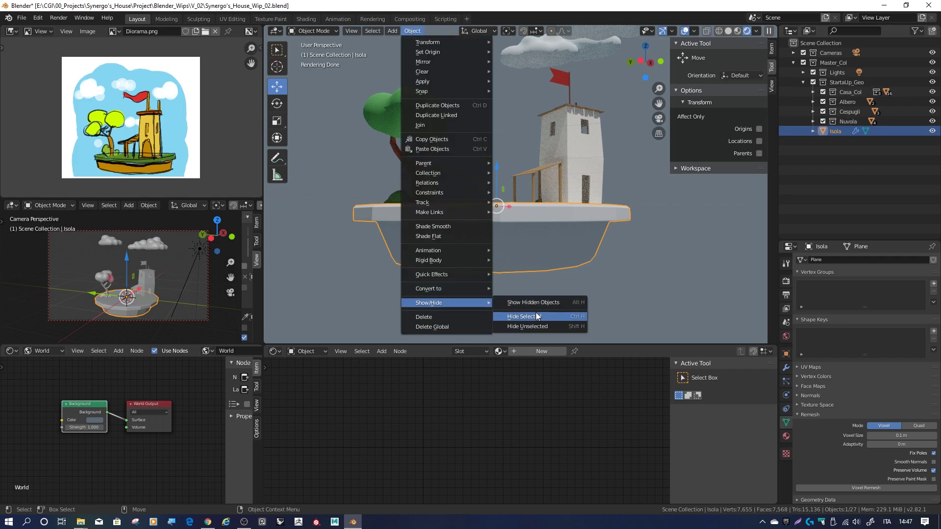
left_click(532, 326)
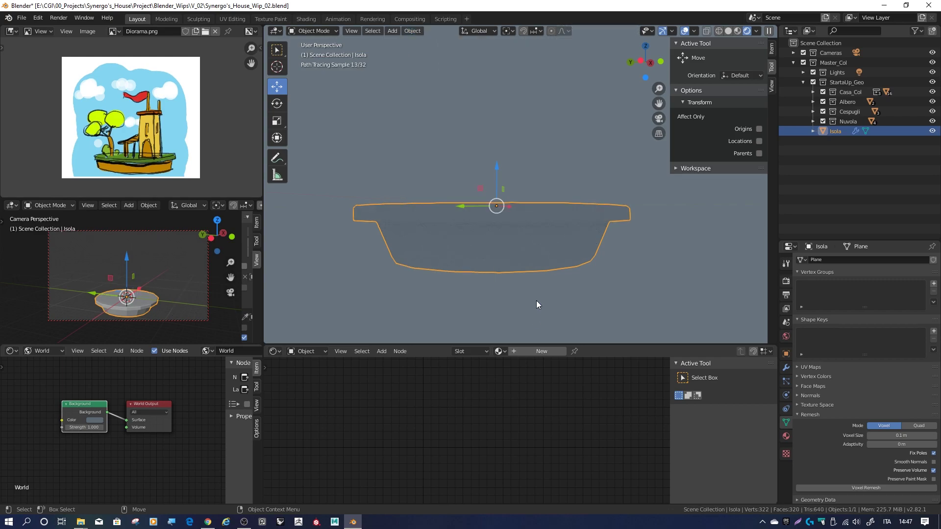
left_click(728, 32)
middle_click_drag(434, 98, 455, 107)
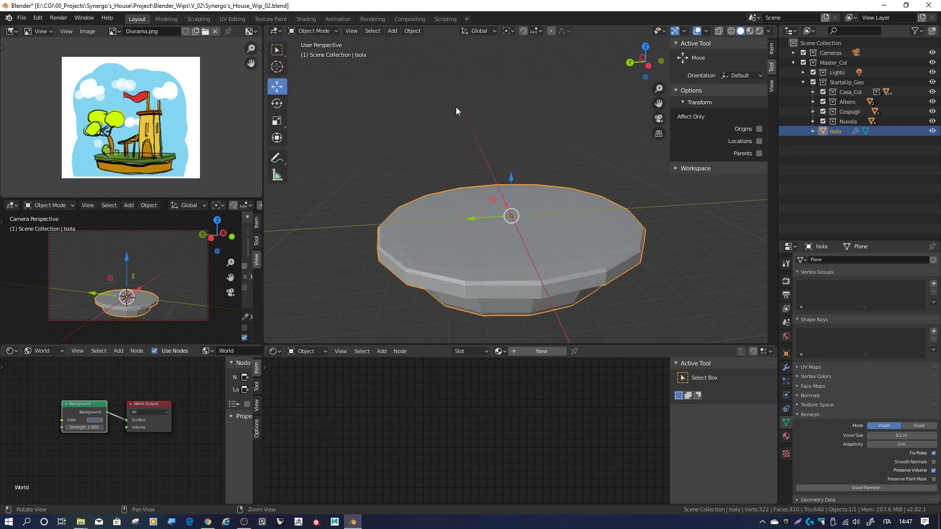
left_click(749, 31)
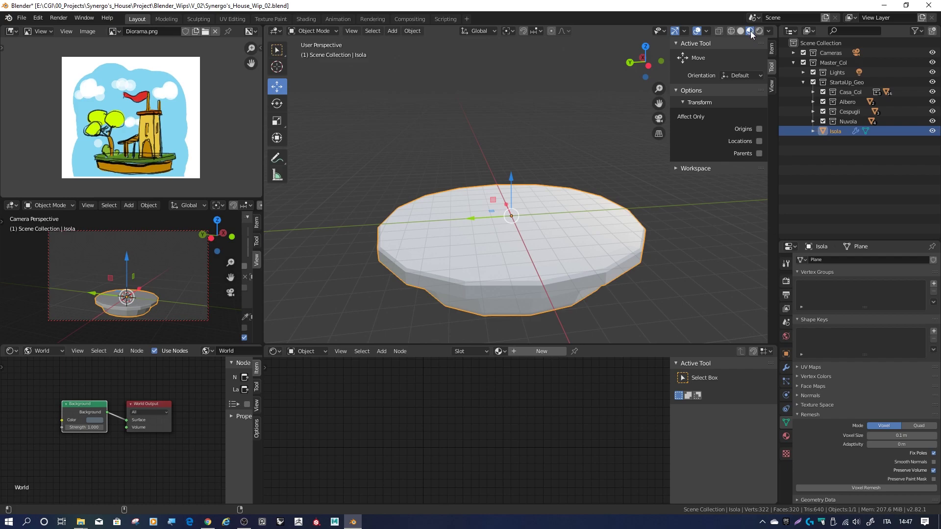
mouse_move(589, 143)
middle_mouse_down()
mouse_move(600, 139)
mouse_move(507, 127)
mouse_move(528, 152)
mouse_move(542, 136)
mouse_move(556, 140)
middle_mouse_up()
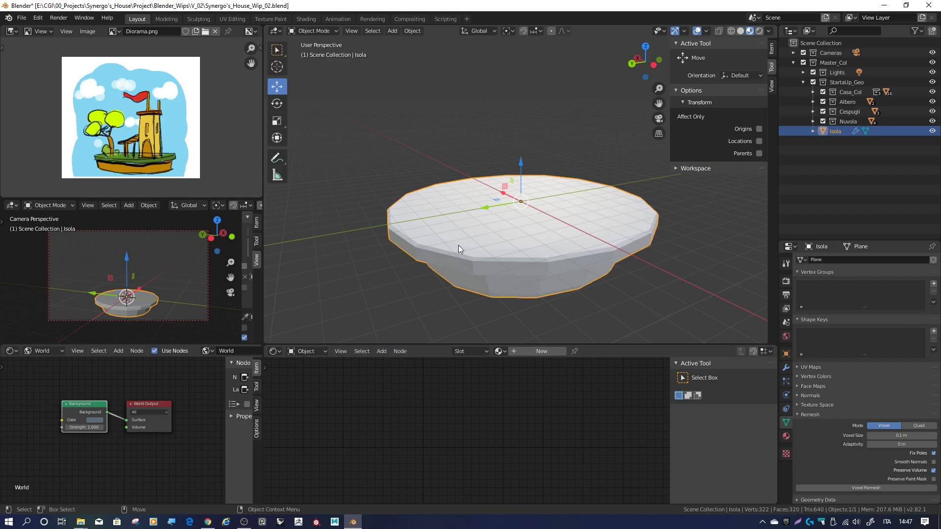
Step: Create a new material on the island named Terra
left_click(515, 351)
middle_click_drag(555, 386, 557, 448)
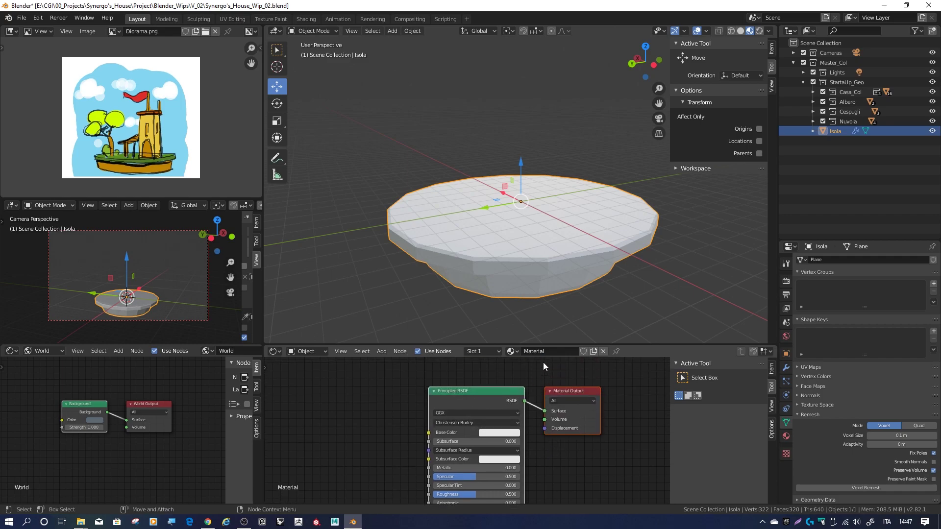
type("Terra")
key("Return")
Step: Set the Terra base colour to a darkened brown-orange
left_click(496, 436)
left_click_drag(513, 351, 500, 365)
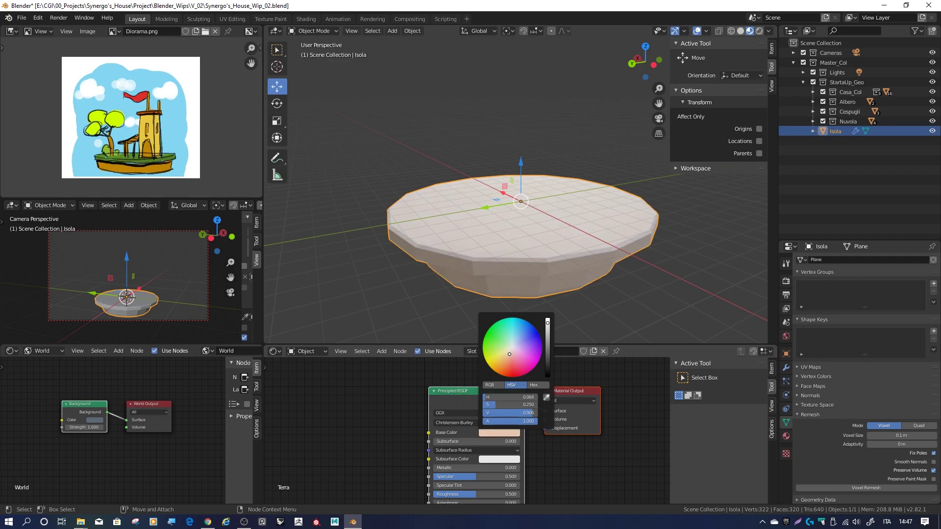
left_click_drag(547, 333, 547, 343)
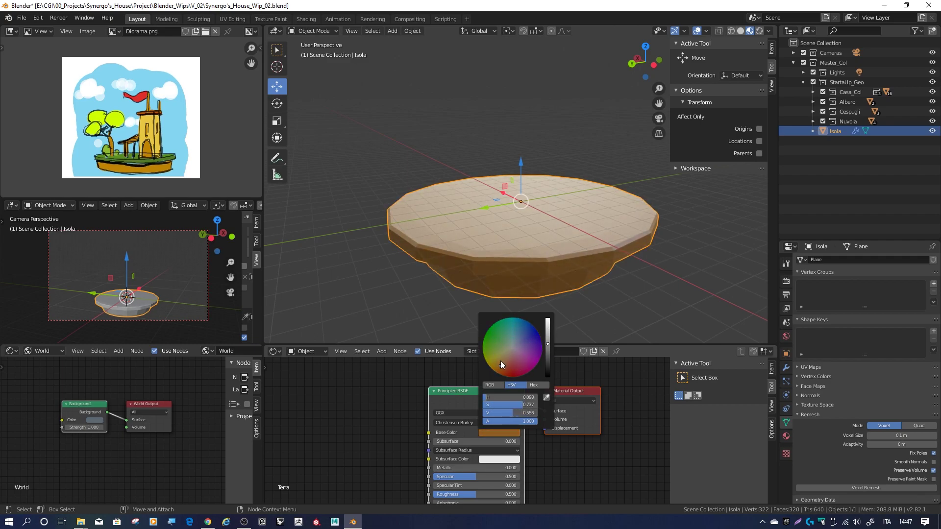
left_click_drag(501, 363, 499, 363)
left_click(490, 433)
left_click_drag(499, 362, 501, 361)
left_click(615, 297)
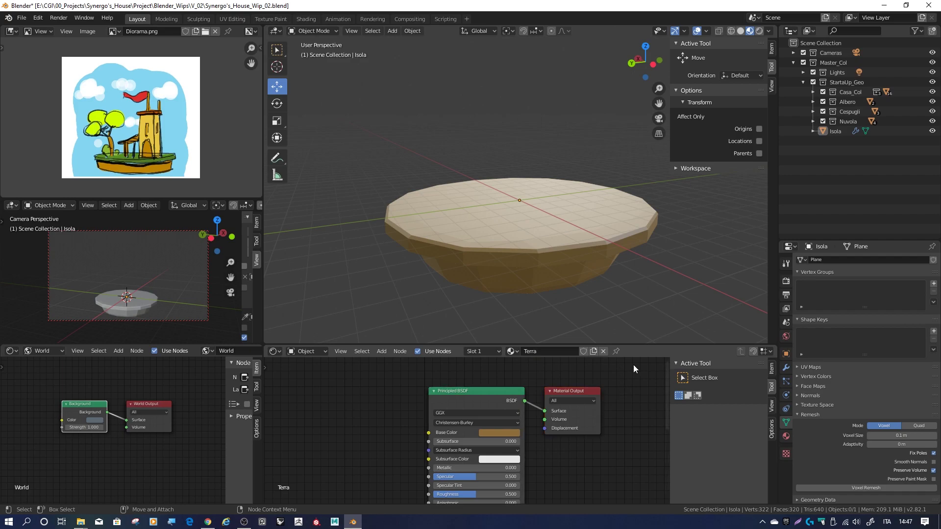
Step: Orbit the view, reselect the island and show its Material properties
mouse_move(414, 206)
middle_mouse_down()
mouse_move(454, 186)
mouse_move(431, 225)
middle_mouse_up()
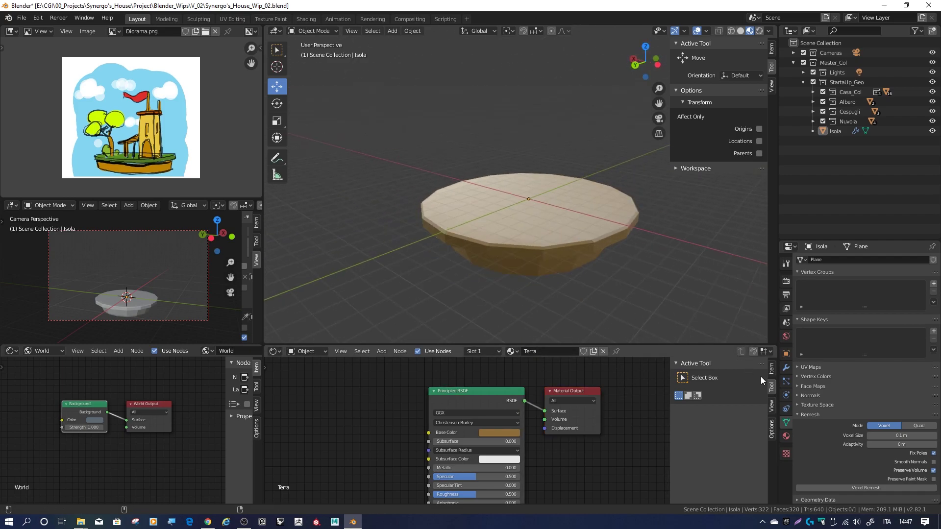
left_click(563, 240)
middle_click_drag(623, 272, 623, 284)
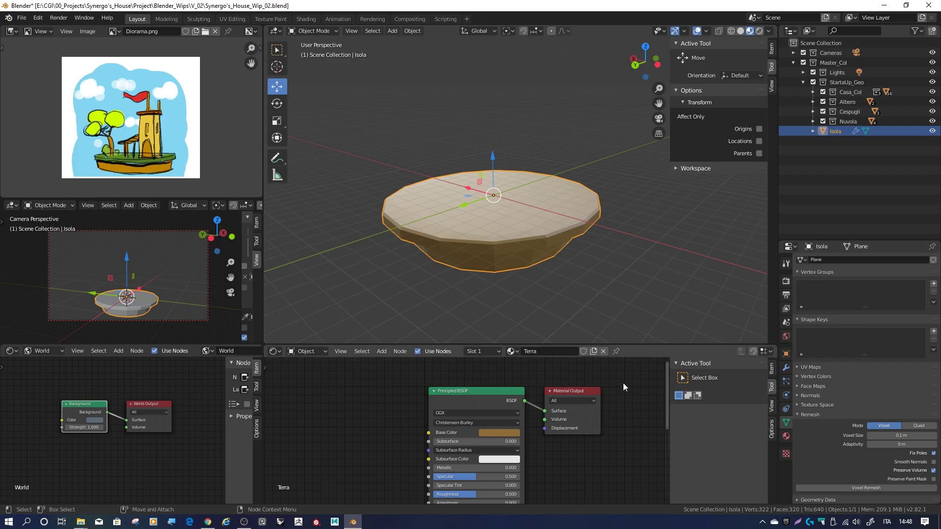
left_click(786, 436)
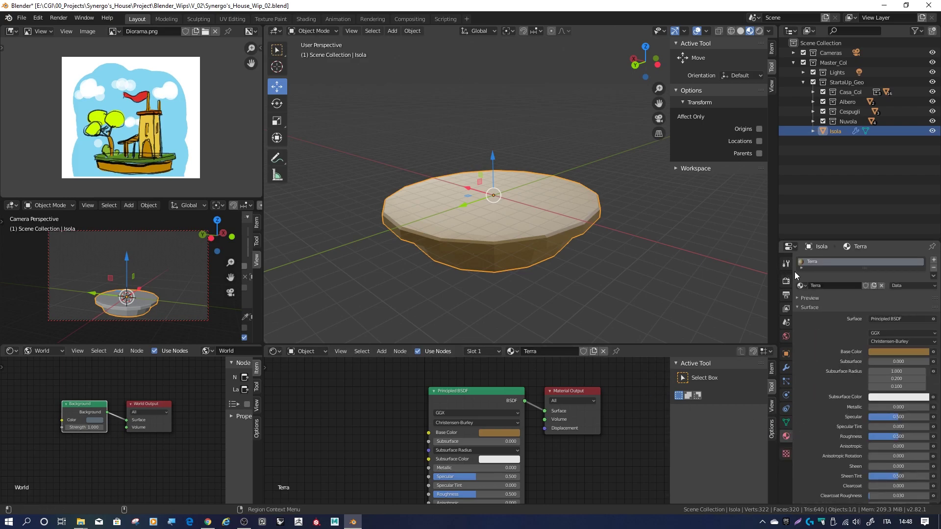
Step: Enlarge the slot list, add a second material slot and create a material named Erba
left_click_drag(860, 270, 859, 278)
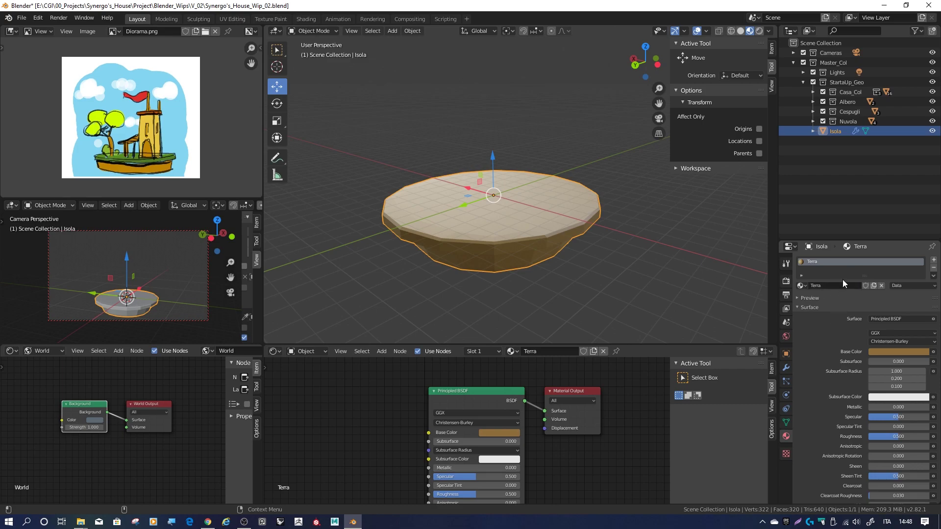
left_click_drag(882, 276, 880, 306)
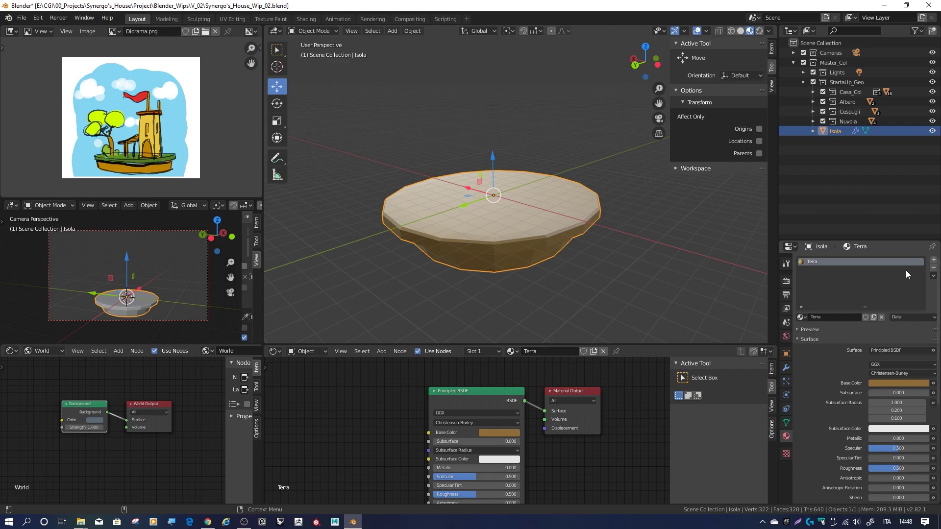
left_click(934, 261)
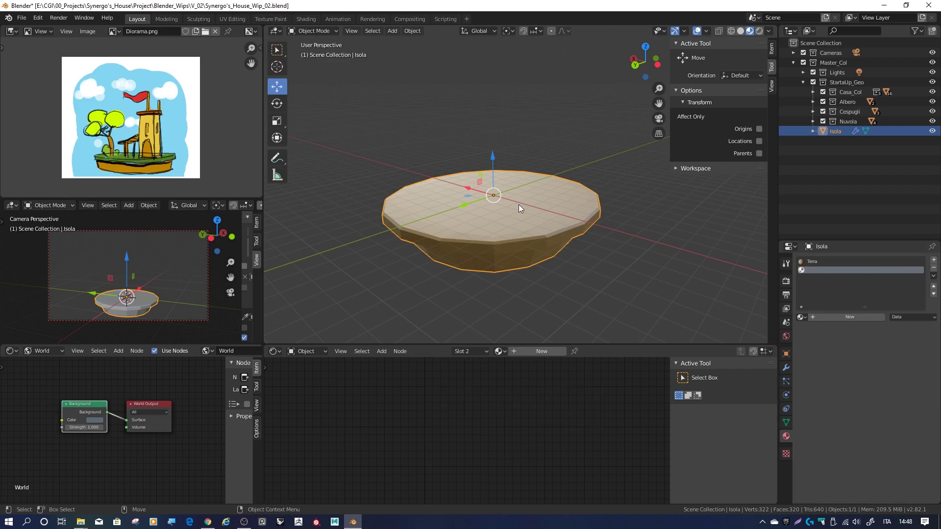
left_click(523, 351)
double_click(537, 351)
type("Erba")
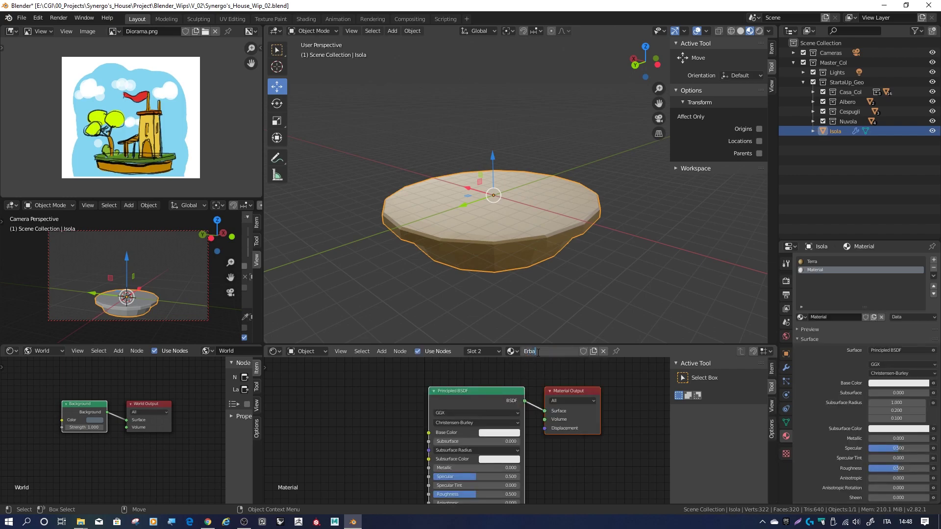
key("Return")
Step: Put Isola into Edit Mode, hide the Subdivision result and enable X-Ray
mouse_move(538, 267)
middle_mouse_down()
mouse_move(537, 251)
mouse_move(510, 247)
mouse_move(531, 237)
mouse_move(519, 224)
middle_mouse_up()
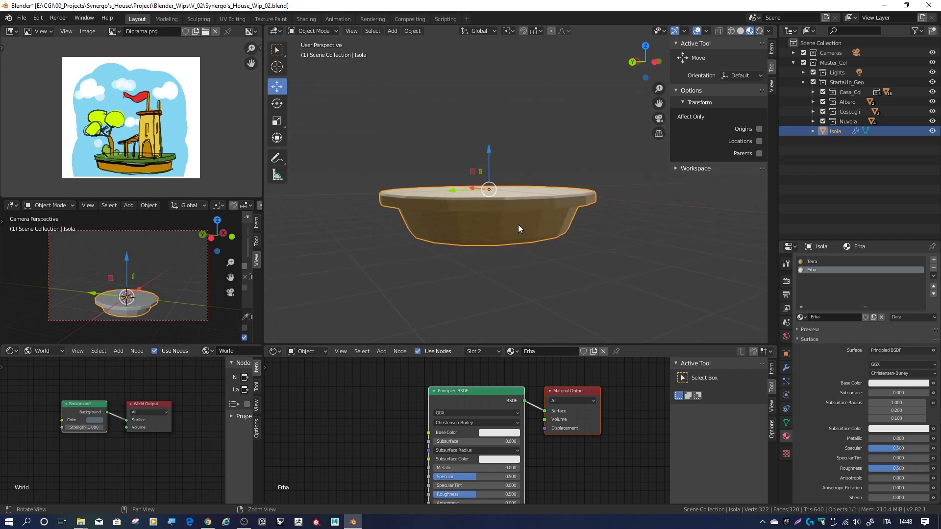
left_click(314, 31)
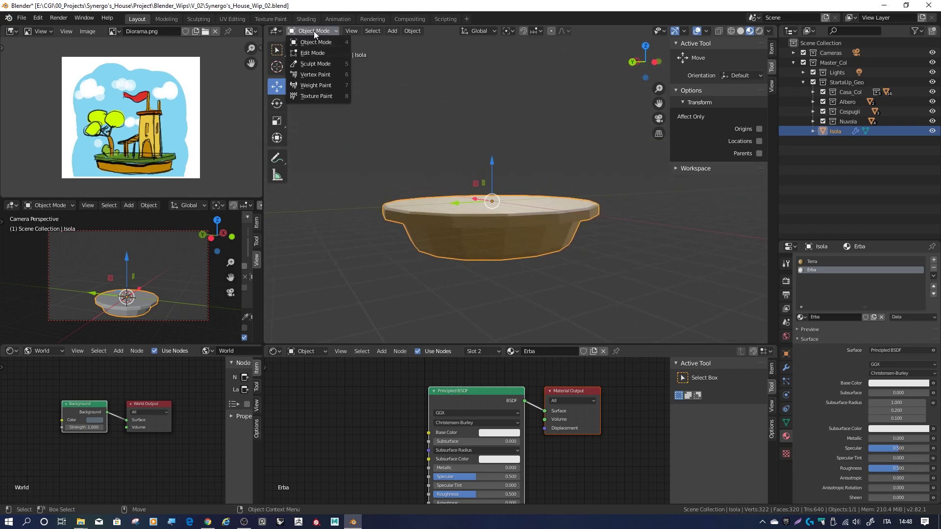
left_click(313, 51)
mouse_move(485, 157)
middle_mouse_down()
mouse_move(488, 130)
mouse_move(451, 133)
mouse_move(480, 142)
middle_mouse_up()
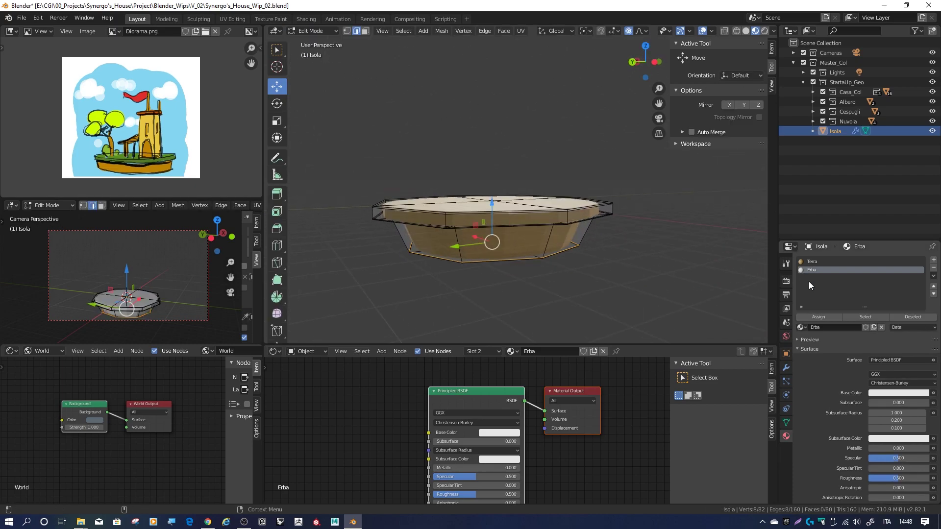
left_click(786, 367)
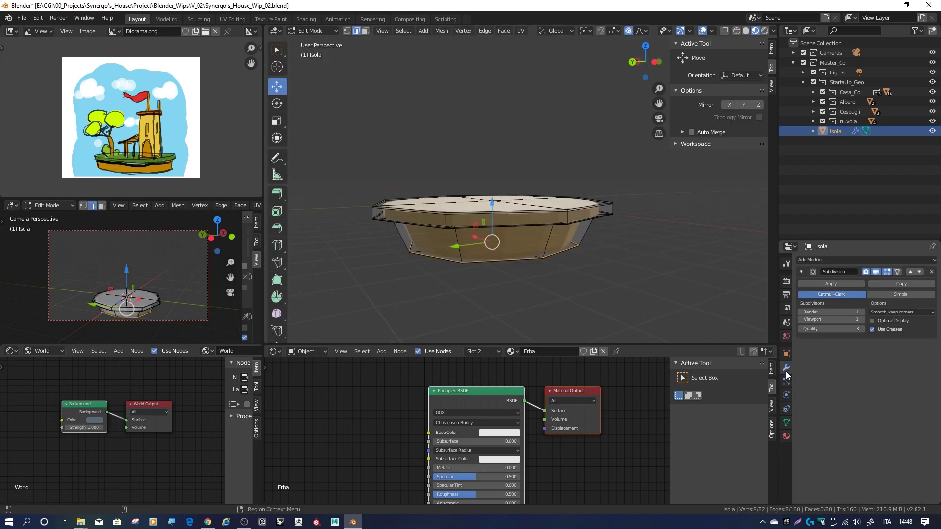
left_click(876, 272)
middle_click_drag(563, 215, 568, 239)
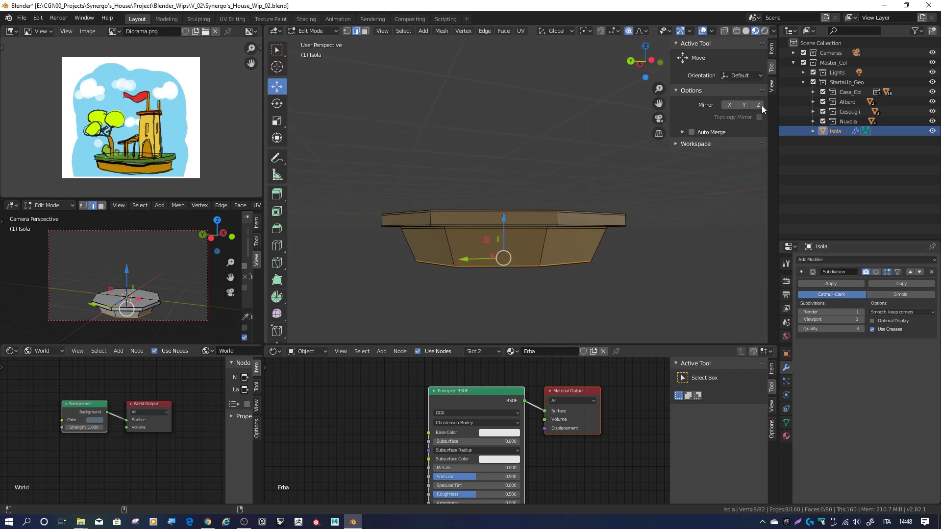
left_click(724, 33)
Step: Box-select the island's top faces from the back orthographic view, excluding lower side faces
left_click_drag(343, 179, 670, 233)
middle_click_drag(671, 233, 615, 188)
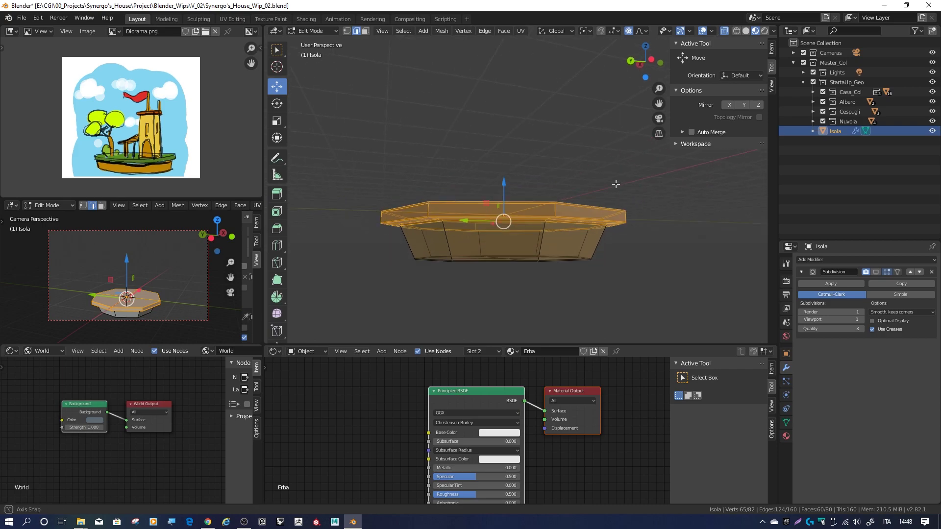
left_click(631, 61)
left_click_drag(378, 293, 692, 236)
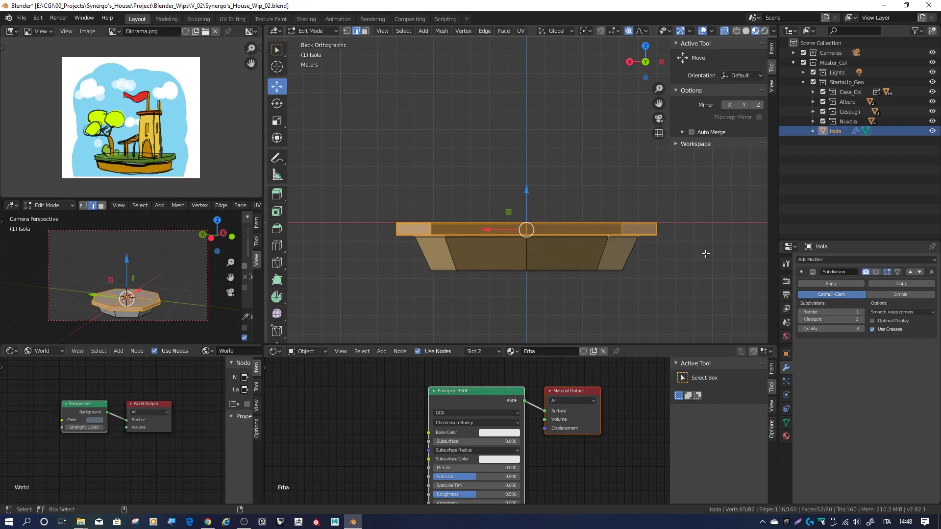
scroll(611, 251, "up", 3)
scroll(615, 274, "down", 3, "shift")
left_click_drag(726, 331, 314, 228)
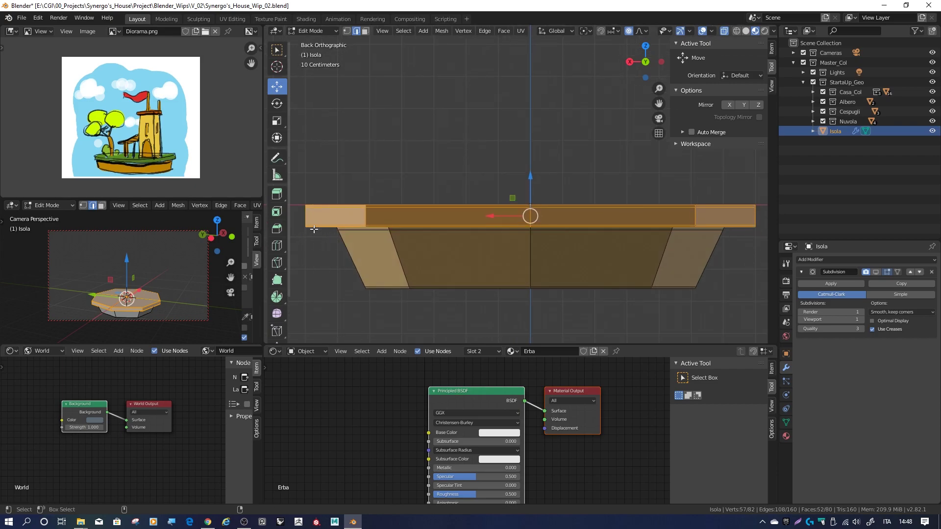
Step: In face-select mode, clear and box-select only the top slab's faces, then show material slots
left_click(367, 31)
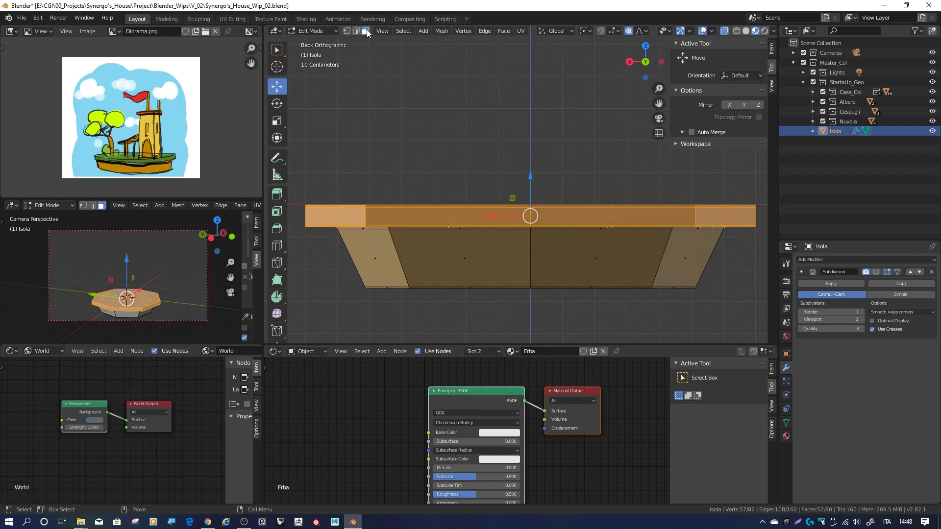
key("alt+a")
key("b")
mouse_move(297, 184)
left_mouse_down()
mouse_move(421, 239)
mouse_move(761, 227)
left_mouse_up()
middle_click_drag(760, 226, 620, 192)
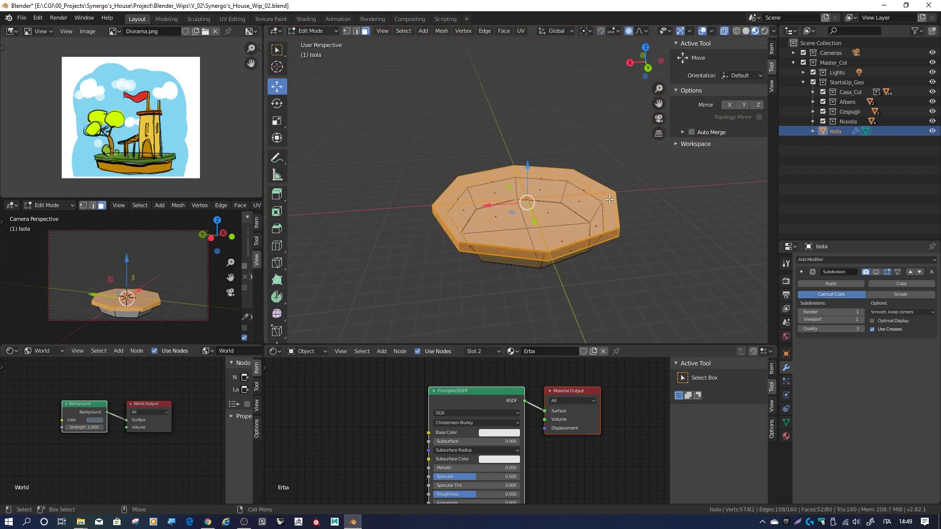
middle_click_drag(621, 192, 587, 158)
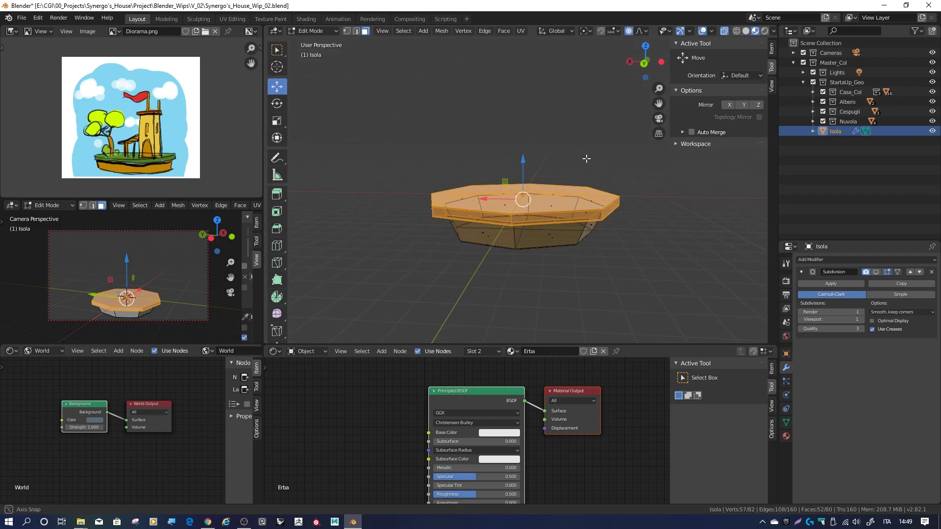
left_click(786, 436)
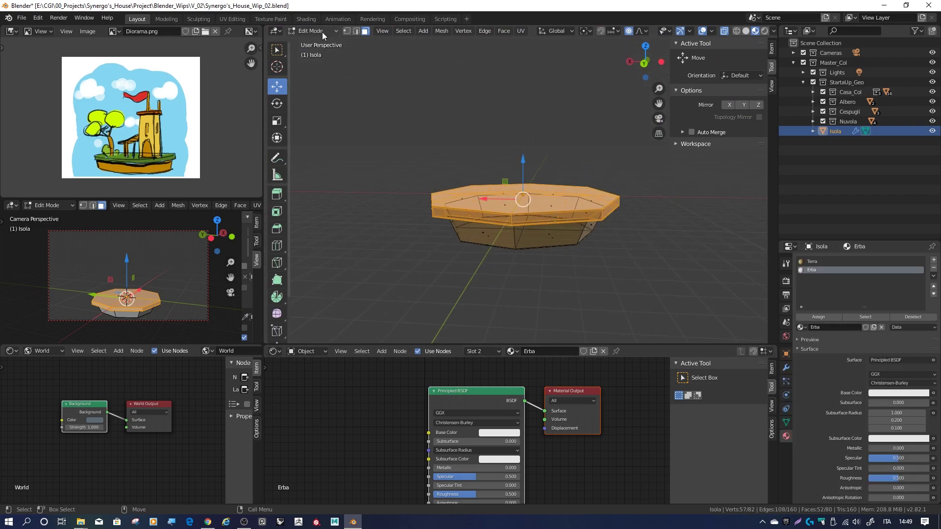
Step: Assign Erba to the selected top faces and switch back to Object Mode
left_click(819, 317)
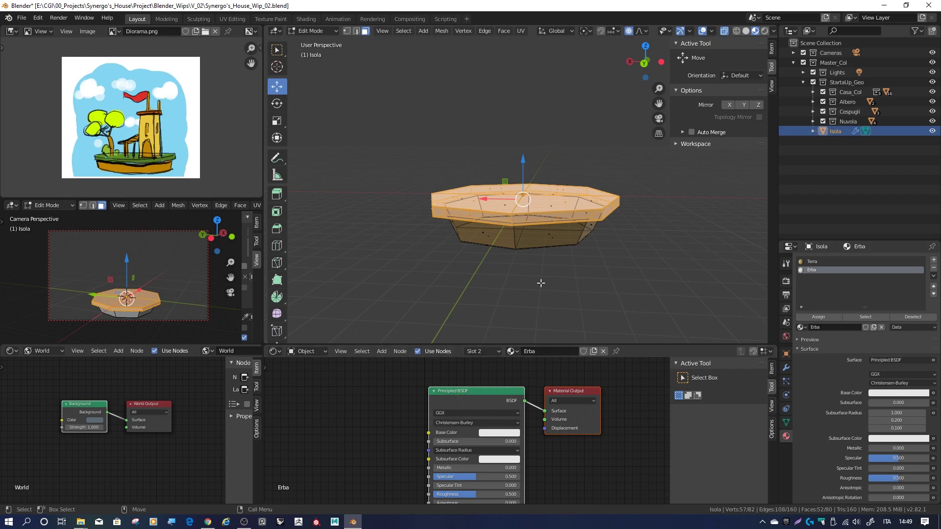
left_click(316, 31)
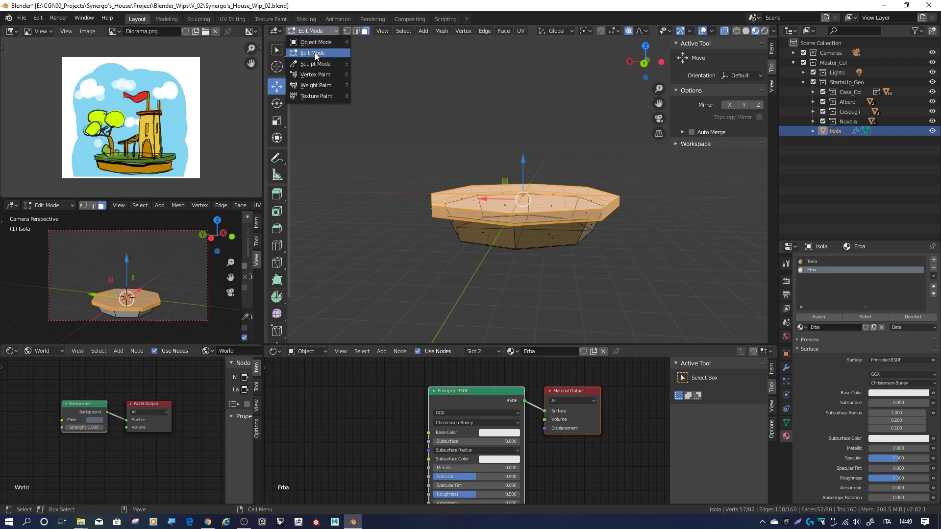
left_click(317, 42)
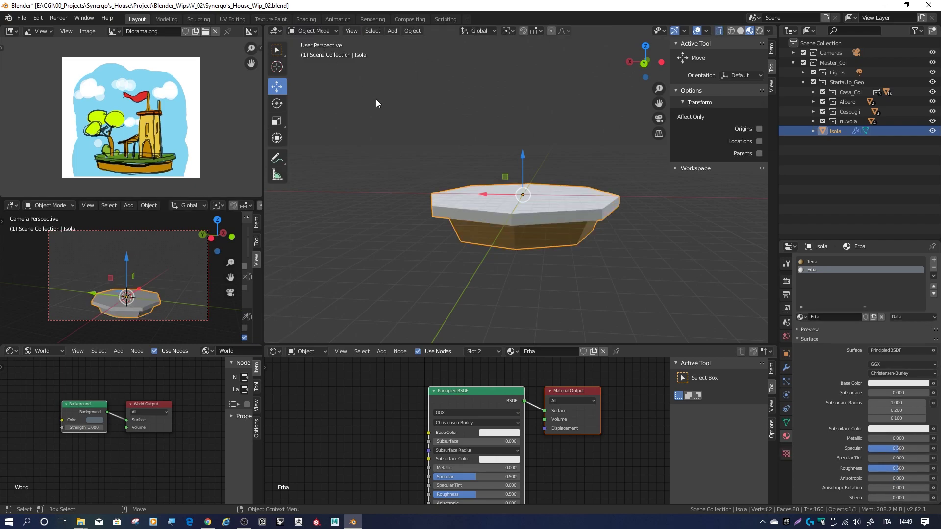
Step: Make Erba's base colour green with value 0.656 and saturation 0.520
left_click(501, 434)
left_click_drag(495, 338, 500, 346)
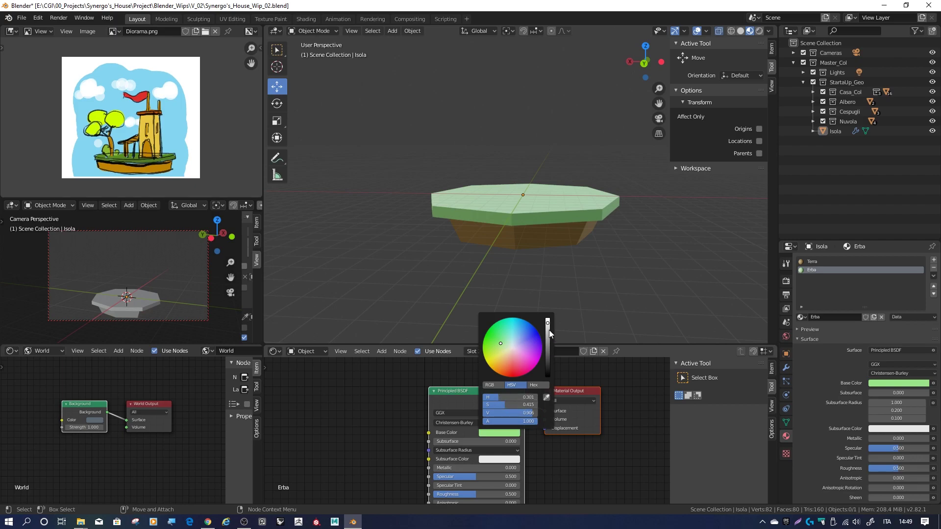
left_click_drag(549, 330, 547, 338)
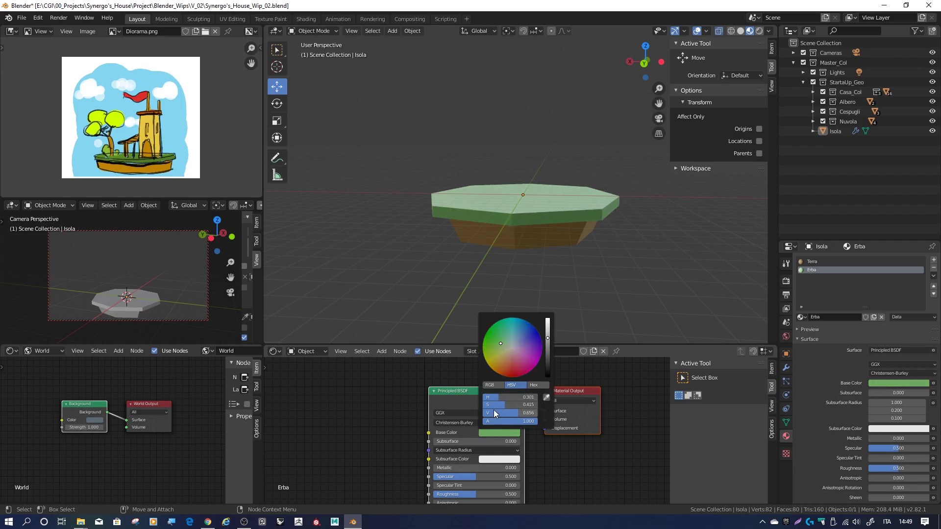
left_click_drag(496, 341, 497, 342)
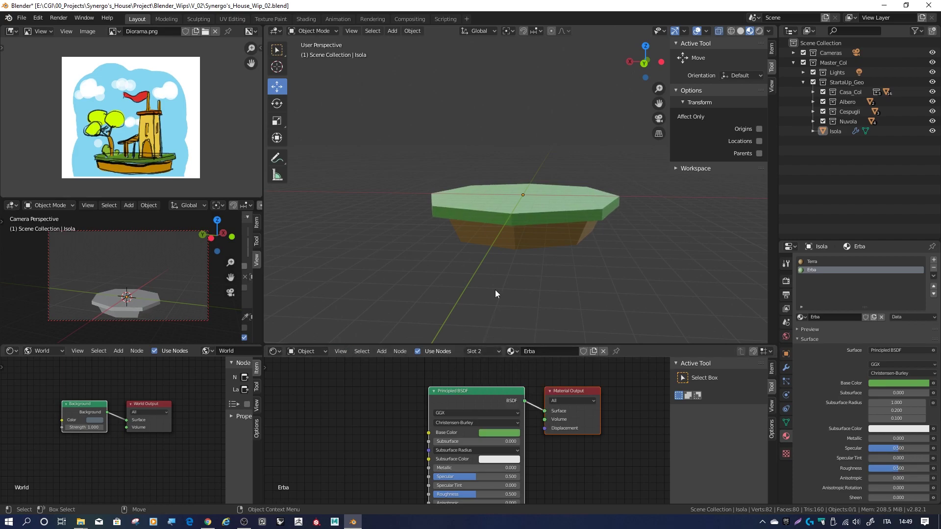
middle_click_drag(548, 120, 563, 123)
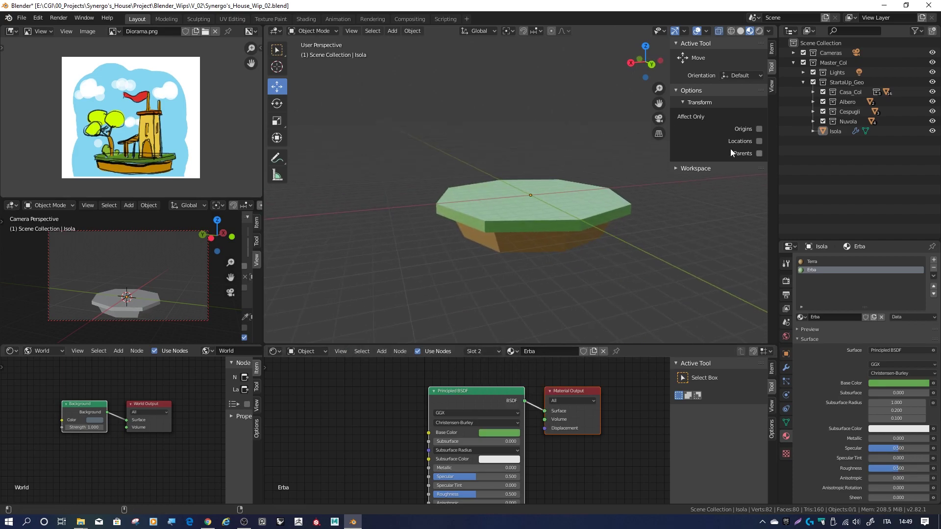
left_click(392, 32)
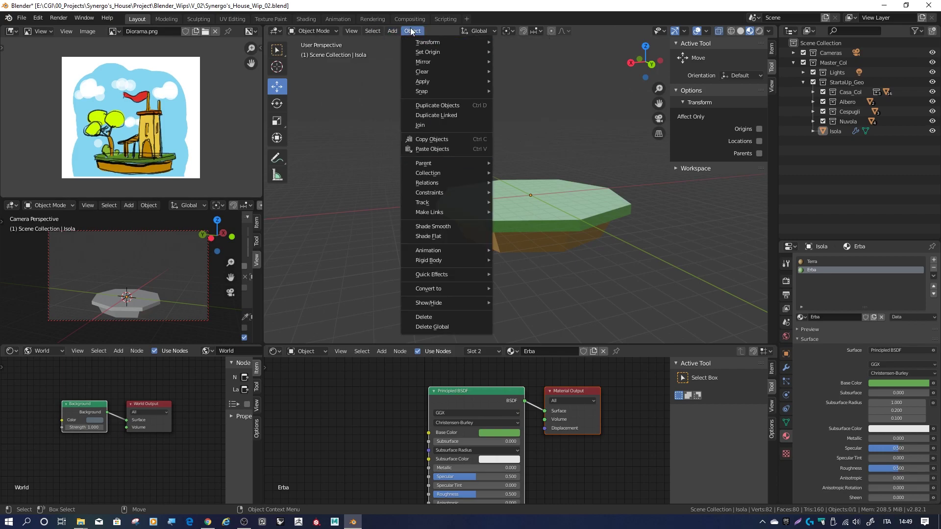
mouse_move(433, 302)
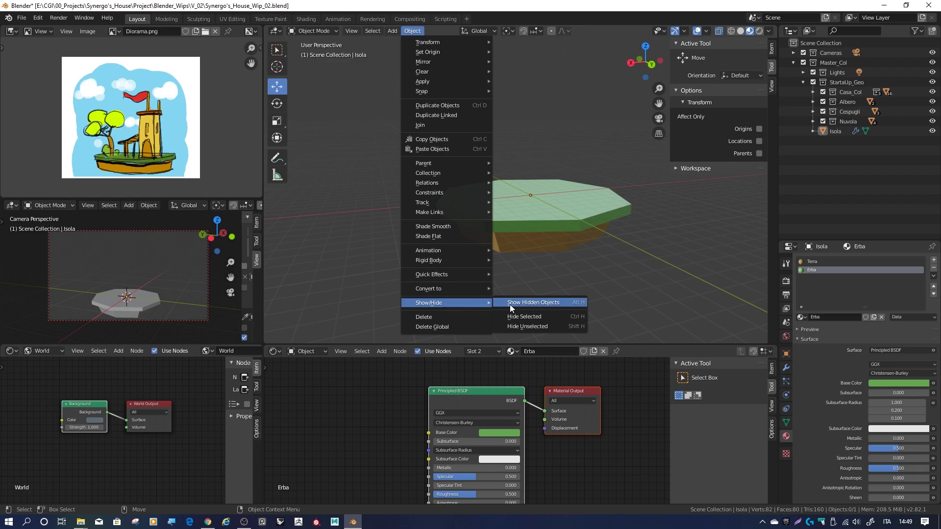
Step: Unhide the tower, tree, clouds and light, preview in Rendered shading, and reselect Isola
left_click(516, 302)
mouse_move(708, 202)
middle_mouse_down()
mouse_move(623, 223)
mouse_move(536, 215)
mouse_move(558, 210)
mouse_move(571, 222)
mouse_move(587, 211)
mouse_move(582, 203)
middle_mouse_up()
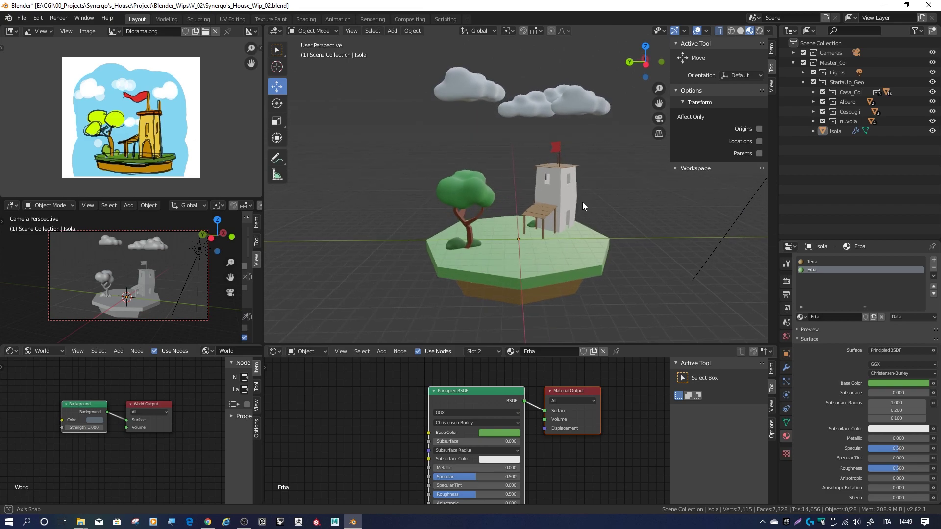
left_click(759, 33)
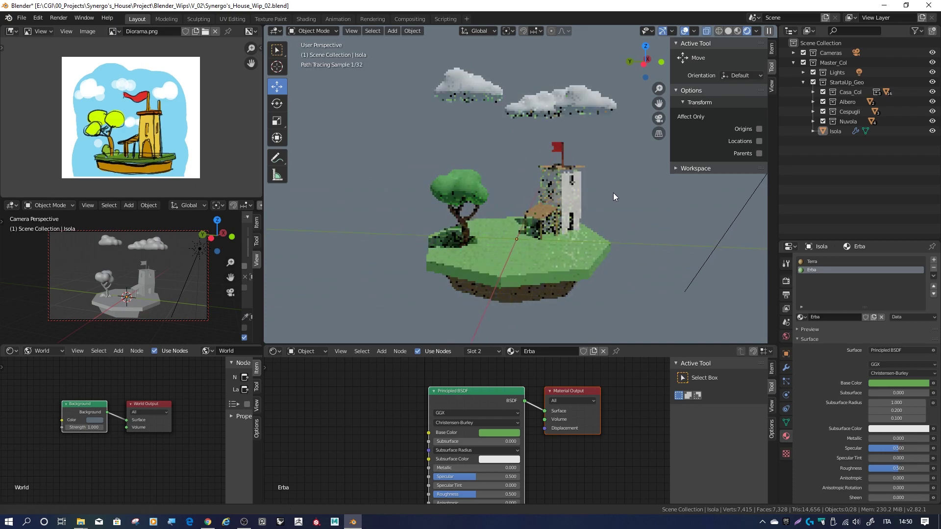
middle_click_drag(610, 193, 613, 185)
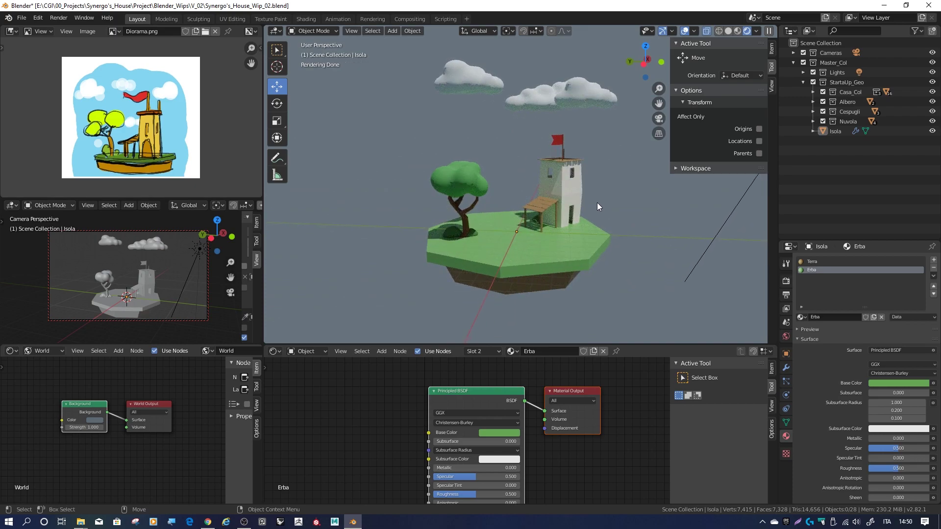
middle_click_drag(631, 213, 630, 210)
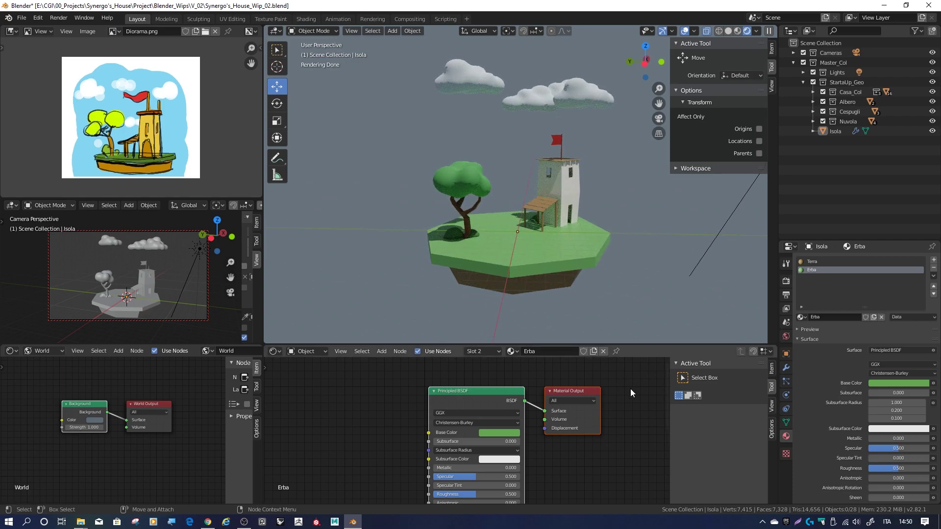
left_click(525, 257)
Step: Enable Isola's Subdivision modifier in the viewport so the island's rim renders rounded
left_click(786, 423)
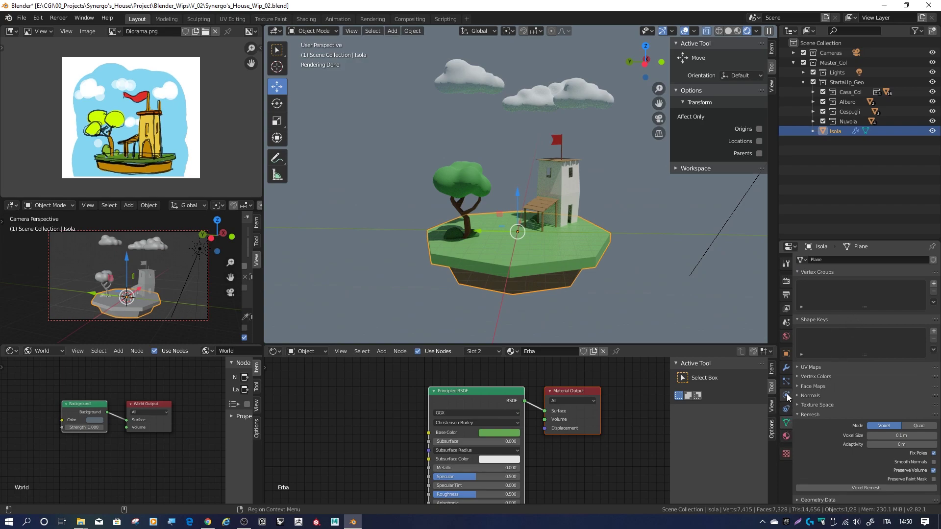
left_click(786, 367)
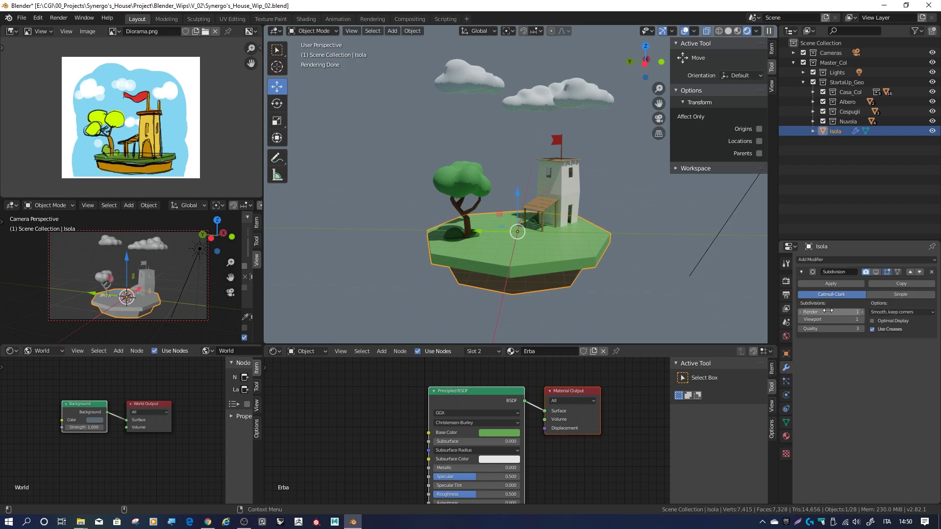
left_click(876, 271)
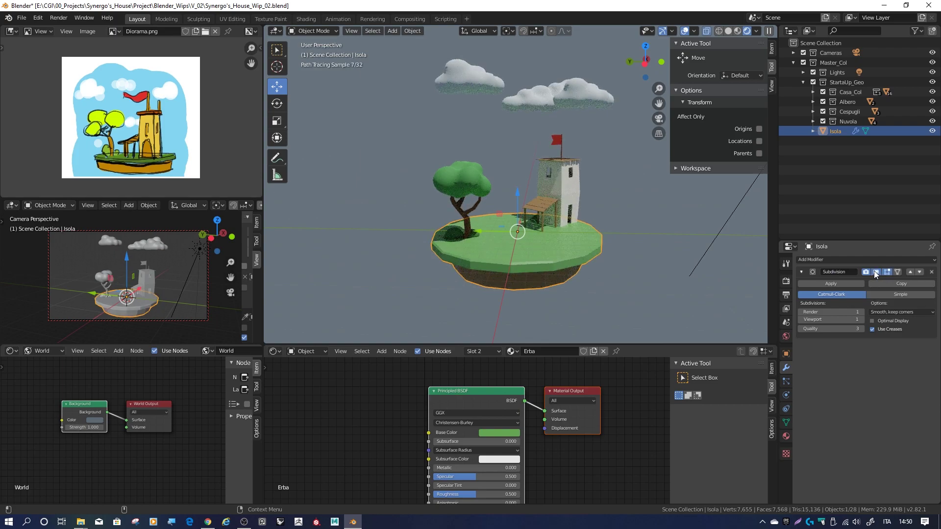
left_click(618, 214)
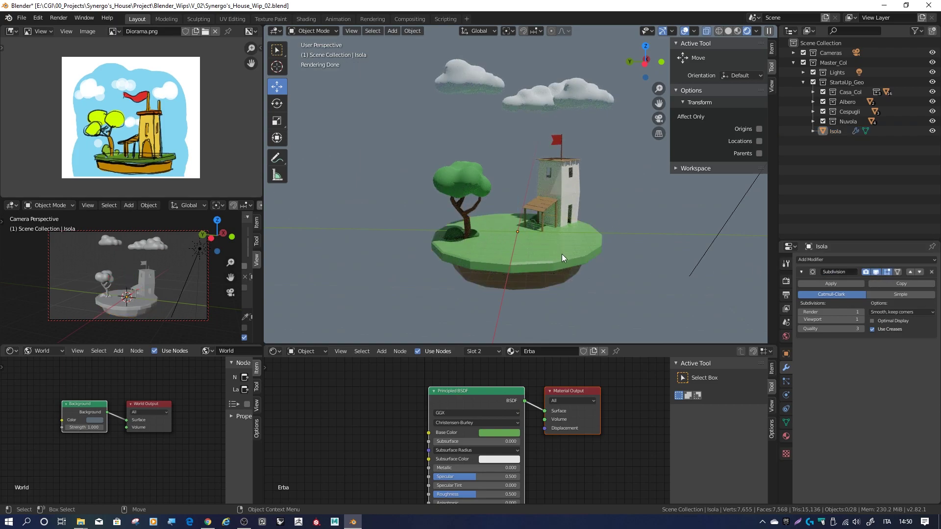
left_click(533, 256)
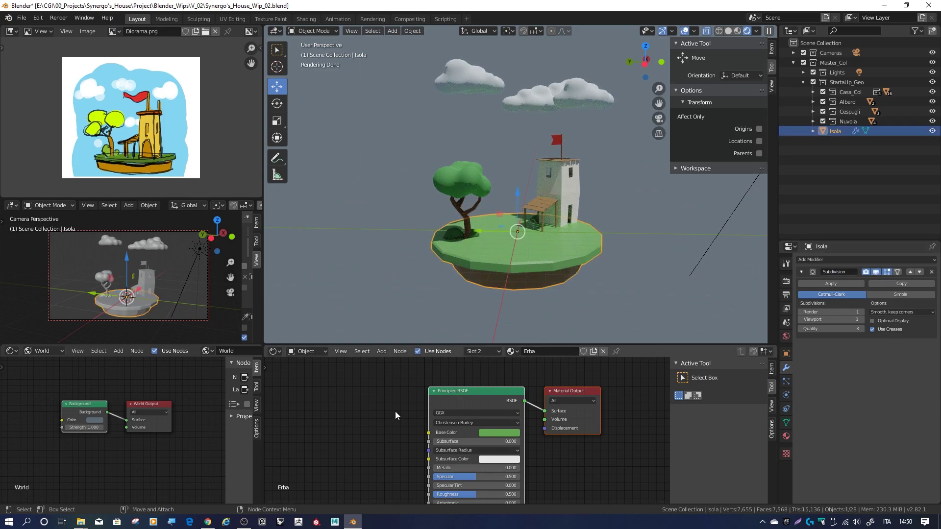
middle_click_drag(404, 421, 401, 409)
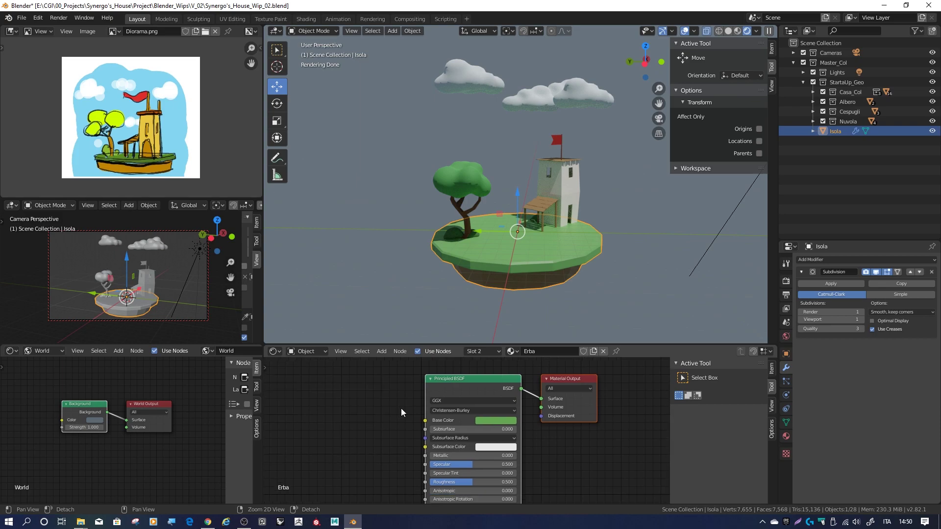
Step: Set the Erba material's Roughness to 0.800, then switch to Terra and set 0.800
left_click(471, 484)
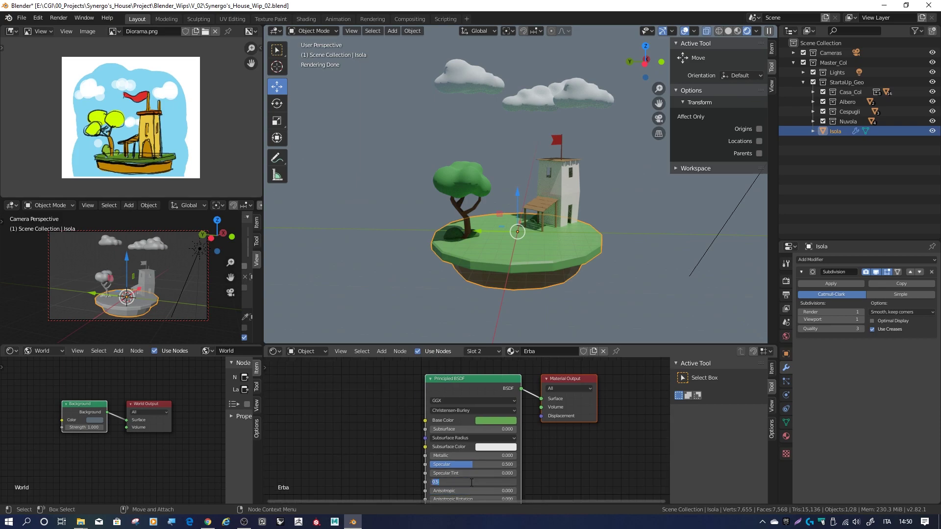
type("0.8")
key("Return")
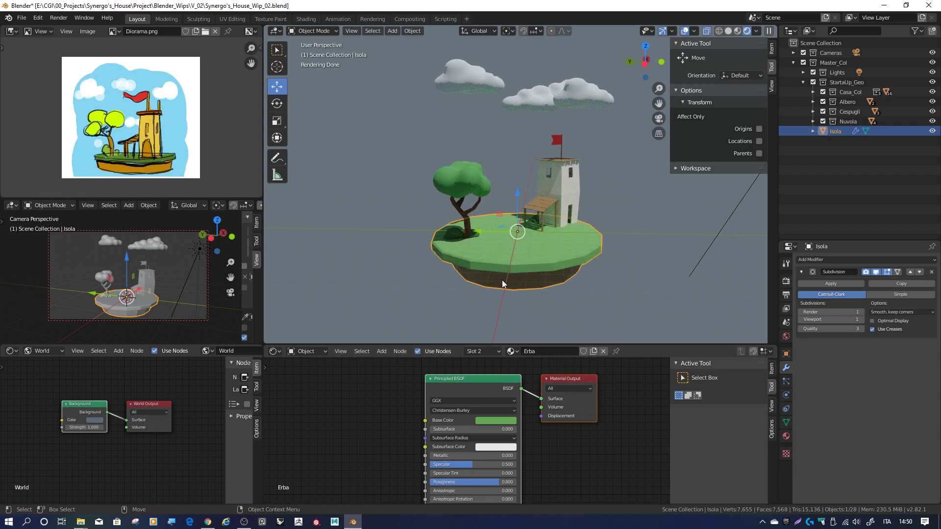
left_click(512, 351)
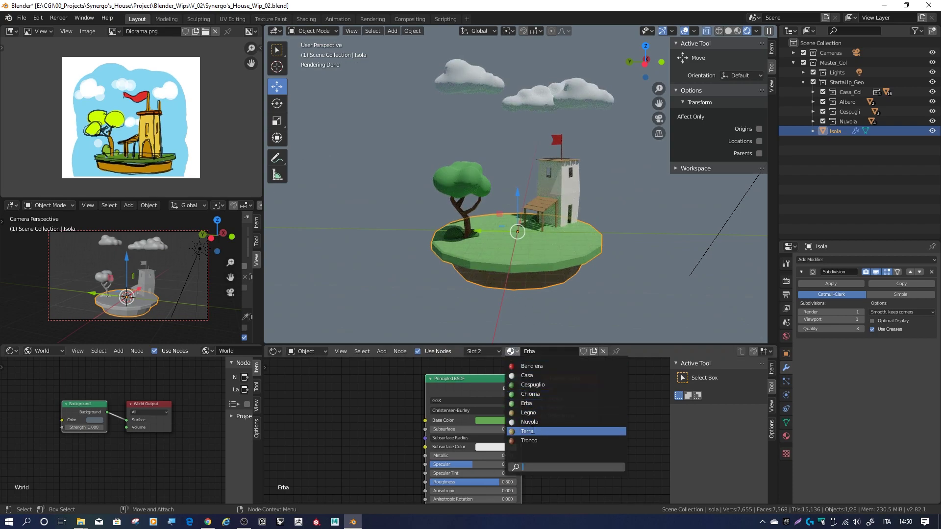
left_click(529, 431)
left_click(469, 483)
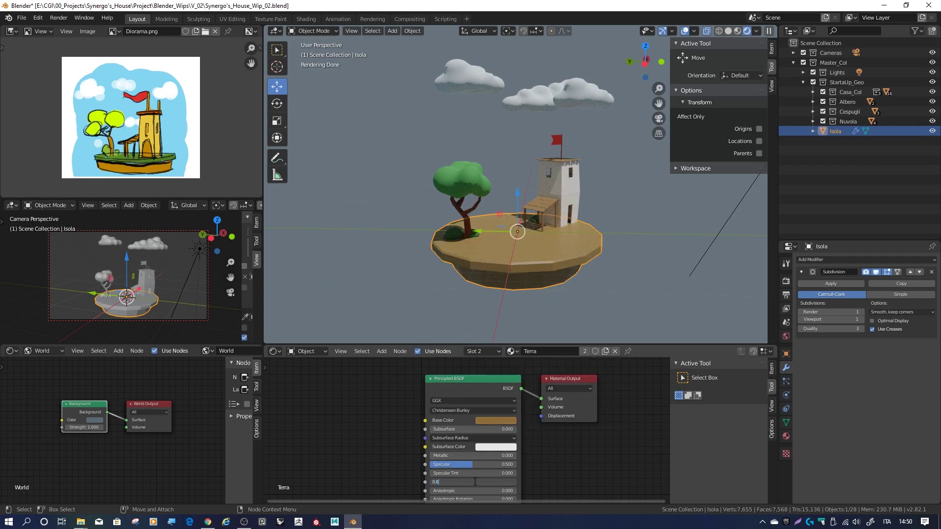
key("Return")
Step: Put the Erba material back on the island slot and view the island from below
left_click(512, 351)
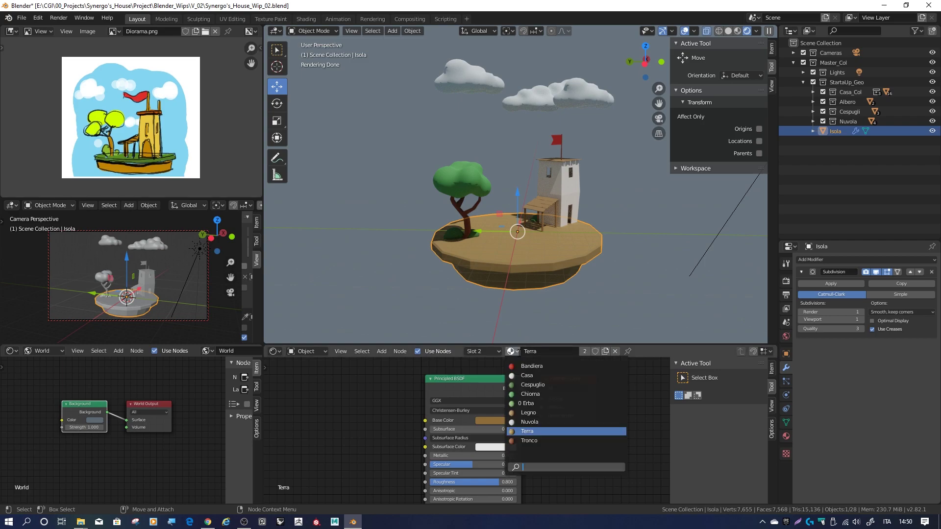
left_click(526, 403)
left_click(591, 293)
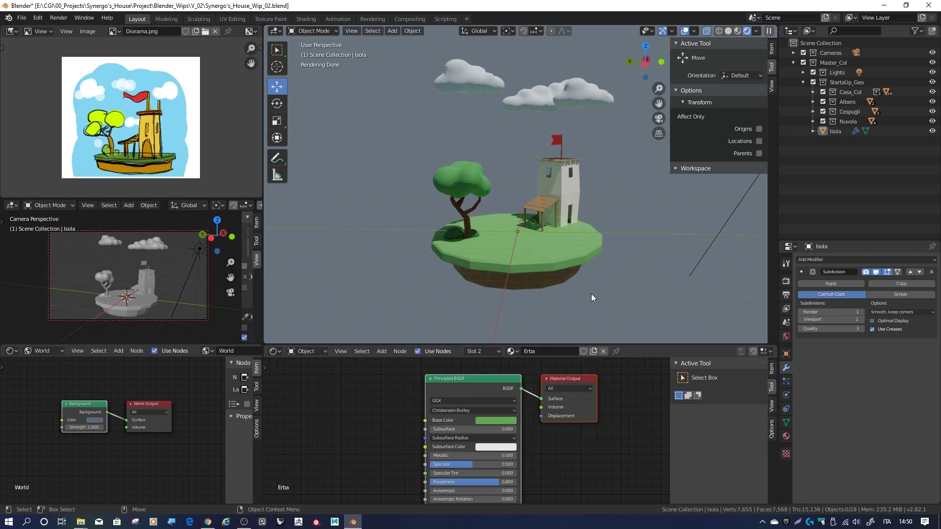
mouse_move(640, 228)
middle_mouse_down()
mouse_move(562, 162)
mouse_move(649, 169)
mouse_move(663, 227)
mouse_move(602, 243)
mouse_move(633, 231)
mouse_move(630, 240)
mouse_move(541, 243)
mouse_move(572, 225)
mouse_move(583, 237)
middle_mouse_up()
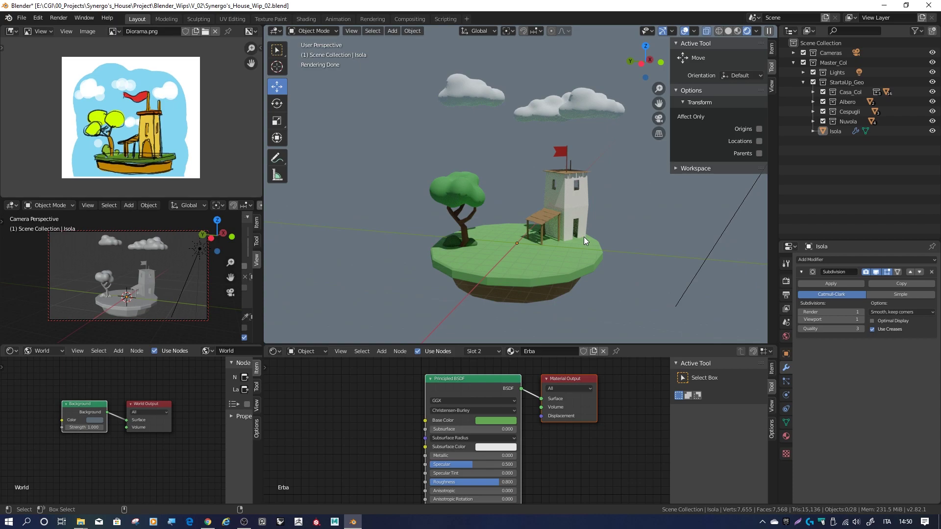
key("KP_Decimal")
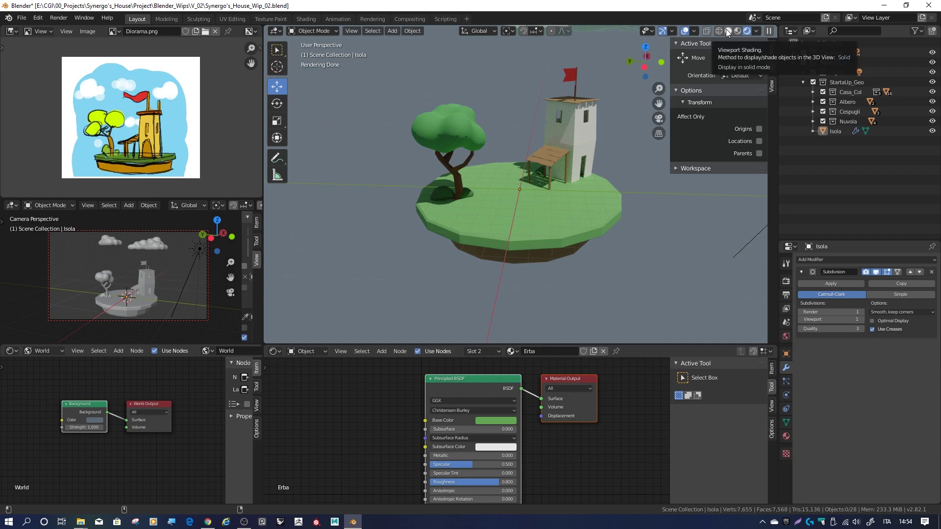
Step: Switch the viewport to Solid shading and frame the island diorama
left_click(727, 31)
middle_click_drag(621, 93, 610, 106, "shift")
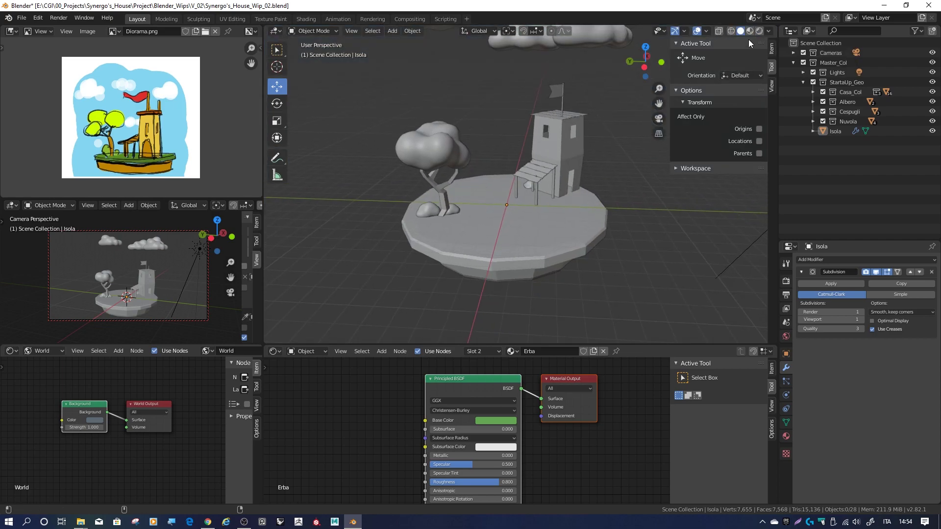
middle_click_drag(603, 141, 590, 190)
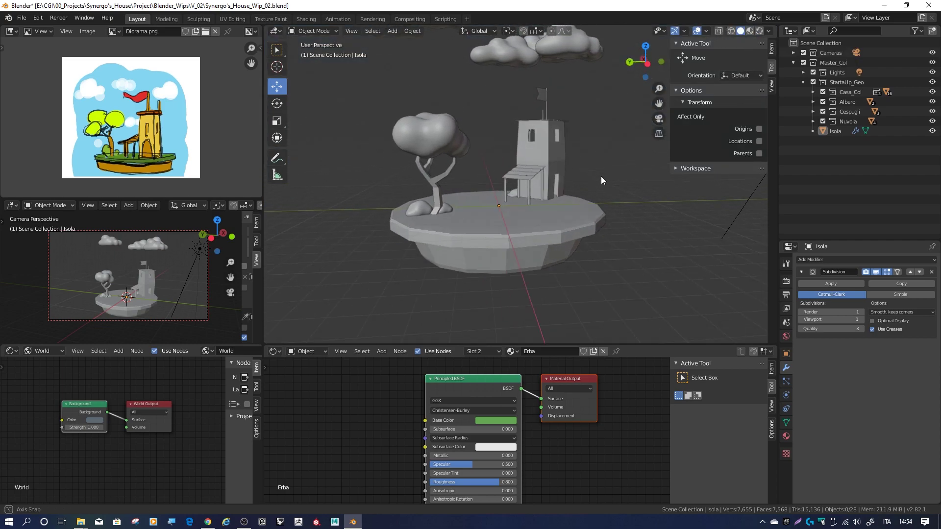
mouse_move(598, 167)
middle_mouse_down()
mouse_move(613, 153)
mouse_move(597, 166)
middle_mouse_up()
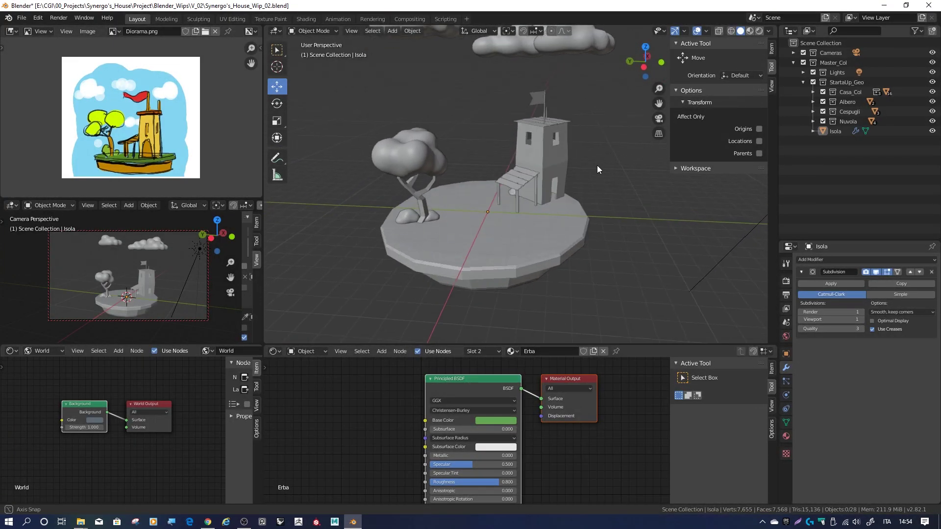
middle_click_drag(475, 127, 483, 130)
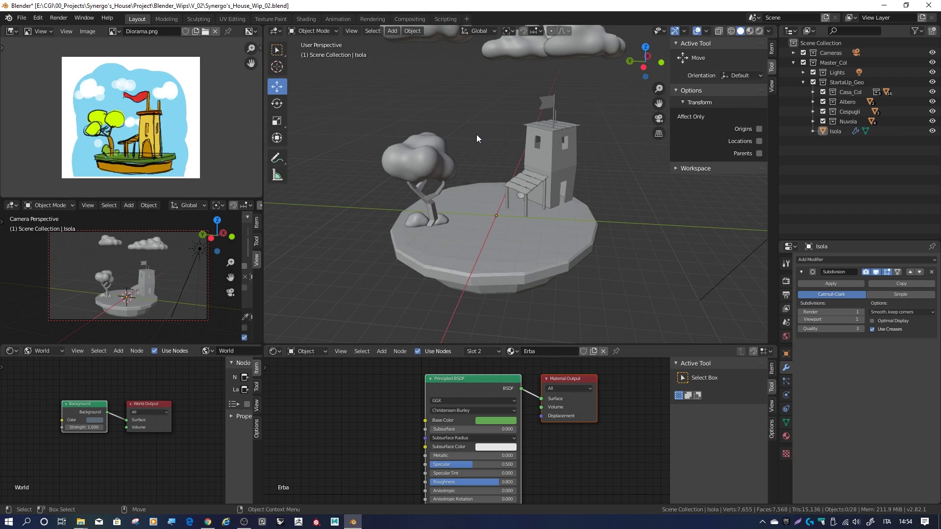
middle_click_drag(484, 140, 507, 138, "shift")
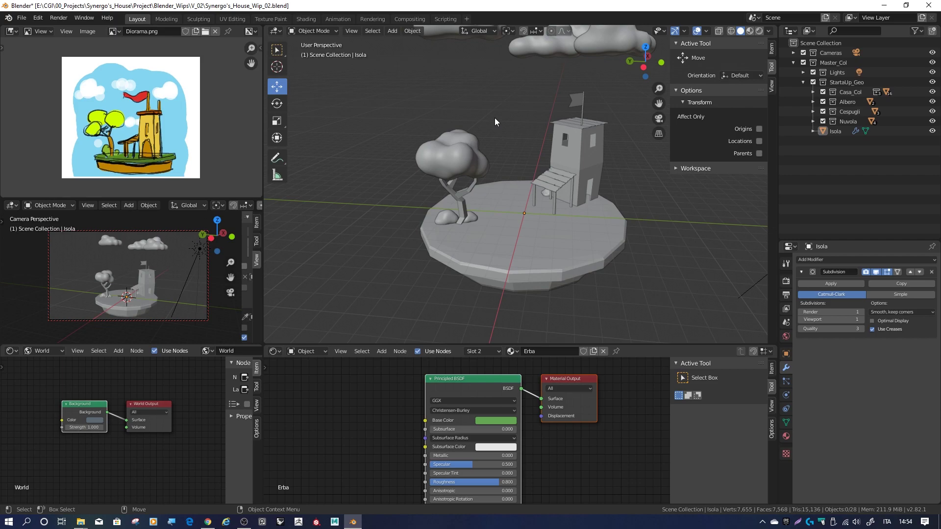
left_click(396, 33)
mouse_move(424, 43)
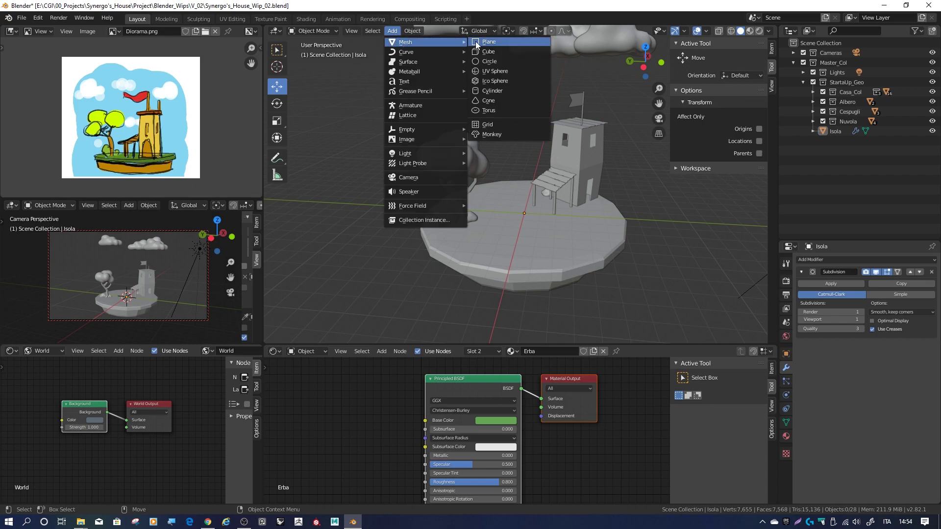
Step: Add a test plane mesh and bring it into view beside the island
left_click(488, 43)
left_click_drag(490, 206, 352, 193)
middle_click_drag(352, 192, 481, 160, "shift")
scroll(481, 160, "up", 3)
mouse_move(507, 220)
middle_mouse_down("shift")
mouse_move(540, 180)
mouse_move(546, 196)
middle_mouse_up("shift")
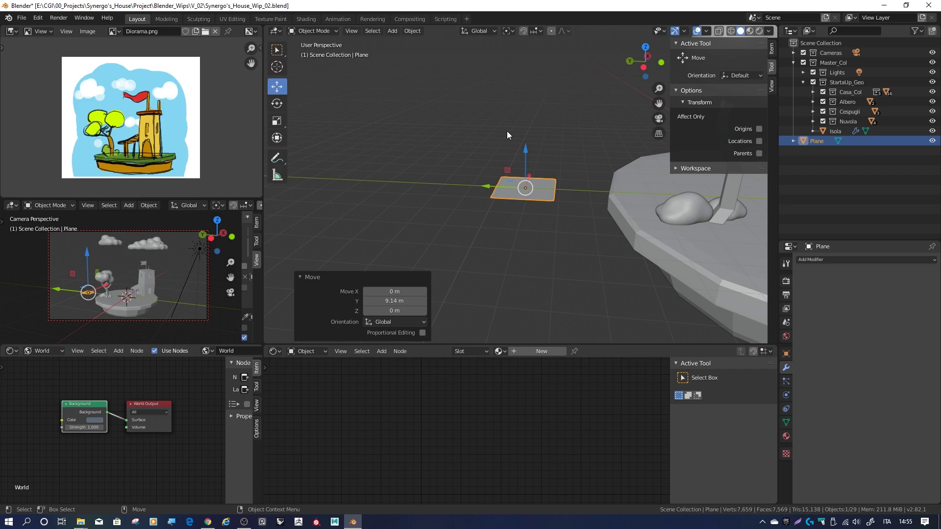
middle_click_drag(542, 106, 603, 145, "shift")
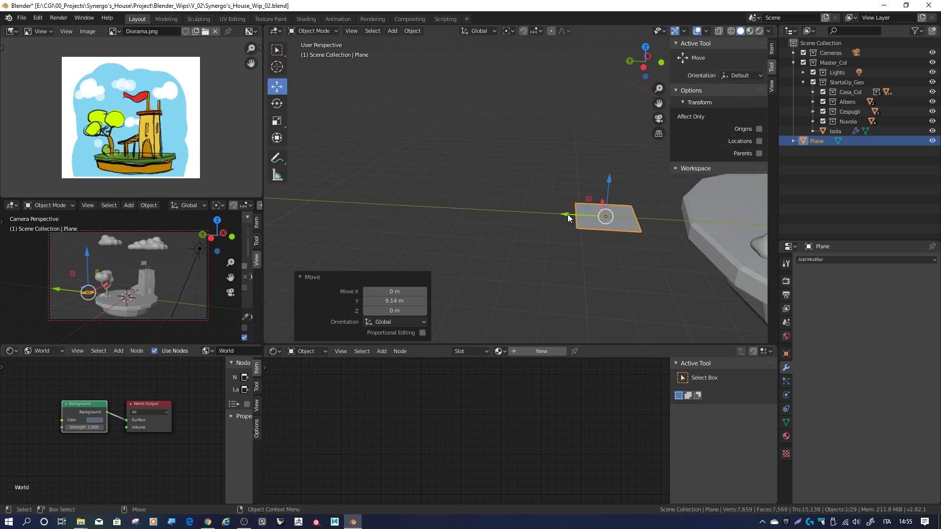
Step: Move the test plane 3.95 m along the Y axis and frame it
key("g")
key("y")
left_click(539, 189)
key("KP_Decimal")
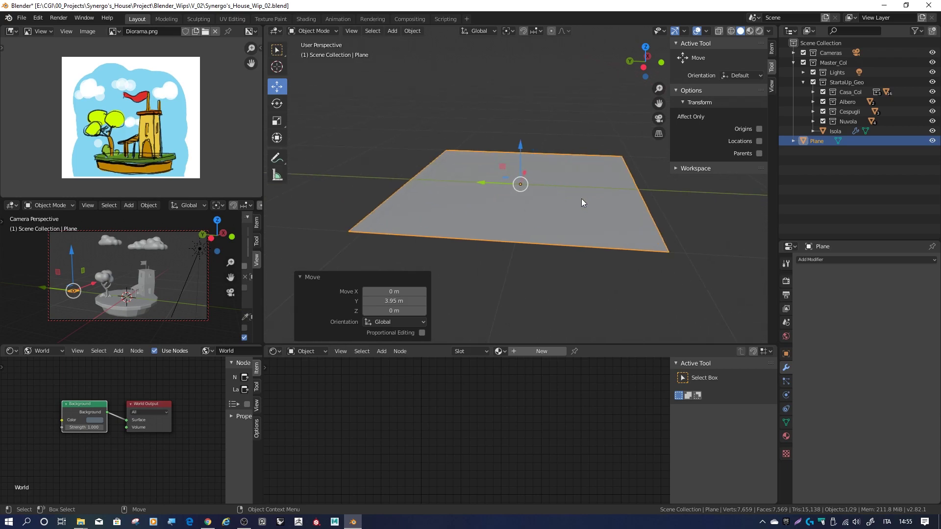
middle_click_drag(604, 178, 586, 174)
Step: Turn on Face Orientation and compare the plane's faces with the island's red faces
left_click(707, 30)
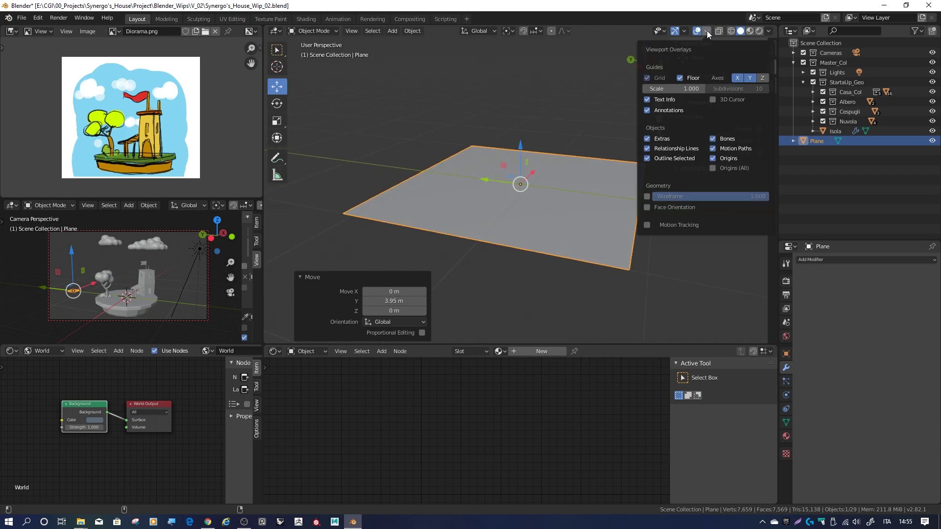
left_click(646, 208)
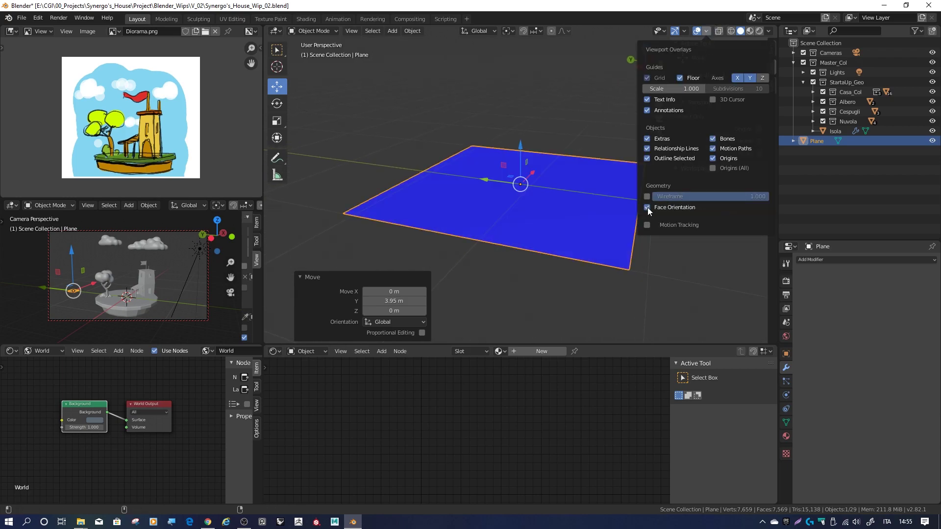
key("n")
middle_click_drag(569, 140, 521, 207)
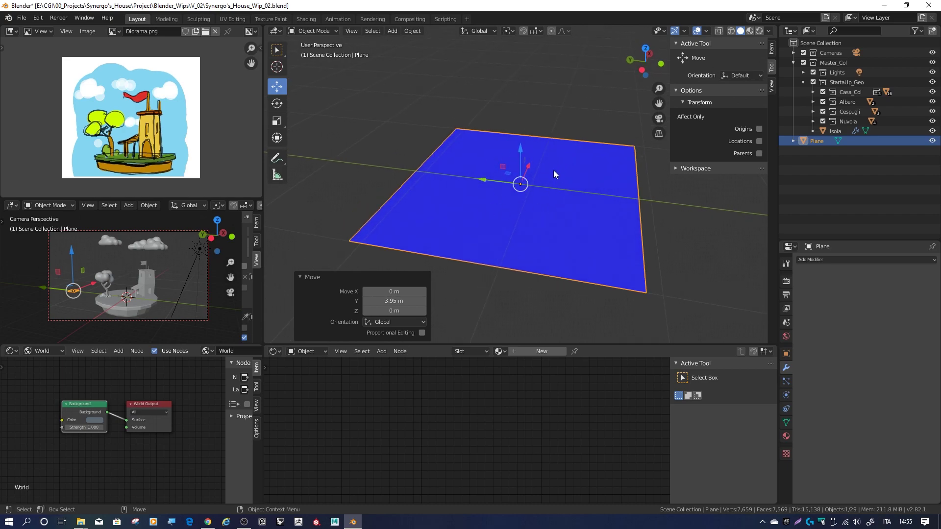
mouse_move(572, 217)
middle_mouse_down()
mouse_move(574, 131)
mouse_move(567, 146)
middle_mouse_up()
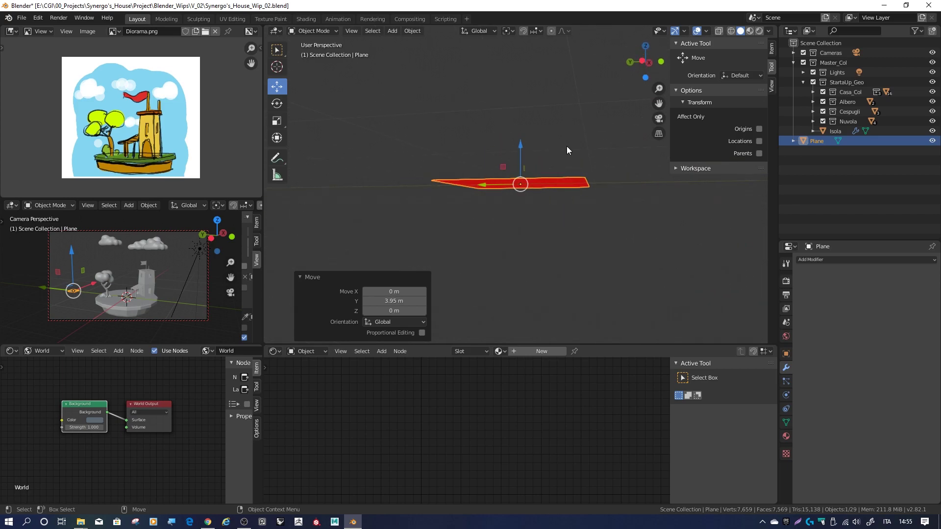
mouse_move(572, 110)
middle_mouse_down("shift")
mouse_move(492, 126)
mouse_move(587, 125)
mouse_move(502, 162)
mouse_move(467, 160)
mouse_move(551, 171)
mouse_move(545, 131)
mouse_move(540, 146)
mouse_move(565, 172)
middle_mouse_up("shift")
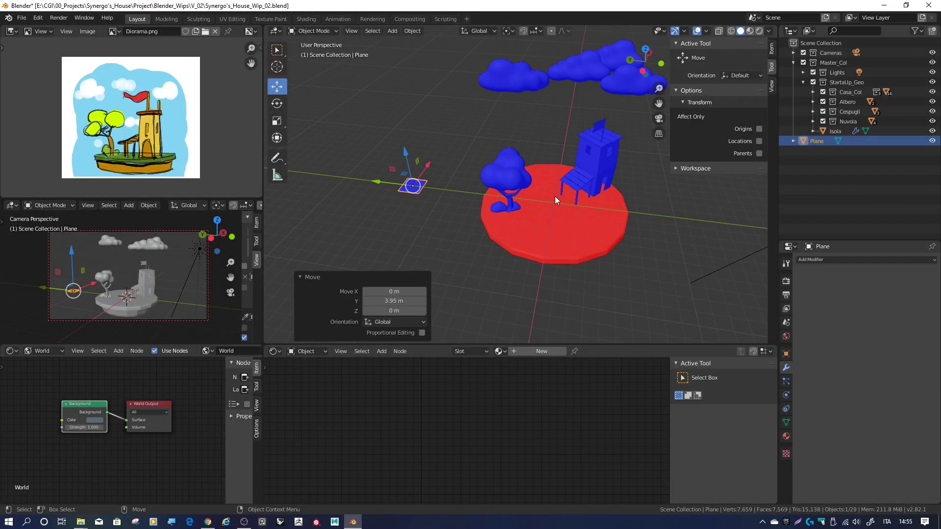
mouse_move(653, 204)
middle_mouse_down()
mouse_move(640, 178)
mouse_move(539, 181)
middle_mouse_up()
left_click(445, 184)
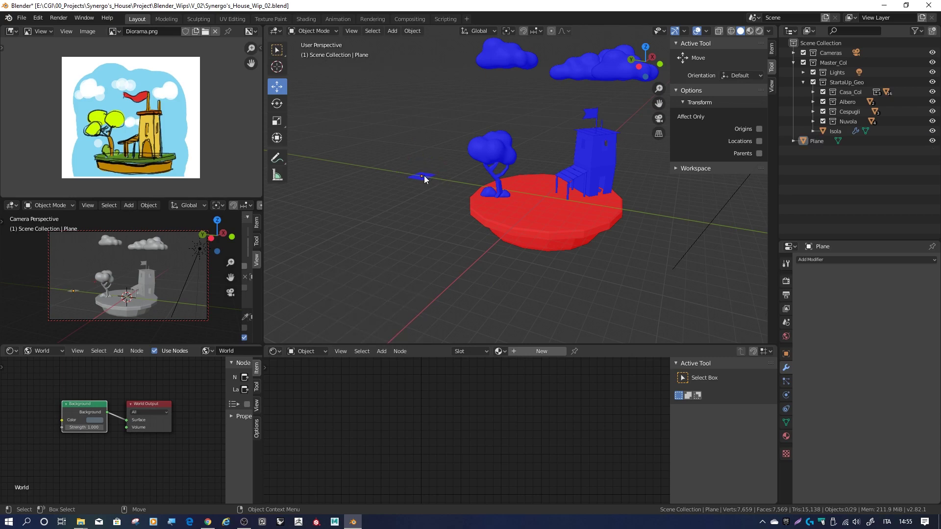
left_click(423, 176)
Step: Delete the test plane and select the island Isola
key("x")
left_click(423, 179)
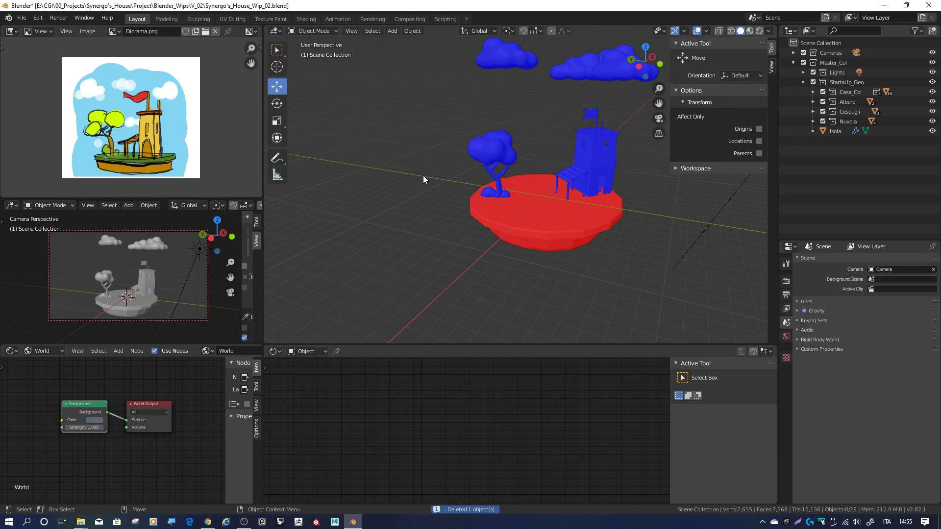
scroll(429, 175, "up", 4)
middle_click_drag(564, 193, 483, 168, "shift")
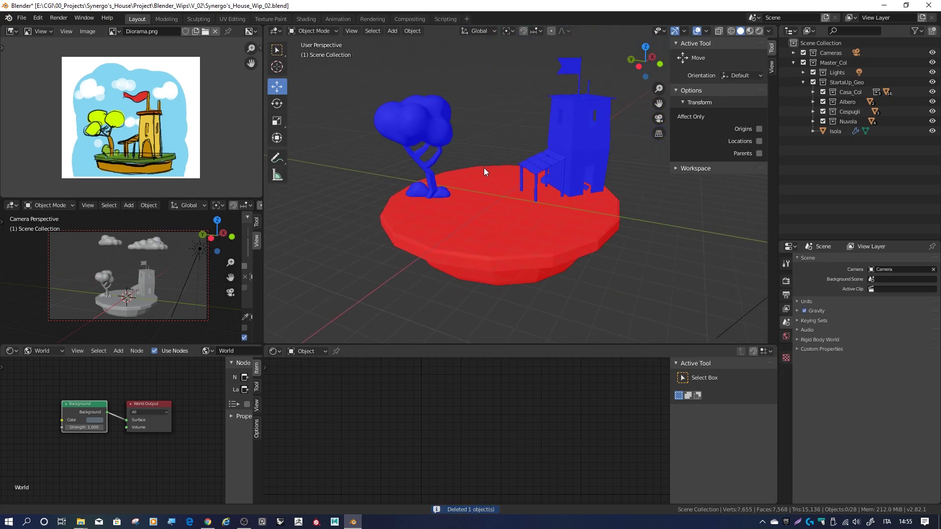
left_click(479, 216)
Step: In Edit Mode, select all of Isola's geometry, flip its normals, then deselect
left_click(316, 31)
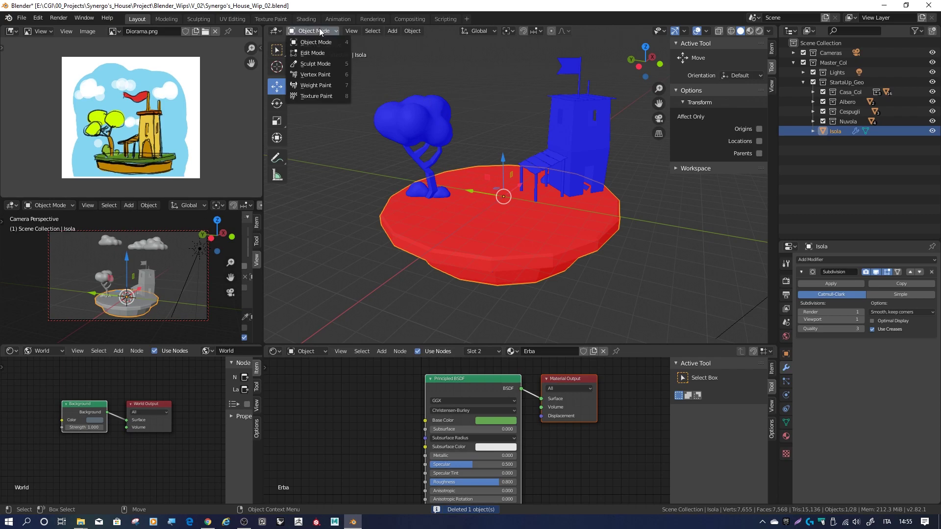
left_click(316, 49)
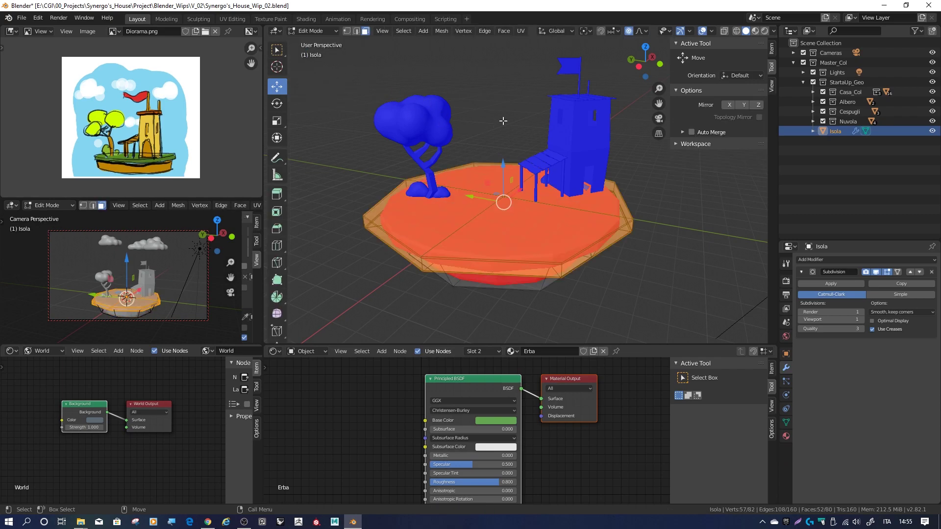
left_click(404, 31)
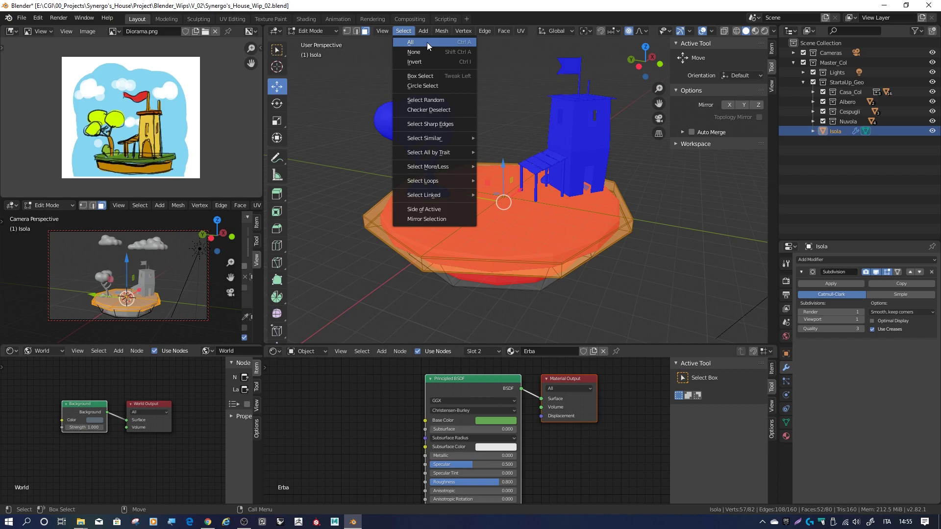
left_click(429, 42)
mouse_move(441, 206)
middle_mouse_down()
mouse_move(464, 187)
mouse_move(444, 53)
middle_mouse_up()
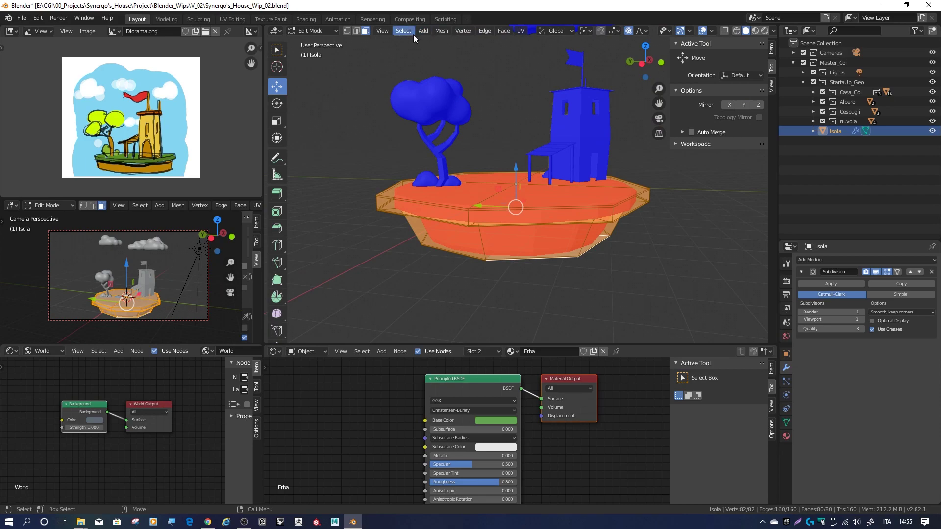
left_click(436, 31)
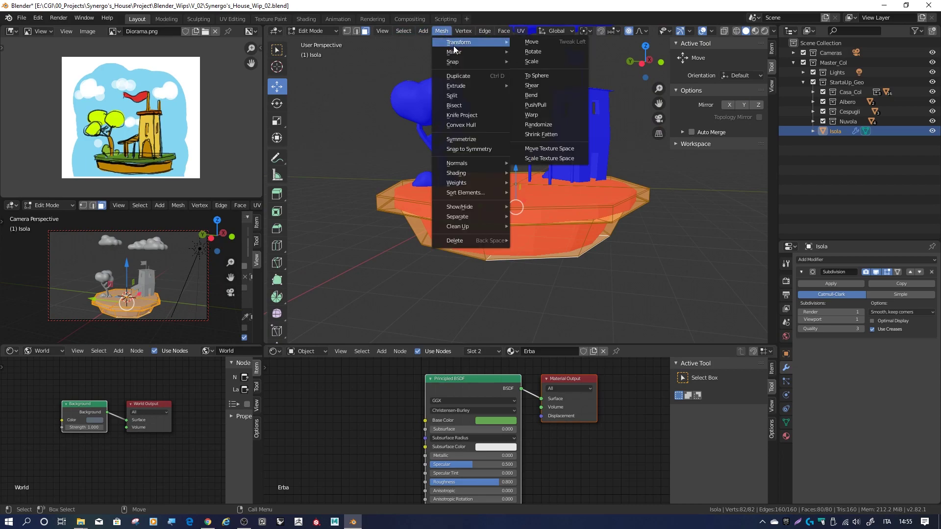
mouse_move(470, 163)
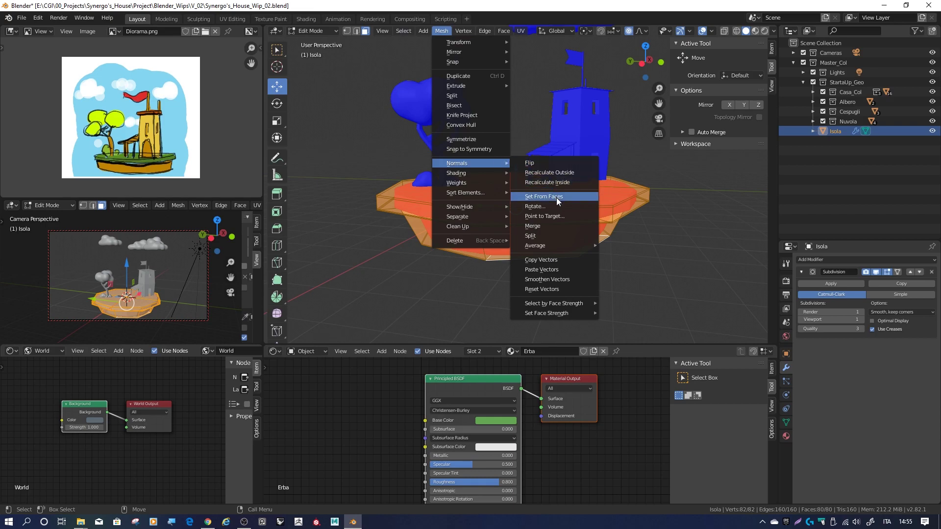
mouse_move(535, 245)
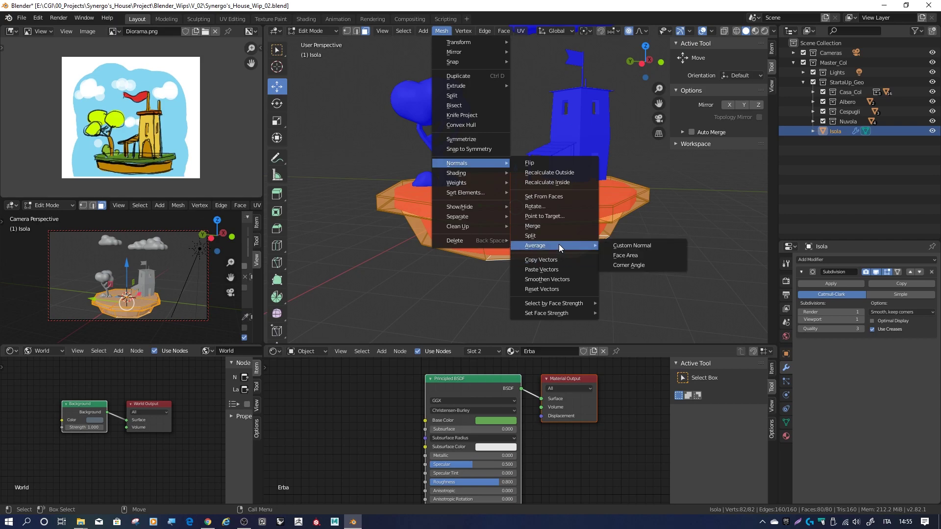
left_click(549, 163)
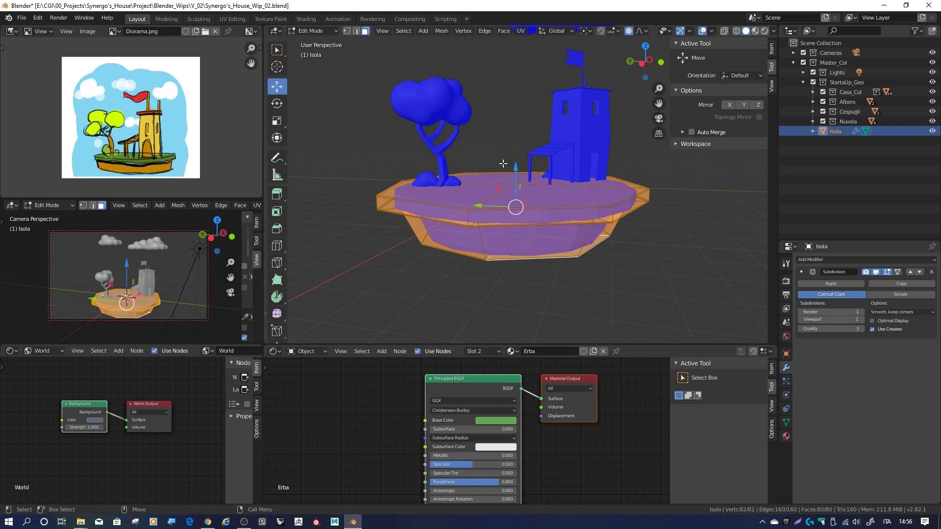
key("alt+a")
left_click(318, 31)
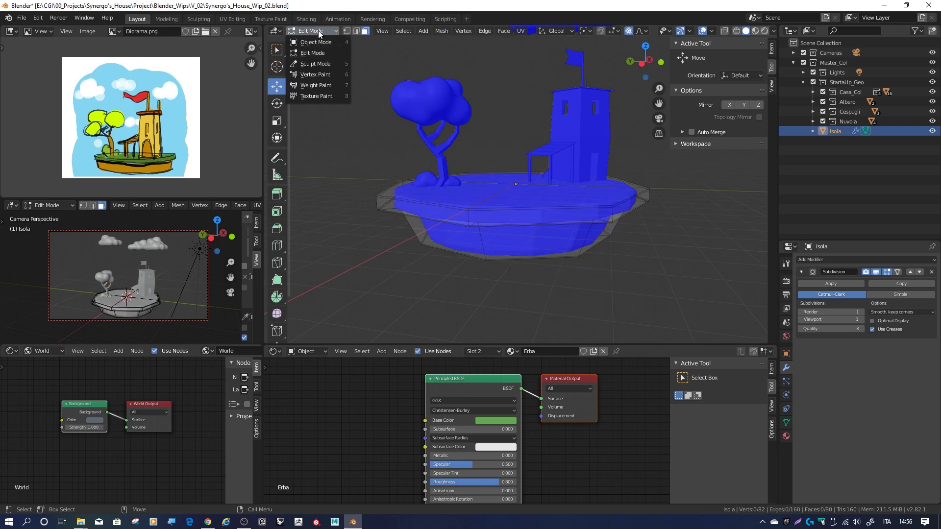
Step: Return Isola to Object Mode and orbit to centre the tower and flag
left_click(316, 42)
mouse_move(343, 73)
middle_mouse_down()
mouse_move(424, 167)
mouse_move(604, 167)
mouse_move(610, 226)
mouse_move(522, 235)
mouse_move(408, 182)
mouse_move(303, 167)
mouse_move(316, 205)
mouse_move(410, 187)
mouse_move(366, 155)
mouse_move(333, 169)
mouse_move(343, 193)
mouse_move(407, 185)
mouse_move(327, 193)
mouse_move(527, 87)
mouse_move(556, 115)
mouse_move(571, 152)
mouse_move(461, 154)
middle_mouse_up()
mouse_move(548, 151)
middle_mouse_down()
mouse_move(496, 151)
mouse_move(645, 136)
mouse_move(495, 137)
mouse_move(459, 179)
mouse_move(469, 152)
mouse_move(458, 174)
mouse_move(471, 183)
mouse_move(513, 170)
mouse_move(481, 168)
mouse_move(541, 190)
mouse_move(496, 184)
mouse_move(483, 172)
mouse_move(500, 173)
middle_mouse_up()
scroll(495, 136, "down", 3)
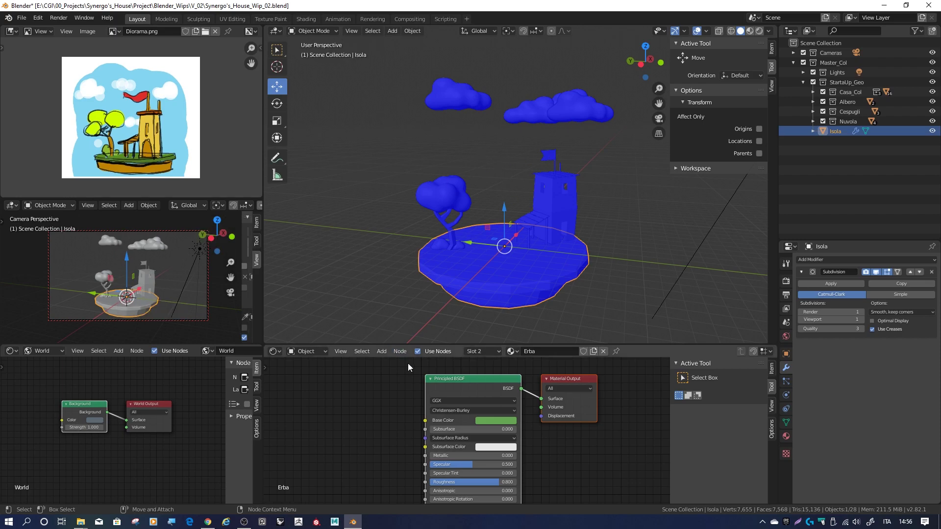
Step: Turn off Face Orientation in the viewport overlays and select the flagpole Asta_Bandiera
left_click(708, 32)
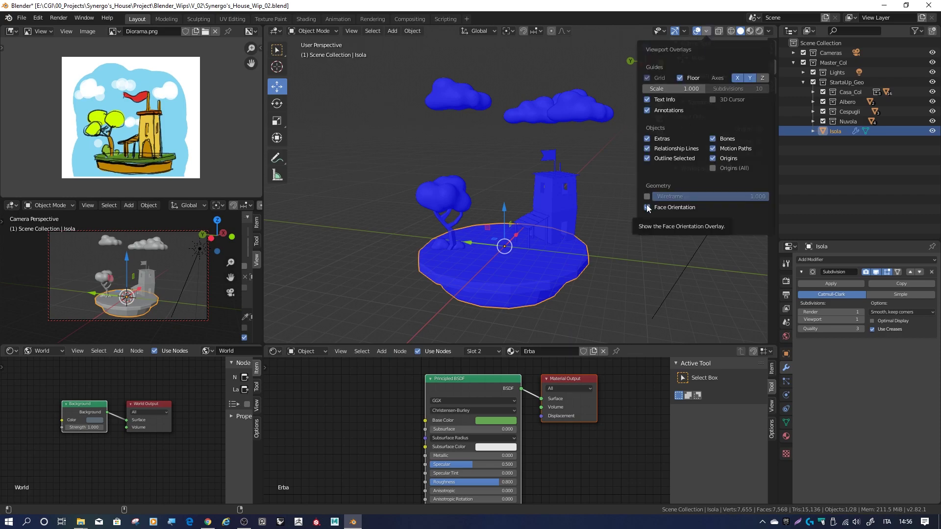
left_click(647, 207)
left_click(556, 164)
left_click(556, 166)
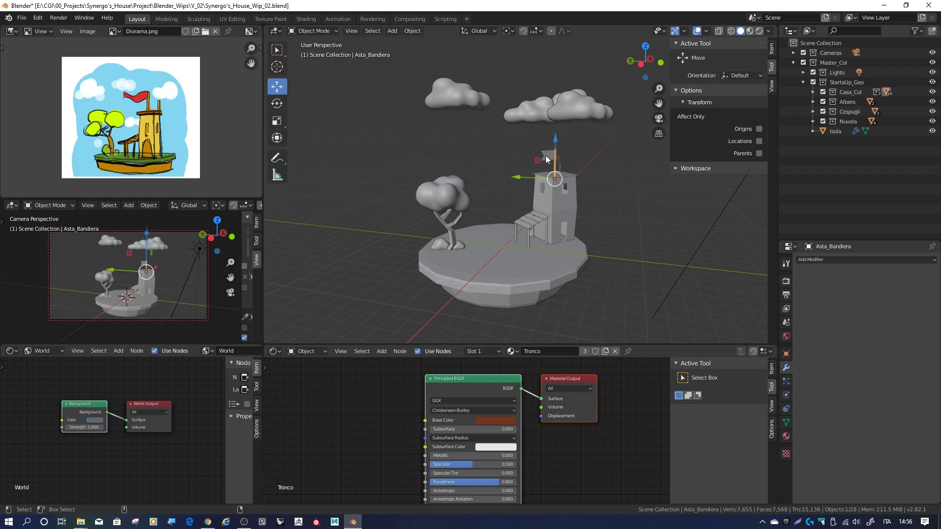
Step: Isolate the flag Bandiera and its pole by hiding everything else, frame them, and save
left_click(546, 154)
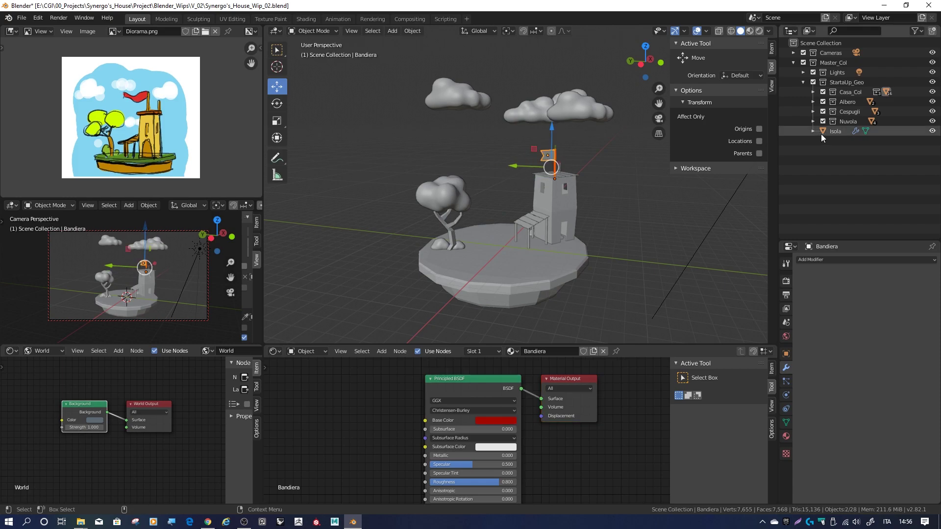
left_click(419, 31)
mouse_move(430, 301)
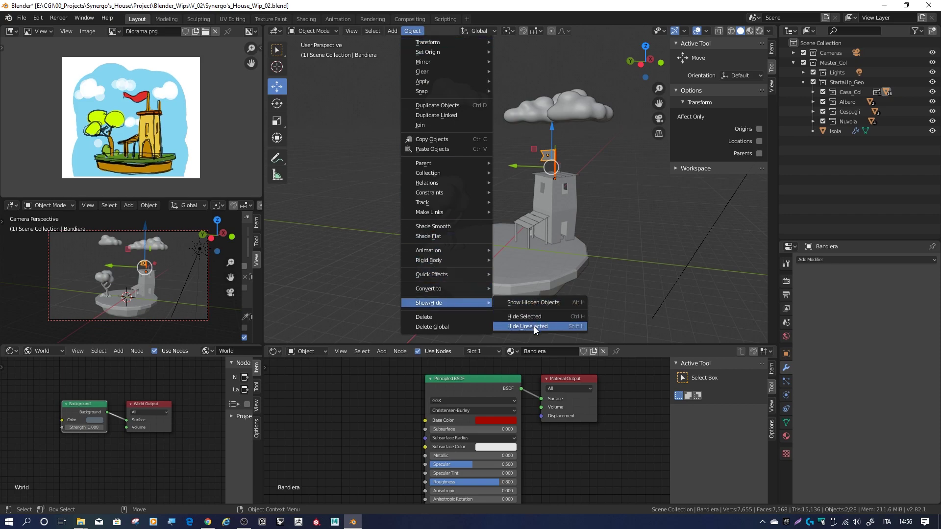
left_click(533, 326)
middle_click_drag(603, 179, 559, 187, "shift")
key("KP_Decimal")
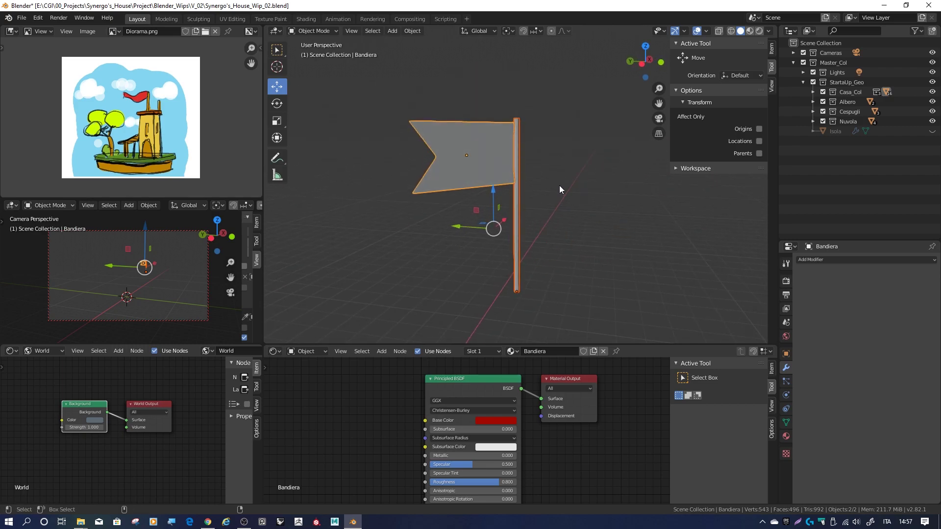
key("ctrl+s")
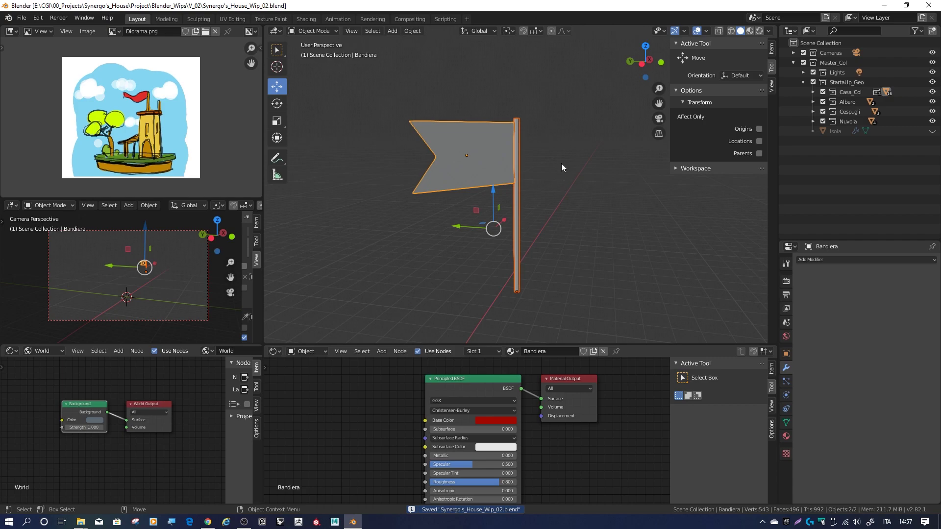
Step: Inspect the flag from several angles, then split the 3D view into two stacked viewports
middle_click_drag(559, 138, 527, 153)
left_click(475, 149)
left_click(502, 104)
middle_click_drag(438, 107, 439, 116)
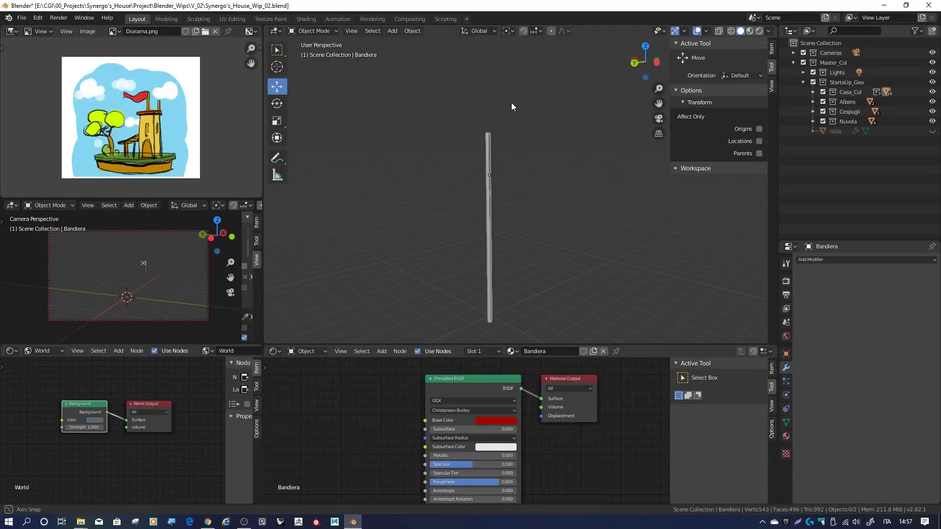
left_click(430, 187)
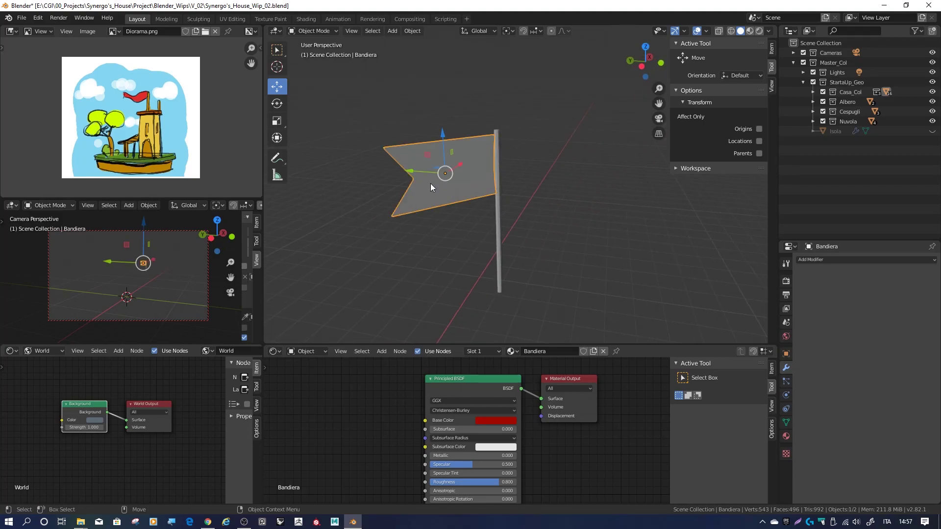
middle_click_drag(548, 130, 563, 127)
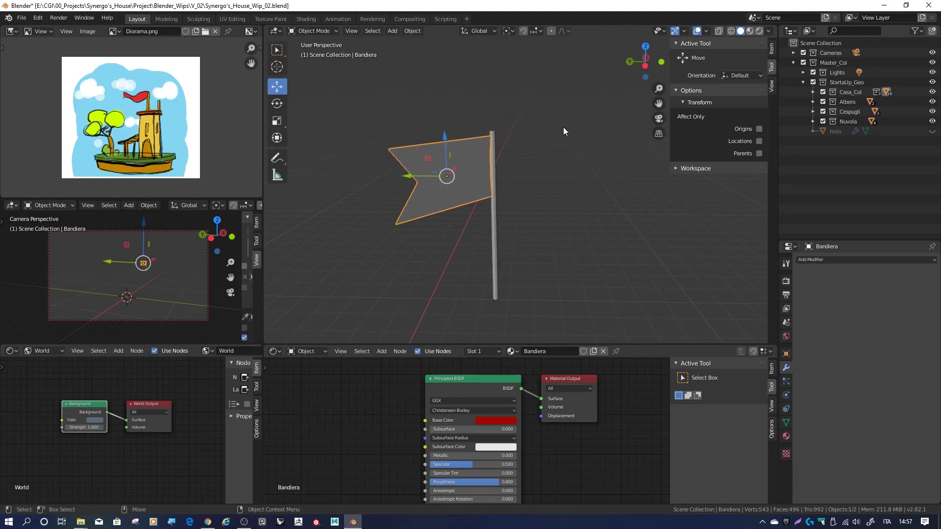
middle_click_drag(520, 140, 554, 135, "shift")
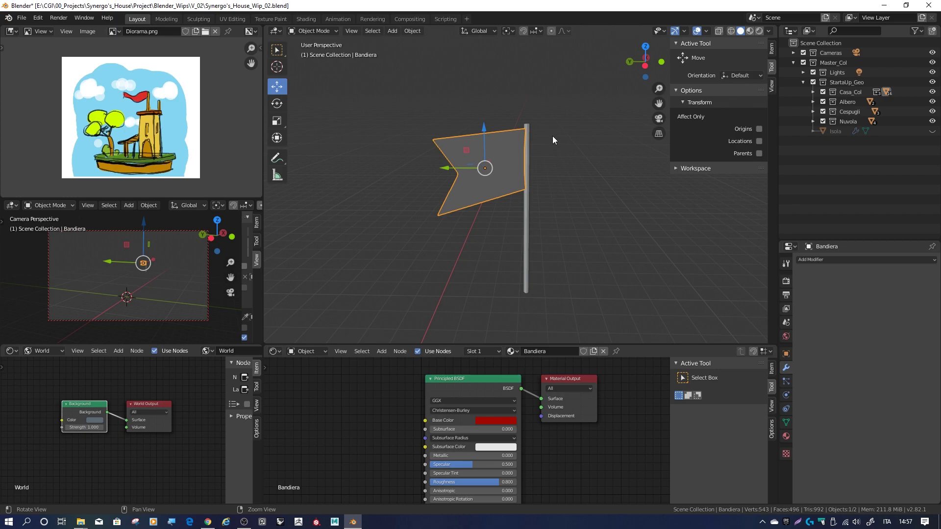
middle_click_drag(603, 154, 571, 164)
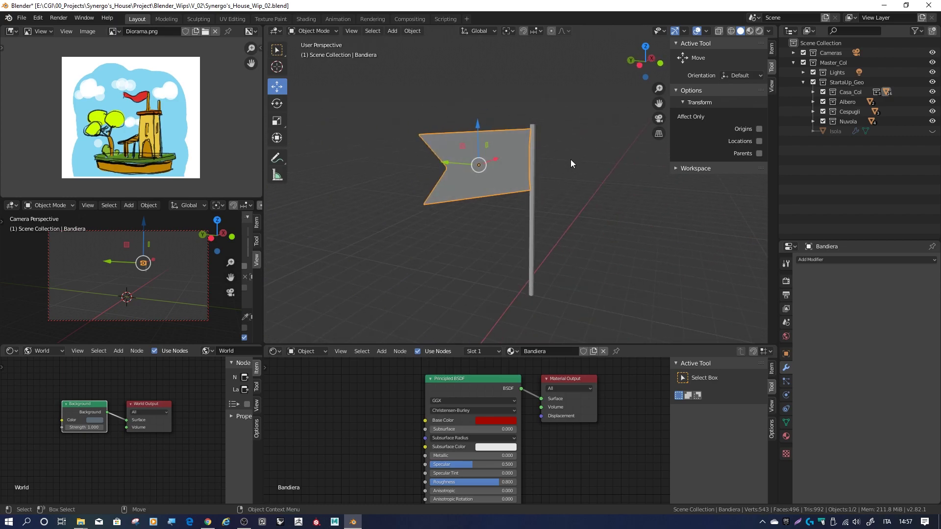
mouse_move(588, 231)
middle_mouse_down()
mouse_move(623, 209)
mouse_move(579, 201)
mouse_move(536, 163)
mouse_move(520, 177)
mouse_move(593, 176)
mouse_move(525, 183)
mouse_move(542, 242)
mouse_move(575, 174)
mouse_move(563, 174)
mouse_move(580, 179)
middle_mouse_up()
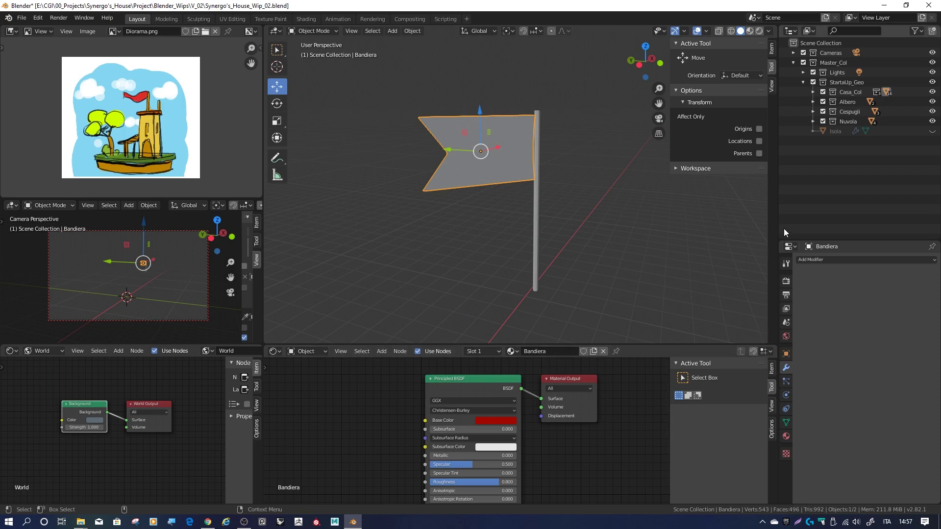
middle_click_drag(589, 164, 631, 187)
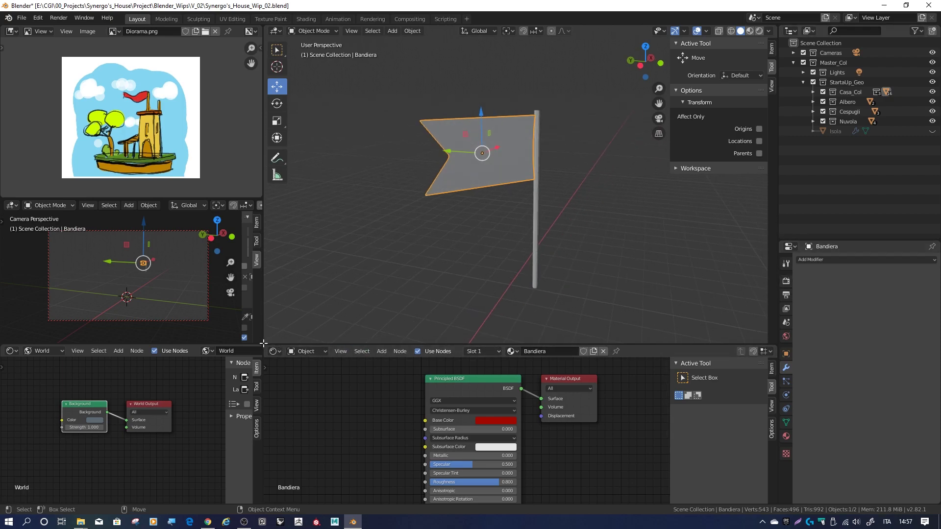
left_click_drag(263, 343, 281, 283)
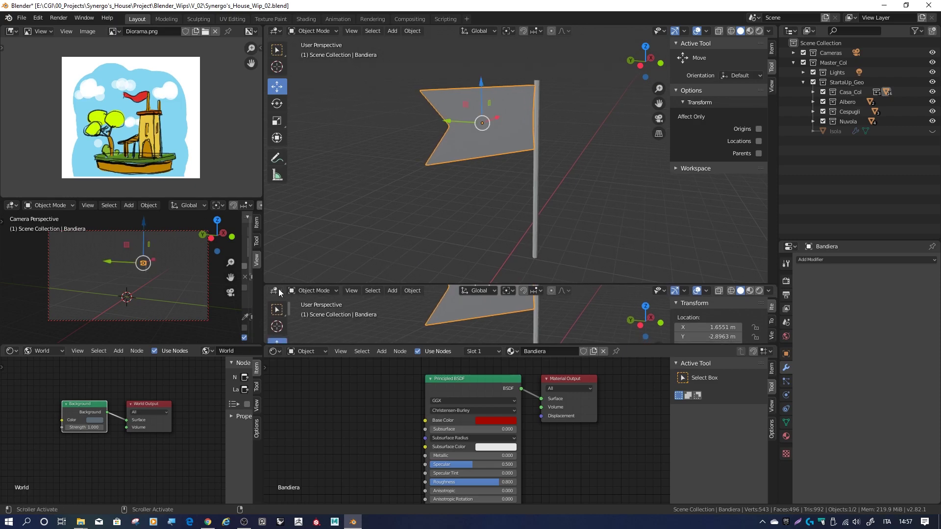
left_click(279, 289)
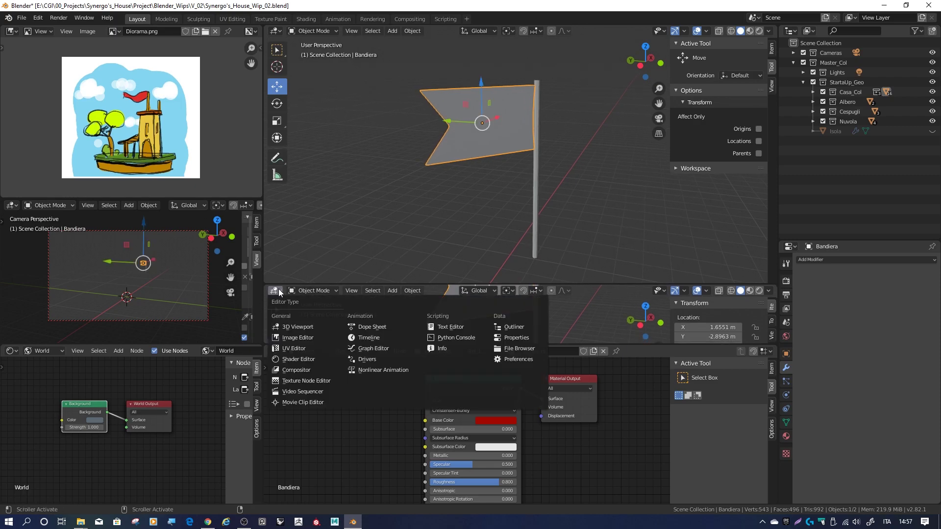
Step: Make the lower area a Timeline ending at frame 300, then expand Render Properties' Simplify panel
left_click(387, 339)
mouse_move(378, 308)
left_mouse_down()
mouse_move(502, 302)
mouse_move(364, 306)
mouse_move(536, 295)
mouse_move(365, 296)
left_mouse_up()
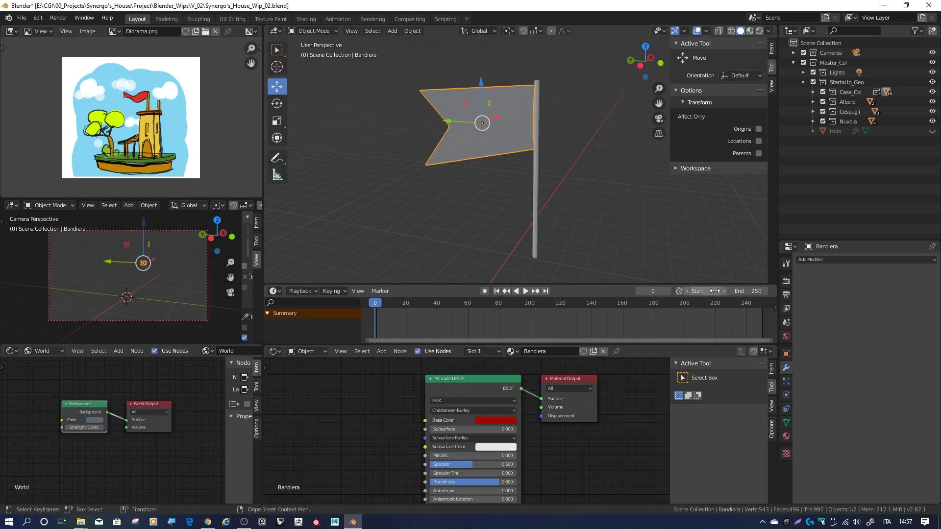
left_click(750, 292)
type("300")
key("Return")
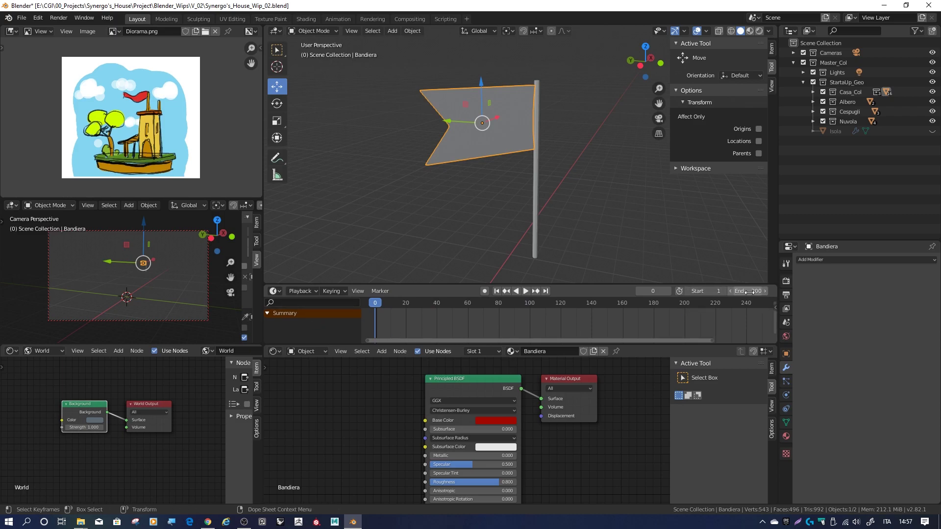
left_click(786, 282)
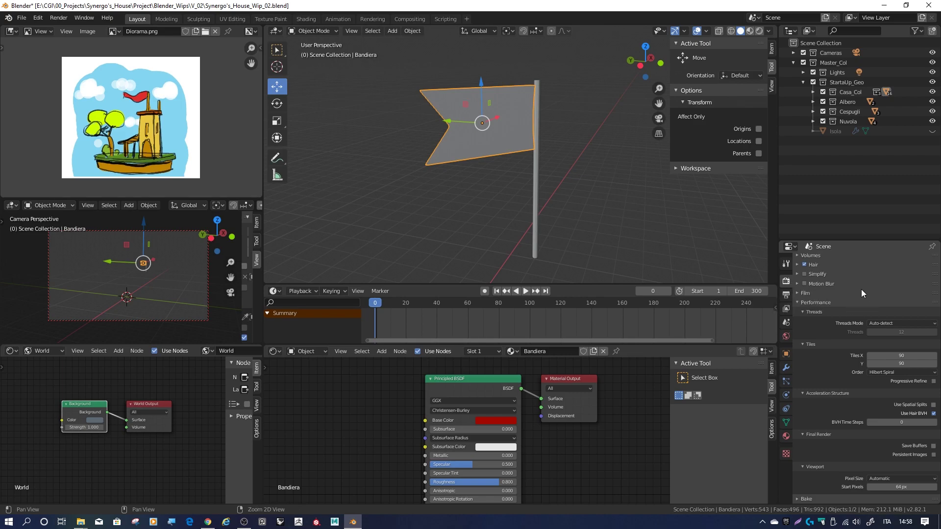
left_click(852, 277)
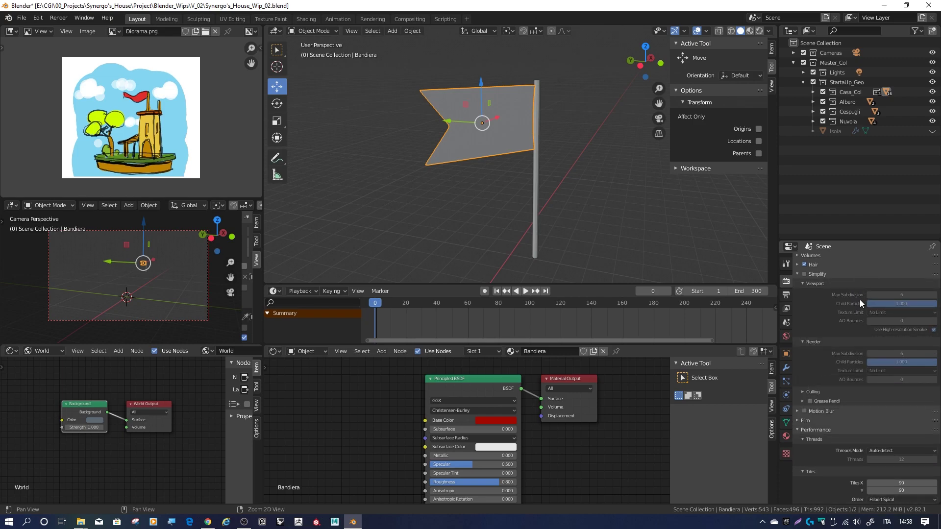
Step: Collapse Light Paths in the render settings and enable Film > Transparent background
scroll(842, 353, "up", 5)
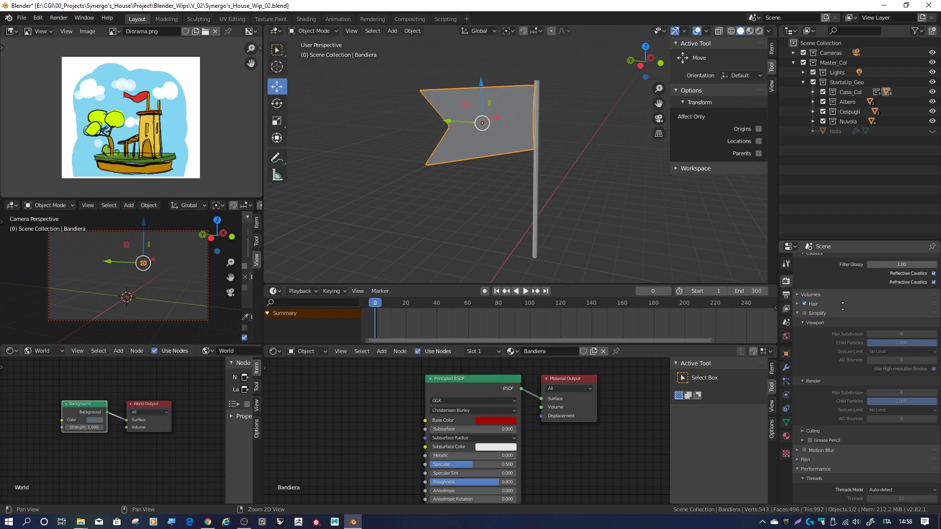
scroll(838, 365, "up", 2)
scroll(850, 329, "up", 1)
middle_click_drag(853, 321, 822, 291, "ctrl")
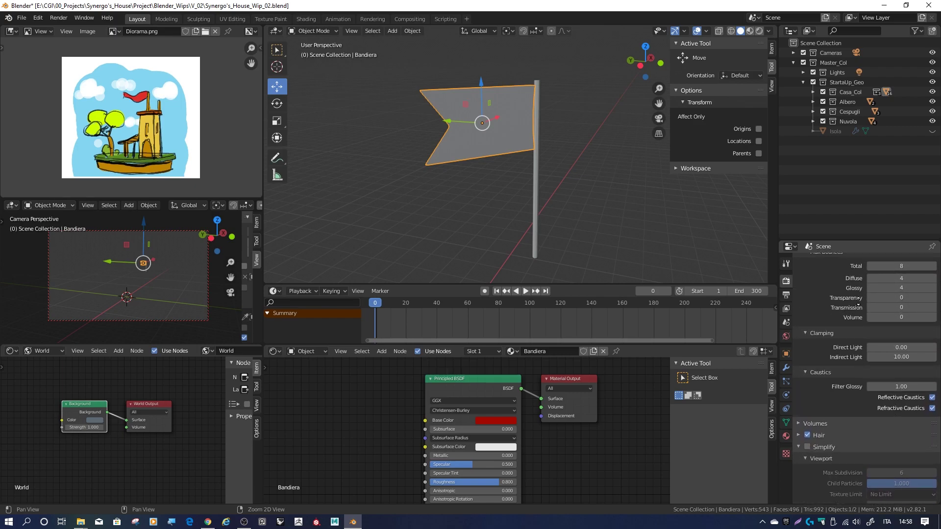
scroll(833, 304, "up", 3)
scroll(844, 319, "up", 3)
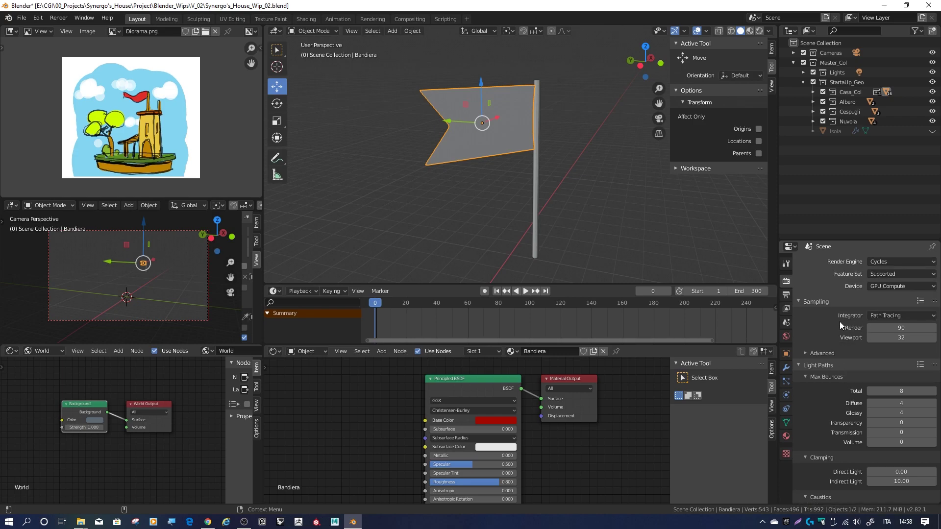
scroll(845, 322, "down", 2)
scroll(839, 330, "down", 2)
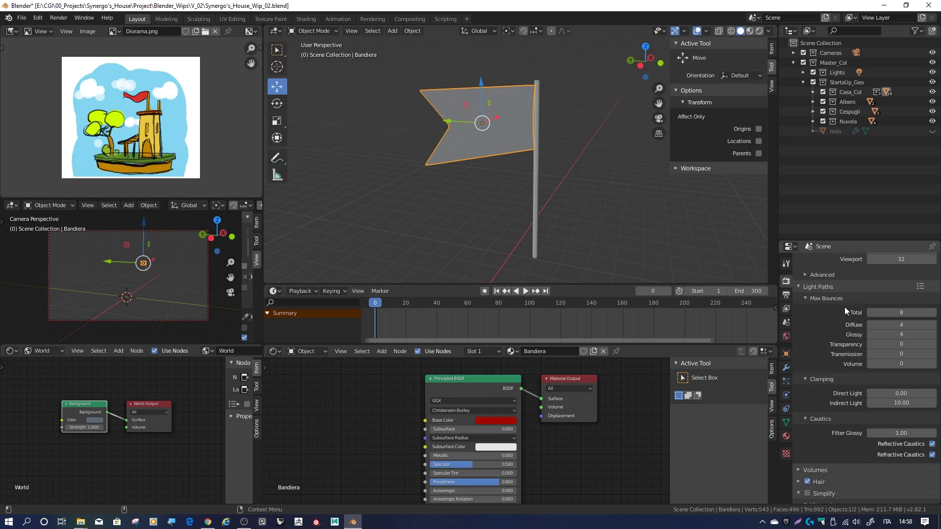
left_click(798, 287)
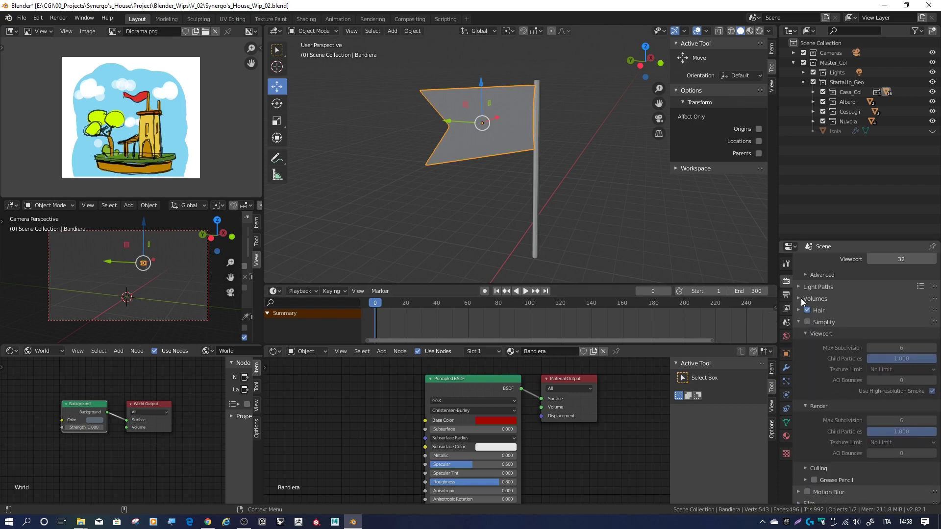
scroll(820, 443, "down", 2)
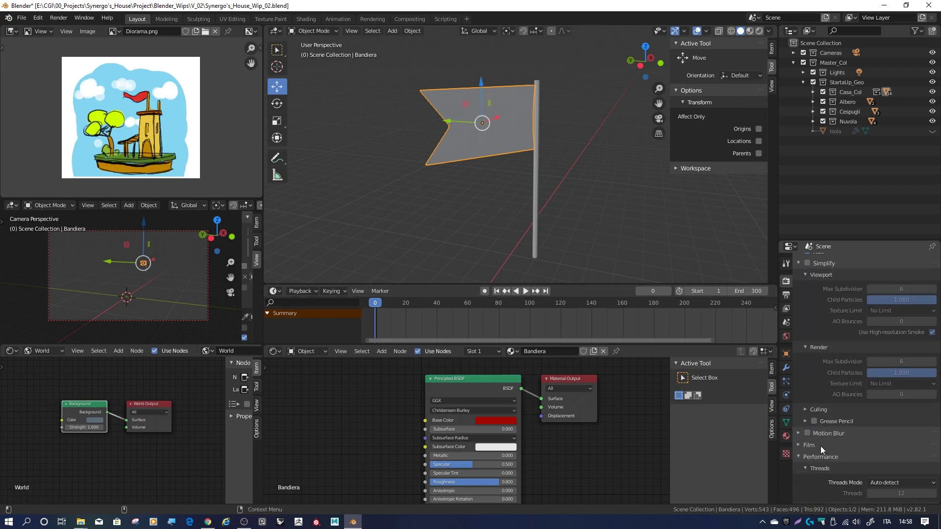
scroll(842, 440, "down", 5)
scroll(852, 441, "down", 1)
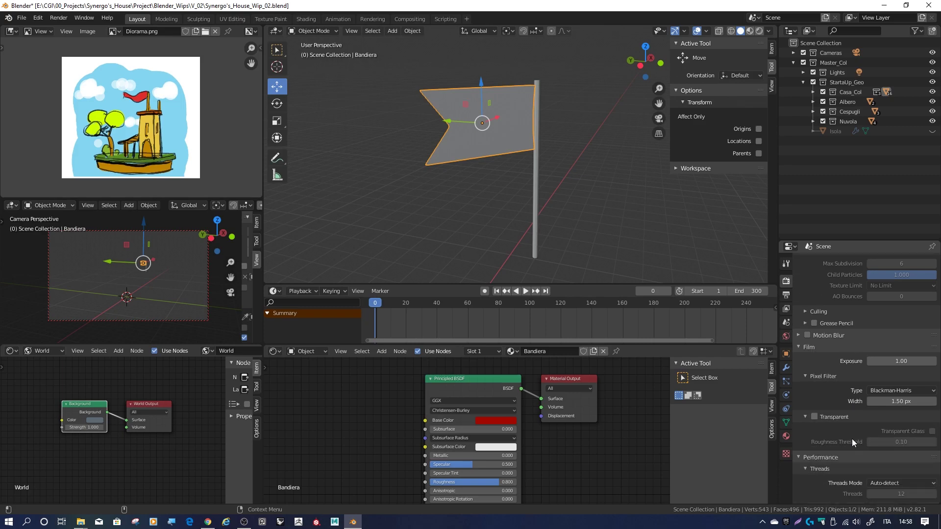
left_click(812, 416)
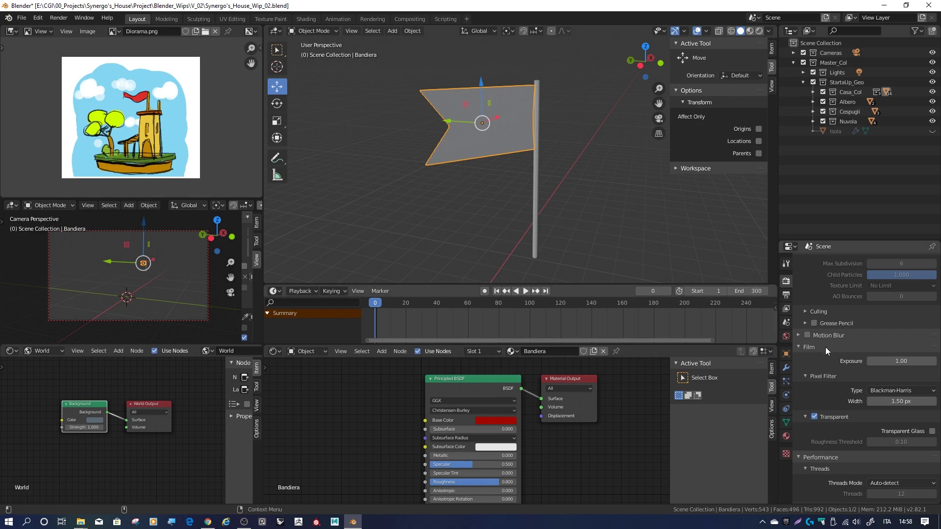
Step: Set the Color Management Look to Medium Low Contrast
scroll(838, 363, "down", 1)
scroll(839, 363, "down", 1)
scroll(839, 364, "down", 1)
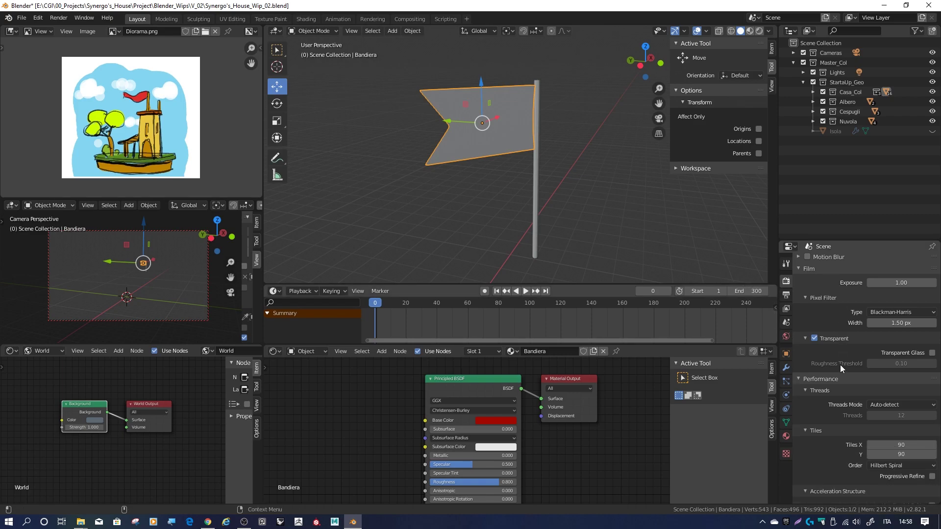
scroll(867, 411, "down", 3)
scroll(868, 411, "down", 3)
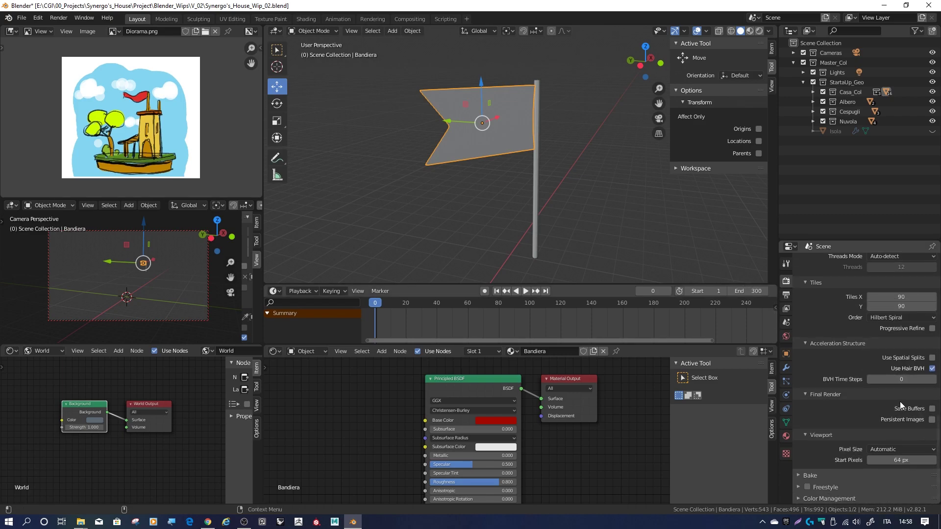
left_click(819, 497)
scroll(839, 421, "down", 4)
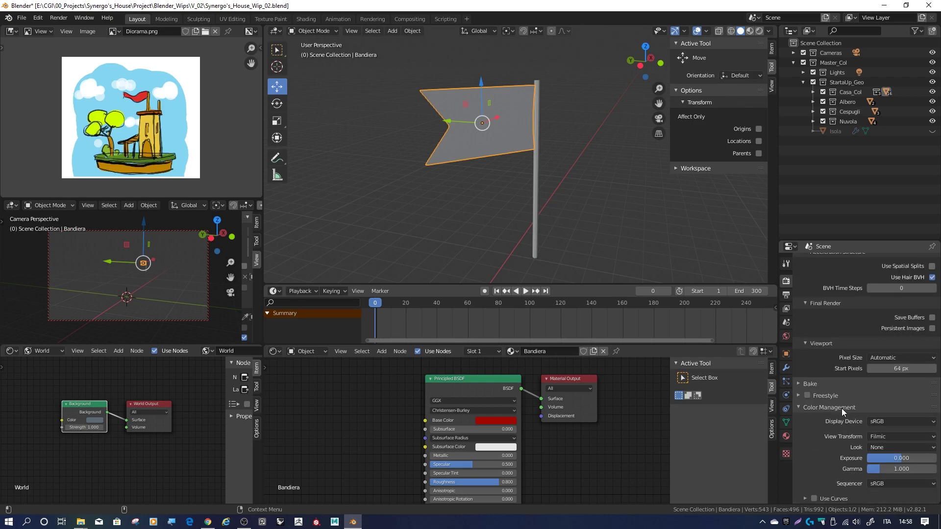
left_click(889, 446)
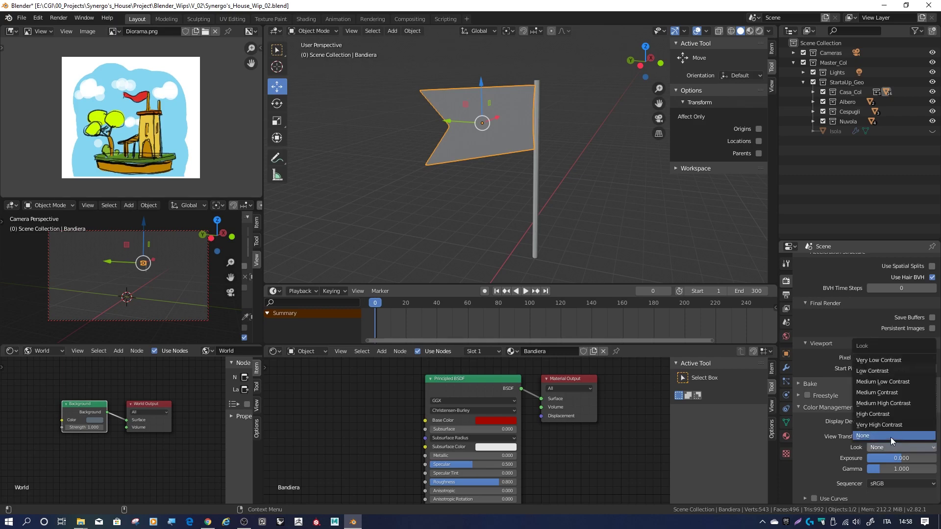
left_click(878, 383)
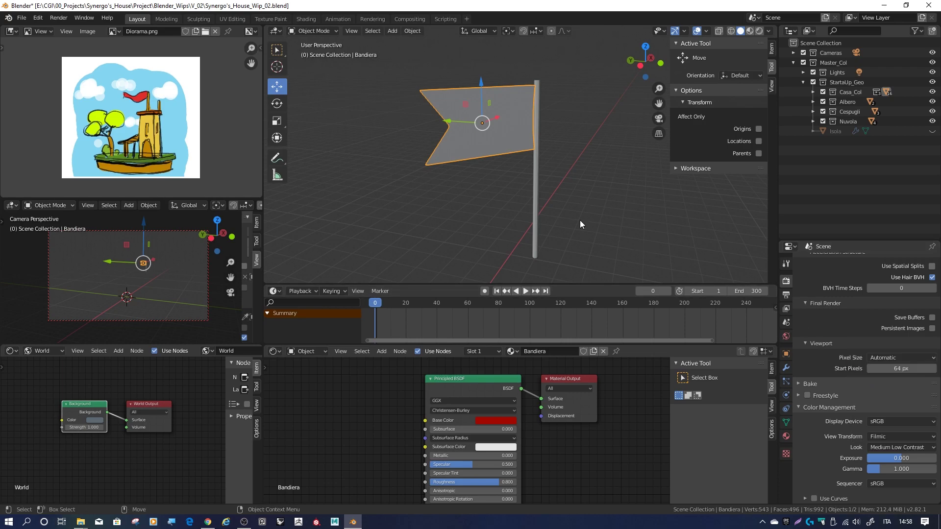
Step: Switch the viewport to rendered shading and reveal all hidden objects, including the island and clouds
left_click(754, 31)
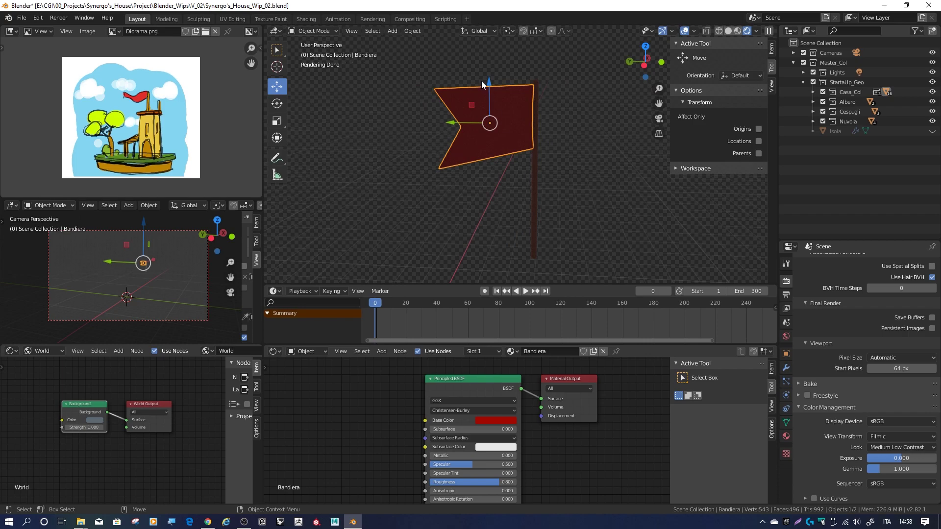
left_click(410, 30)
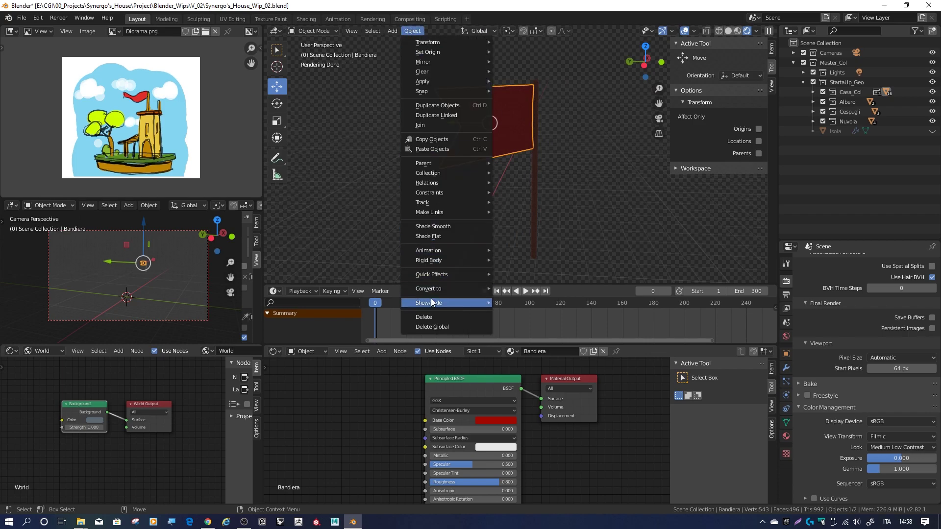
mouse_move(441, 302)
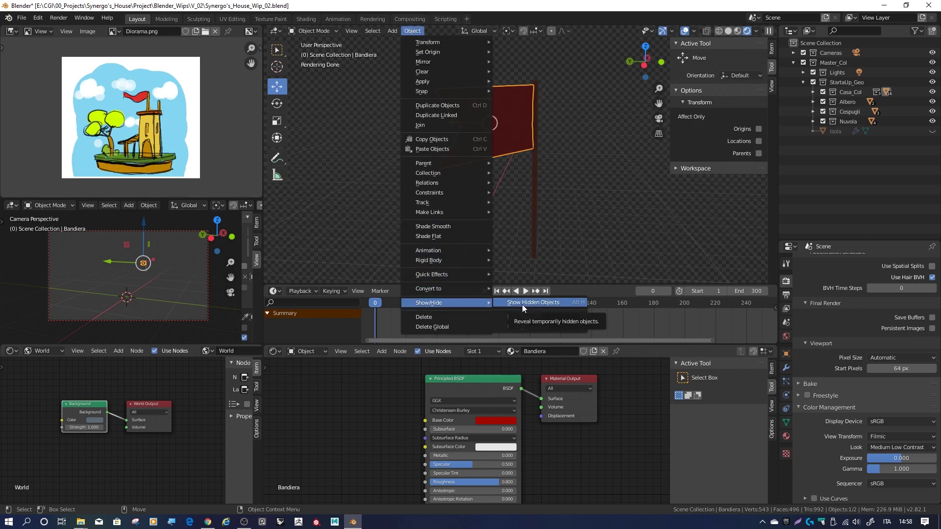
left_click(522, 307)
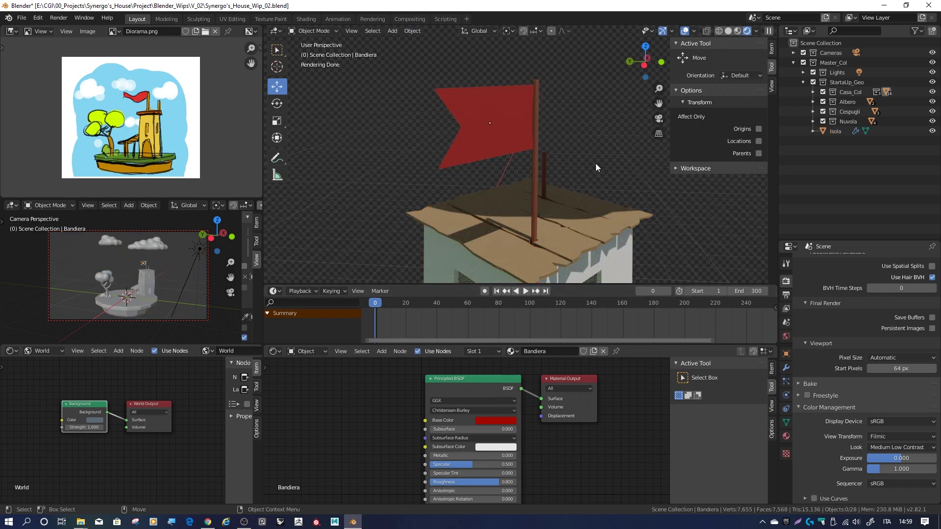
scroll(595, 167, "down", 10)
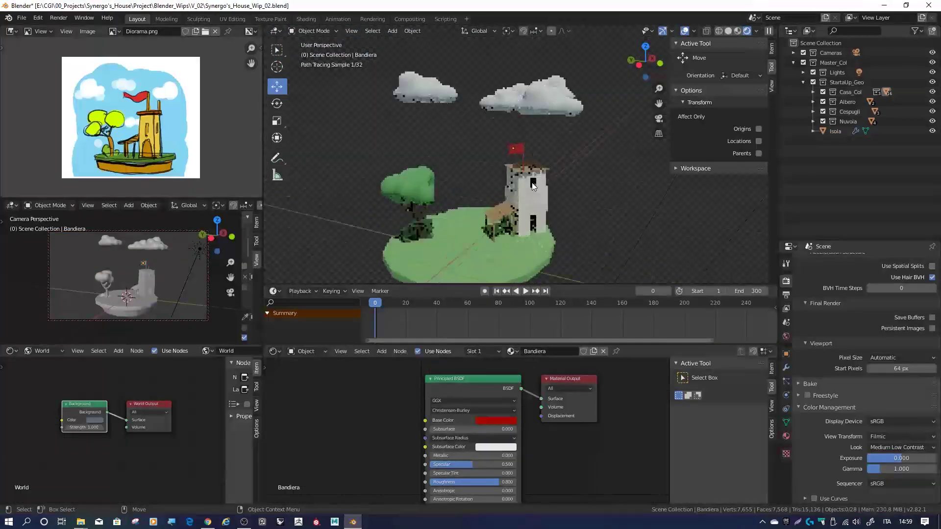
scroll(533, 185, "up", 2)
Step: Return the Look to Medium Low Contrast after trying higher contrasts, then isolate the Bandiera flag
left_click(889, 448)
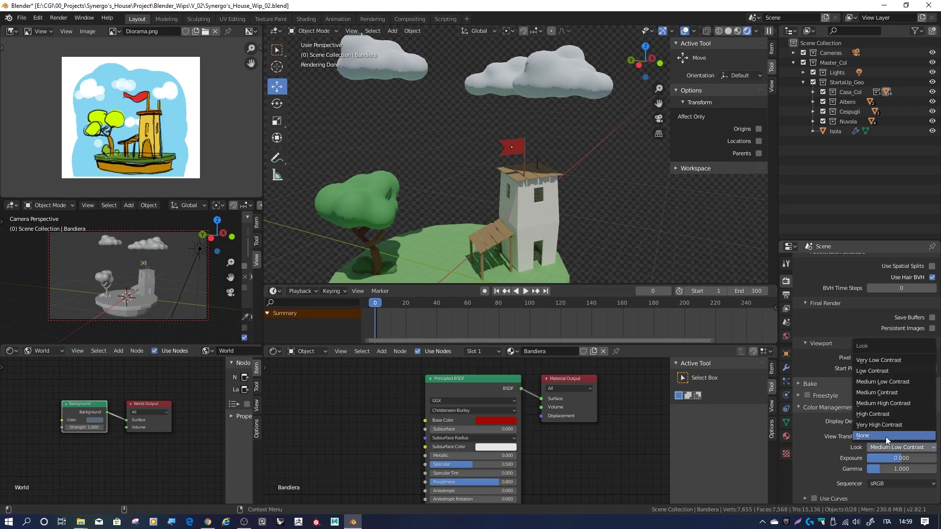
left_click(884, 406)
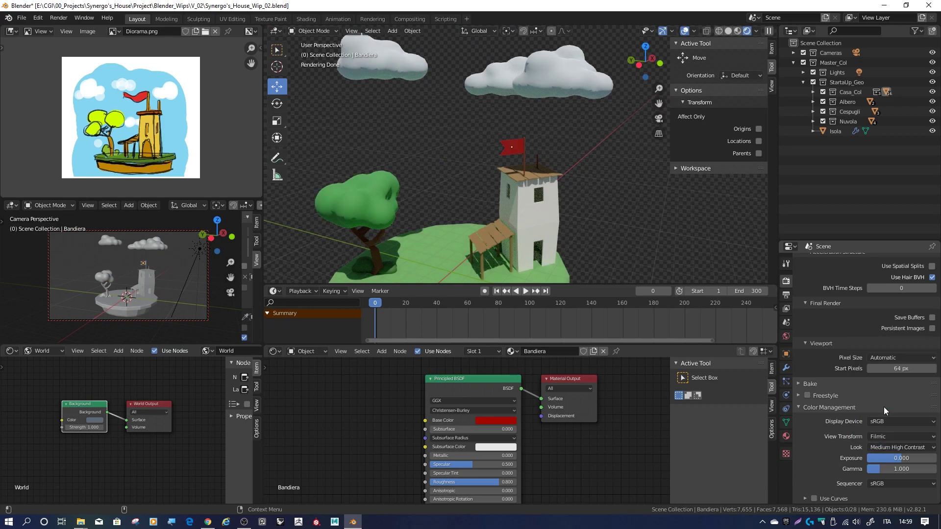
left_click(888, 447)
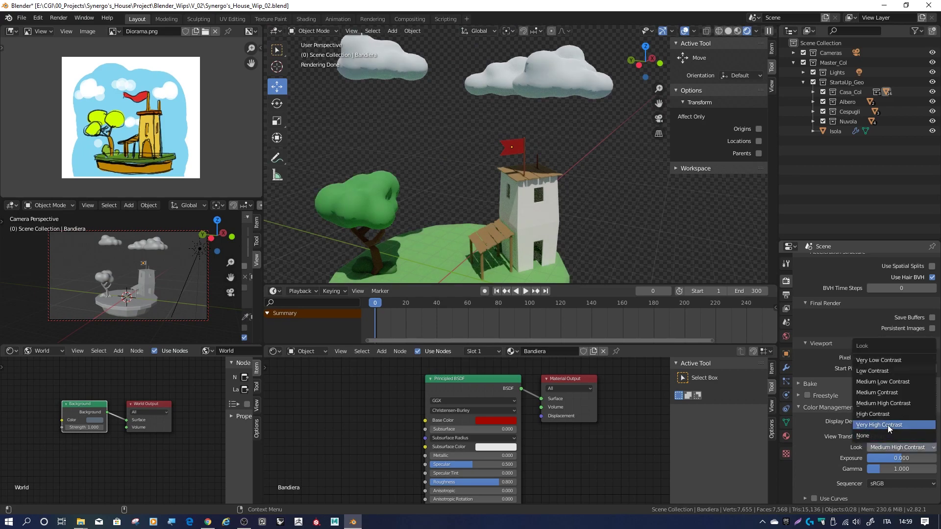
left_click(887, 425)
left_click(890, 447)
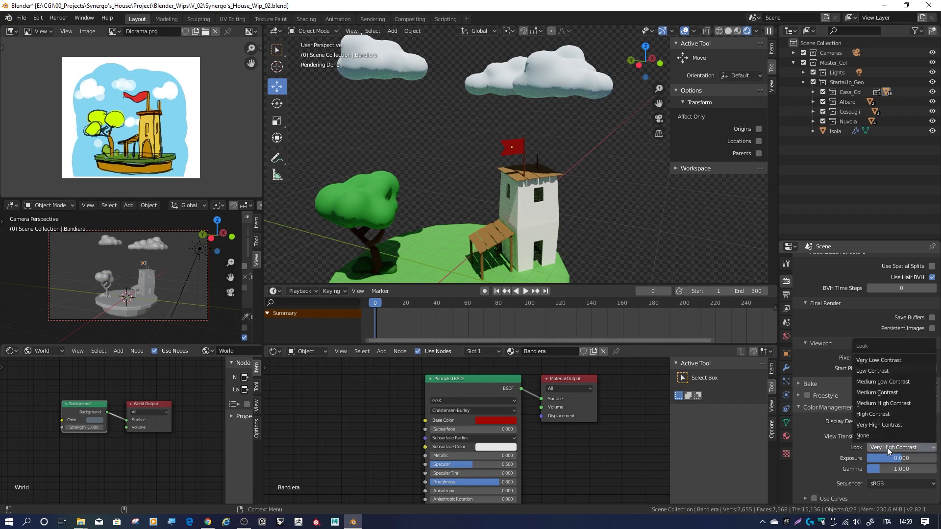
left_click(884, 382)
mouse_move(520, 196)
middle_mouse_down()
mouse_move(545, 198)
mouse_move(582, 172)
middle_mouse_up()
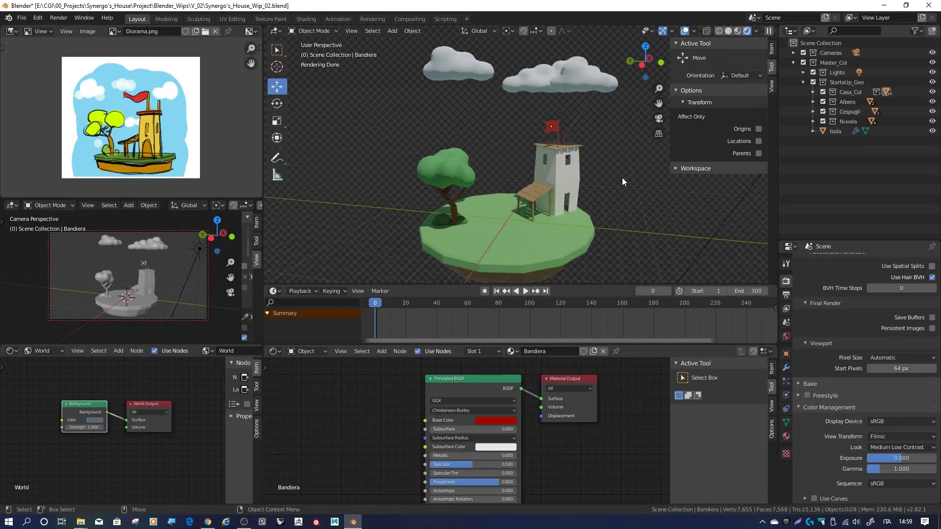
key("ctrl+z")
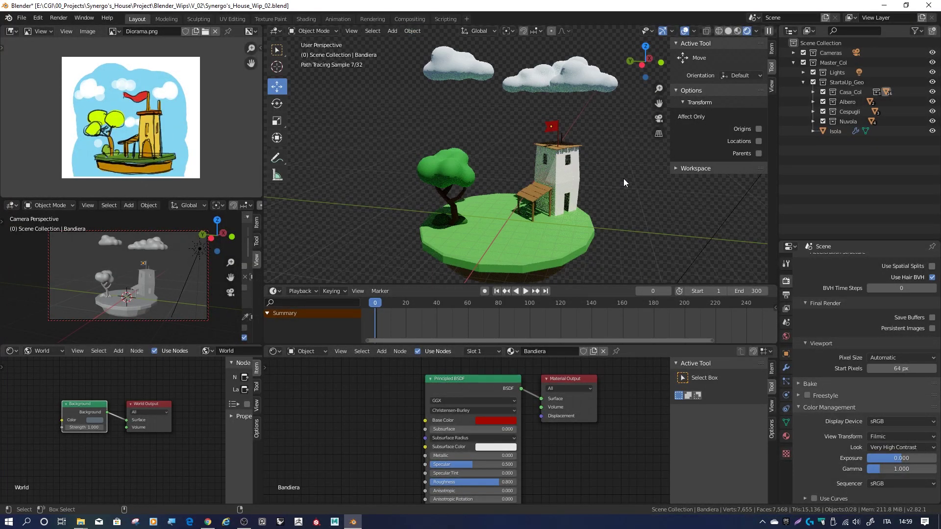
key("ctrl+shift+z")
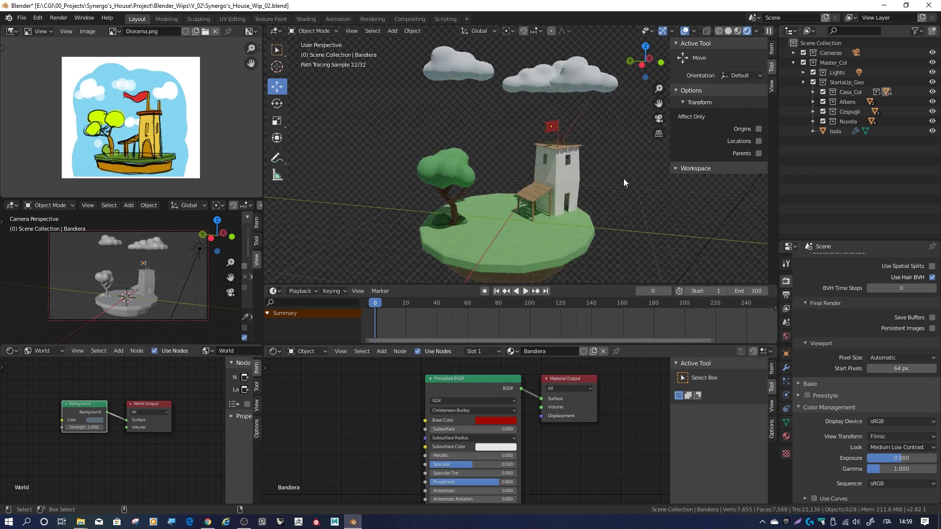
key("shift+h")
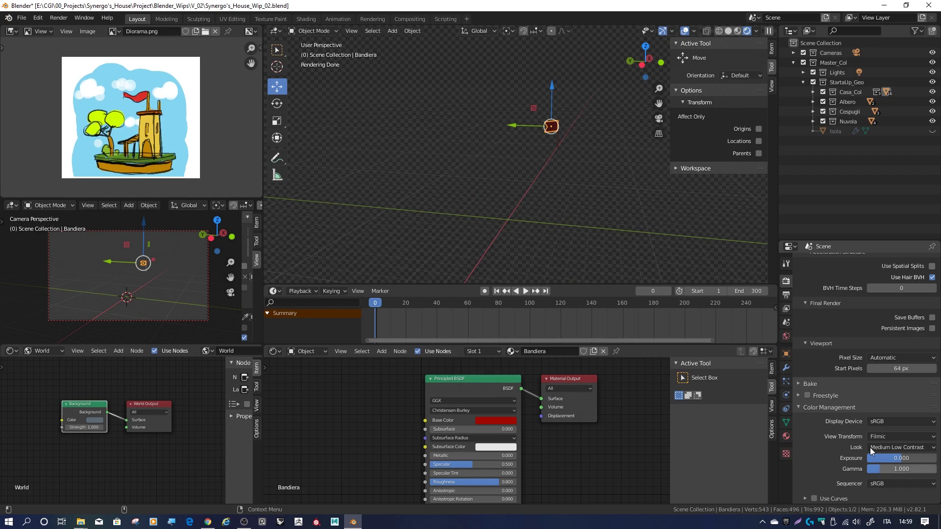
Step: Show the isolated flag and pole in solid shading, framed in view with nothing selected
left_click(729, 32)
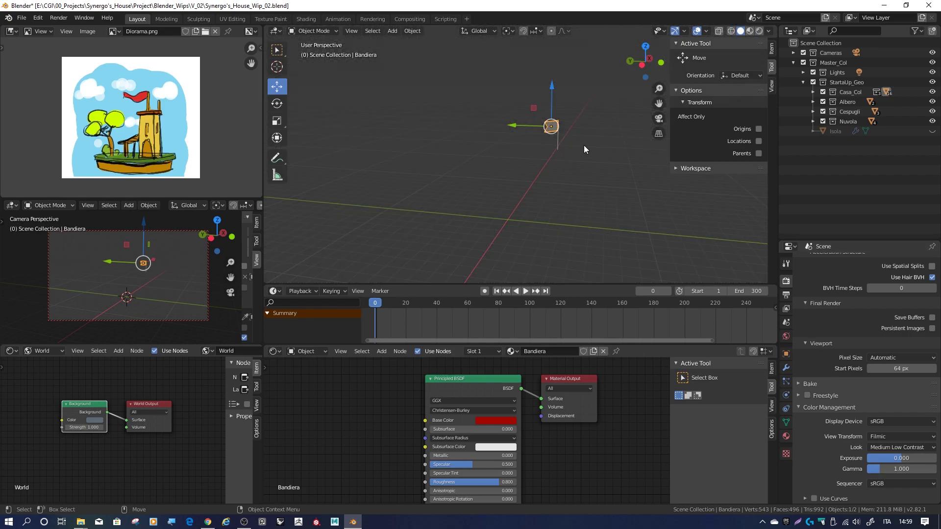
key("KP_Decimal")
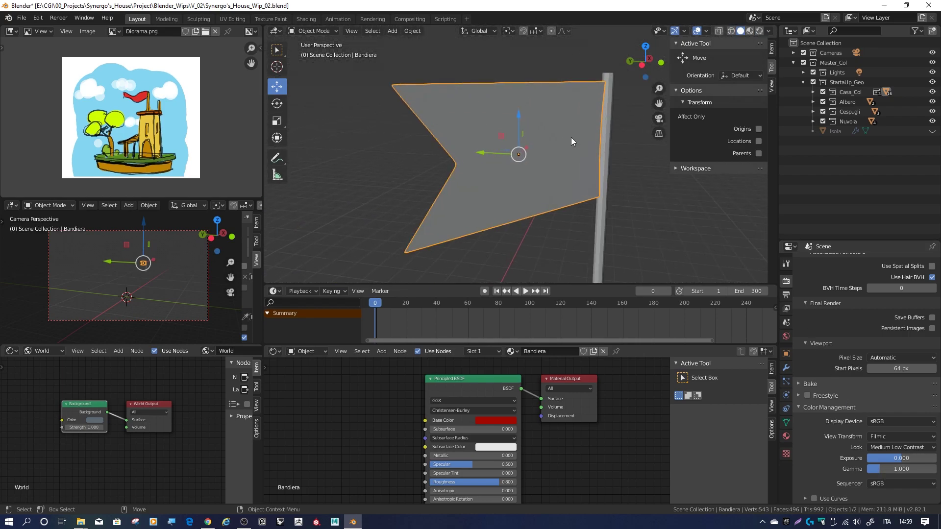
scroll(566, 132, "down", 2)
mouse_move(564, 132)
middle_mouse_down()
mouse_move(570, 111)
mouse_move(597, 165)
mouse_move(586, 172)
middle_mouse_up()
left_click(572, 111)
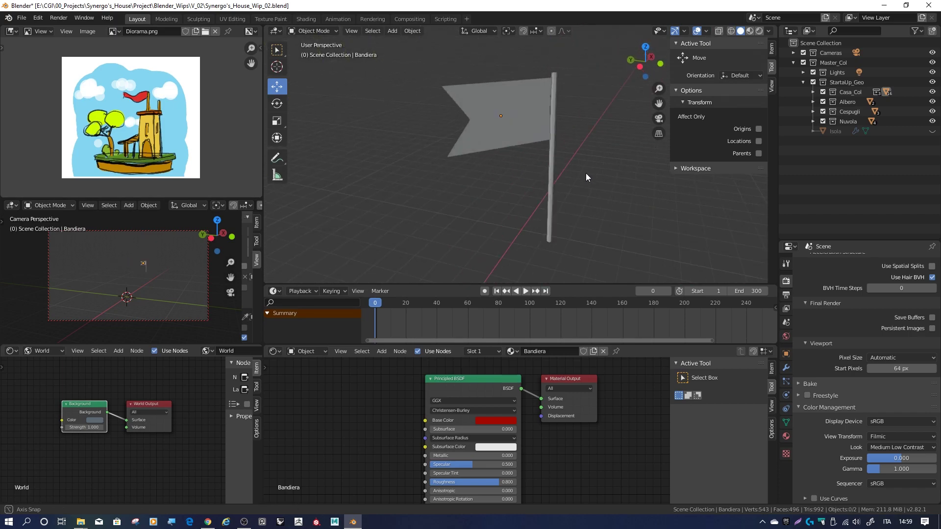
Step: Change the scene frame rate from 24 fps to 30 fps in Output Properties
left_click(786, 296)
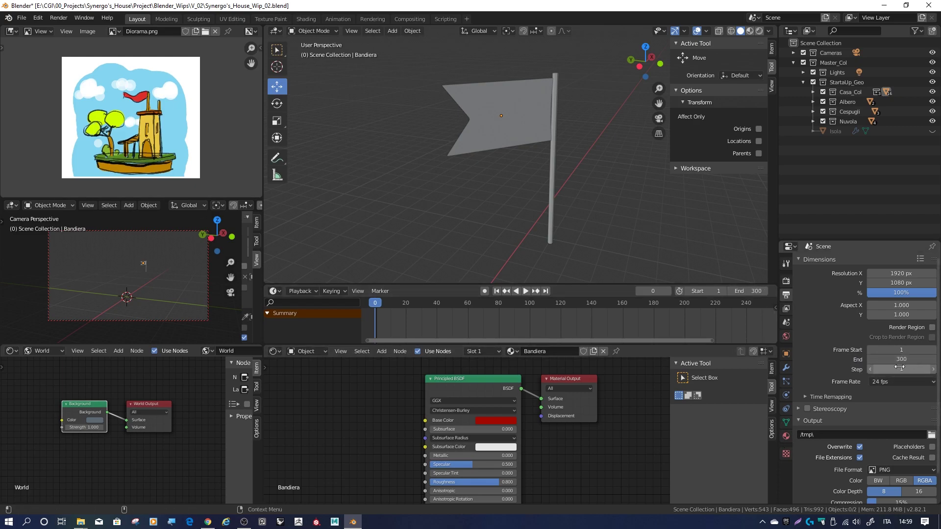
left_click(895, 385)
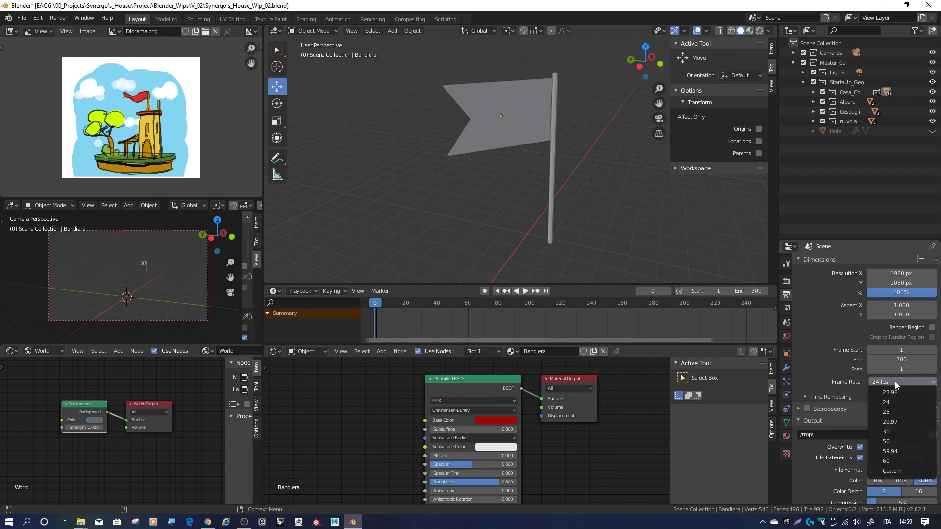
left_click(885, 430)
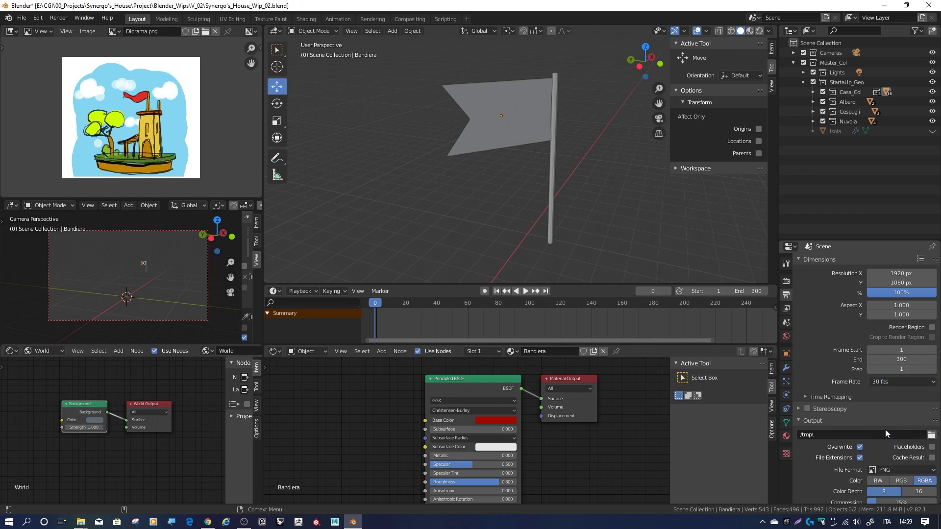
scroll(863, 414, "down", 2)
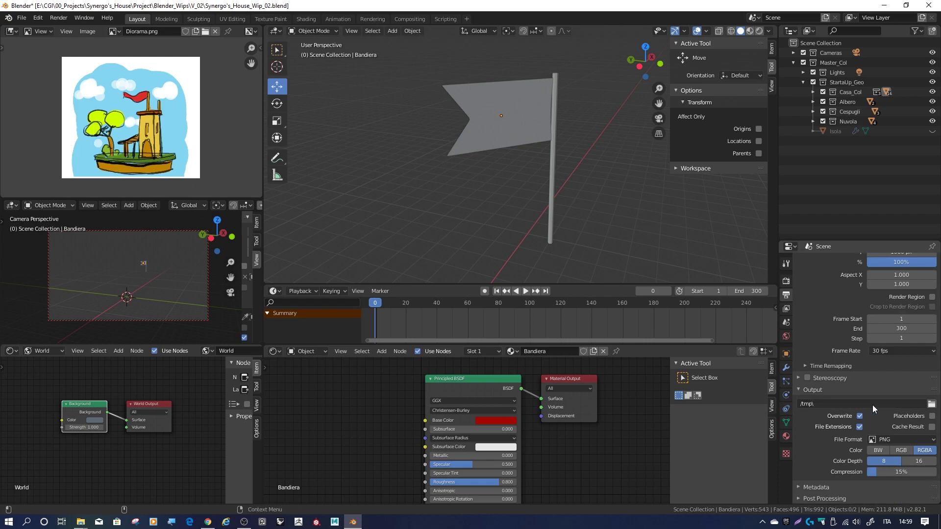
left_click(931, 404)
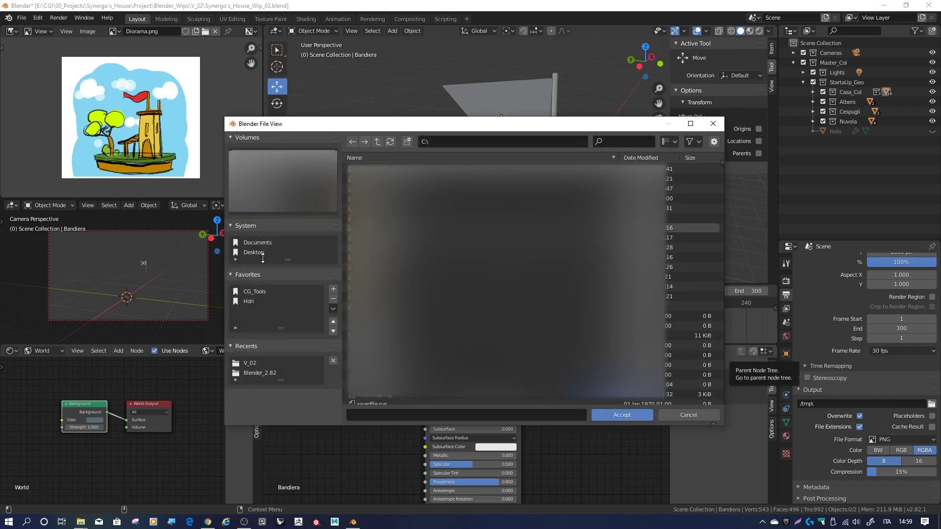
Step: Create an Animazione folder inside Project and accept it as the render output path
left_click(254, 363)
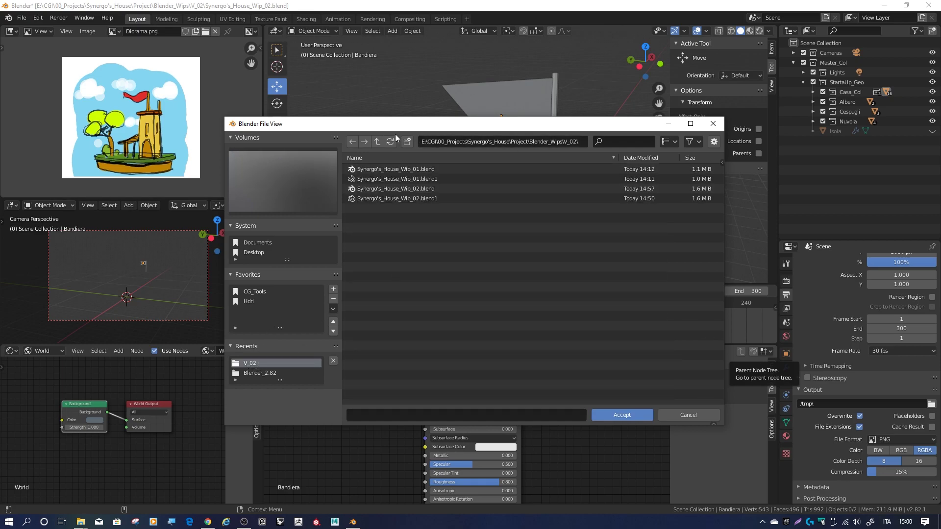
left_click(377, 142)
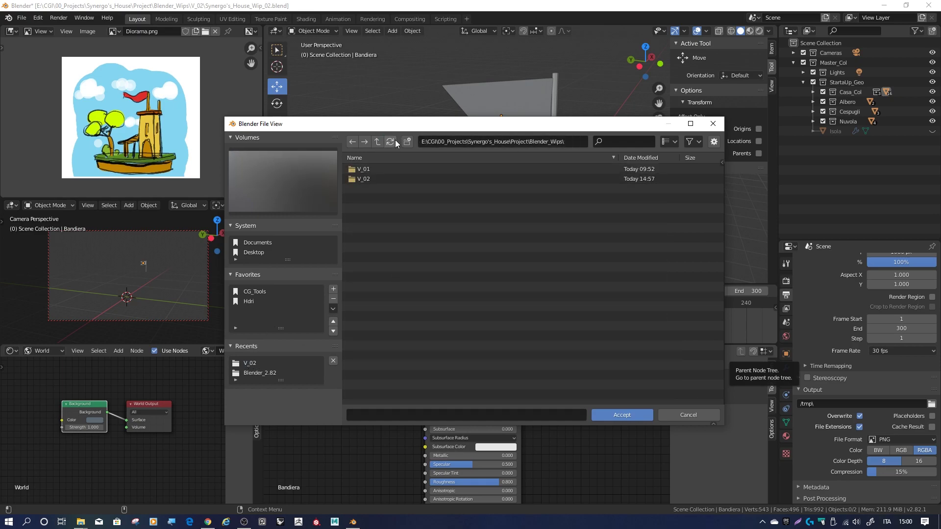
left_click(378, 142)
left_click(408, 143)
type("Ani")
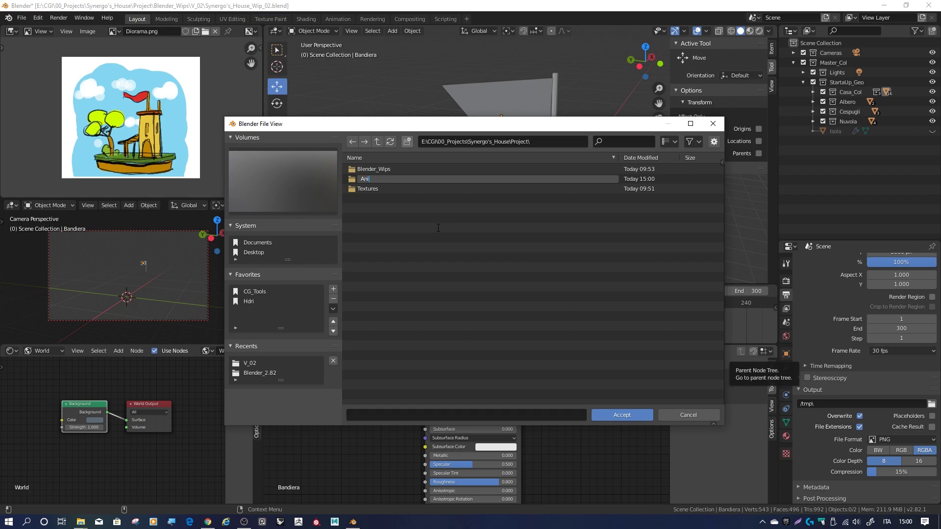
type("mazione")
key("Return")
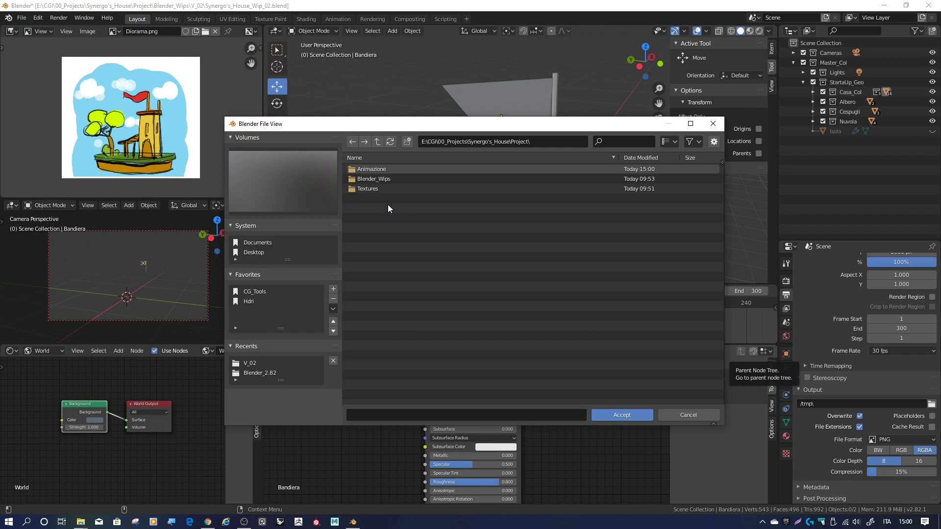
double_click(370, 169)
left_click(631, 414)
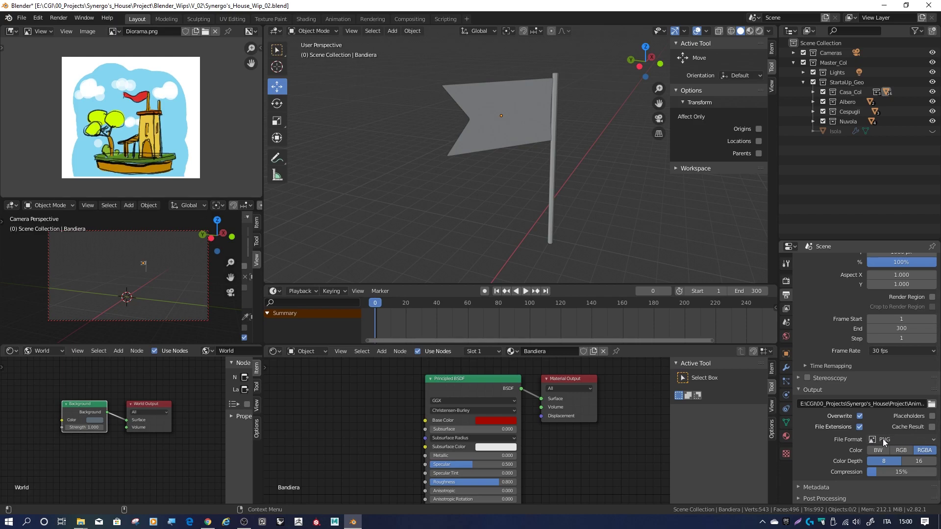
Step: Set the output file format to FFmpeg video and widen the Properties panel
left_click(925, 442)
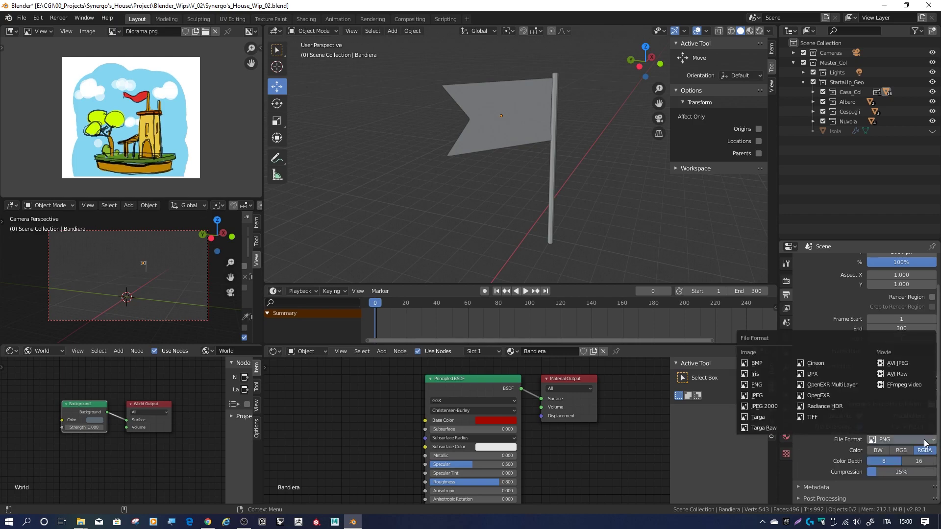
left_click(907, 362)
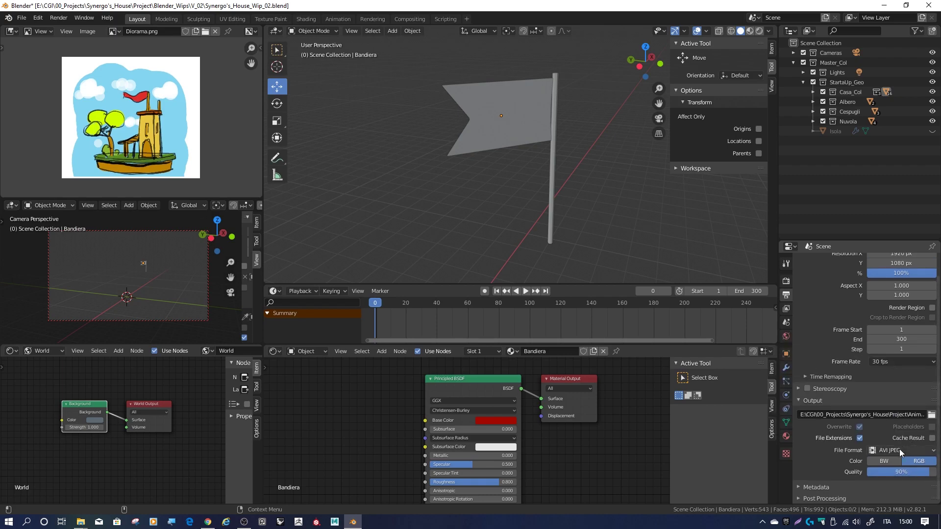
left_click(899, 450)
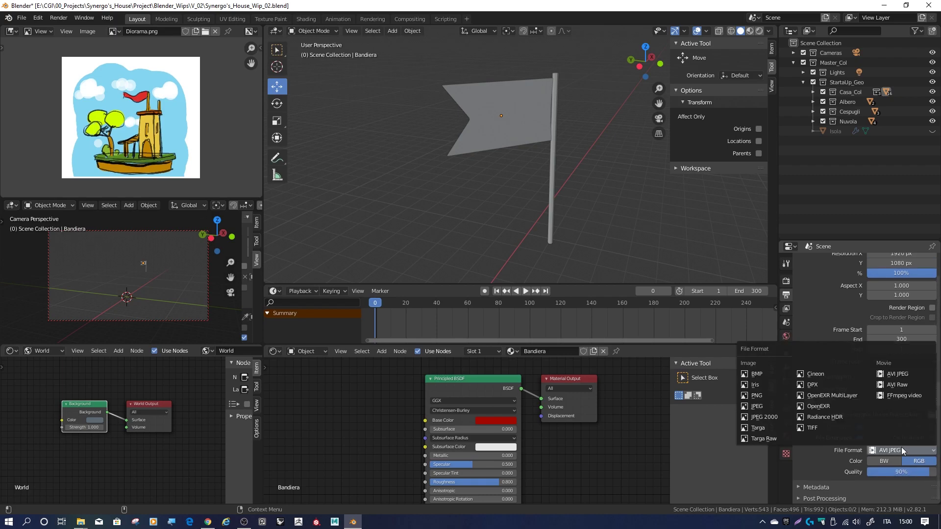
left_click(899, 395)
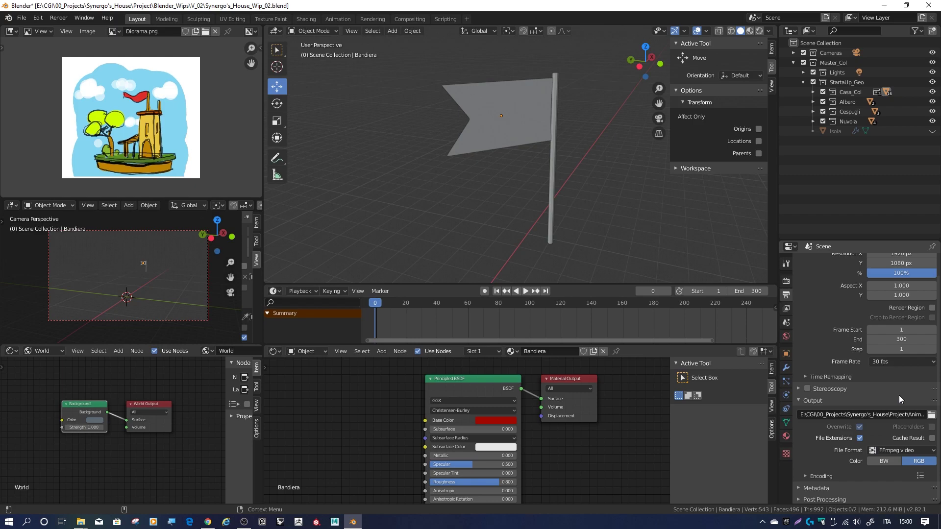
left_click(892, 449)
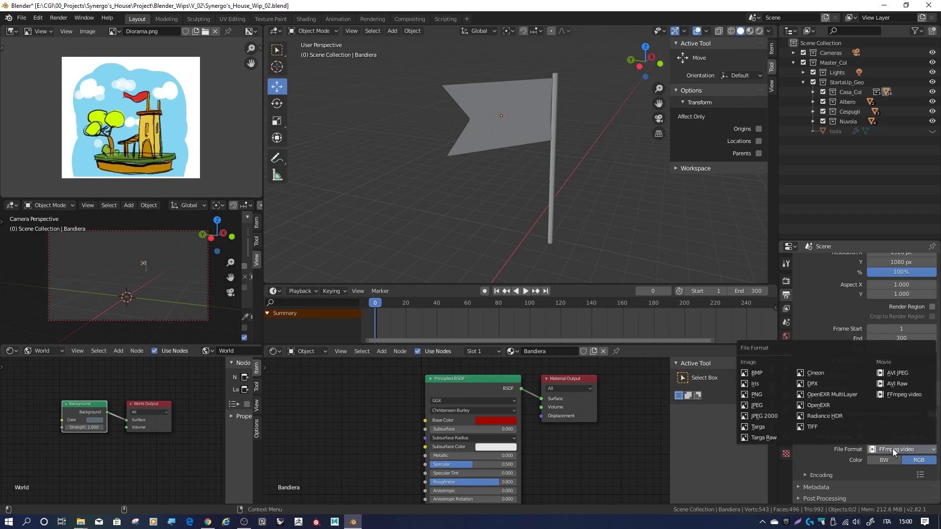
left_click(902, 393)
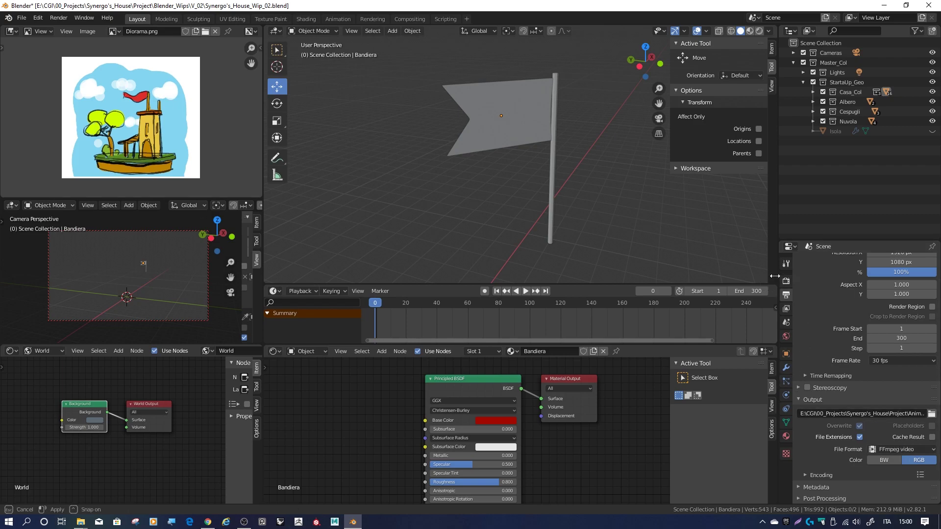
left_click_drag(778, 278, 745, 278)
Step: Set the H.264 encoding Output Quality to High quality, then scroll back up to Dimensions
left_click(777, 474)
scroll(808, 471, "down", 5)
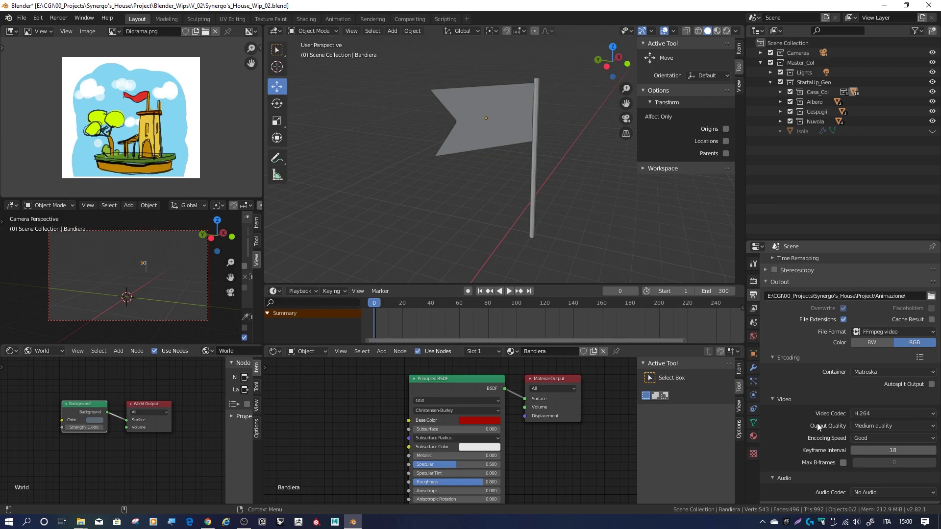
left_click(872, 425)
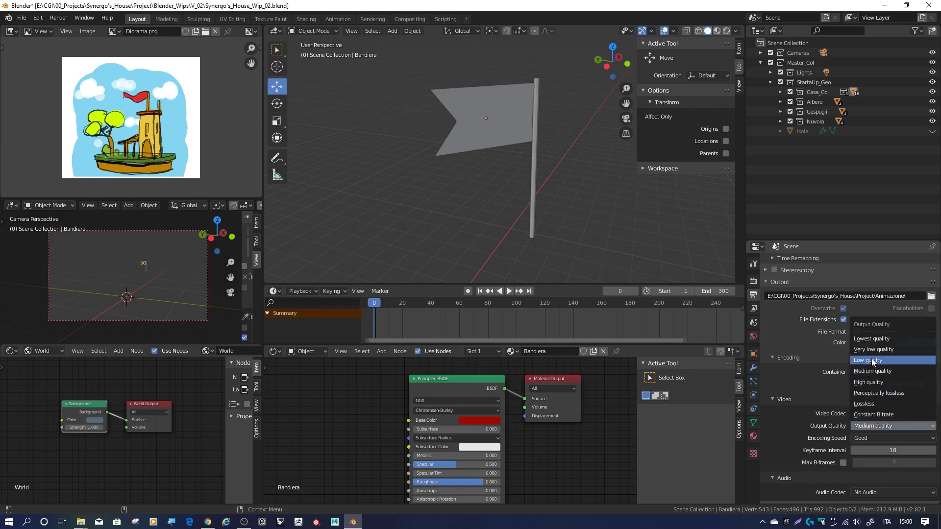
left_click(875, 381)
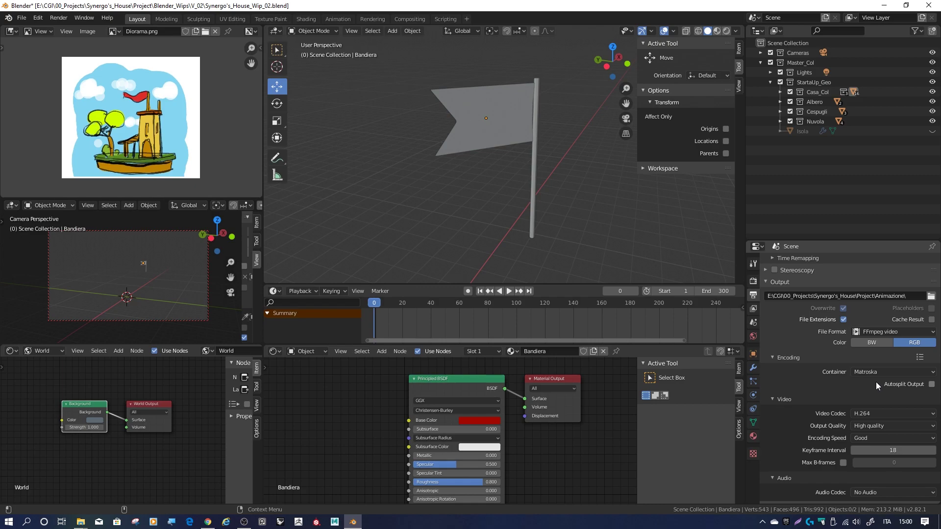
scroll(783, 422, "down", 1)
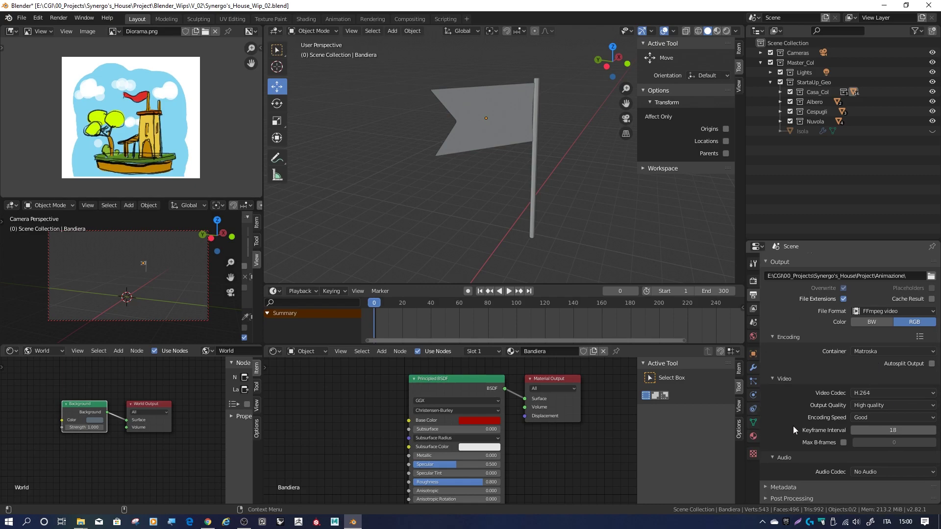
scroll(793, 426, "up", 2)
scroll(792, 425, "up", 2)
scroll(792, 426, "up", 2)
scroll(793, 427, "up", 2)
scroll(801, 362, "up", 2)
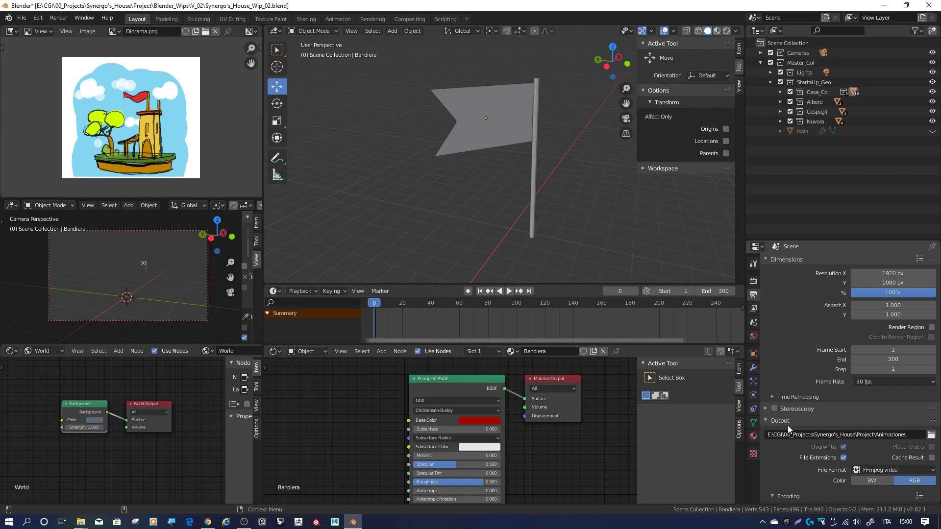
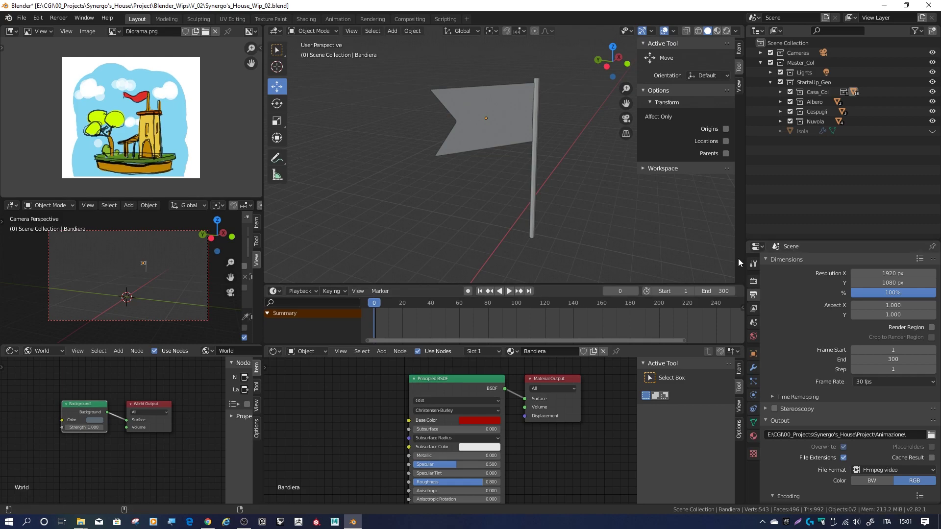
Step: Review the View Layer and Scene properties, ending on World with Background strength 1.000
left_click(753, 309)
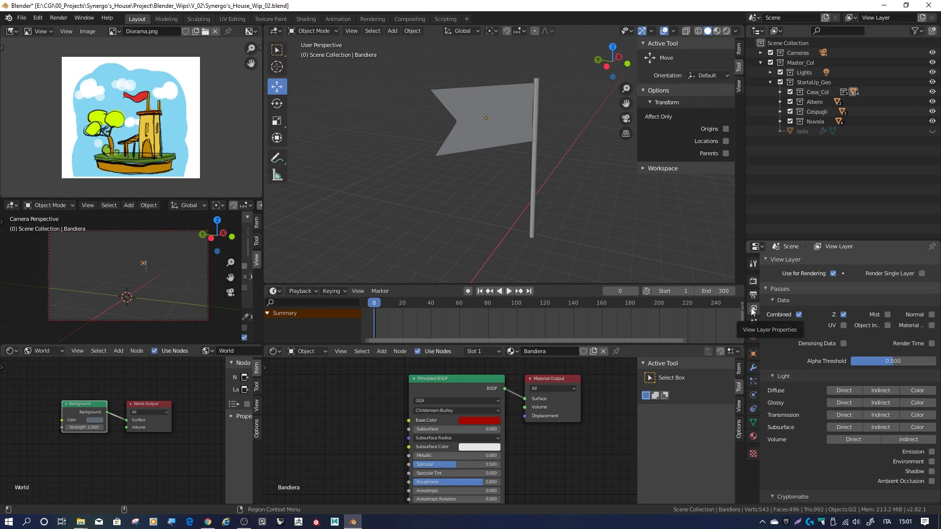
scroll(845, 389, "down", 4)
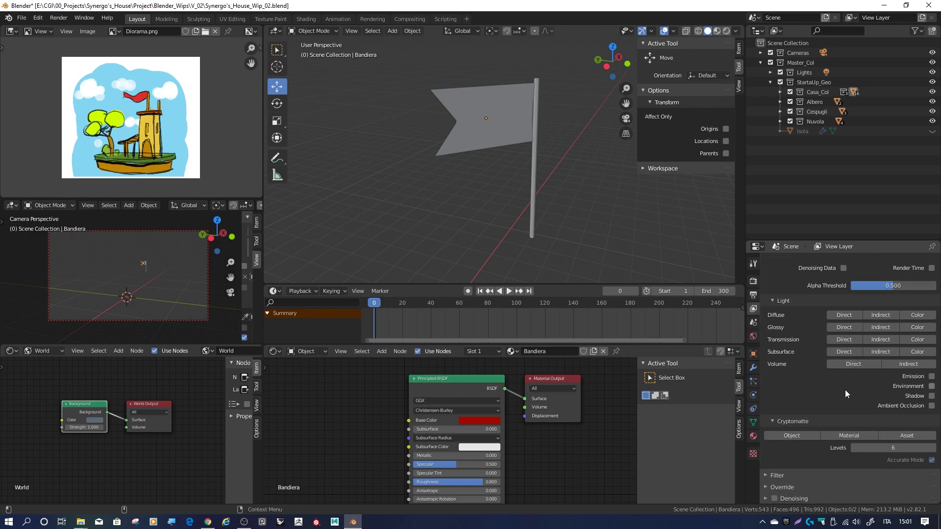
scroll(836, 397, "up", 4)
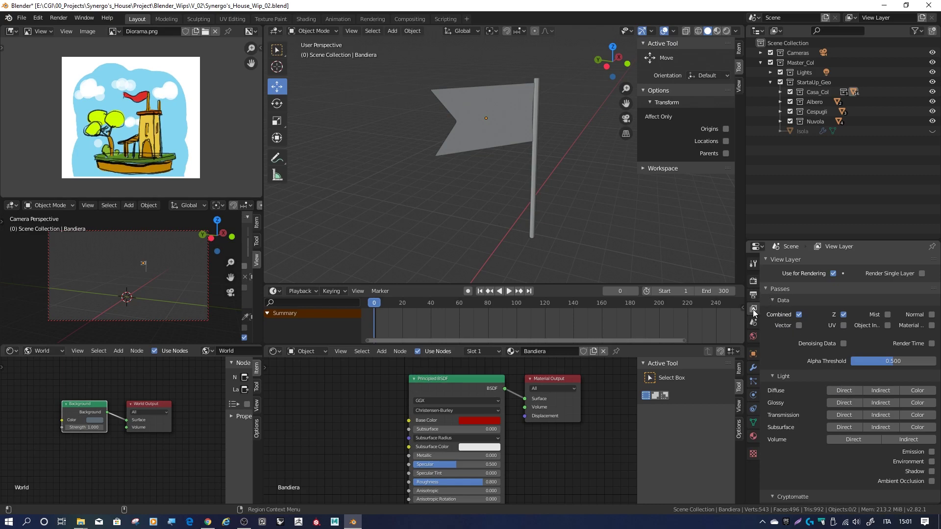
left_click(753, 322)
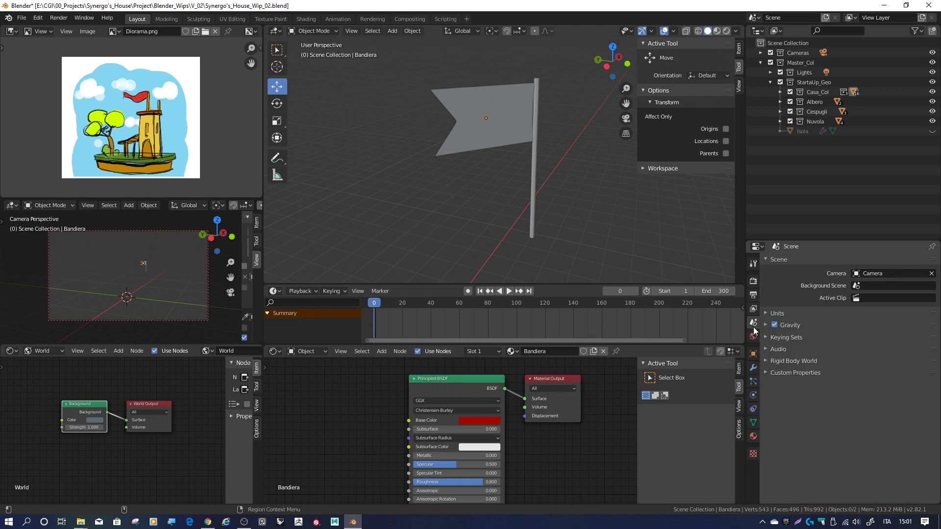
left_click(753, 337)
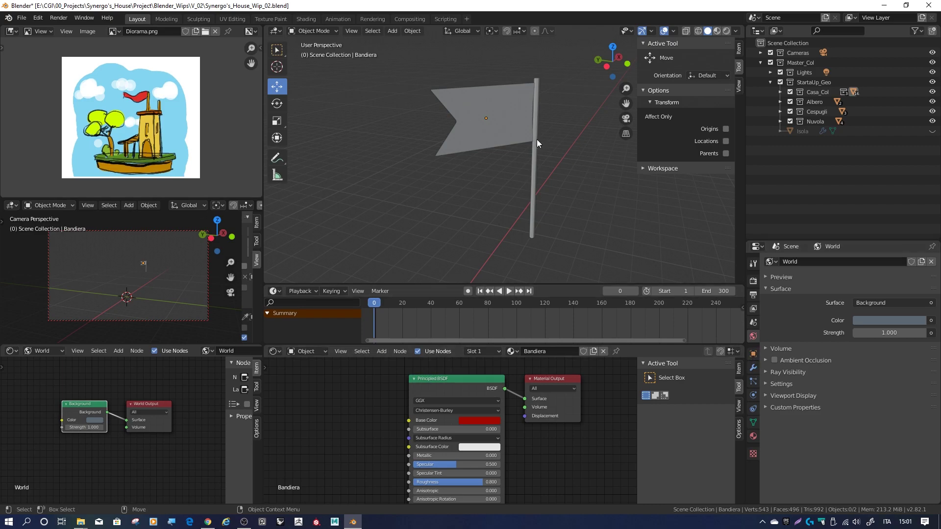
Step: Select the Bandiera flag and save the blend file with Ctrl+S
middle_click_drag(580, 140, 566, 150)
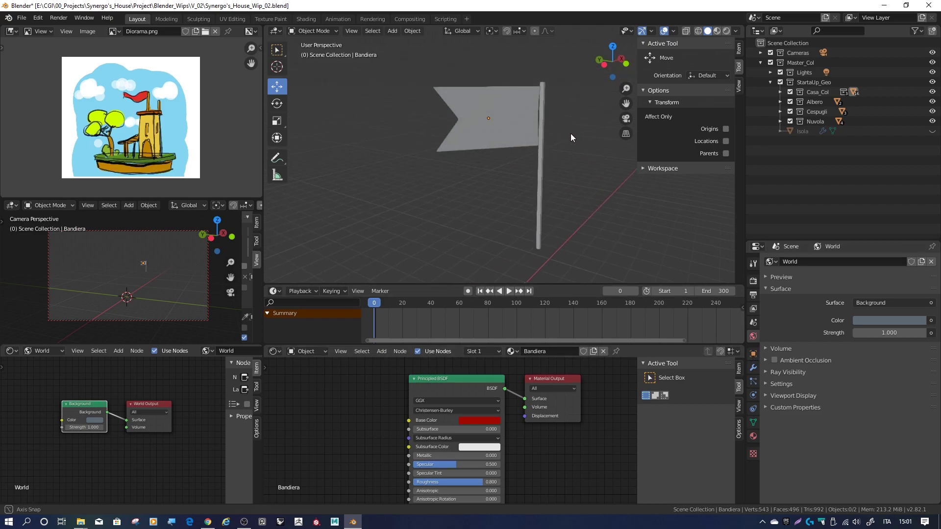
left_click(478, 121)
mouse_move(554, 124)
middle_mouse_down()
mouse_move(437, 119)
mouse_move(572, 135)
middle_mouse_up()
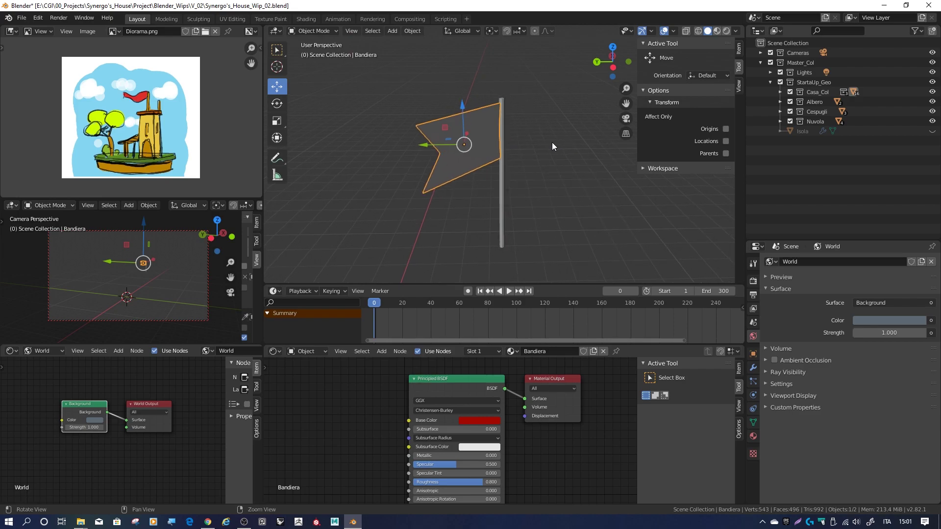
middle_click_drag(571, 135, 538, 145)
key("ctrl+s")
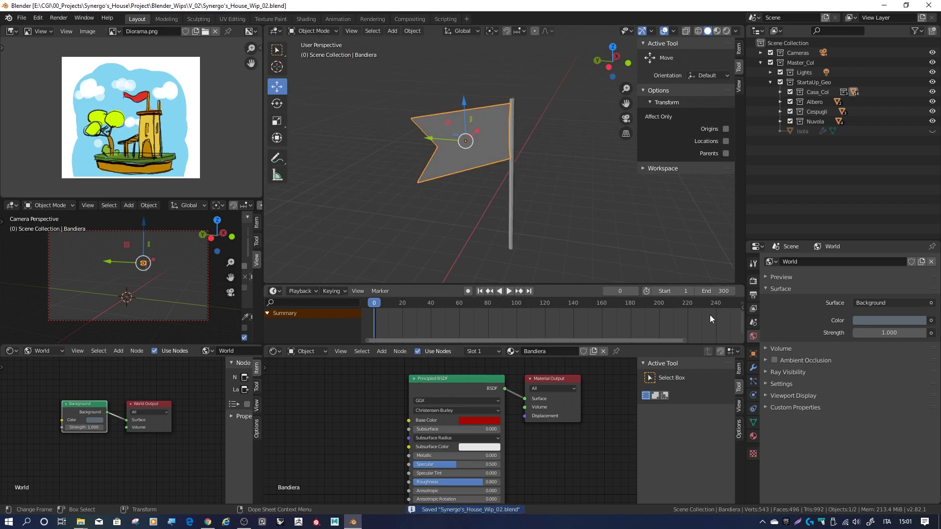
Step: Add Cloth physics (mass 0.3 kg, 5 quality steps) to Bandiera and play the animation
left_click(755, 382)
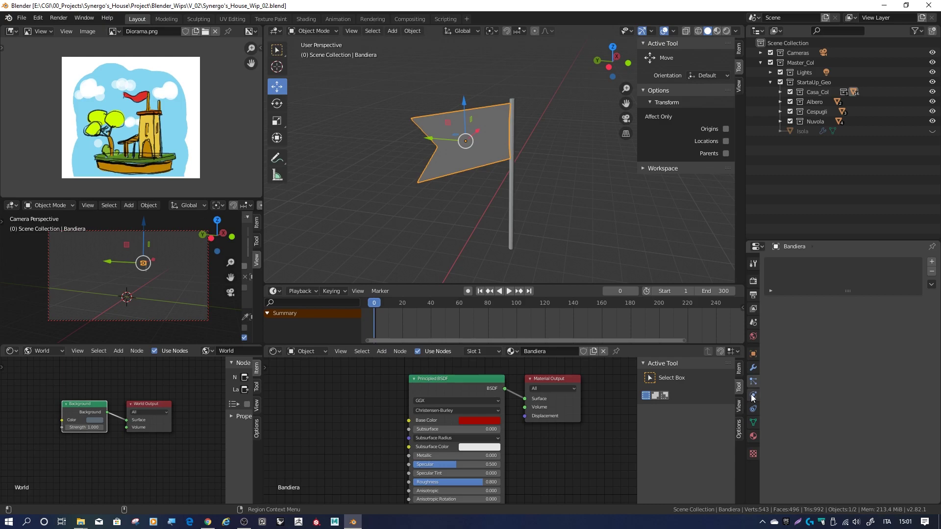
left_click(753, 396)
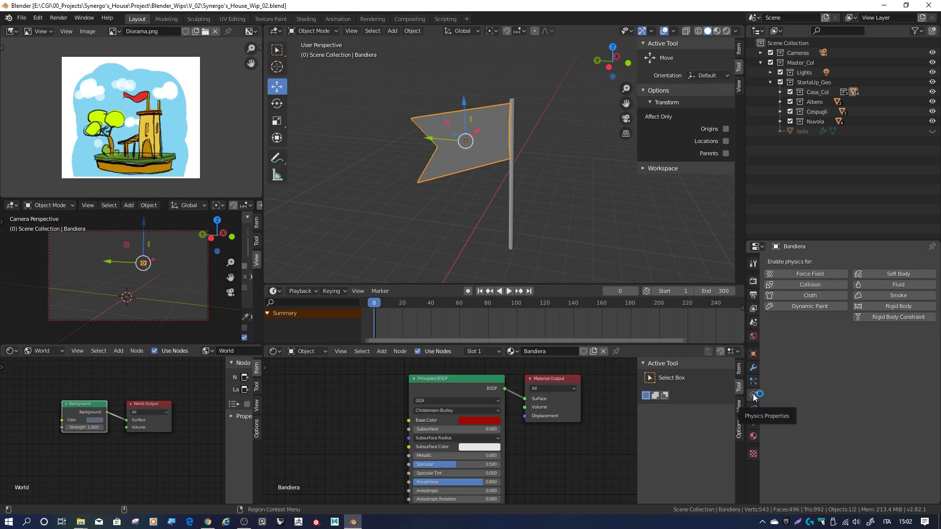
left_click(651, 219)
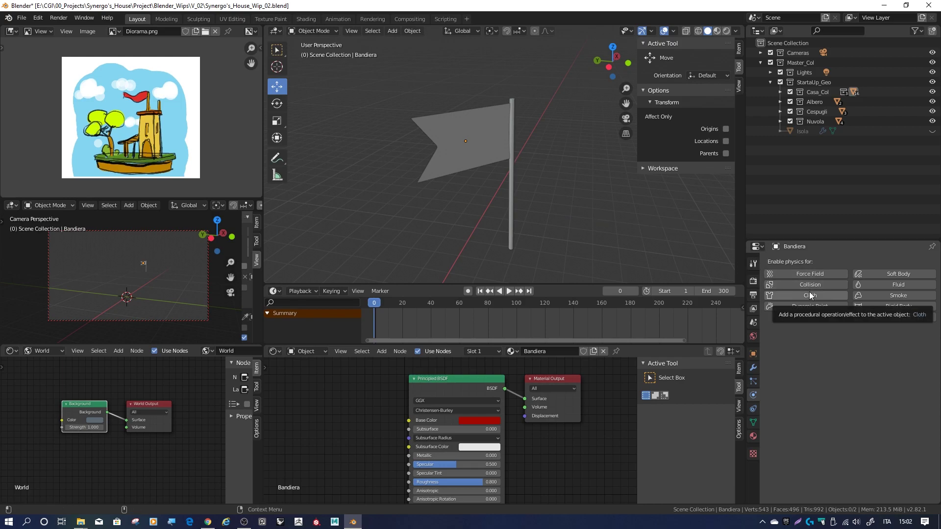
left_click(478, 119)
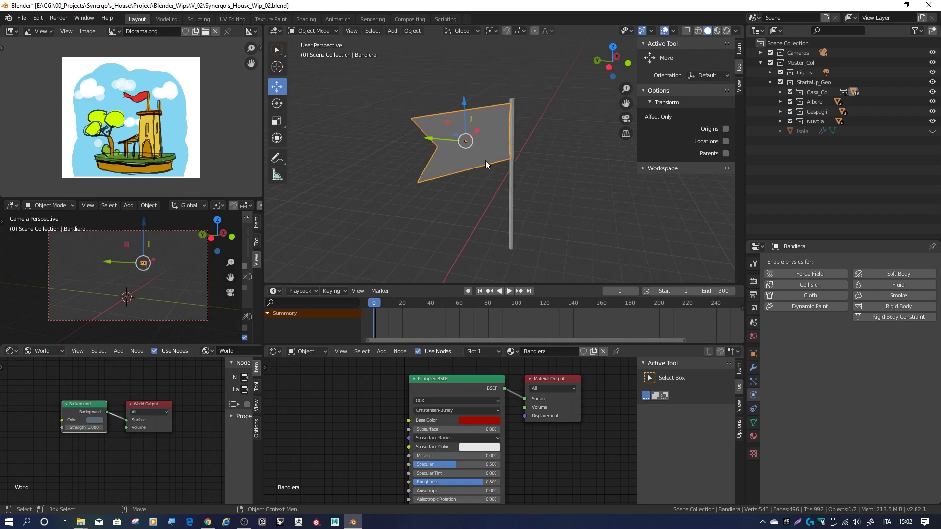
left_click(792, 294)
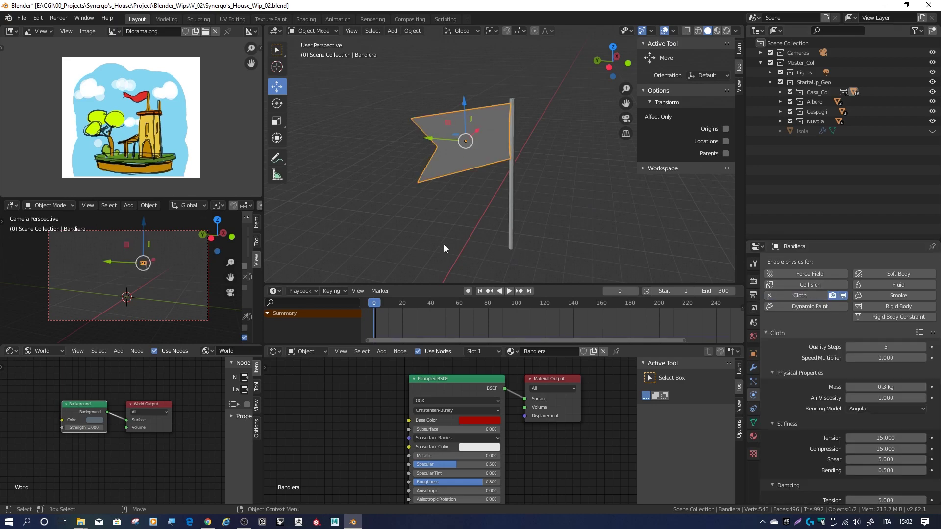
scroll(862, 328, "down", 5)
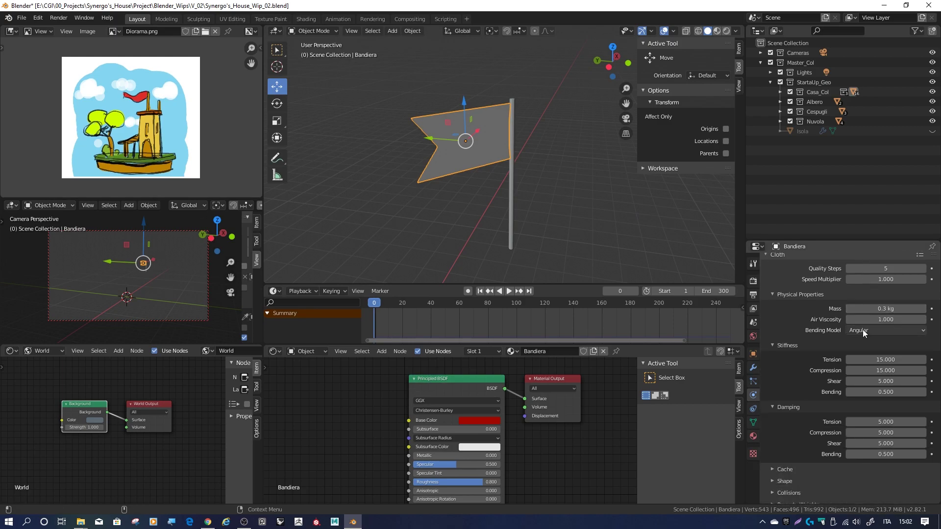
scroll(862, 328, "up", 5)
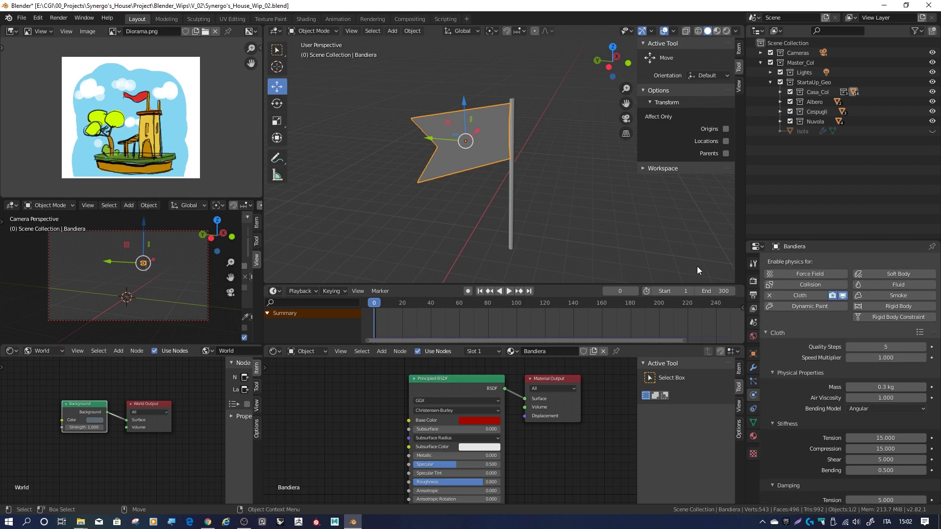
left_click(510, 290)
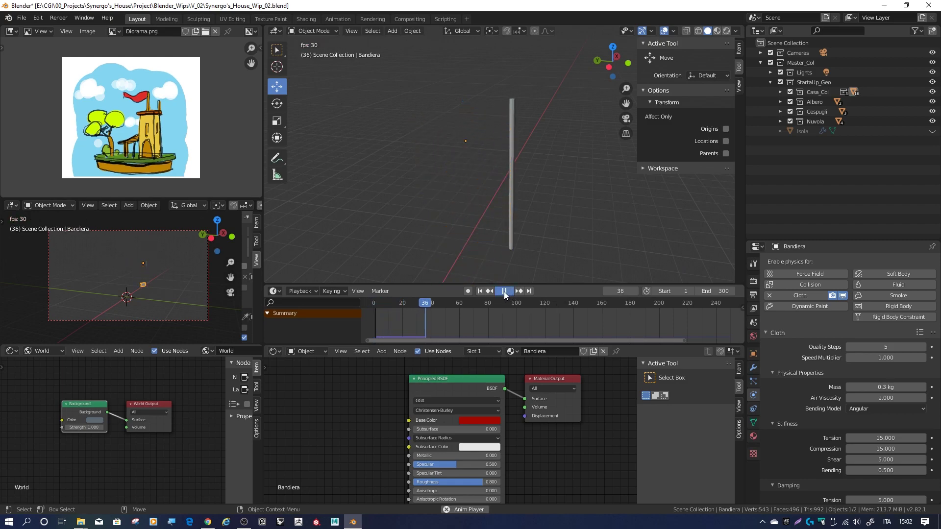
Step: Stop playback at frame 1 and set the cloth Pin Group to Bandiera_Pins
left_click(510, 291)
left_click(480, 291)
mouse_move(574, 224)
middle_mouse_down()
mouse_move(612, 215)
mouse_move(576, 205)
mouse_move(525, 112)
mouse_move(504, 140)
middle_mouse_up()
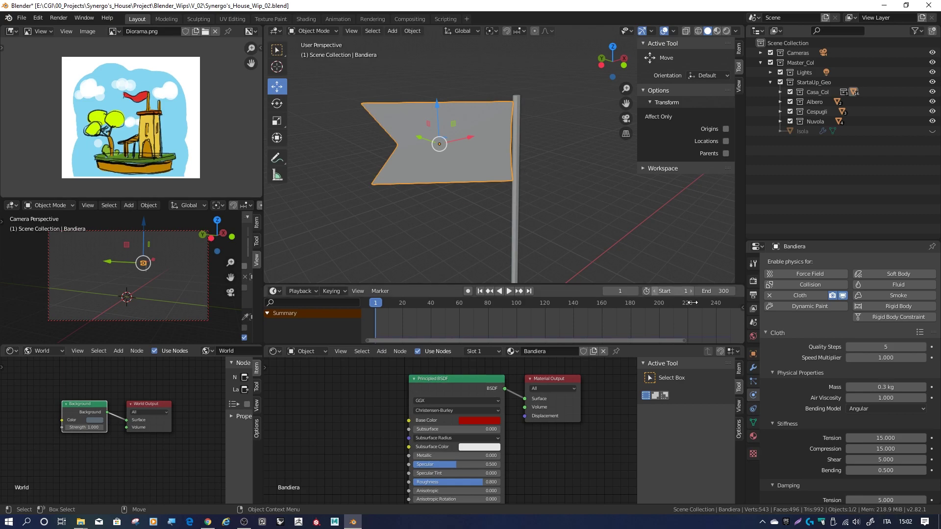
scroll(827, 340, "down", 5)
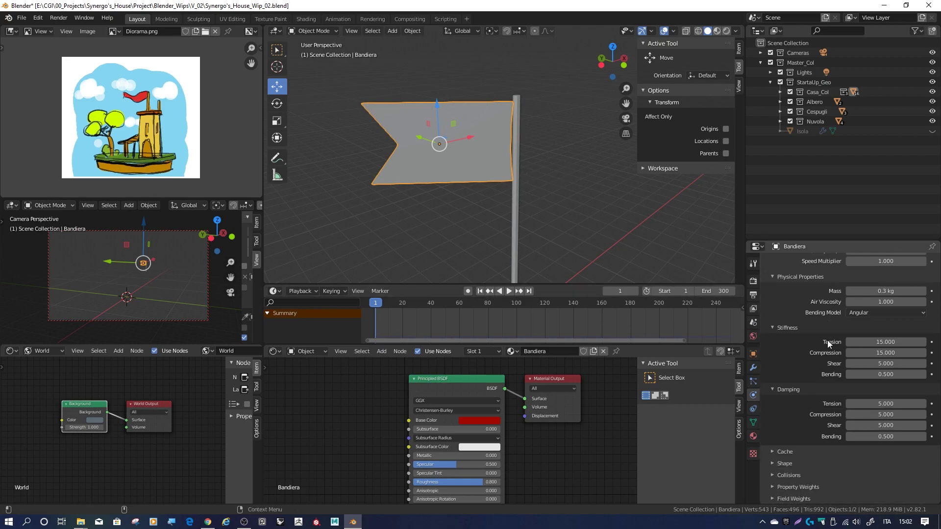
left_click(786, 465)
scroll(861, 437, "down", 2)
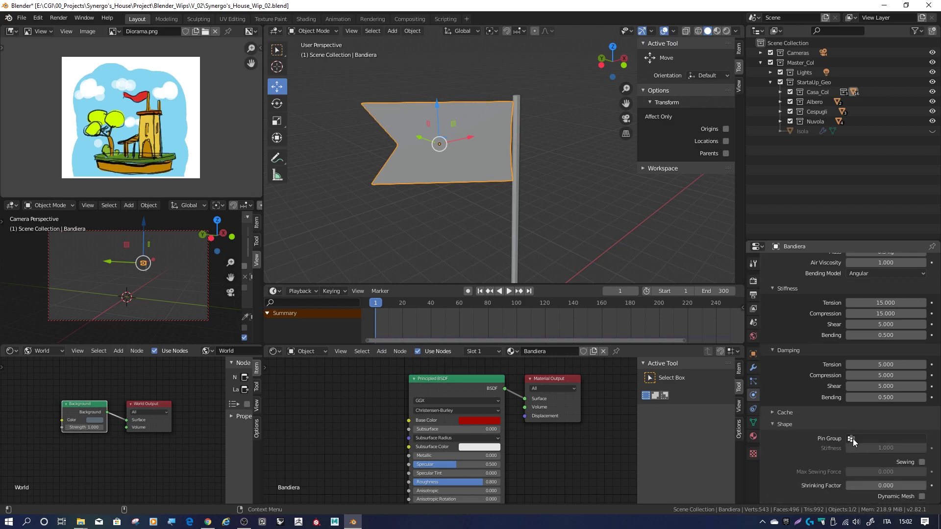
left_click(867, 438)
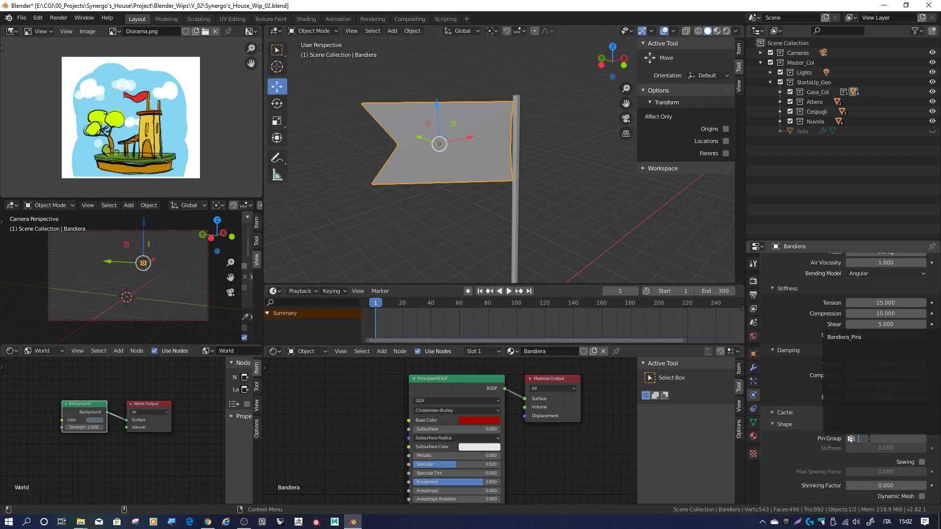
left_click(846, 337)
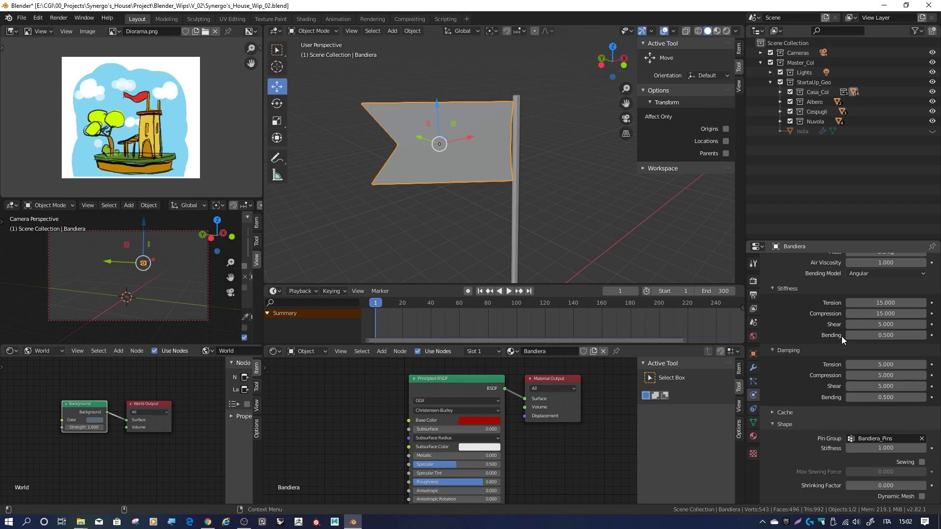
Step: Play the pinned flag simulation to check it droops from the pole, then rewind to frame 1
left_click(509, 292)
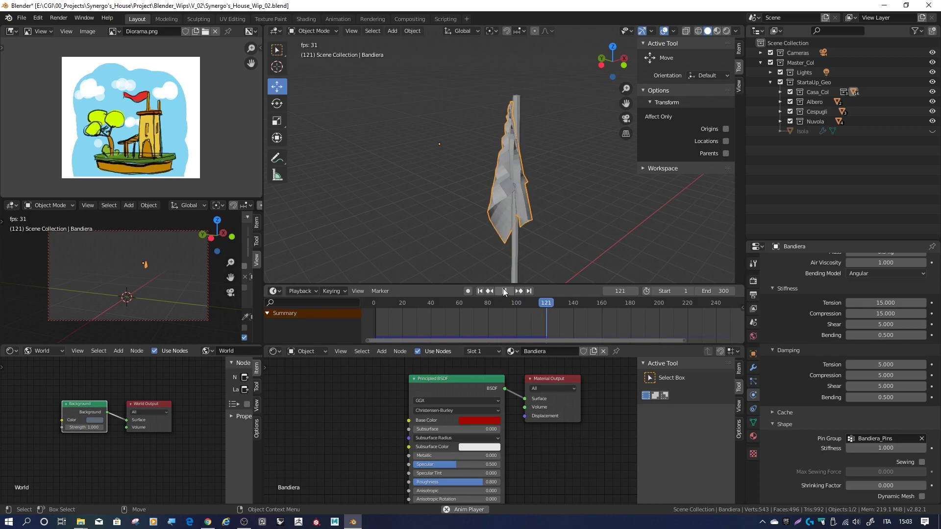
mouse_move(543, 195)
middle_mouse_down()
mouse_move(583, 196)
mouse_move(524, 276)
middle_mouse_up()
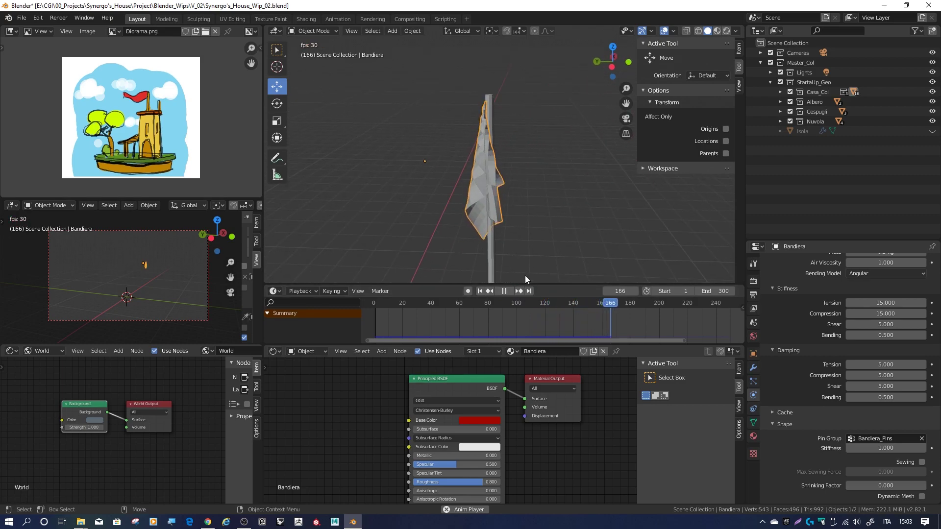
left_click(504, 293)
left_click(479, 291)
mouse_move(493, 238)
middle_mouse_down()
mouse_move(508, 184)
mouse_move(590, 212)
mouse_move(586, 201)
mouse_move(542, 207)
mouse_move(601, 208)
middle_mouse_up()
scroll(788, 403, "down", 3)
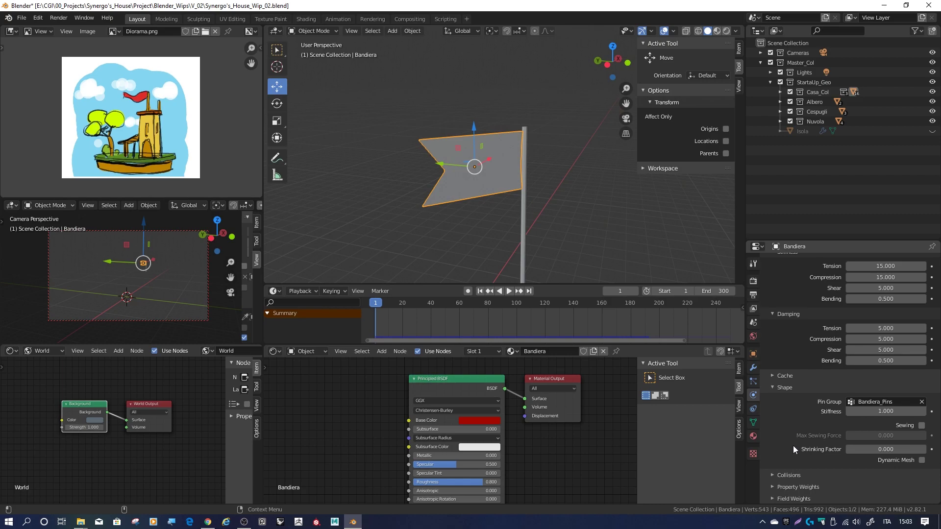
Step: Enable cloth Self Collisions on the flag and test the simulation
left_click(792, 477)
scroll(805, 440, "down", 4)
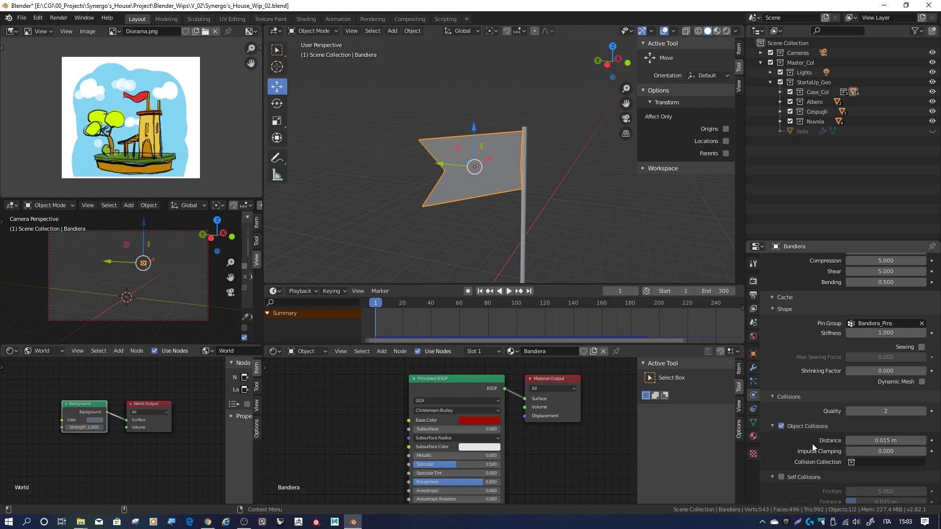
scroll(813, 431, "down", 3)
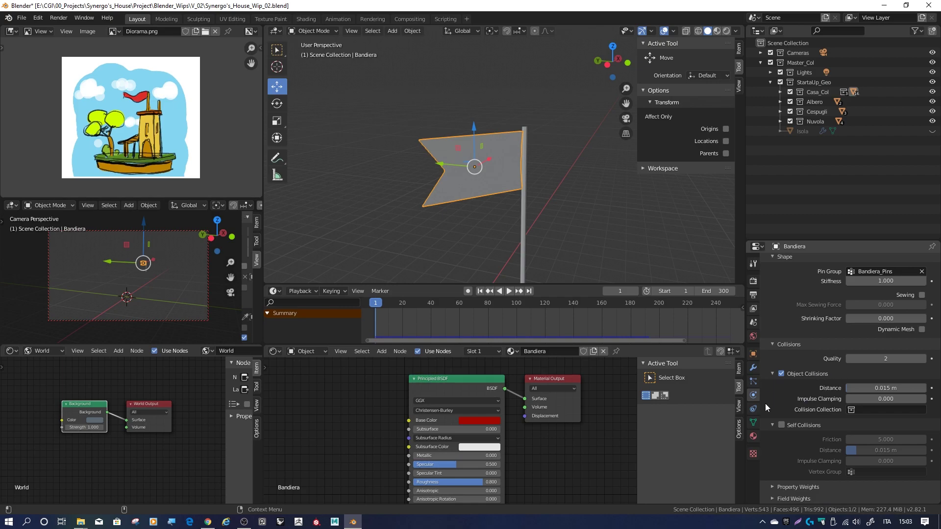
left_click(781, 425)
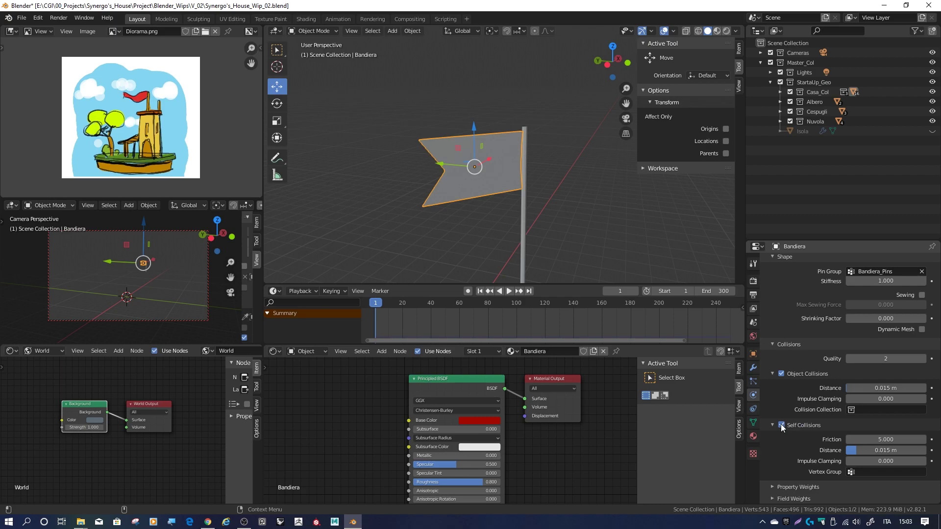
left_click(509, 291)
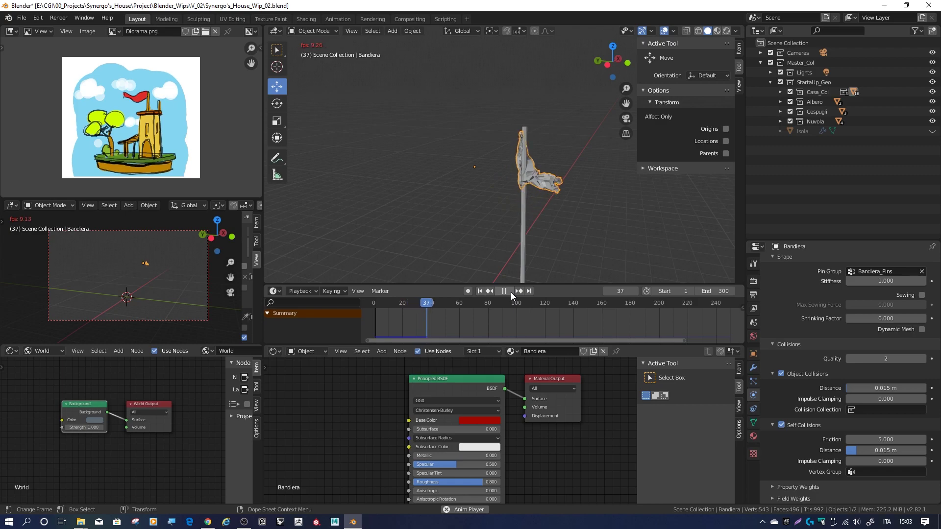
left_click(503, 291)
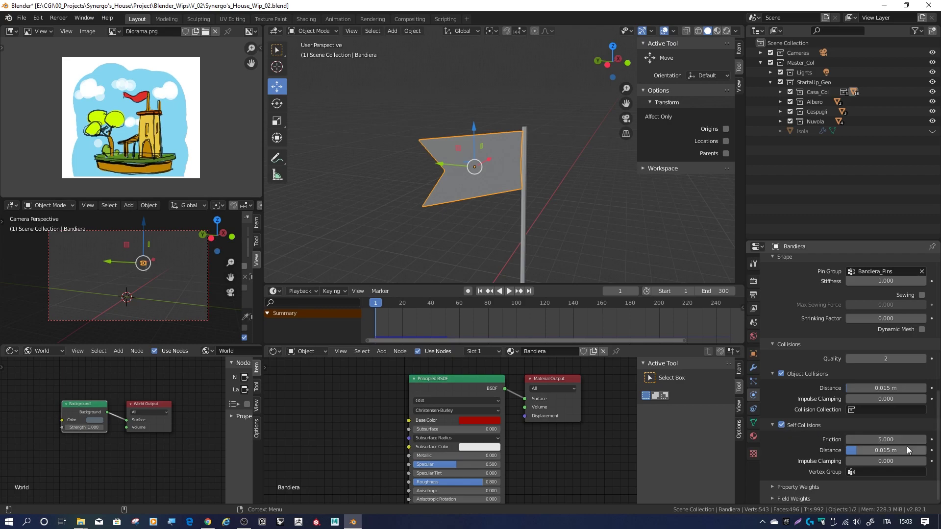
Step: Set the self-collision Distance to 0.001 m and replay the simulation
left_click(888, 450)
type("0.")
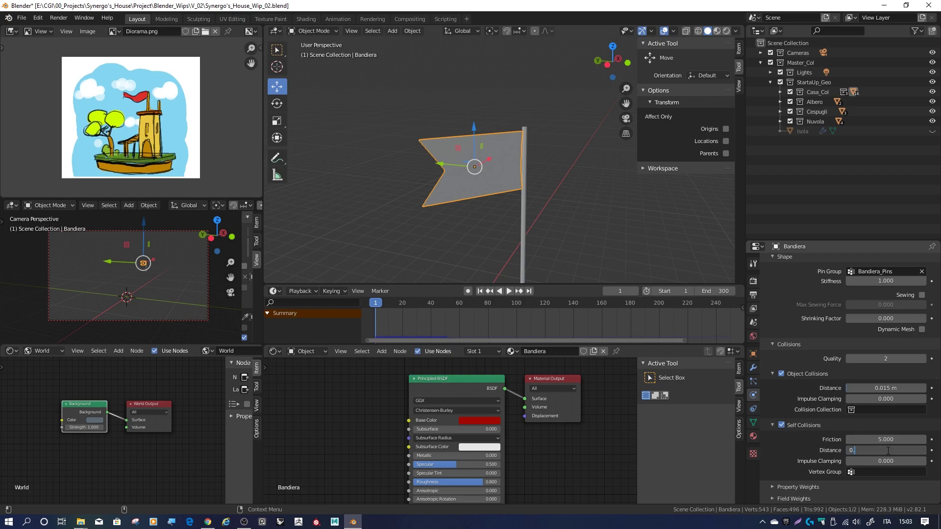
type("001")
key("Return")
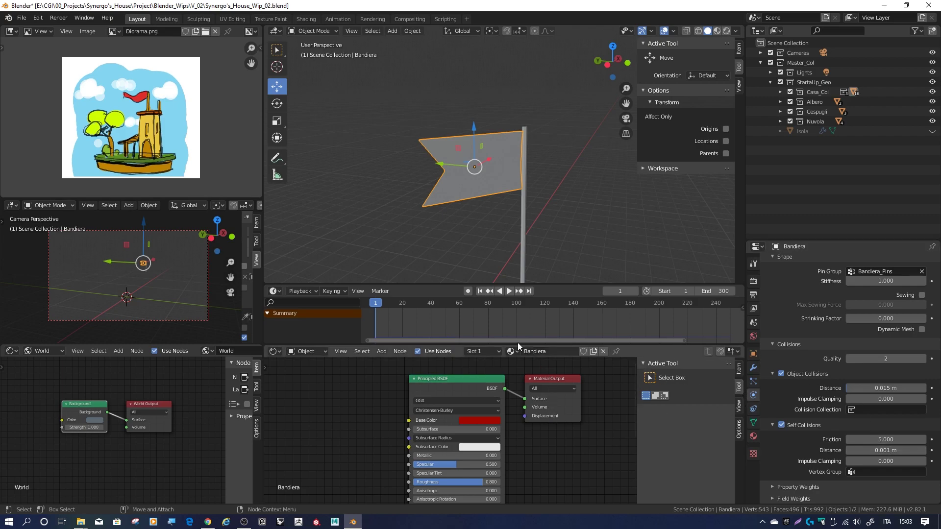
left_click(509, 291)
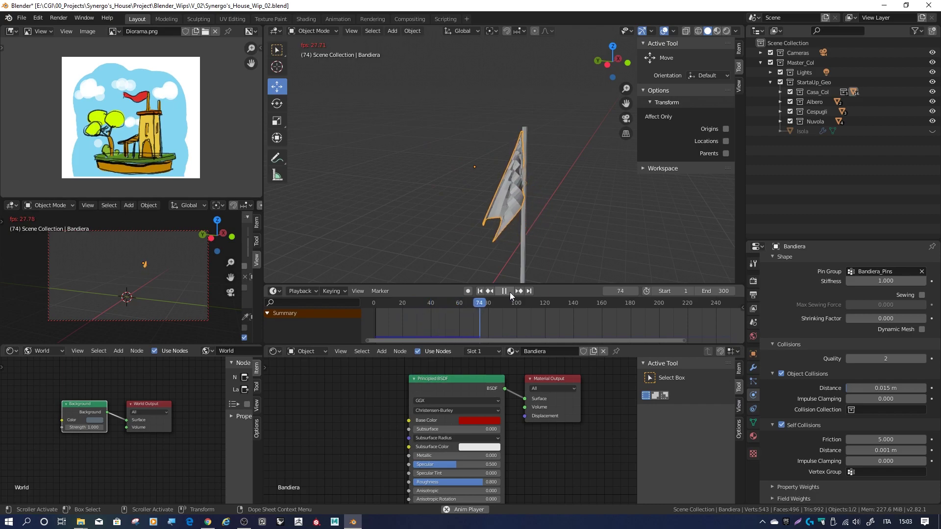
left_click(501, 291)
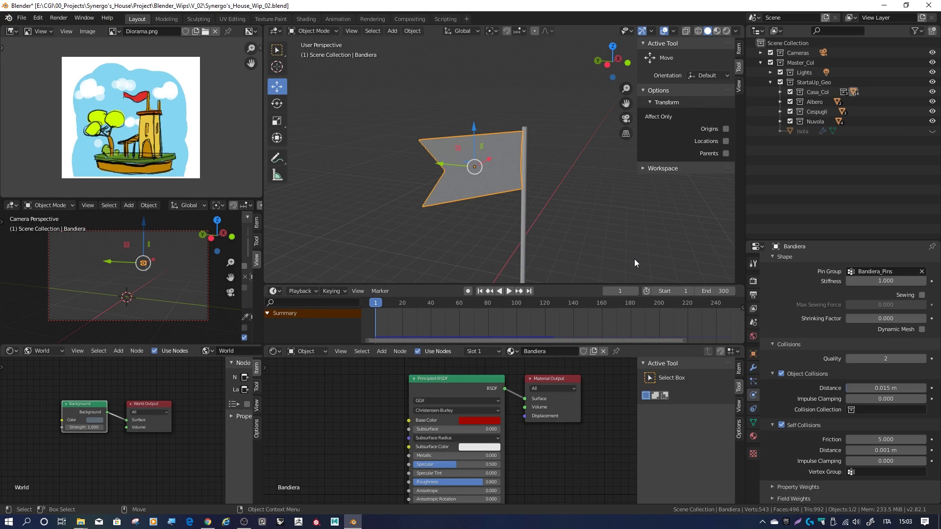
Step: Give the flag smooth shading and replay the simulation, then rewind to frame 1
right_click(512, 152)
right_click(490, 145)
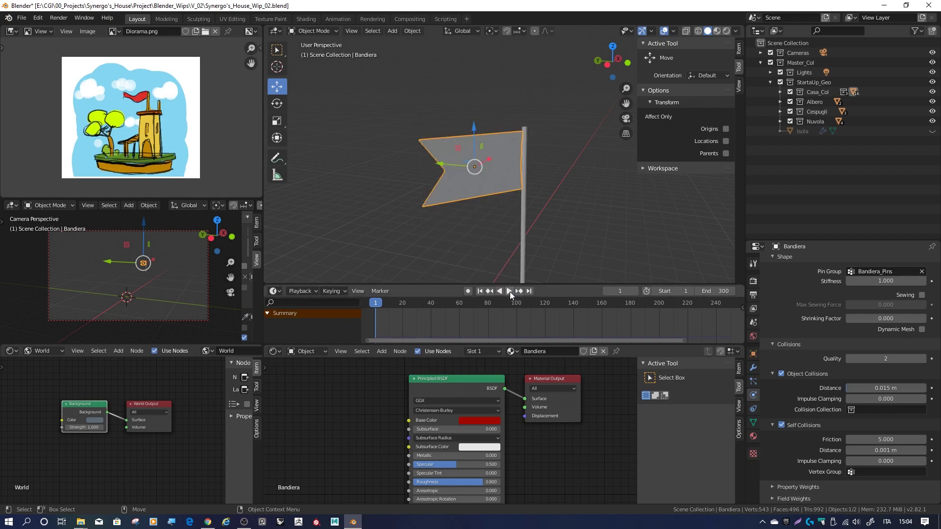
left_click(510, 291)
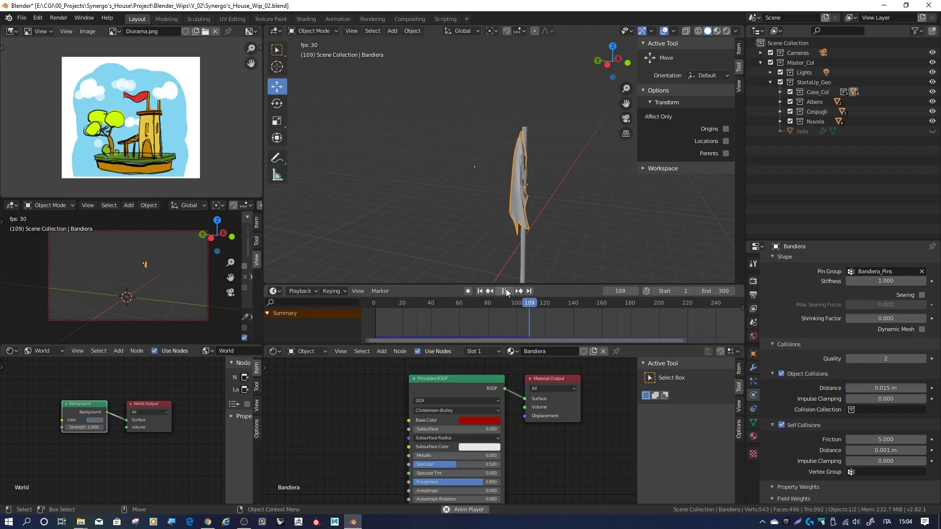
left_click(506, 290)
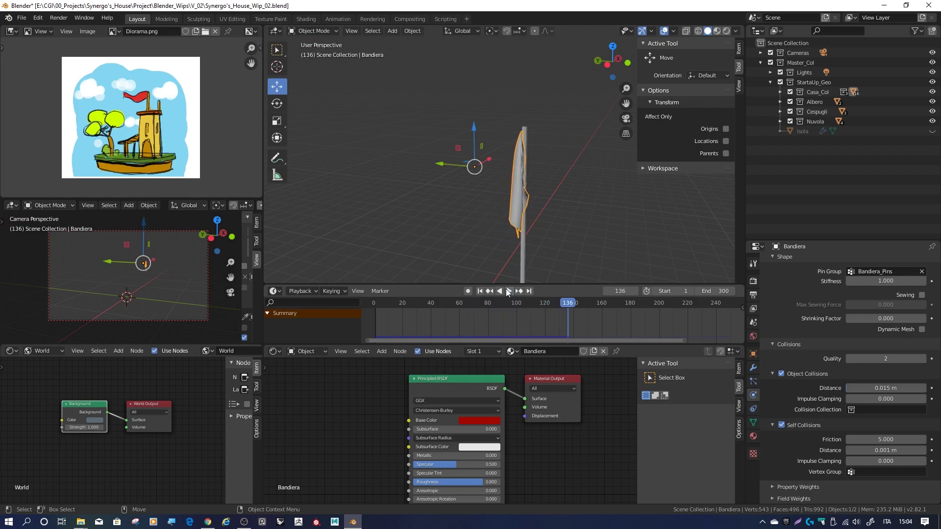
left_click(479, 290)
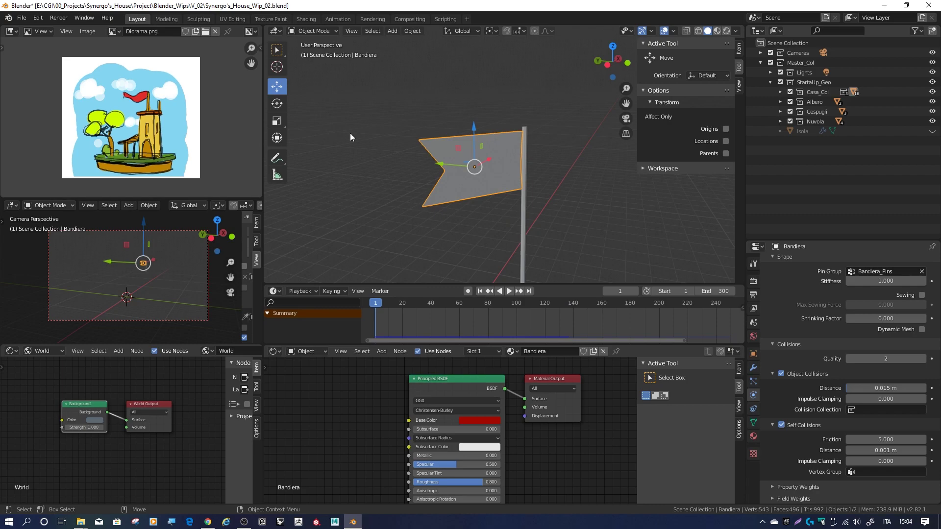
Step: Scroll the Physics properties back to the top and deselect Bandiera
middle_click_drag(546, 102, 563, 103)
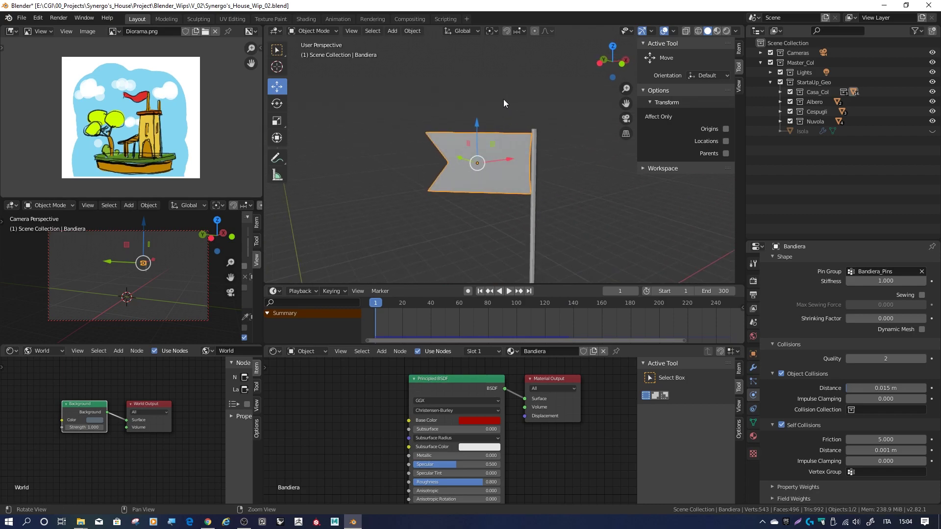
mouse_move(457, 84)
middle_mouse_down()
mouse_move(501, 89)
mouse_move(527, 108)
mouse_move(527, 122)
mouse_move(464, 143)
mouse_move(552, 144)
mouse_move(485, 106)
mouse_move(540, 141)
middle_mouse_up()
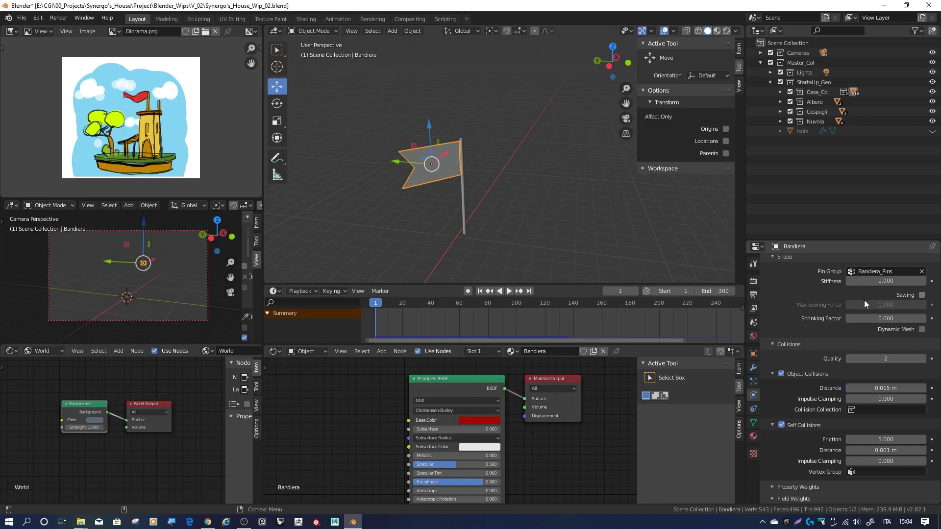
scroll(851, 372, "up", 5)
scroll(851, 368, "up", 5)
scroll(851, 365, "up", 5)
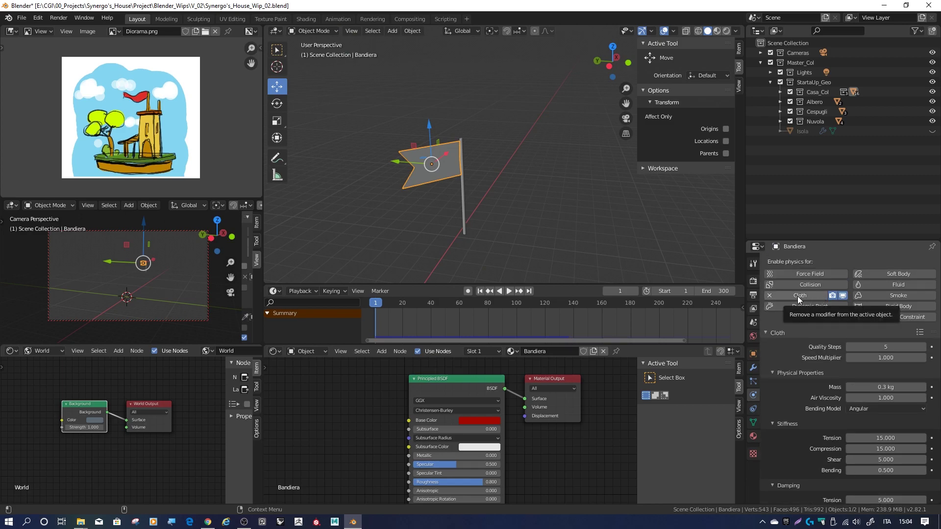
left_click(423, 104)
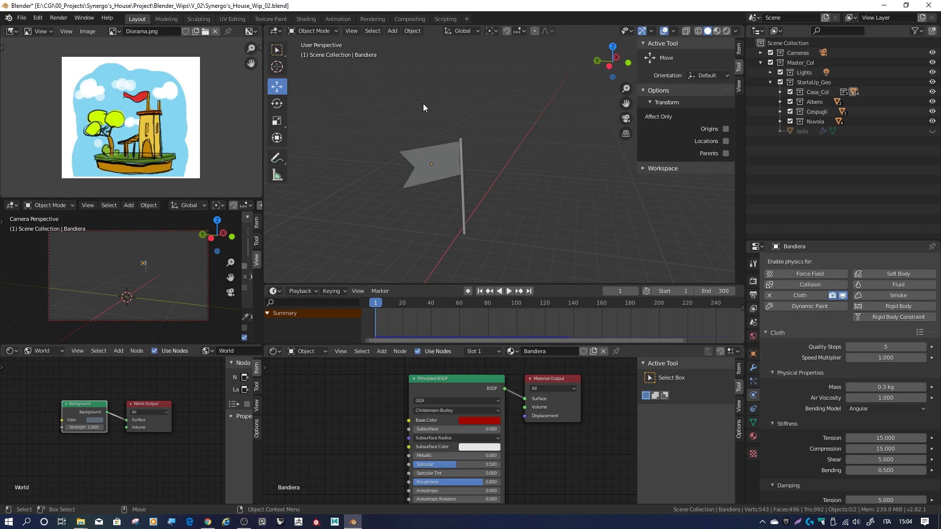
left_click(395, 31)
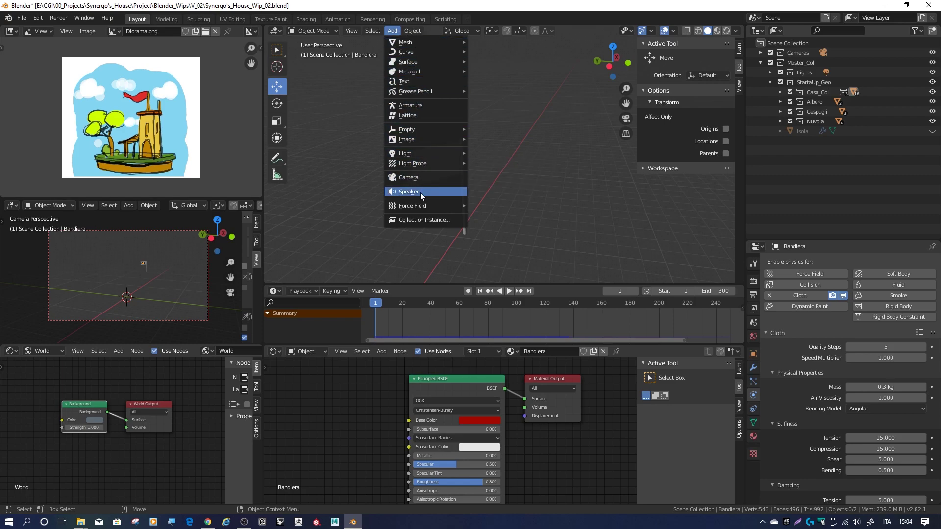
Step: Add a Wind force field and move it on the ground plane toward the flag
mouse_move(412, 206)
left_click(494, 215)
mouse_move(493, 215)
middle_mouse_down()
mouse_move(501, 163)
mouse_move(533, 162)
mouse_move(525, 174)
mouse_move(540, 97)
mouse_move(485, 160)
mouse_move(555, 172)
mouse_move(516, 185)
middle_mouse_up()
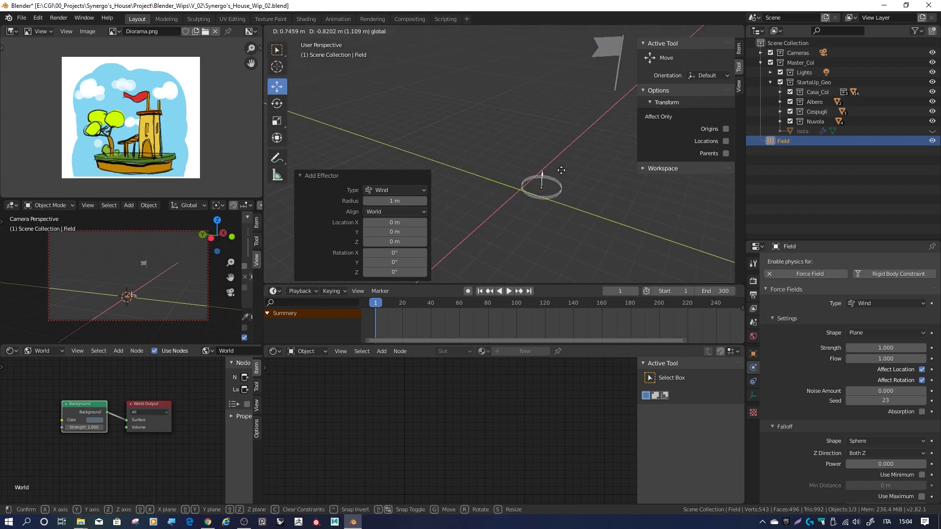
left_click_drag(516, 185, 610, 159)
mouse_move(611, 186)
middle_mouse_down()
mouse_move(566, 216)
mouse_move(566, 167)
middle_mouse_up()
left_click_drag(567, 167, 573, 74)
mouse_move(574, 74)
middle_mouse_down()
mouse_move(607, 152)
mouse_move(550, 204)
mouse_move(533, 155)
mouse_move(514, 147)
mouse_move(559, 140)
mouse_move(557, 172)
mouse_move(566, 157)
mouse_move(546, 146)
mouse_move(554, 182)
middle_mouse_up()
key("g")
key("shift+z")
left_click(515, 155)
Step: Place the wind field beside the flag, rotate it -74.1° on X, and play to test
middle_click_drag(495, 142, 495, 152)
key("g")
left_click(519, 182)
mouse_move(519, 181)
middle_mouse_down()
mouse_move(573, 107)
mouse_move(560, 120)
middle_mouse_up()
key("shift+space")
key("r")
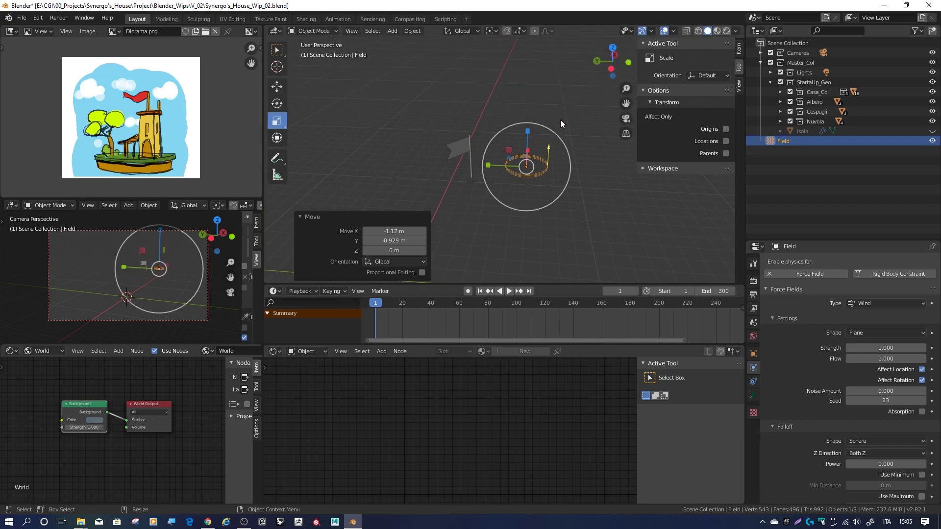
mouse_move(518, 137)
left_mouse_down()
mouse_move(487, 148)
mouse_move(470, 179)
left_mouse_up()
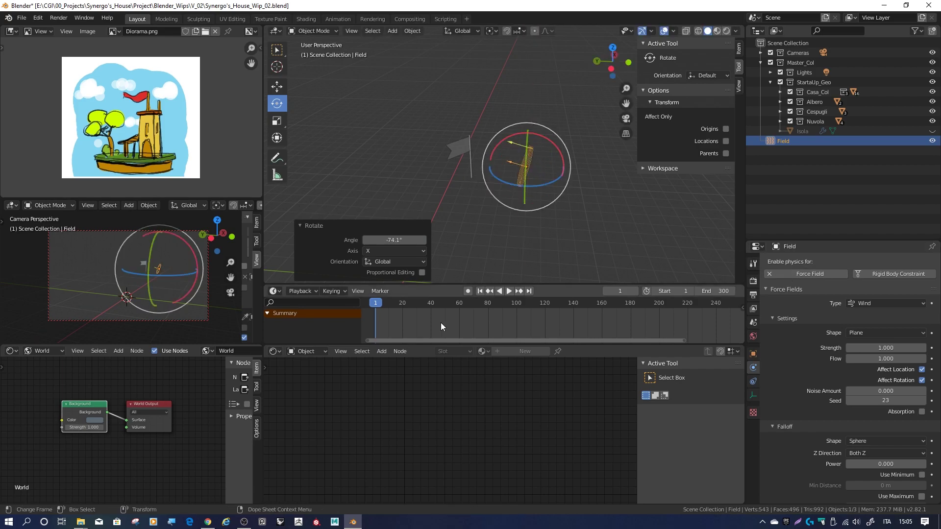
left_click(511, 292)
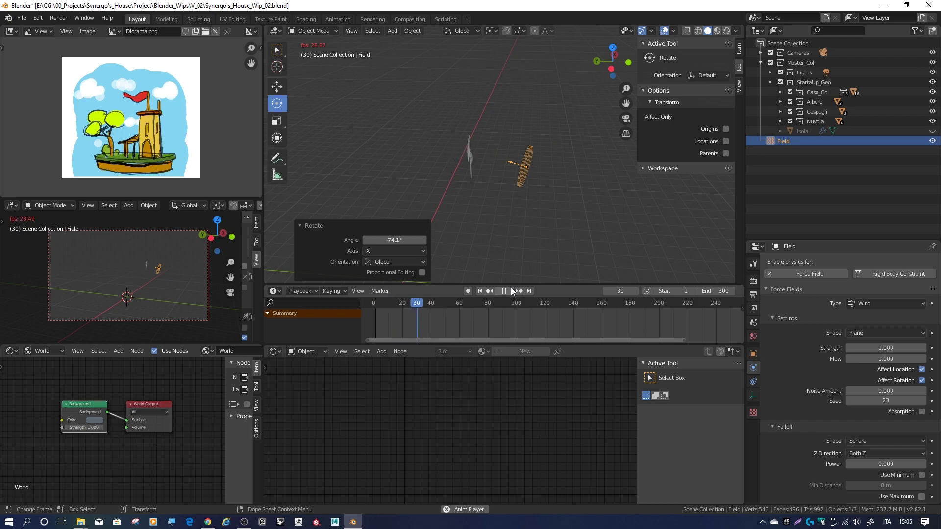
left_click(504, 291)
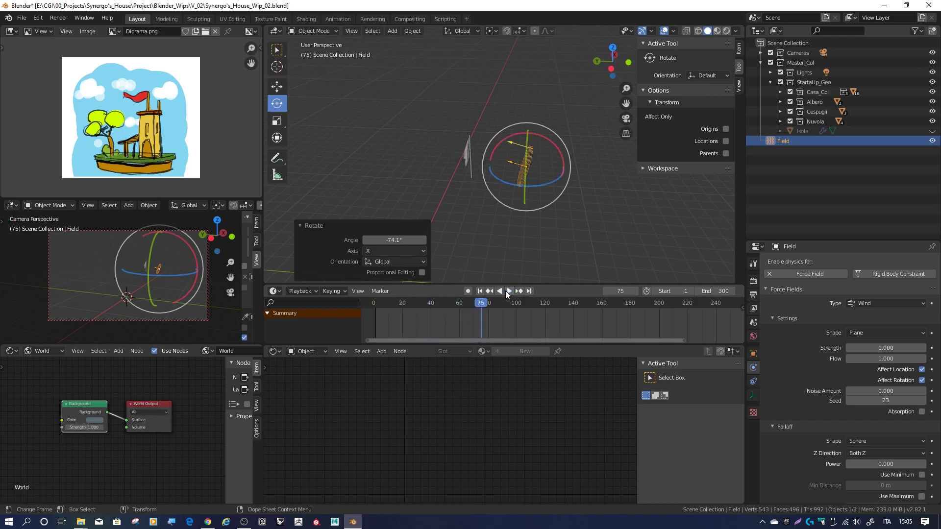
left_click(480, 292)
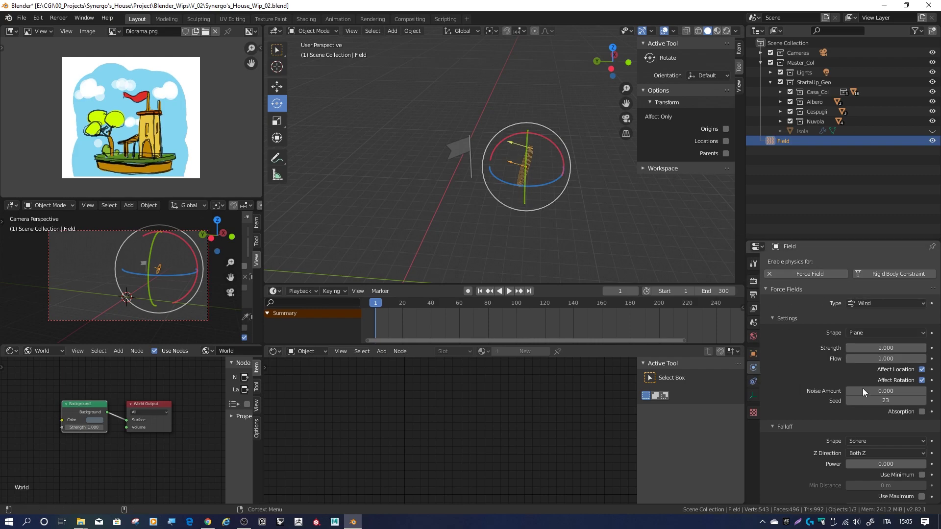
scroll(810, 343, "down", 1)
scroll(811, 343, "up", 1)
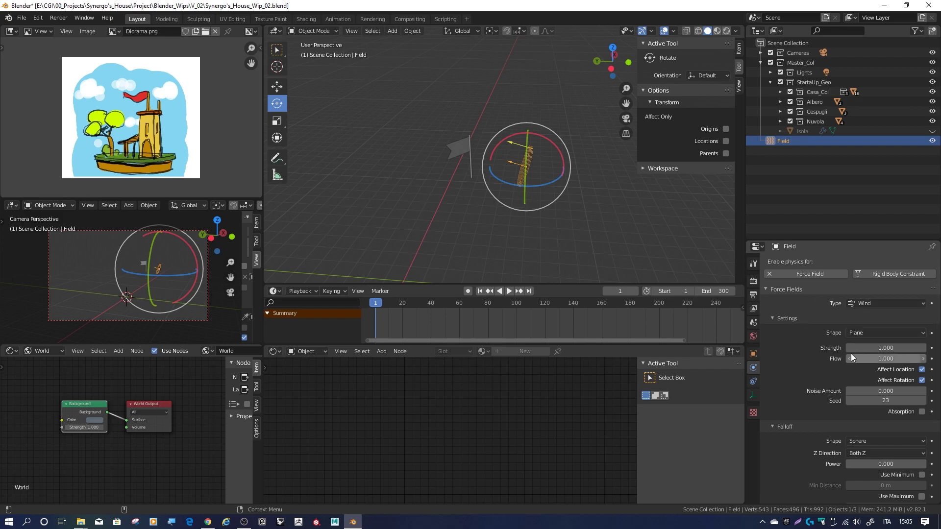
Step: Set the wind Strength to 500 and play the animation to test it
left_click(877, 347)
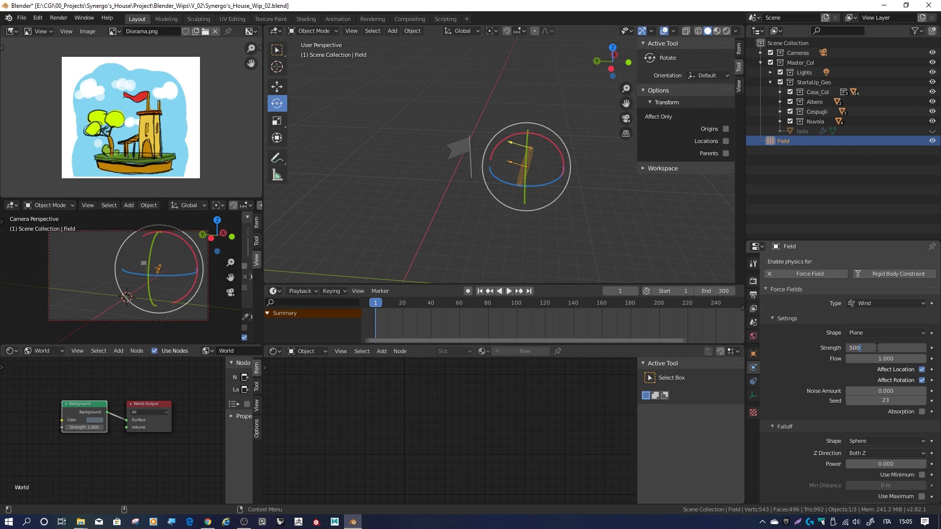
key("Return")
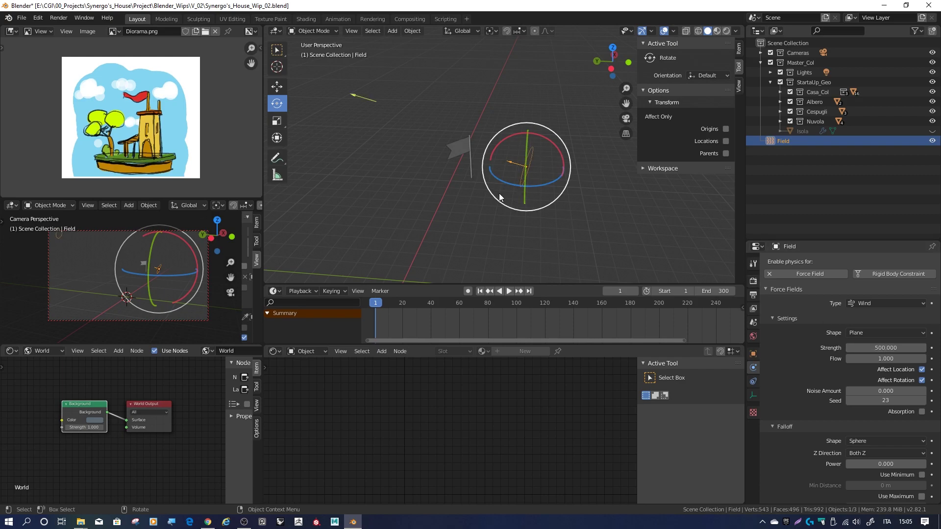
left_click(510, 290)
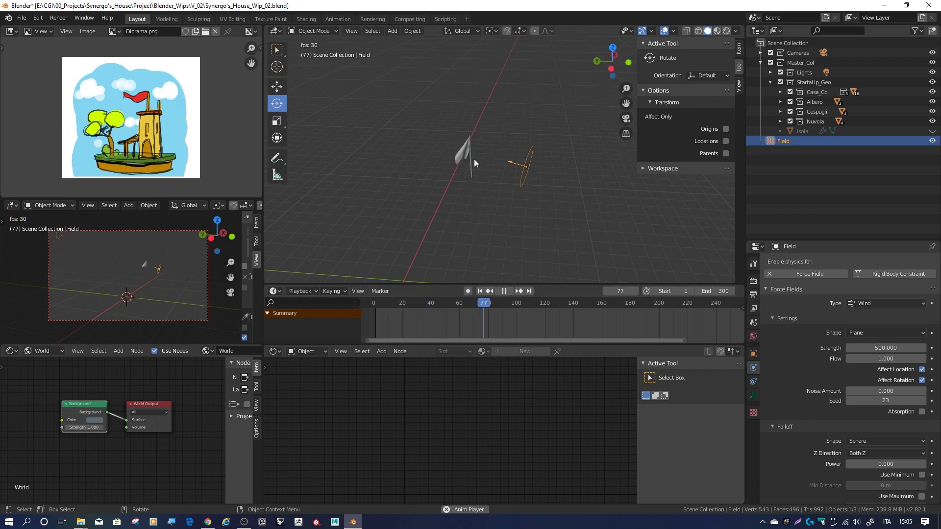
left_click(504, 291)
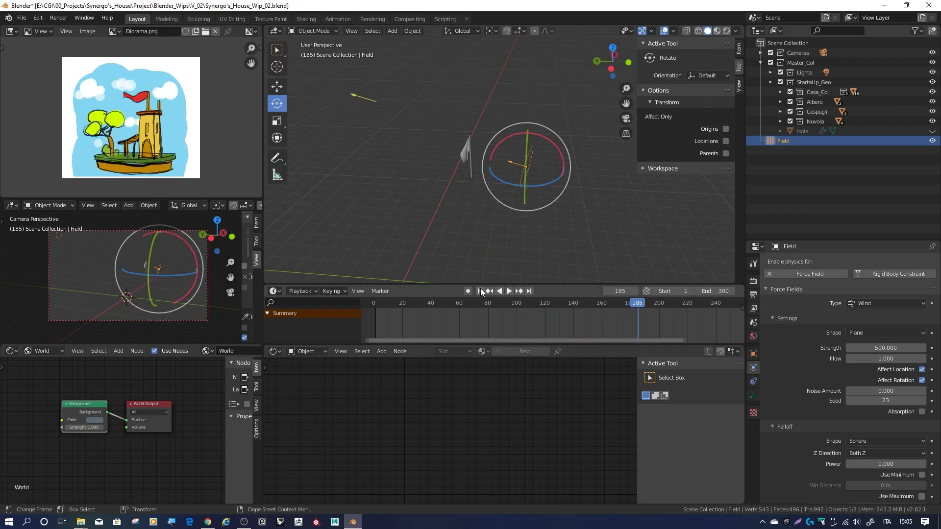
Step: Raise the wind Strength to 1000, replay the flag, and rewind to frame 1
left_click(887, 347)
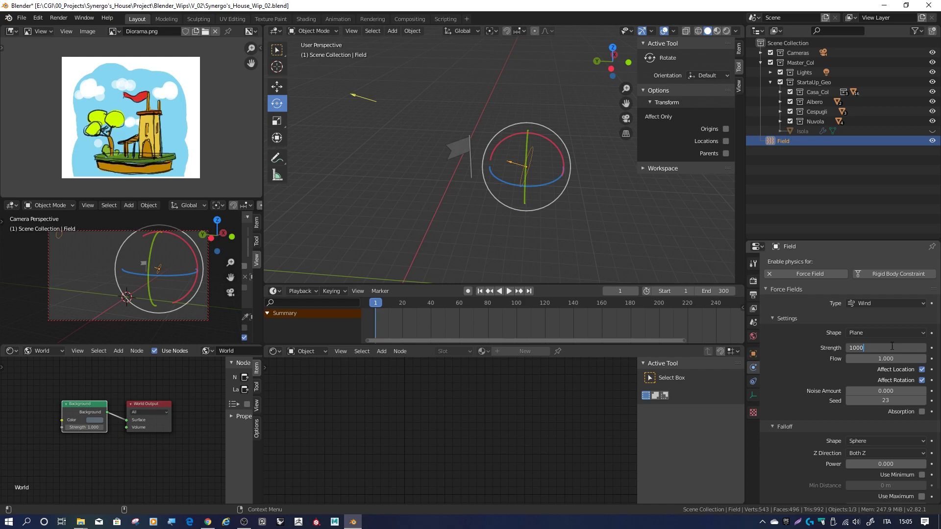
key("Return")
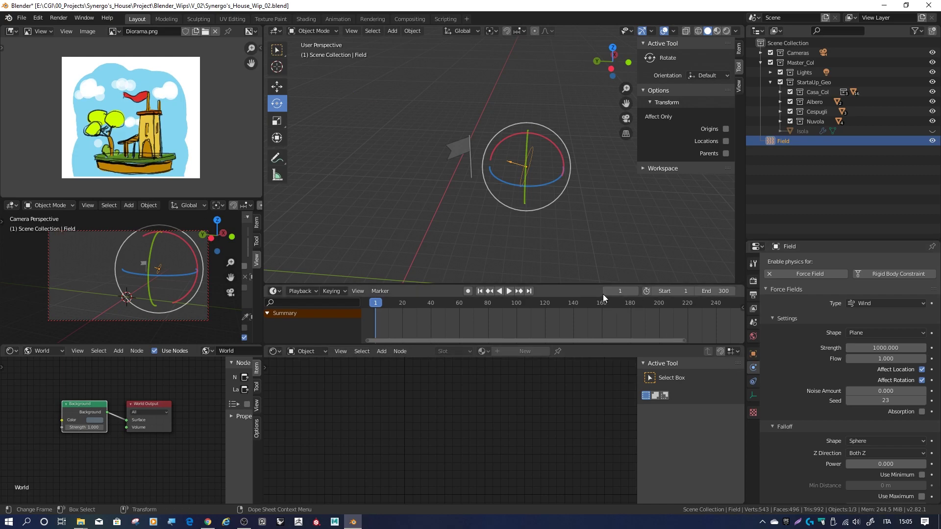
left_click(509, 291)
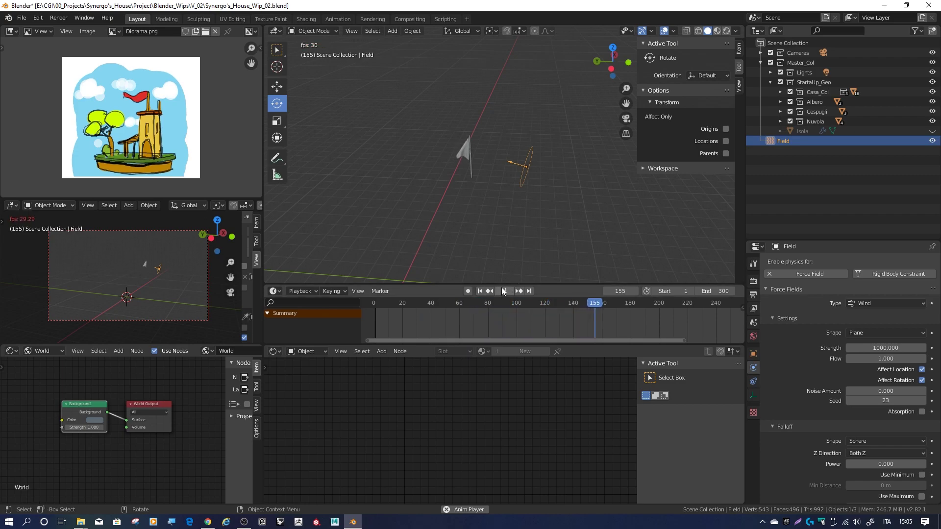
left_click(505, 291)
left_click(482, 291)
left_click(882, 348)
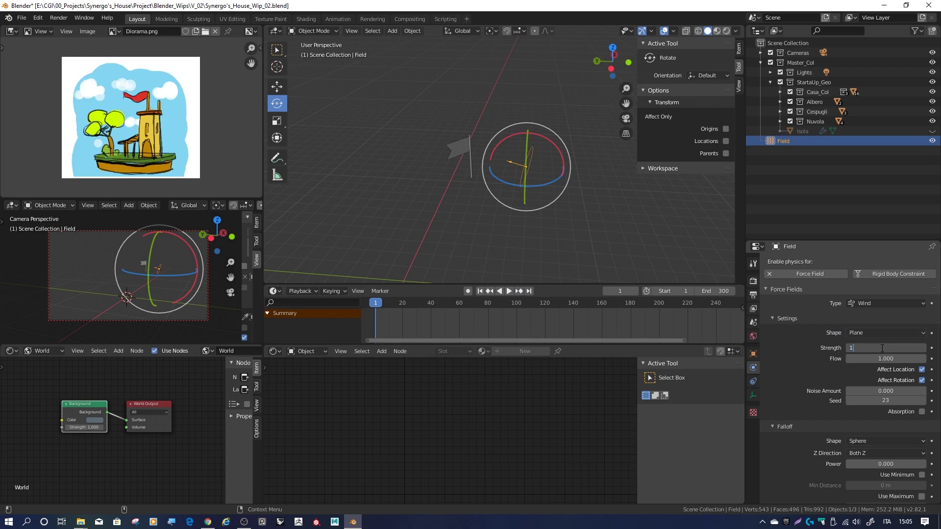
type("5000")
Step: Set the wind Strength to 5000 and play the animation to watch the flag wave
key("Return")
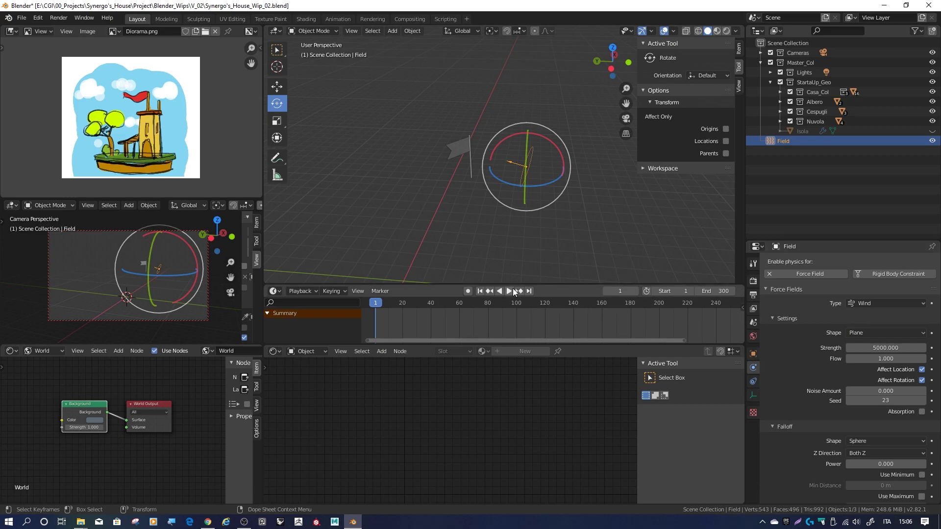
left_click(509, 291)
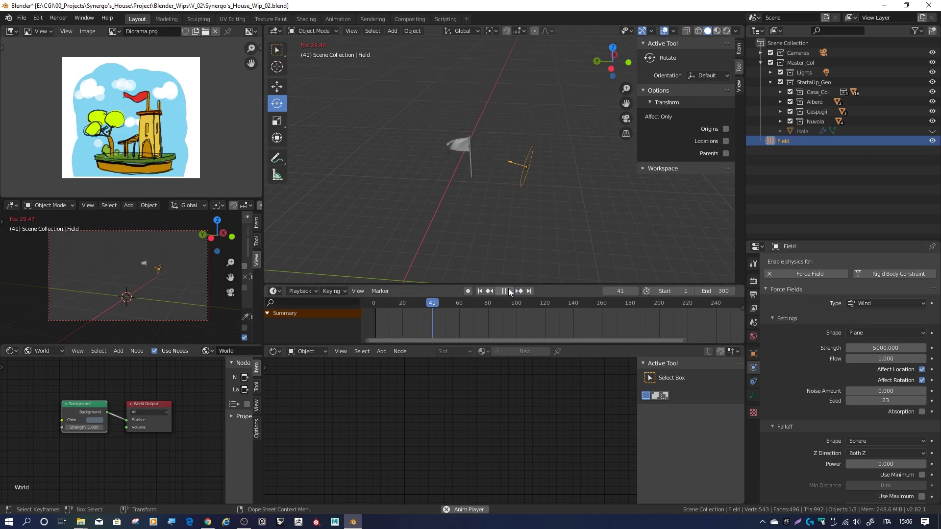
scroll(463, 147, "up", 2)
scroll(448, 139, "up", 4)
middle_click_drag(434, 153, 543, 190)
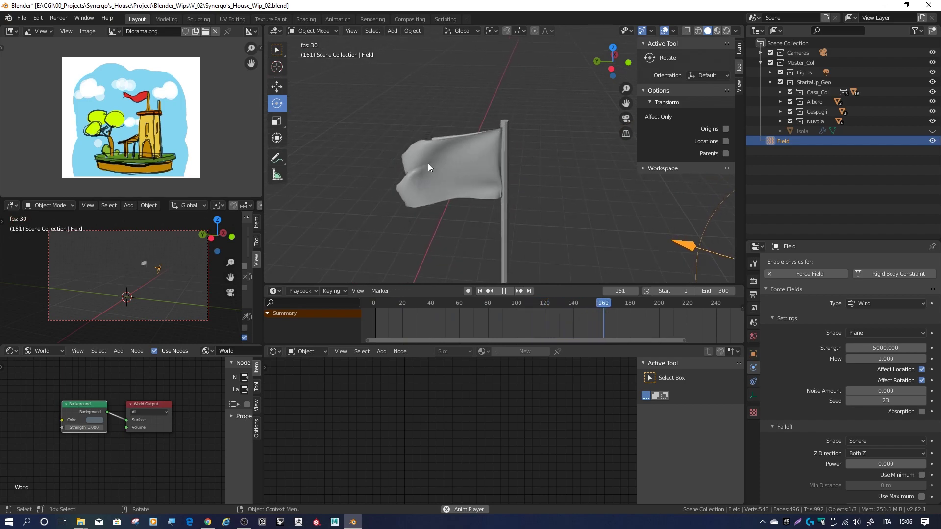
middle_click_drag(415, 151, 402, 122)
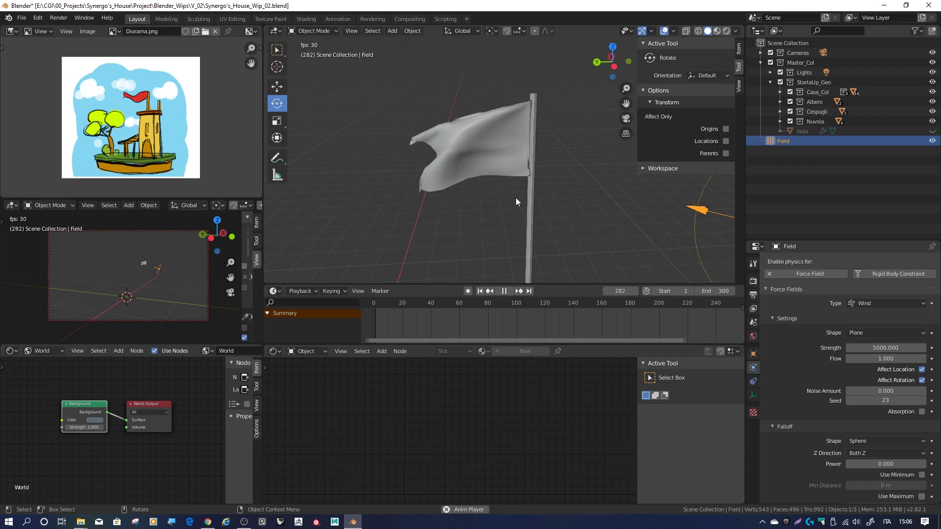
left_click(504, 291)
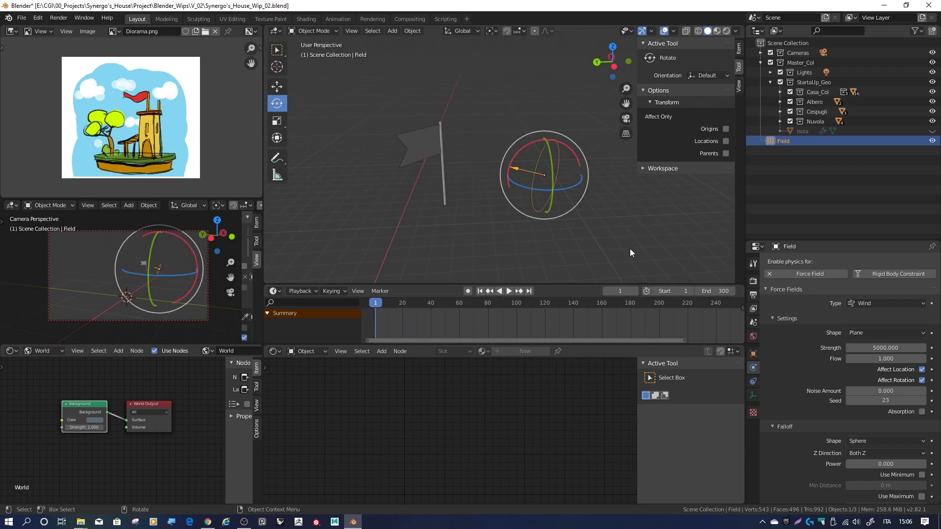
Step: Pan the view and replay the 5000-strength animation, then rewind to frame 1
middle_click_drag(618, 201, 392, 175, "shift")
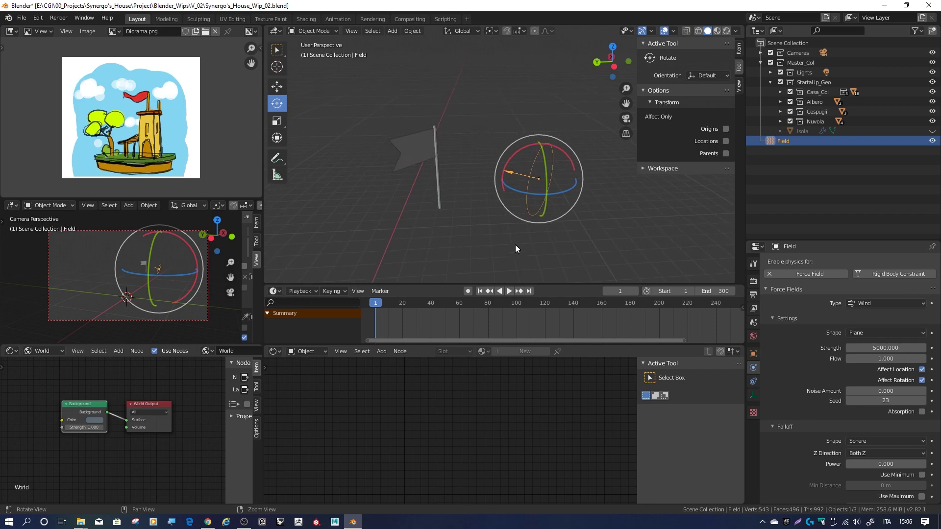
left_click(509, 291)
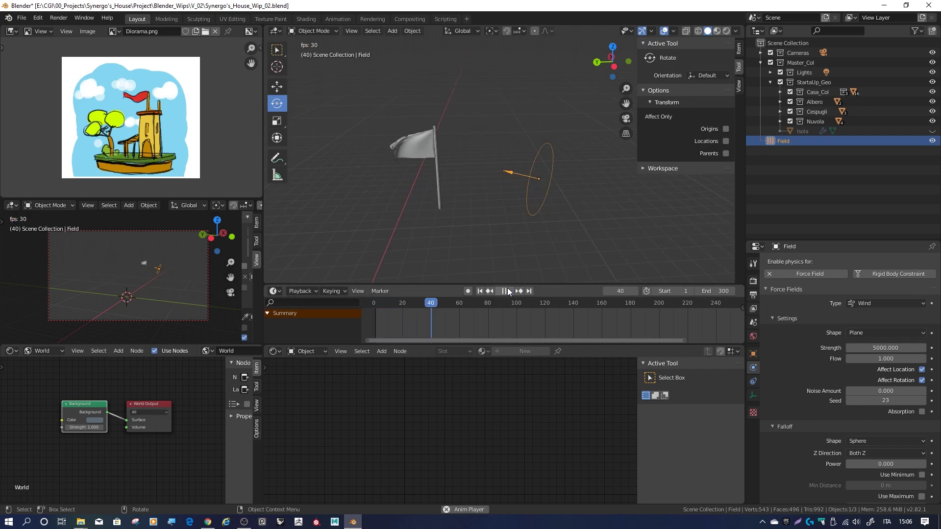
middle_click_drag(416, 175, 496, 219, "shift")
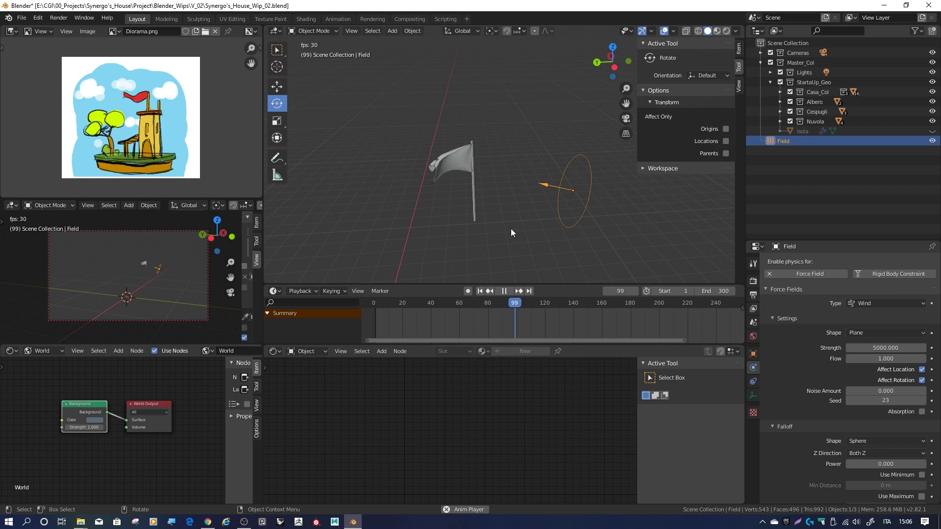
left_click(506, 291)
left_click(479, 291)
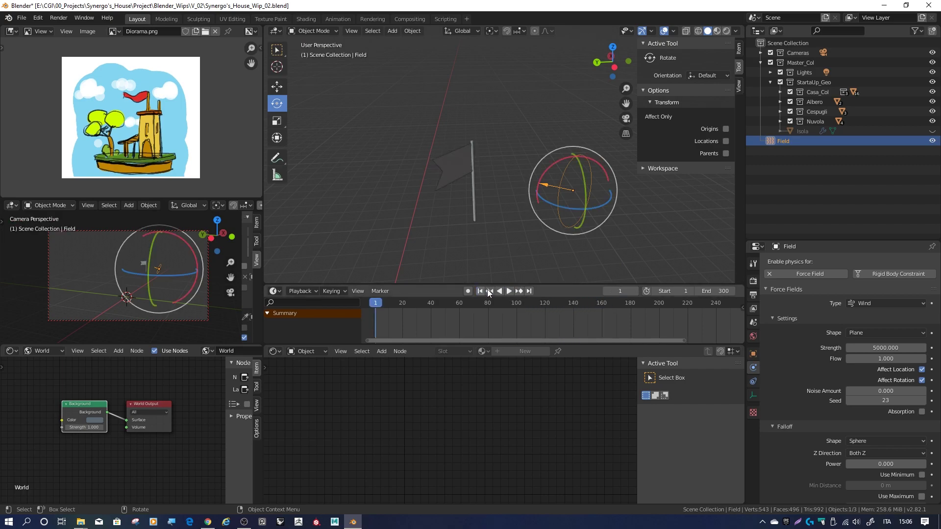
mouse_move(497, 210)
middle_mouse_down()
mouse_move(414, 190)
mouse_move(562, 207)
mouse_move(416, 197)
mouse_move(473, 210)
mouse_move(581, 201)
mouse_move(420, 195)
mouse_move(490, 211)
middle_mouse_up()
left_click(884, 349)
type("4000")
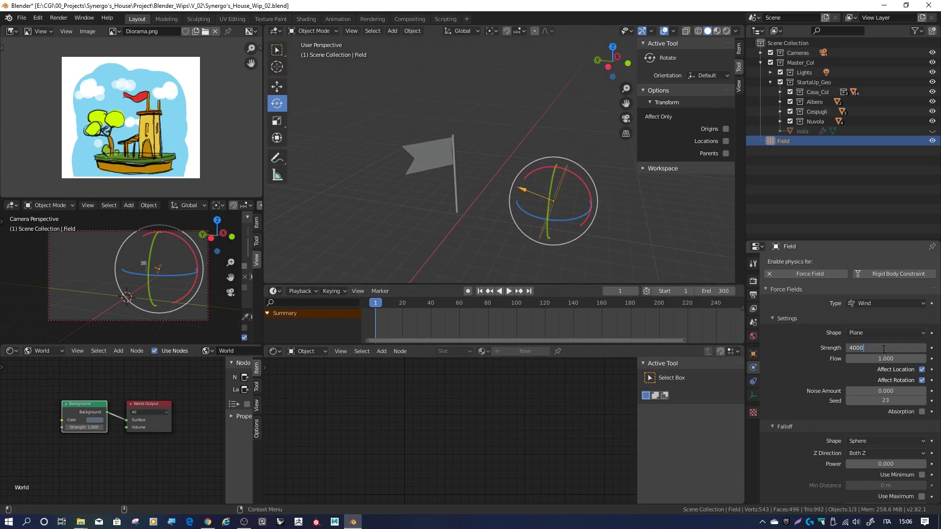
Step: Set the wind Strength to 4000 and slide the field slightly along the ground plane
key("Return")
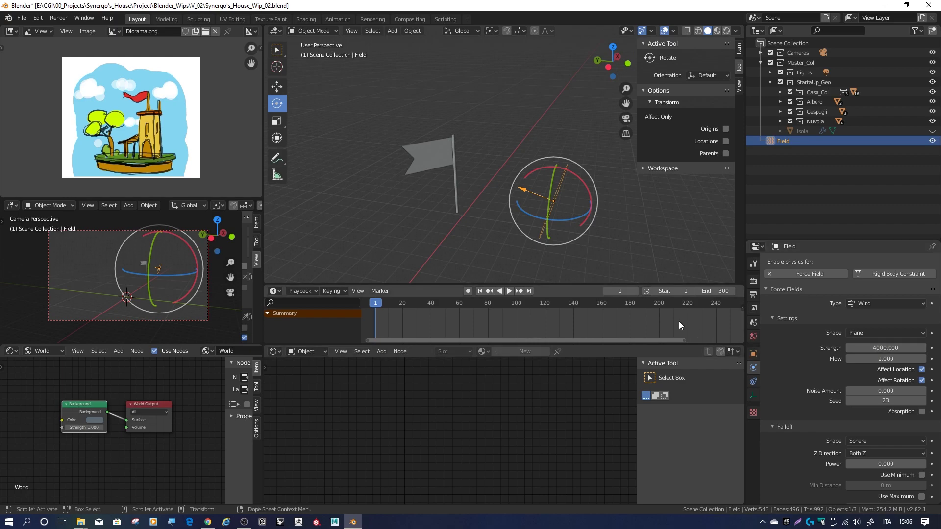
left_click(576, 209)
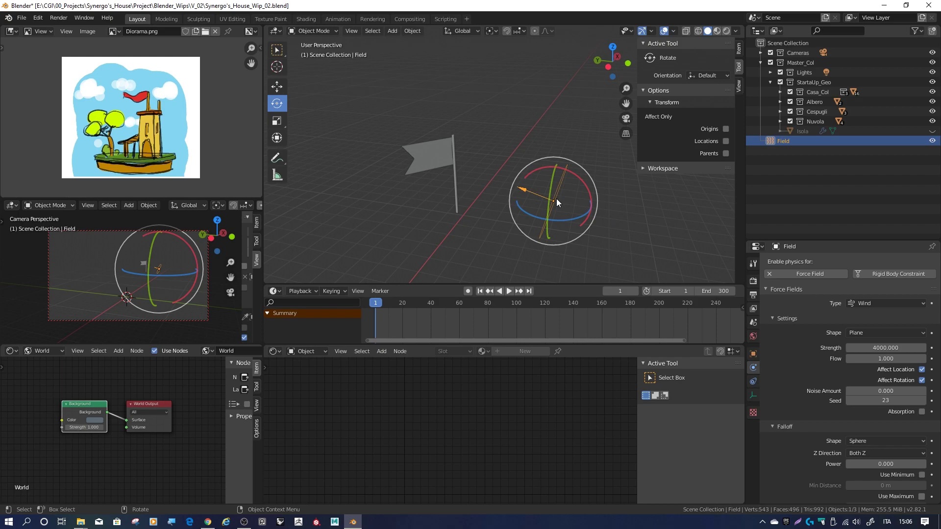
key("shift+space")
key("g")
middle_click_drag(600, 192, 568, 216)
left_click_drag(523, 203, 490, 218)
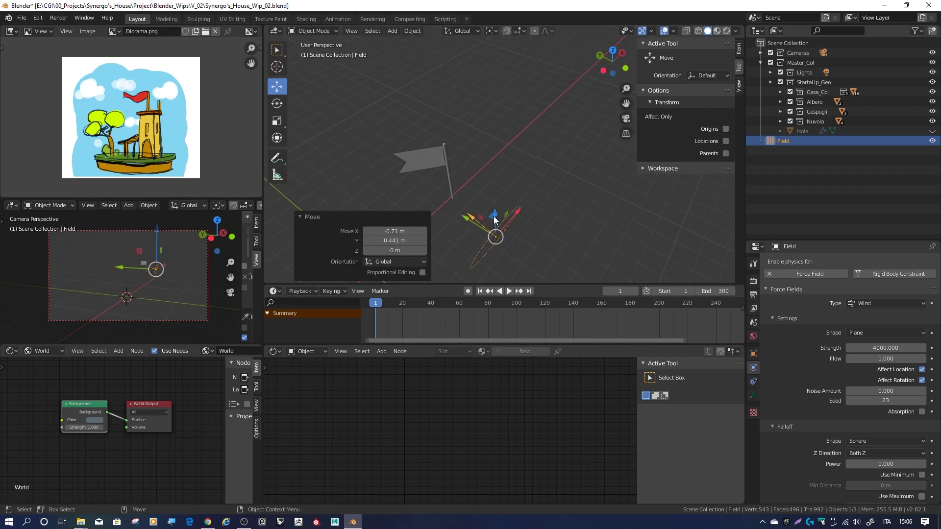
Step: Rotate the wind field -13.1° around Z
key("shift+space")
key("r")
left_click_drag(506, 267, 495, 265)
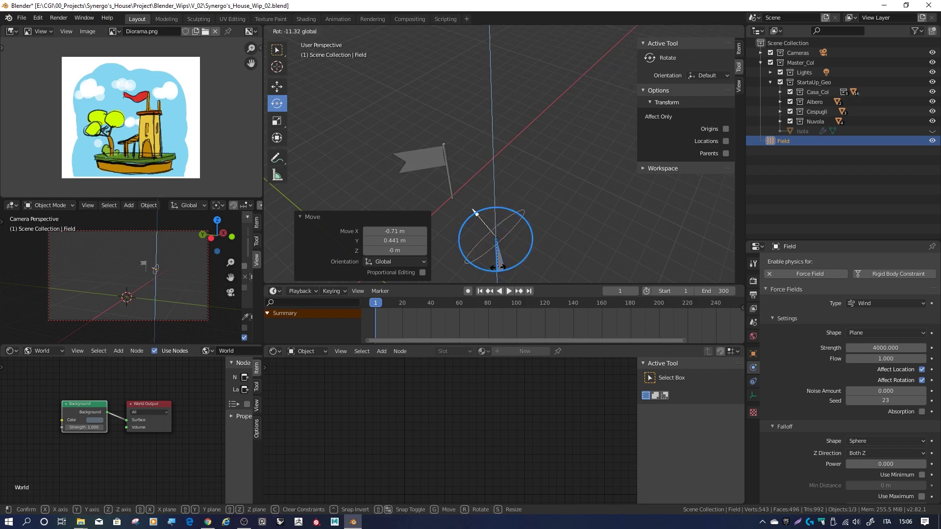
mouse_move(513, 176)
middle_mouse_down()
mouse_move(590, 137)
mouse_move(592, 145)
mouse_move(555, 89)
middle_mouse_up()
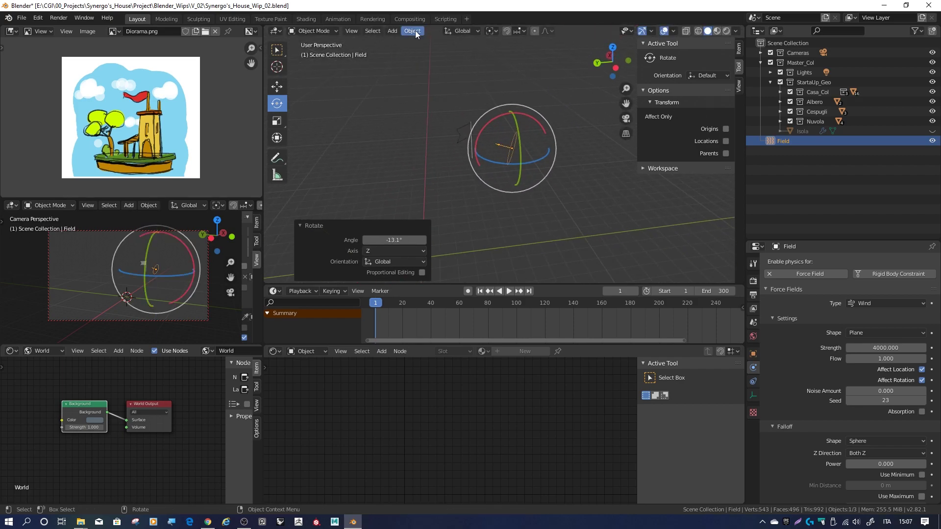
left_click(398, 31)
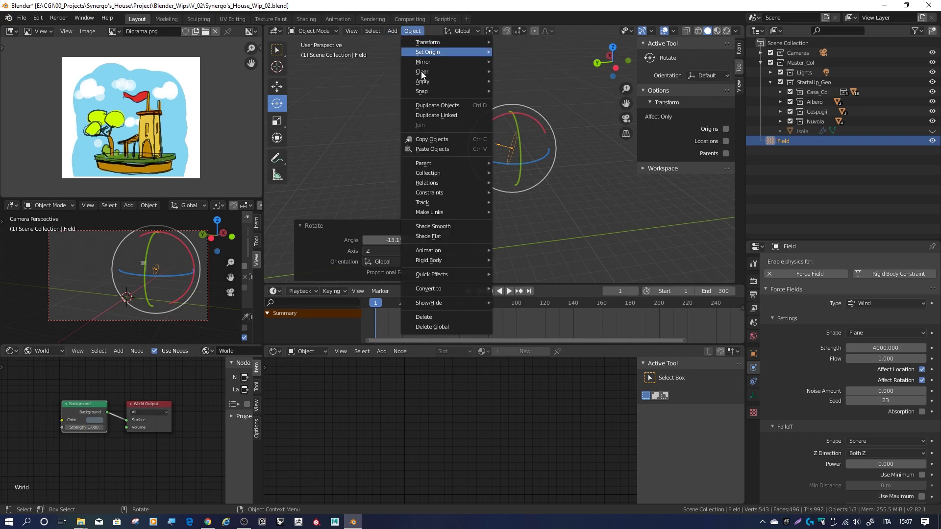
Step: Isolate the Wind field with Hide Unselected, then Show Hidden Objects and deselect everything
mouse_move(429, 302)
left_click(530, 326)
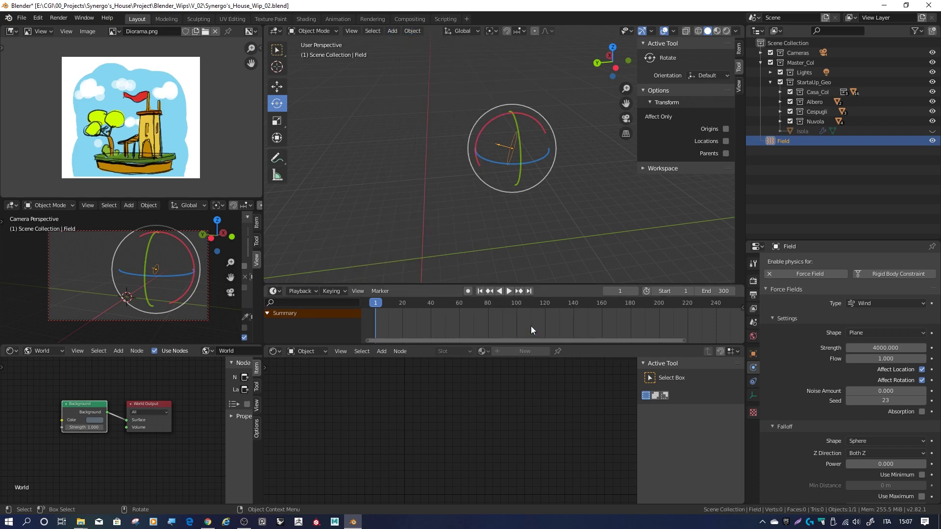
left_click(407, 31)
mouse_move(430, 301)
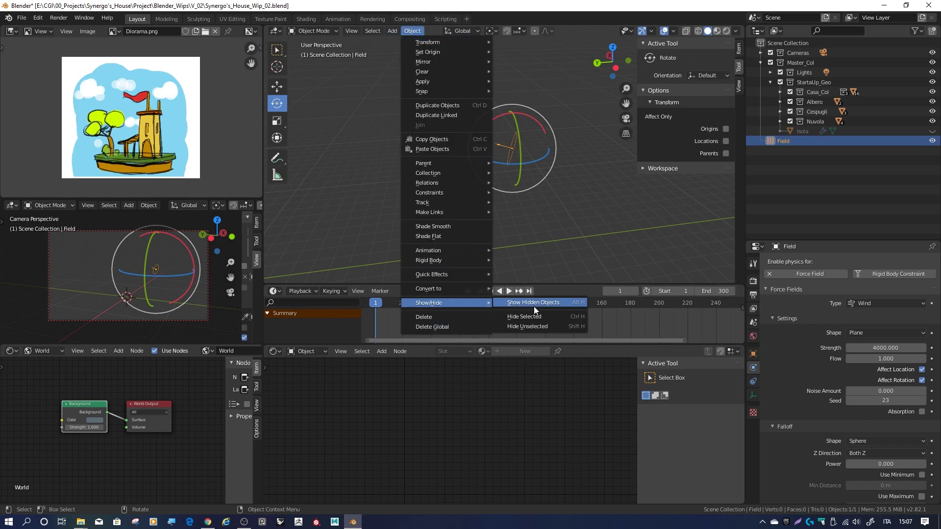
left_click(519, 302)
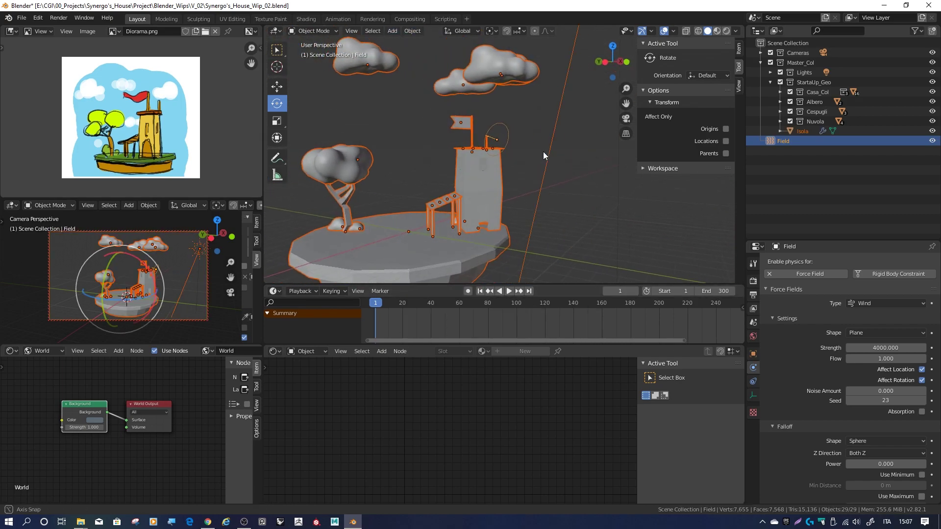
key("alt+a")
scroll(513, 128, "down", 3)
middle_click_drag(512, 128, 536, 129)
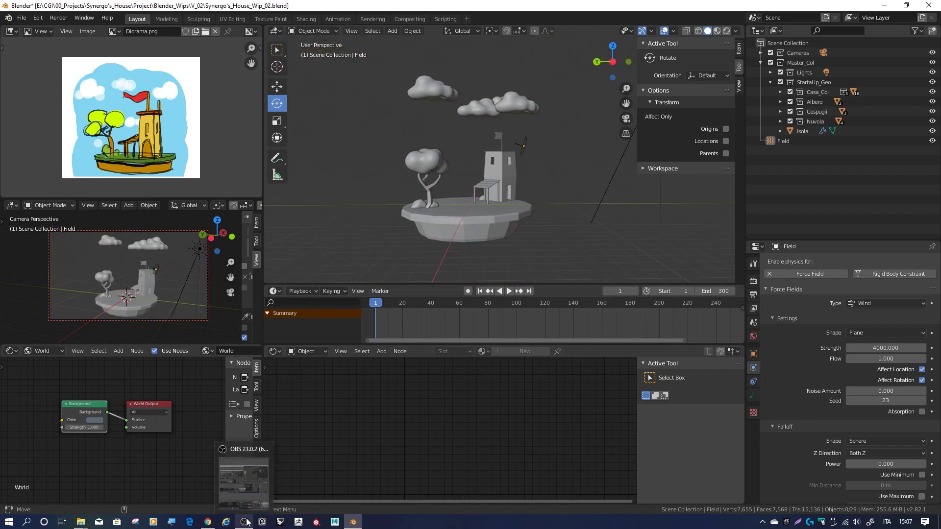
left_click(246, 484)
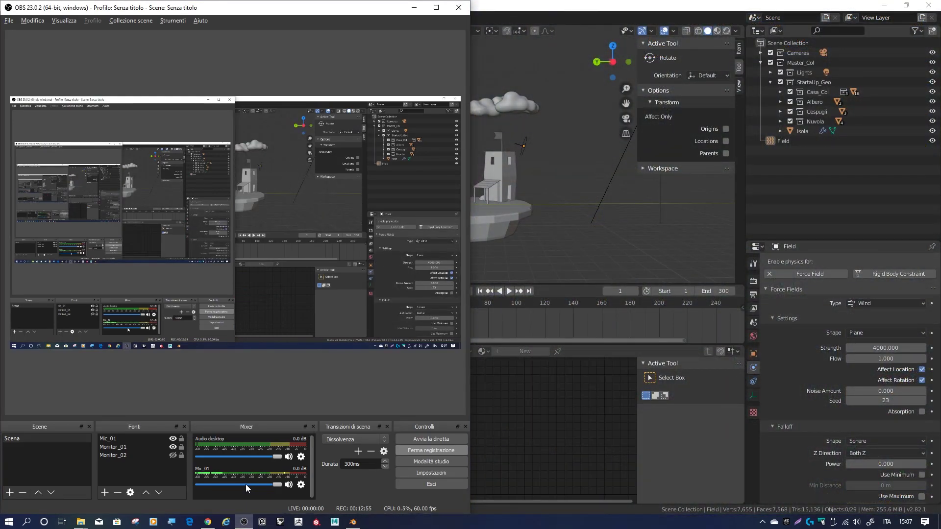
left_click(597, 272)
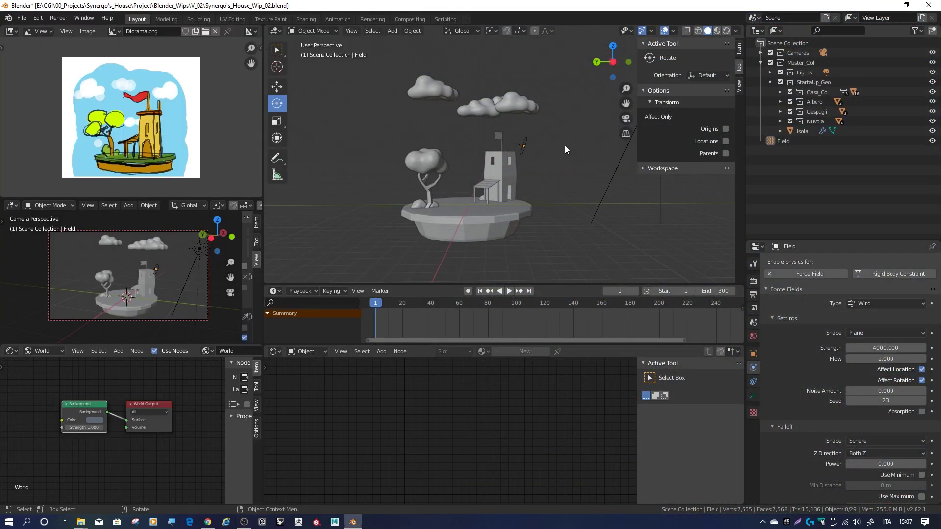
Step: Frame the whole island diorama in the viewport, then play and stop the animation
middle_click_drag(541, 133, 550, 149)
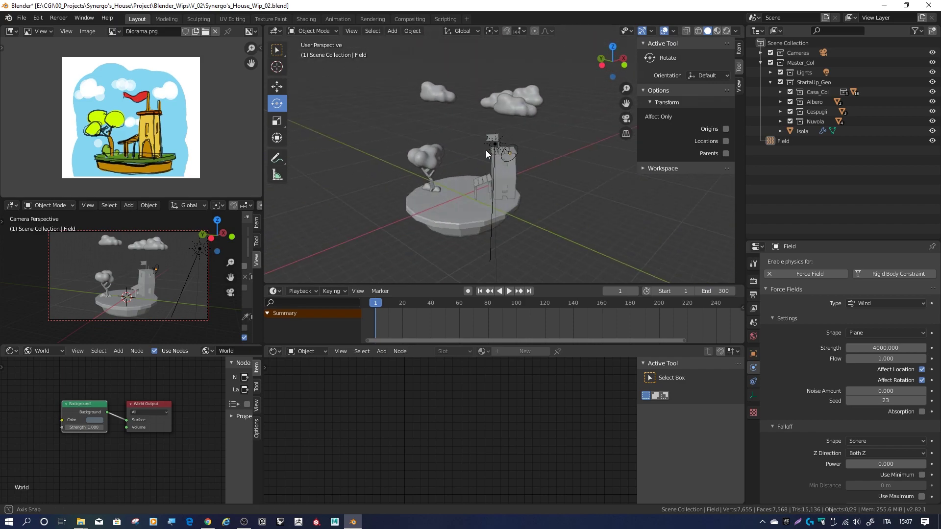
mouse_move(527, 128)
middle_mouse_down()
mouse_move(557, 126)
mouse_move(473, 131)
mouse_move(578, 137)
mouse_move(515, 151)
mouse_move(562, 127)
middle_mouse_up()
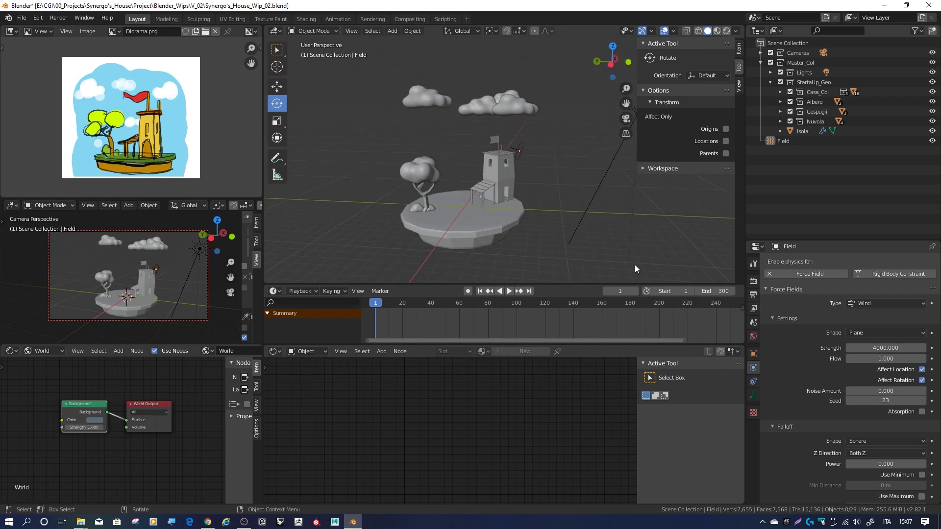
scroll(540, 218, "up", 2)
scroll(542, 208, "up", 1)
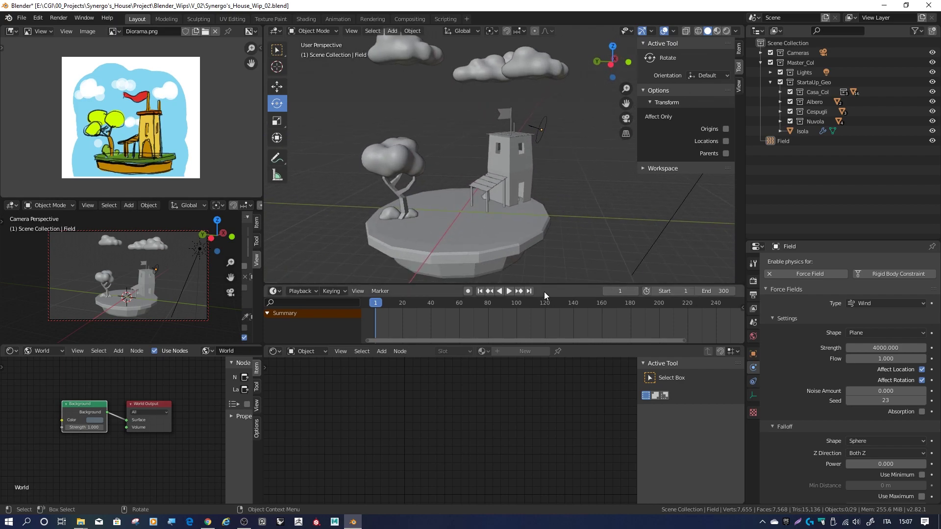
left_click(509, 291)
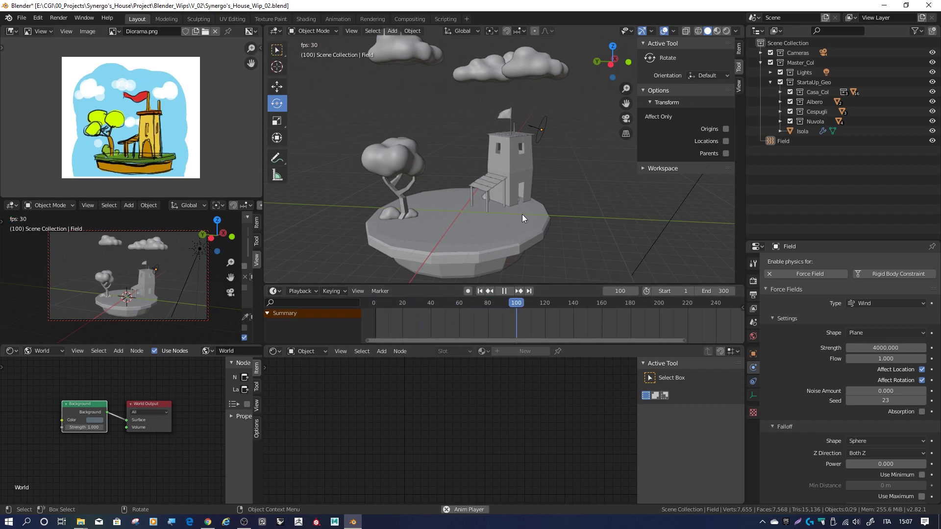
left_click(505, 291)
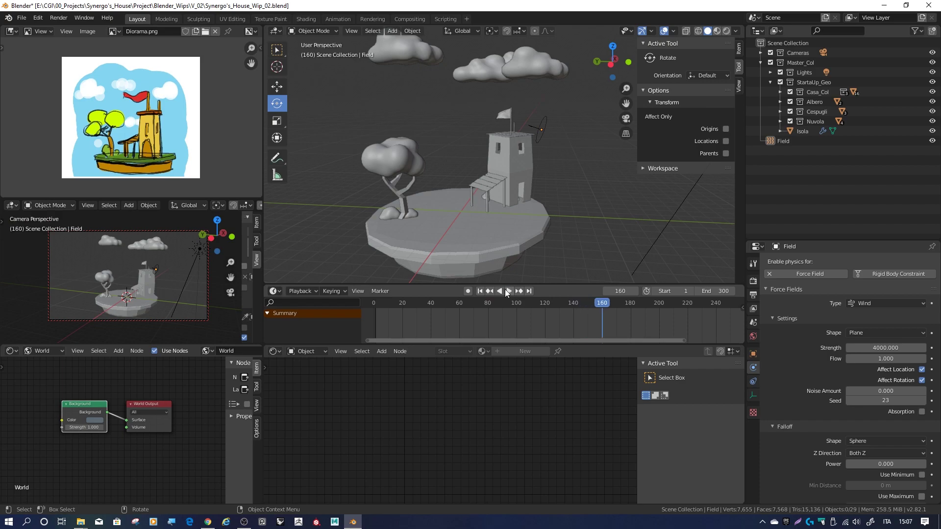
Step: Return to frame 1 and set the wind force field's Noise Amount to 1
key("shift+Left")
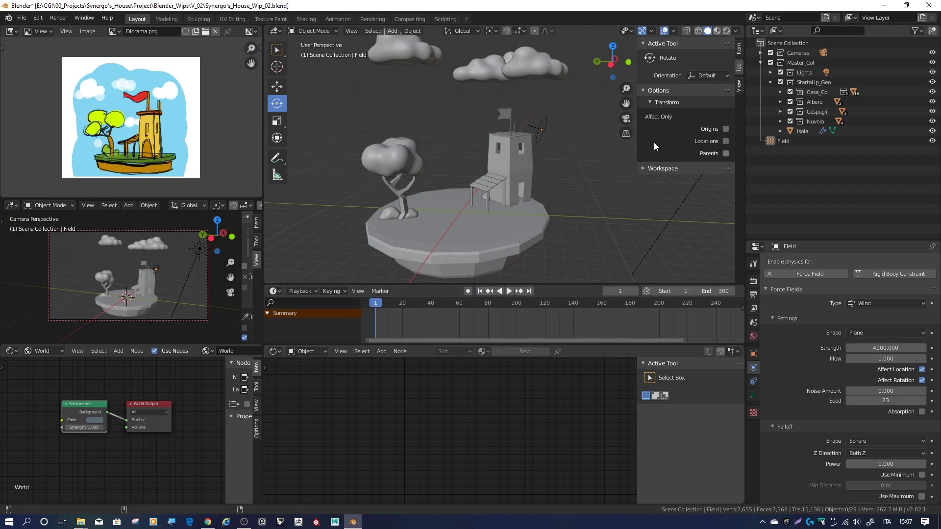
left_click(508, 114)
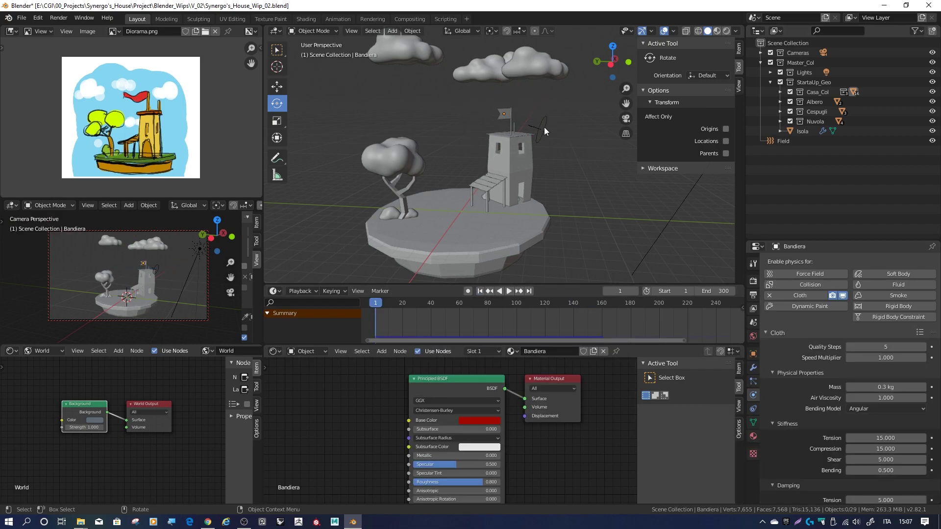
left_click(544, 129)
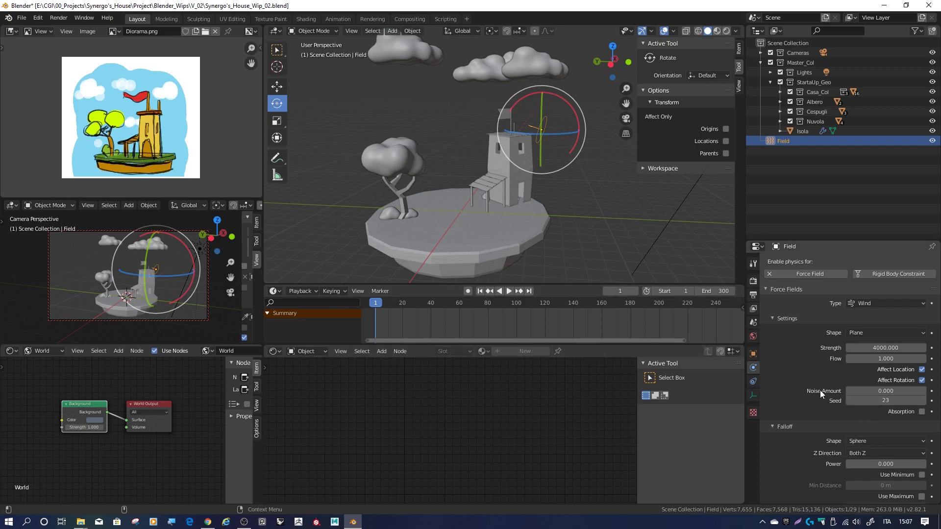
left_click(880, 392)
type("1")
key("Return")
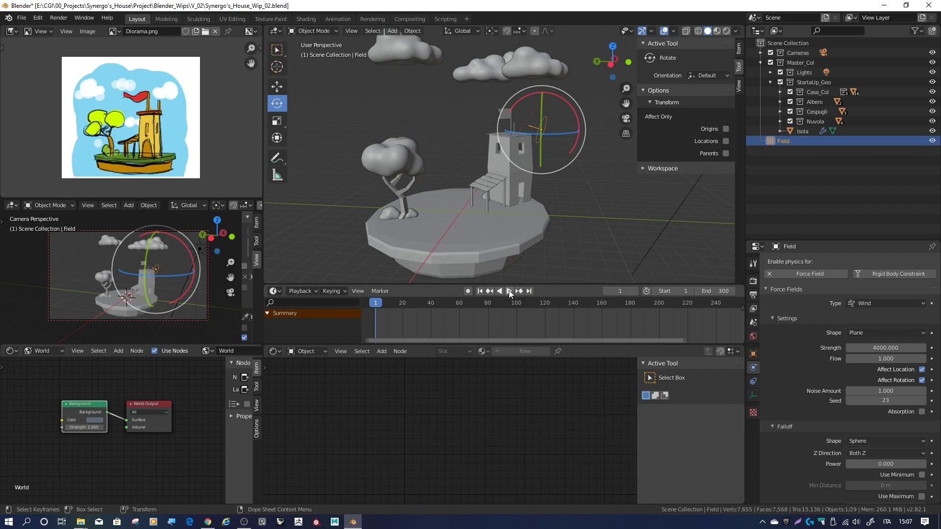
Step: Preview the flag's animation, rewind to frame 1 and reselect the flag
left_click(508, 290)
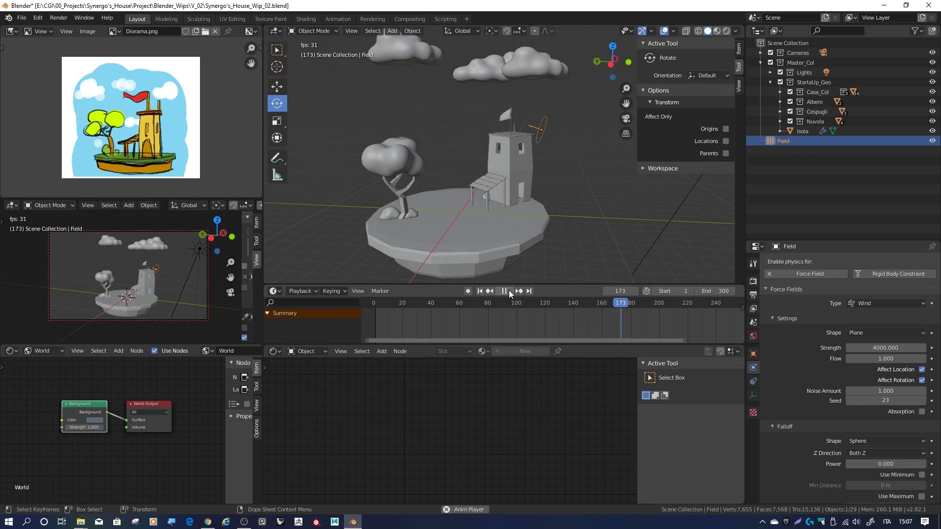
left_click(508, 290)
left_click(480, 291)
left_click(510, 99)
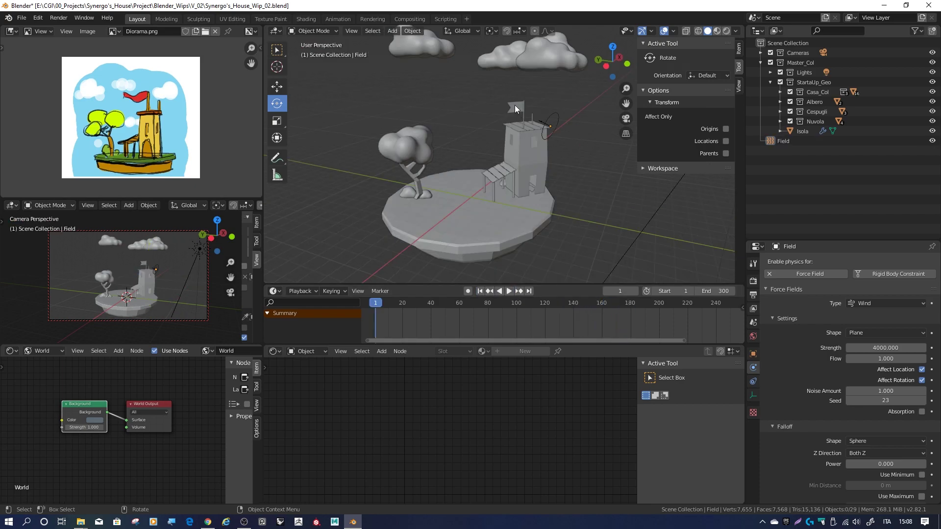
left_click(515, 105)
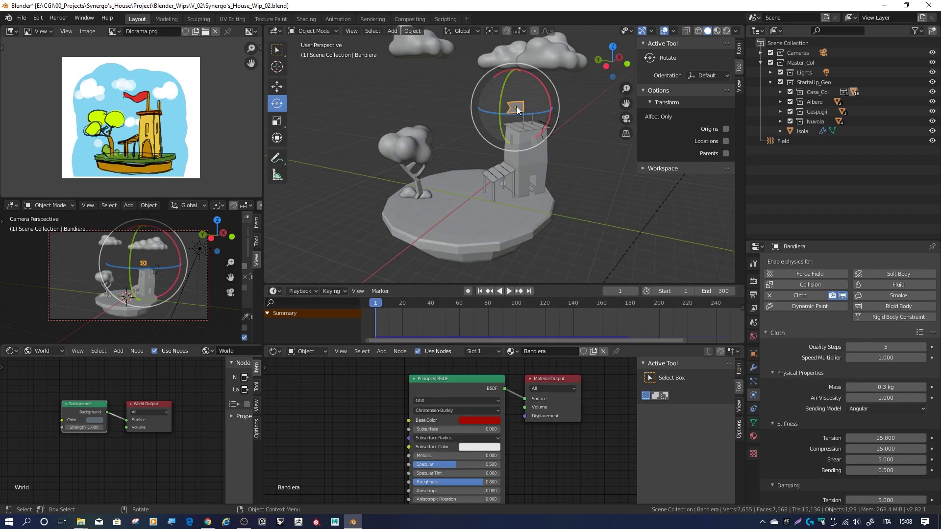
left_click(756, 308)
Step: Review the Output properties: FFmpeg video, Matroska container, H.264 codec
left_click(754, 295)
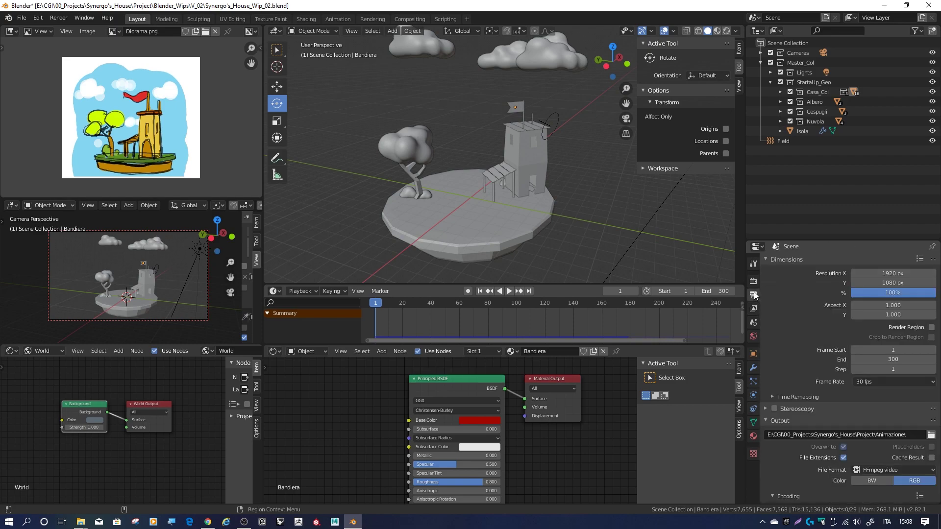
scroll(857, 321, "down", 3)
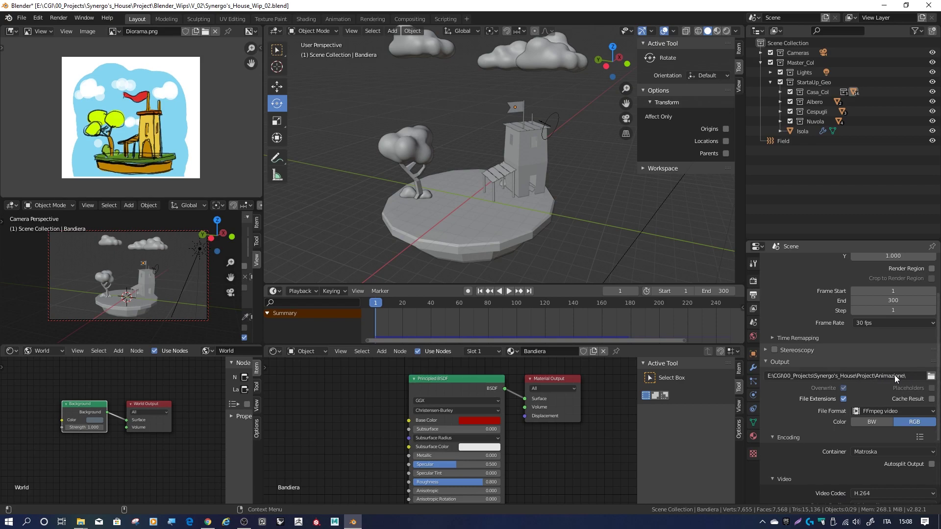
scroll(824, 365, "down", 3)
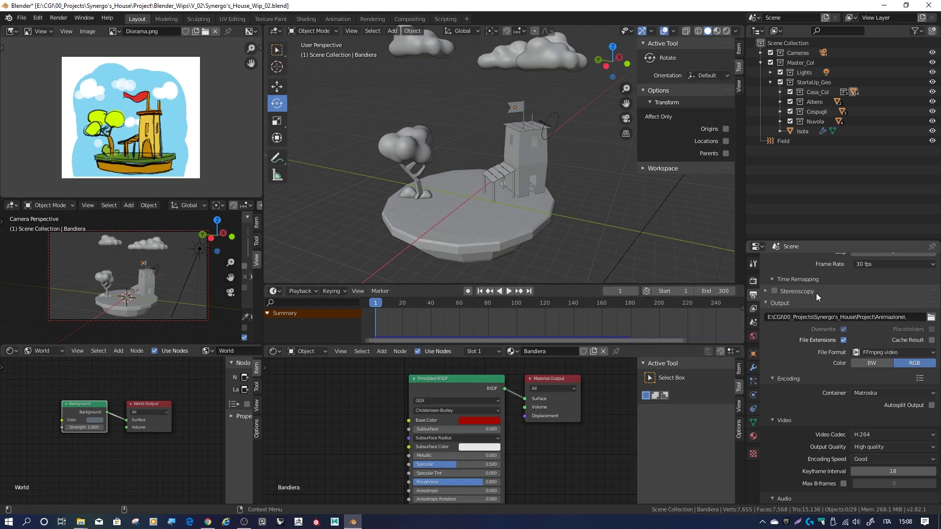
Step: Uncheck Transparent in the Render Properties Film panel and collapse that subpanel
left_click(753, 280)
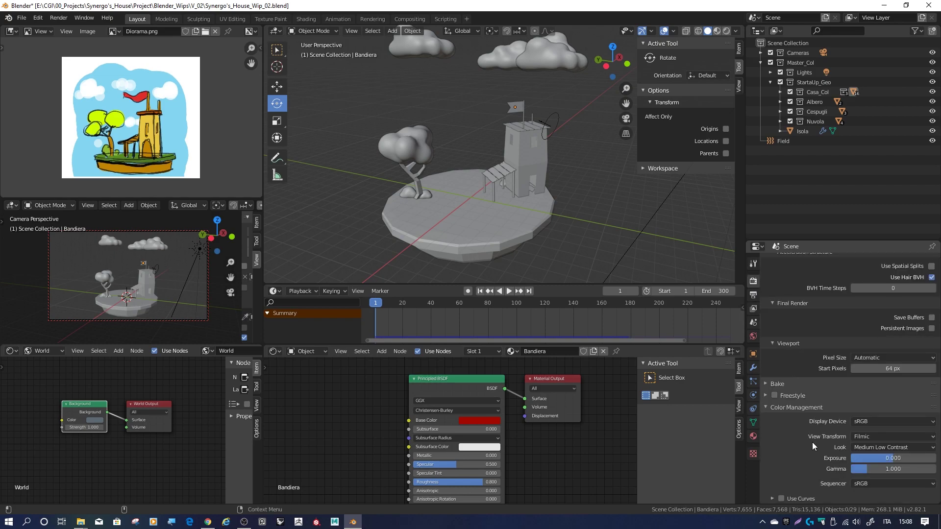
scroll(796, 390, "up", 5)
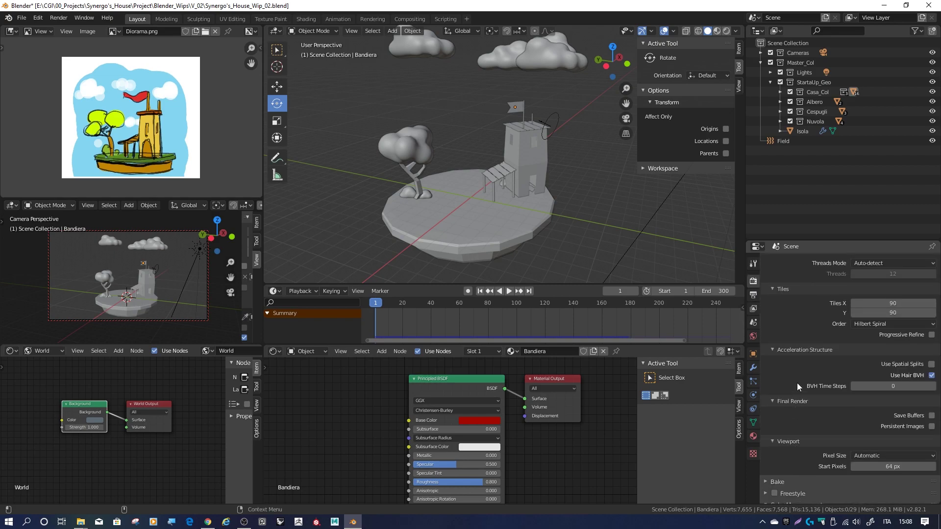
scroll(796, 384, "up", 4)
scroll(797, 383, "up", 4)
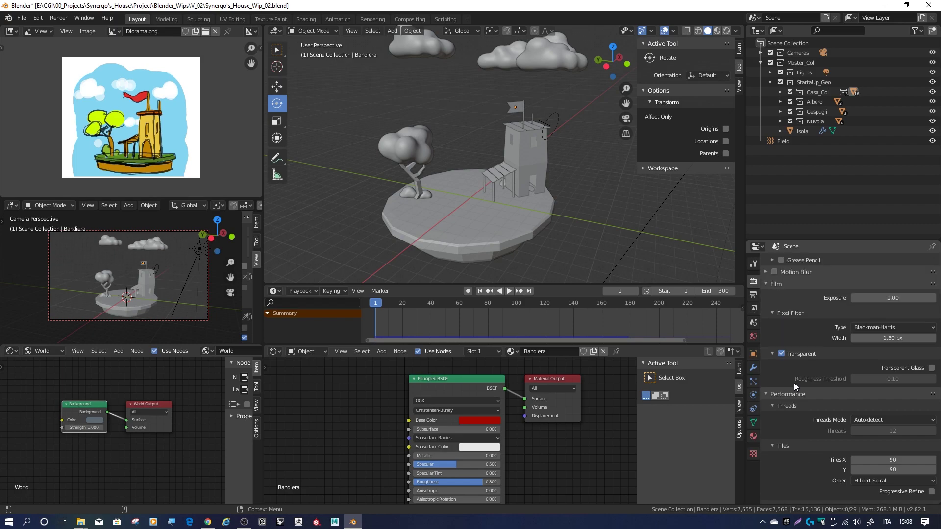
left_click(783, 354)
left_click(772, 354)
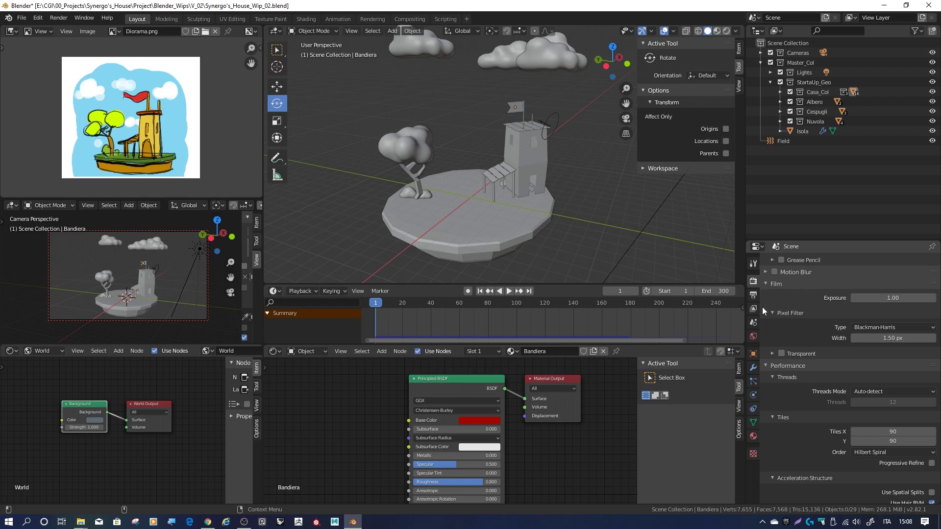
middle_click_drag(566, 166, 565, 151)
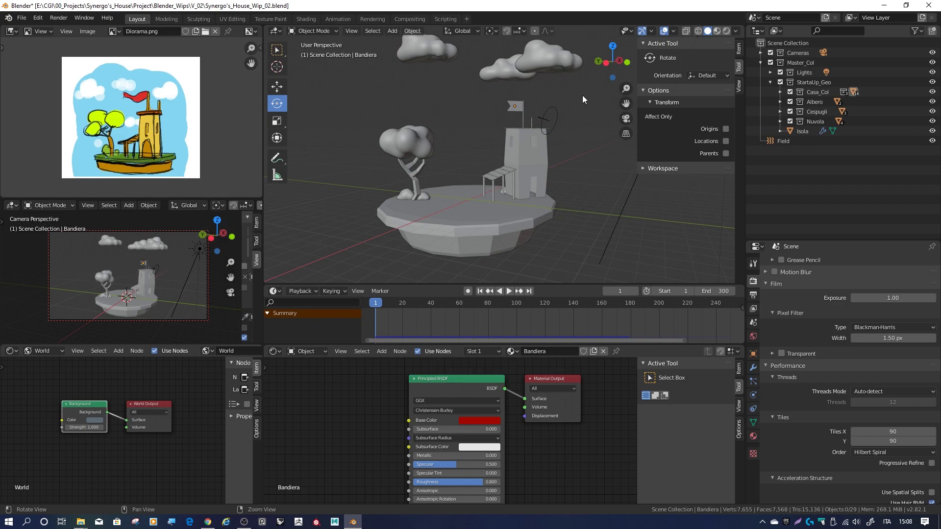
Step: From a top-down view, select all four clouds with Nuvola_00 as the active one
mouse_move(582, 95)
middle_mouse_down()
mouse_move(557, 146)
mouse_move(554, 182)
mouse_move(551, 163)
mouse_move(569, 131)
mouse_move(526, 157)
middle_mouse_up()
scroll(559, 111, "down", 2)
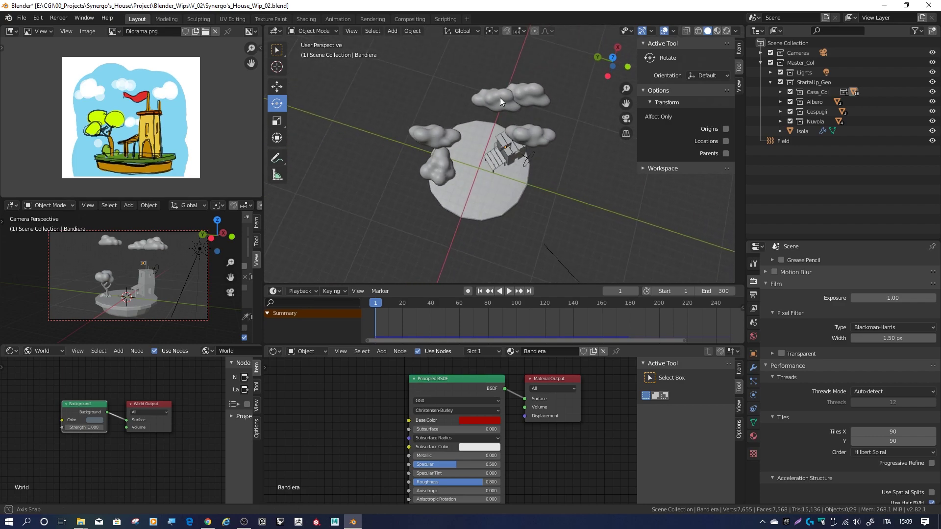
left_click(491, 102)
left_click(483, 99, "shift")
left_click(539, 140, "shift")
left_click(433, 134, "shift")
mouse_move(527, 142)
middle_mouse_down()
mouse_move(470, 161)
mouse_move(489, 151)
mouse_move(528, 200)
mouse_move(441, 227)
mouse_move(547, 163)
middle_mouse_up()
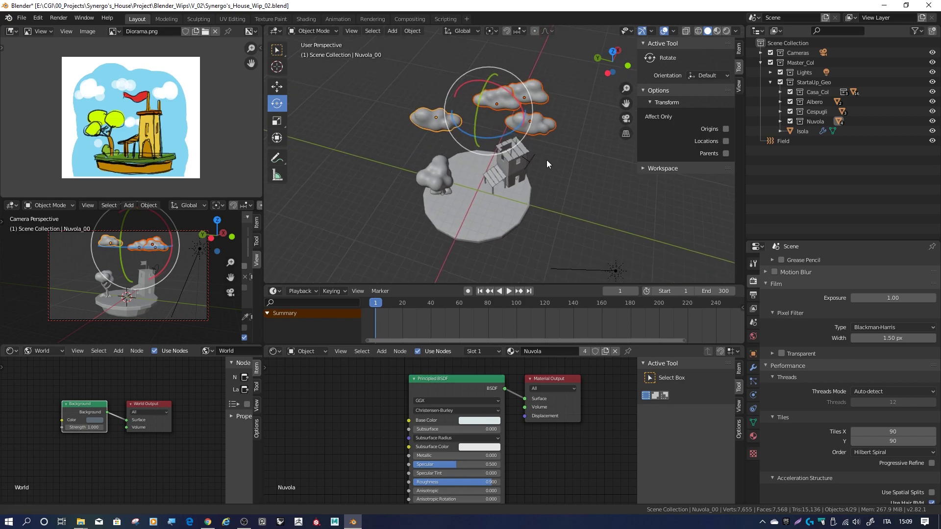
Step: Move the four clouds -21.4 m along Y, off beside the island
left_click(341, 291)
mouse_move(416, 162)
middle_mouse_down()
mouse_move(511, 125)
mouse_move(464, 136)
middle_mouse_up()
mouse_move(464, 136)
left_mouse_down("alt")
mouse_move(540, 174)
mouse_move(537, 190)
left_mouse_up("alt")
key("w")
scroll(537, 190, "down", 2)
mouse_move(548, 157)
left_mouse_down("alt")
mouse_move(558, 160)
mouse_move(528, 169)
left_mouse_up("alt")
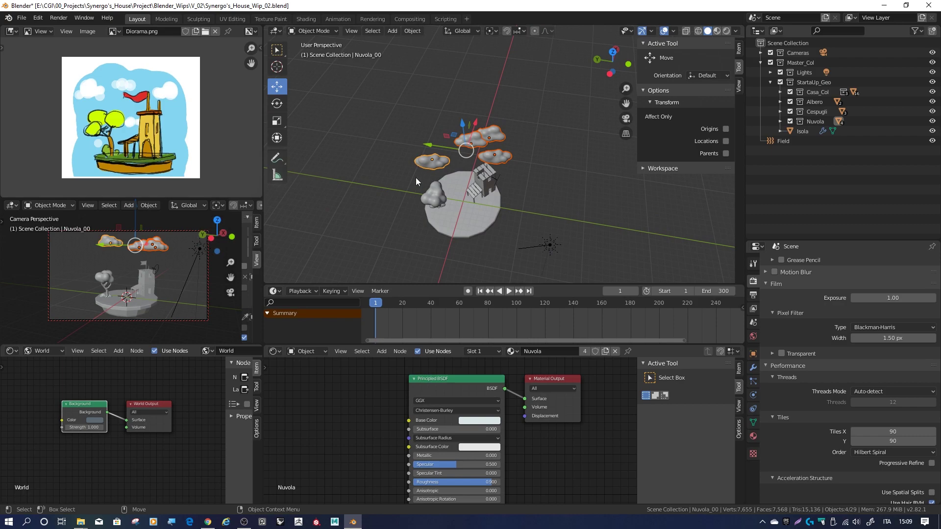
left_click_drag(432, 145, 580, 164)
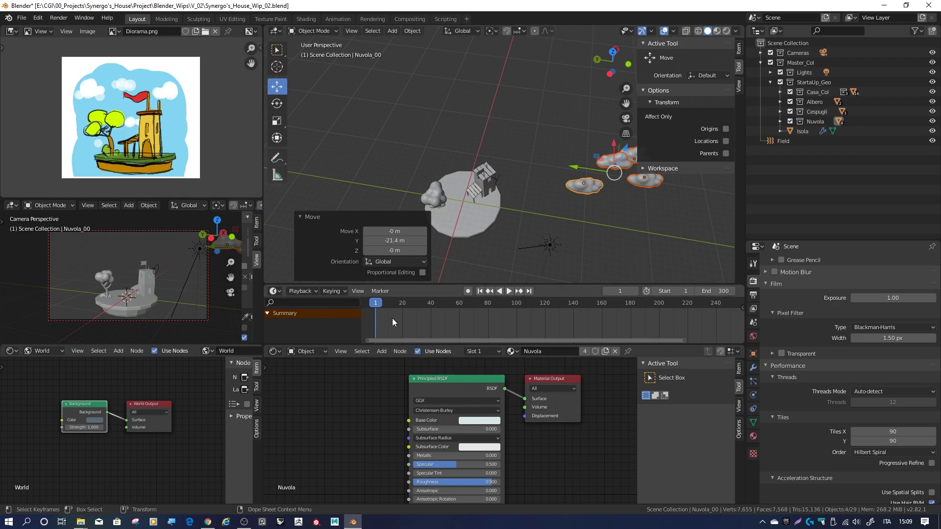
Step: Set the Active Keying Set to Location and insert regular keyframes at frame 1
left_click(343, 291)
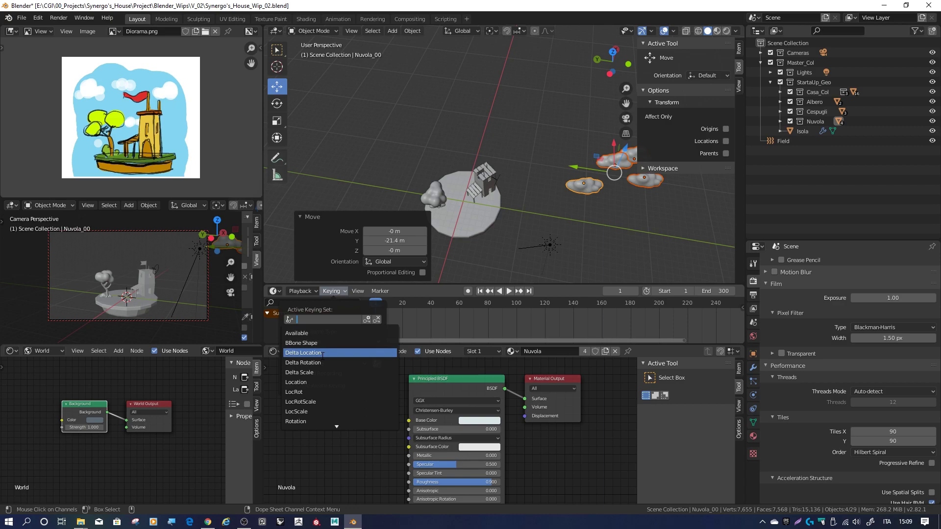
left_click(310, 382)
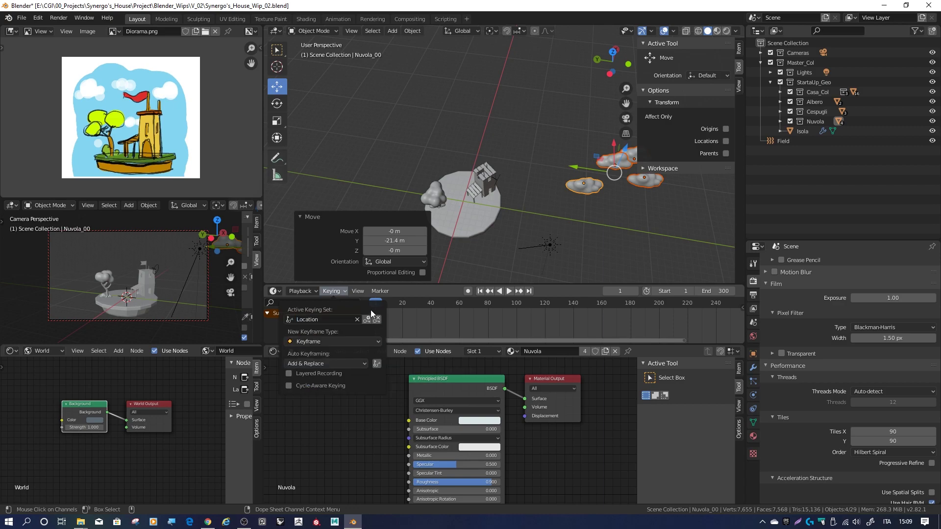
left_click(322, 342)
left_click(314, 350)
left_click(368, 319)
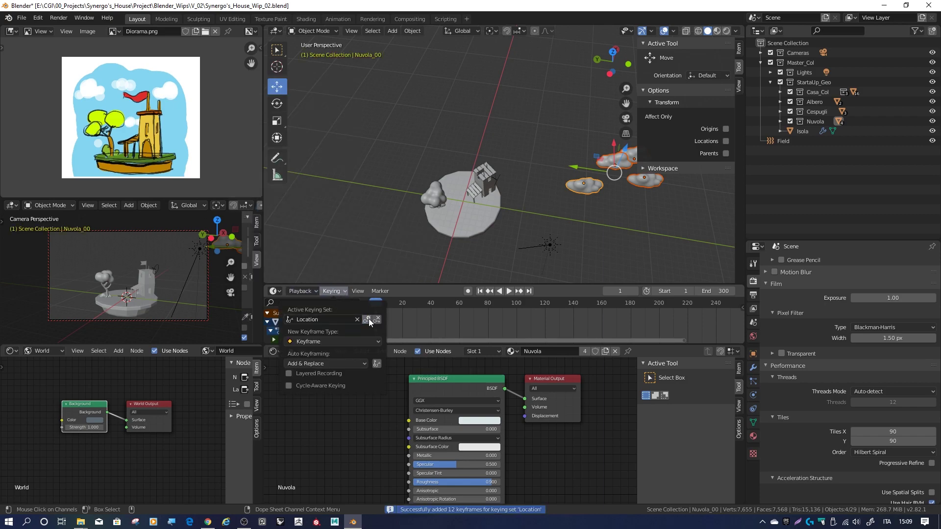
Step: At frame 300, move the clouds back across the island and insert location keyframes
key("space")
left_click_drag(458, 304, 745, 303)
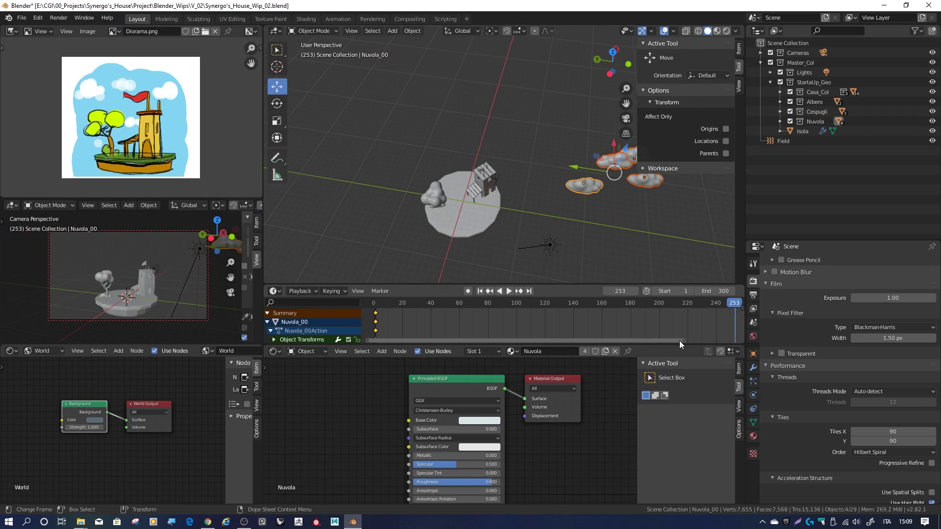
left_click_drag(679, 340, 740, 341)
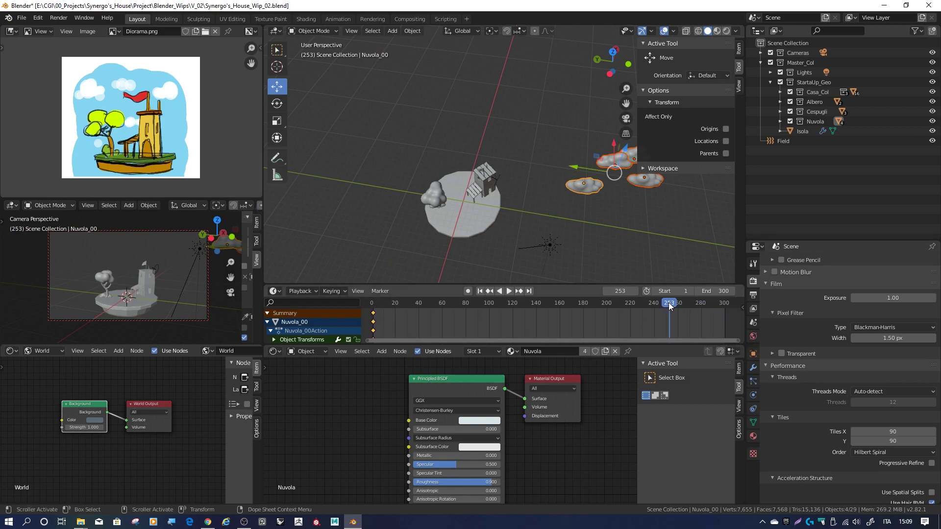
left_click_drag(726, 304, 724, 303)
key("space")
mouse_move(614, 172)
left_mouse_down()
mouse_move(400, 157)
mouse_move(410, 157)
left_mouse_up()
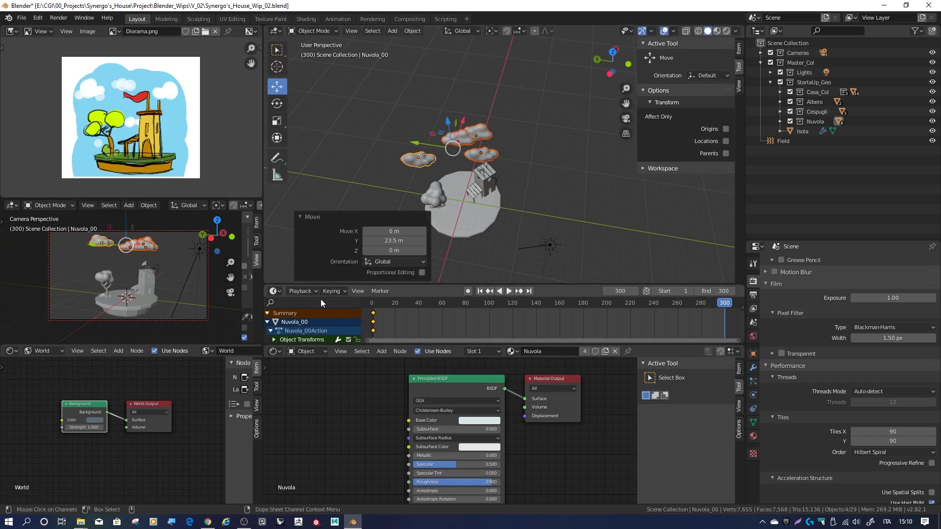
left_click(332, 291)
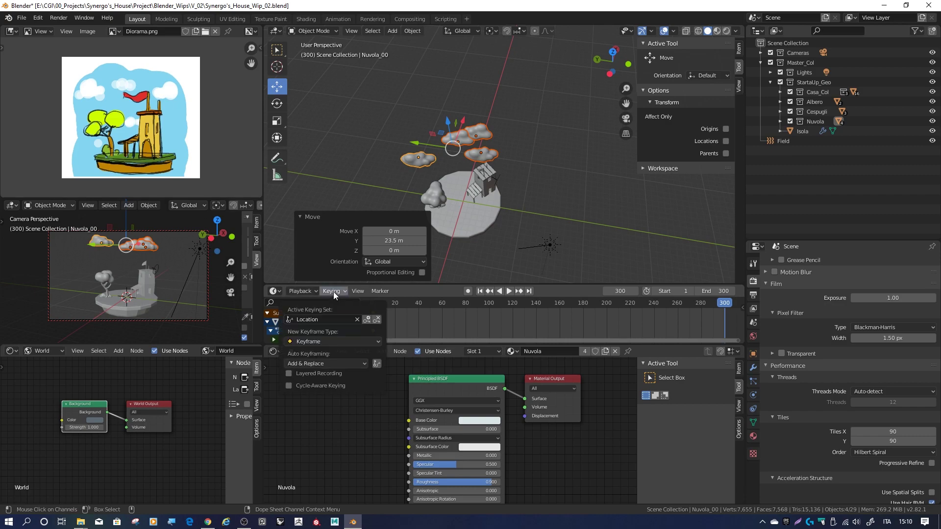
left_click(366, 319)
Step: Scrub the playhead from near the end back to frame 2 and play the cloud drift
mouse_move(725, 307)
left_mouse_down()
mouse_move(369, 319)
mouse_move(708, 305)
left_mouse_up()
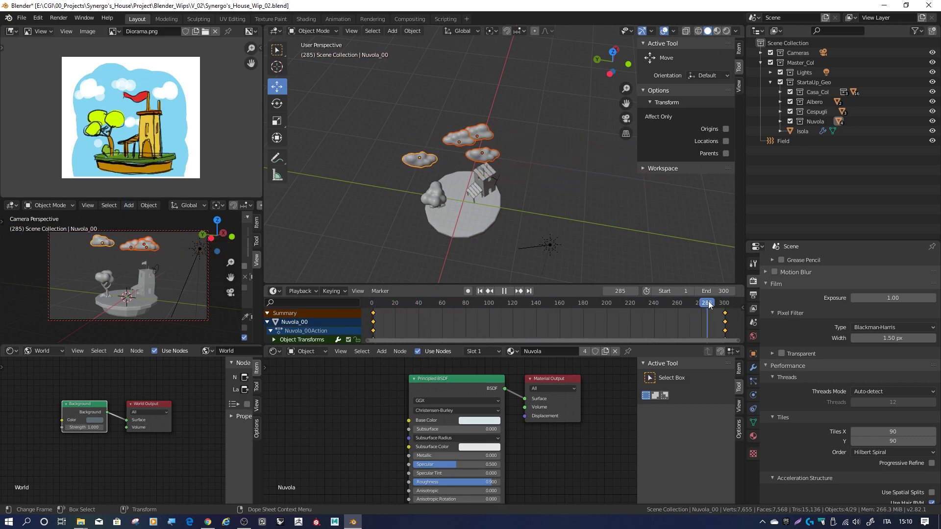
left_click_drag(708, 305, 375, 310)
mouse_move(369, 204)
middle_mouse_down()
mouse_move(378, 161)
mouse_move(466, 245)
mouse_move(461, 204)
mouse_move(481, 160)
middle_mouse_up()
left_click(507, 291)
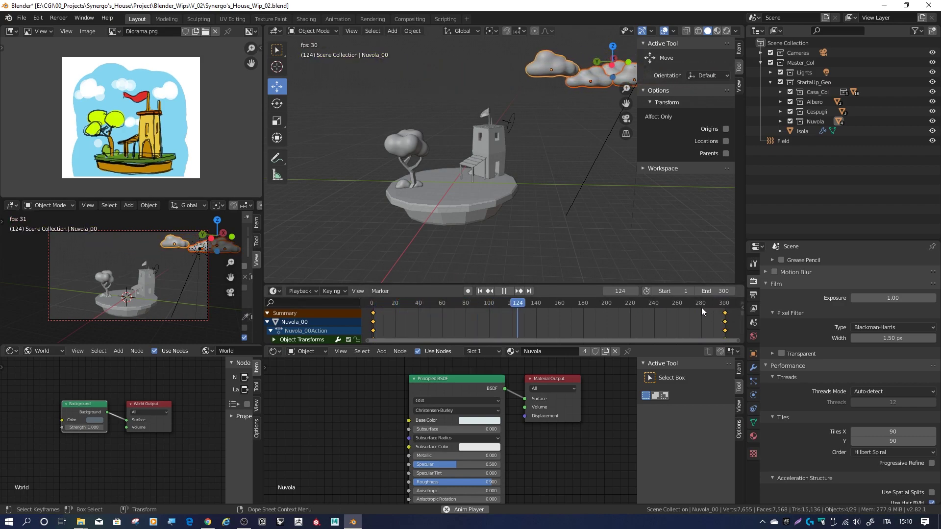
Step: Pause playback and enlarge the Dope Sheet to show frames 100–400 for every cloud
left_click(504, 291)
middle_click_drag(682, 318, 593, 332)
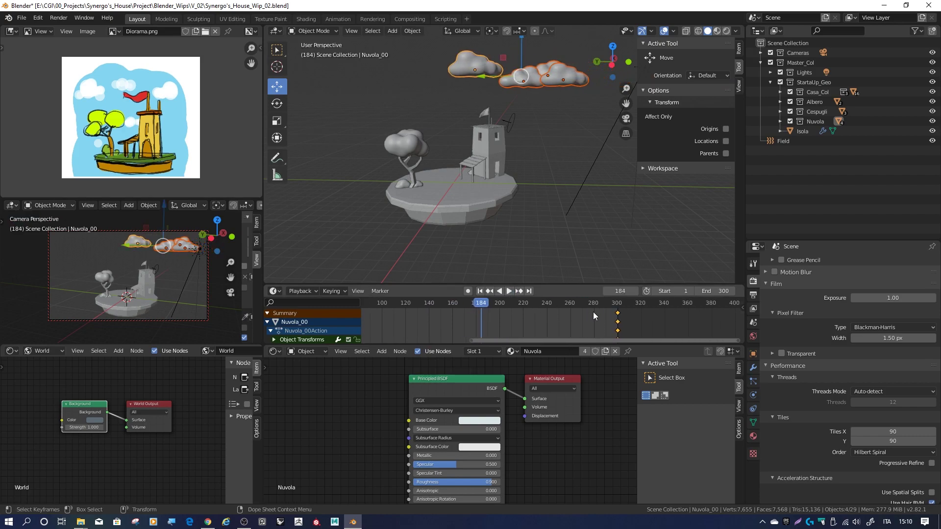
left_click_drag(604, 306, 628, 304)
middle_click_drag(627, 330, 625, 314, "ctrl")
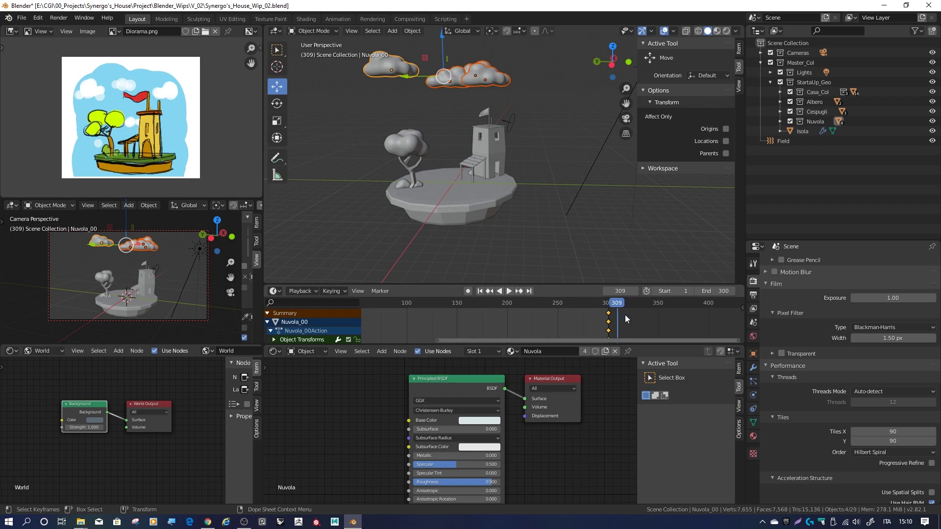
left_click_drag(619, 344, 614, 450)
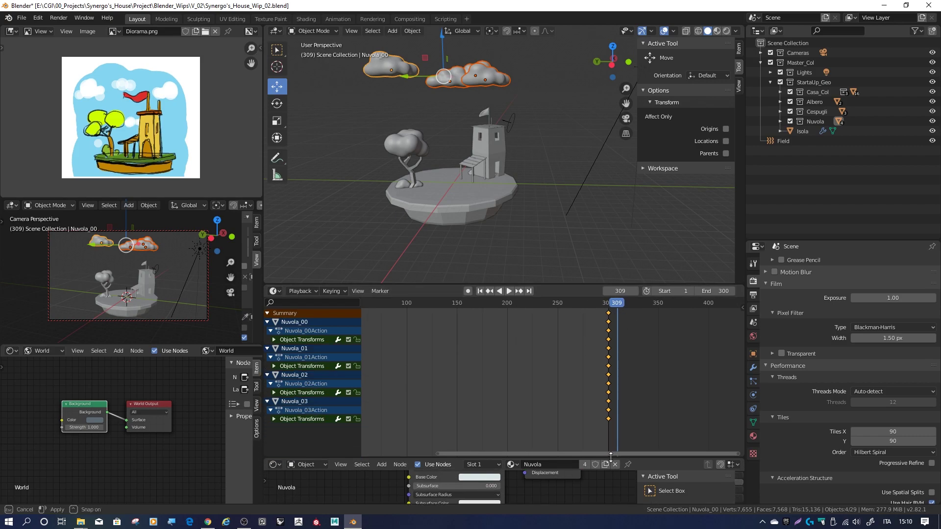
Step: Move the four clouds' frame-300 keyframes out to about frame 355, then return to frame 1
mouse_move(573, 435)
left_mouse_down()
mouse_move(645, 302)
mouse_move(622, 312)
mouse_move(678, 312)
left_mouse_up()
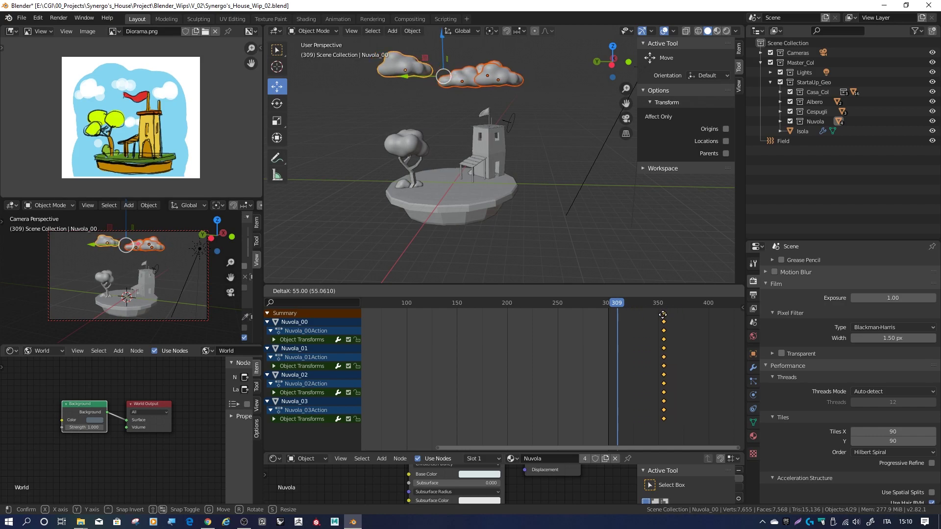
mouse_move(678, 312)
left_mouse_down()
mouse_move(665, 312)
mouse_move(678, 307)
left_mouse_up()
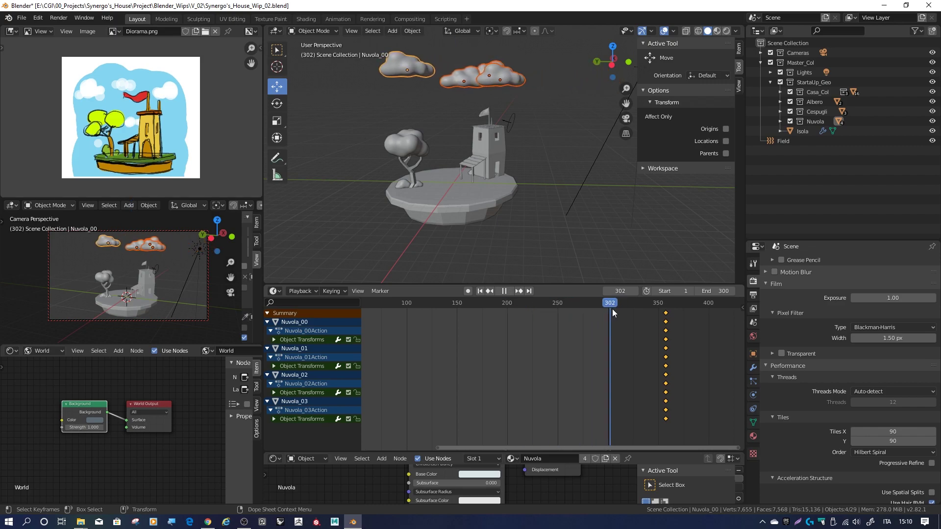
left_click_drag(678, 310, 472, 312)
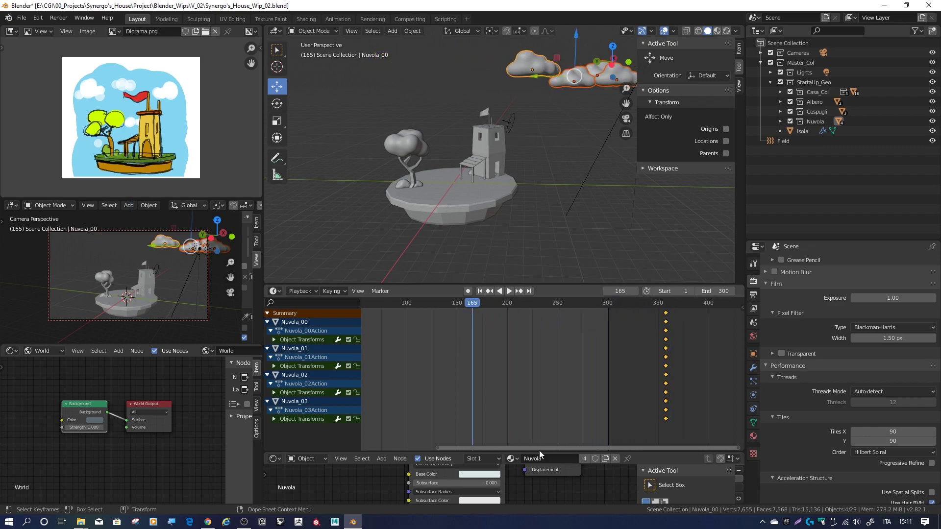
left_click_drag(539, 451, 538, 324)
left_click(480, 290)
Step: Save the project as Synergo's_House_Wip_03.blend, then deselect all objects
mouse_move(514, 202)
middle_mouse_down()
mouse_move(495, 167)
mouse_move(444, 164)
mouse_move(468, 169)
mouse_move(513, 146)
middle_mouse_up()
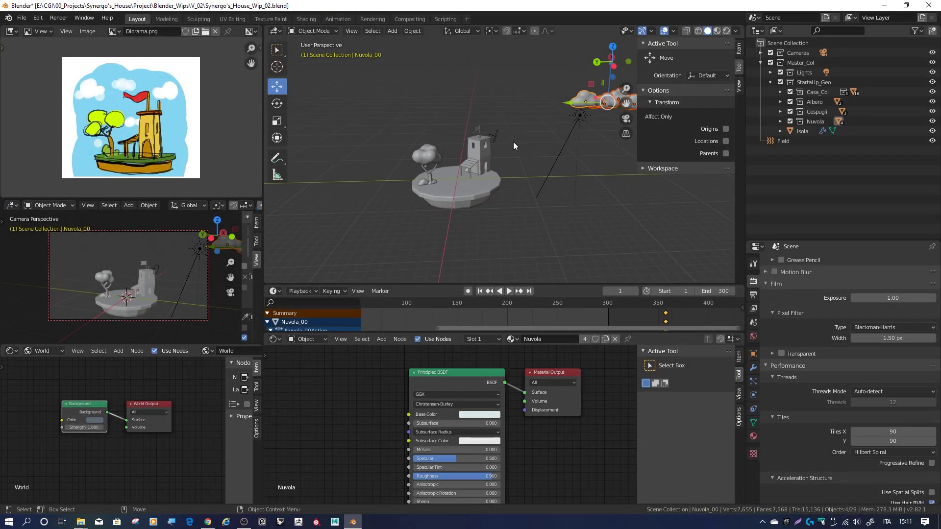
key("ctrl+shift+s")
left_click(417, 179)
left_click(414, 415)
left_click(409, 415)
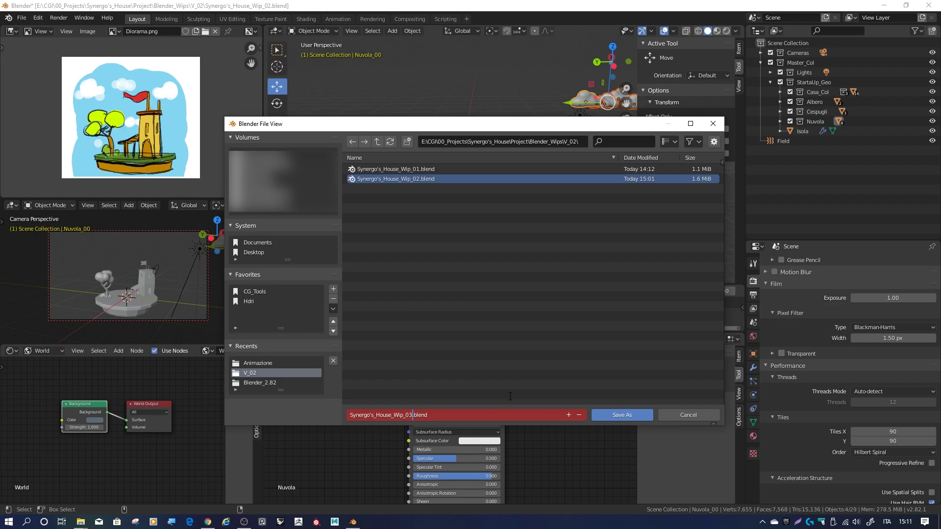
key("Return")
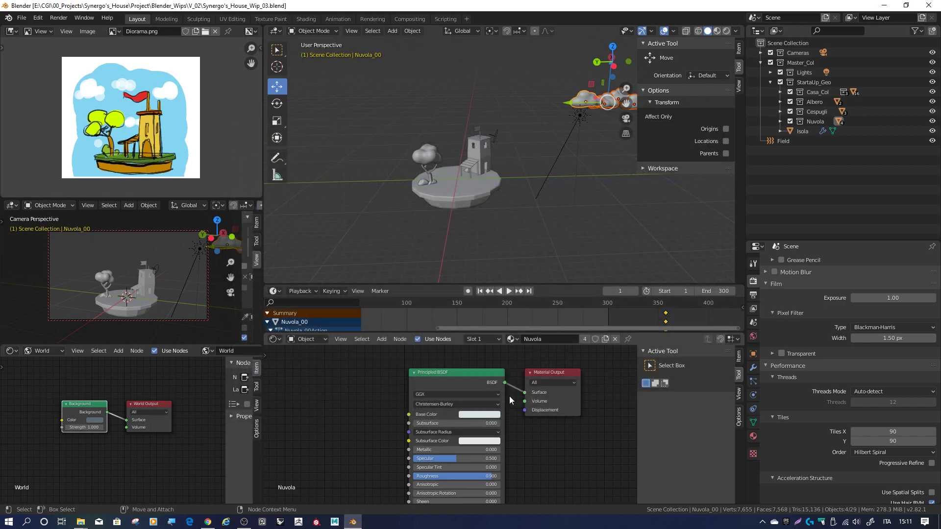
left_click(493, 219)
Step: Switch the viewport to Material Preview, then Rendered shading, and render frame 1 with F12
middle_click_drag(493, 219, 496, 194)
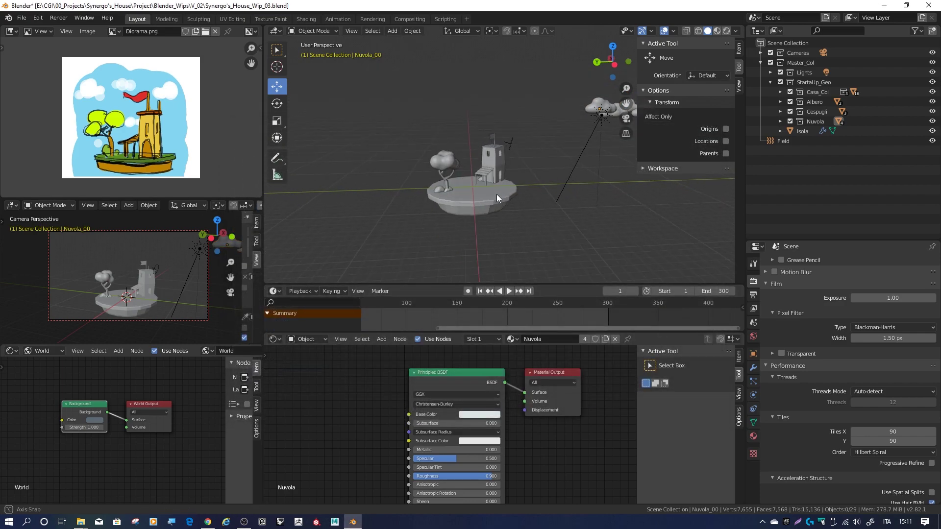
middle_click_drag(547, 154, 586, 163)
left_click(718, 33)
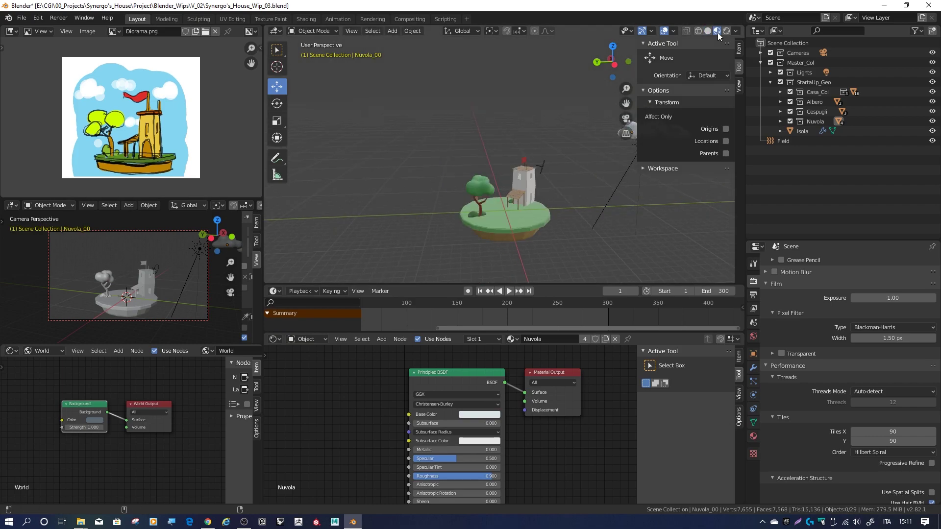
left_click(724, 31)
scroll(540, 200, "up", 4)
mouse_move(551, 172)
middle_mouse_down()
mouse_move(540, 114)
mouse_move(555, 128)
middle_mouse_up()
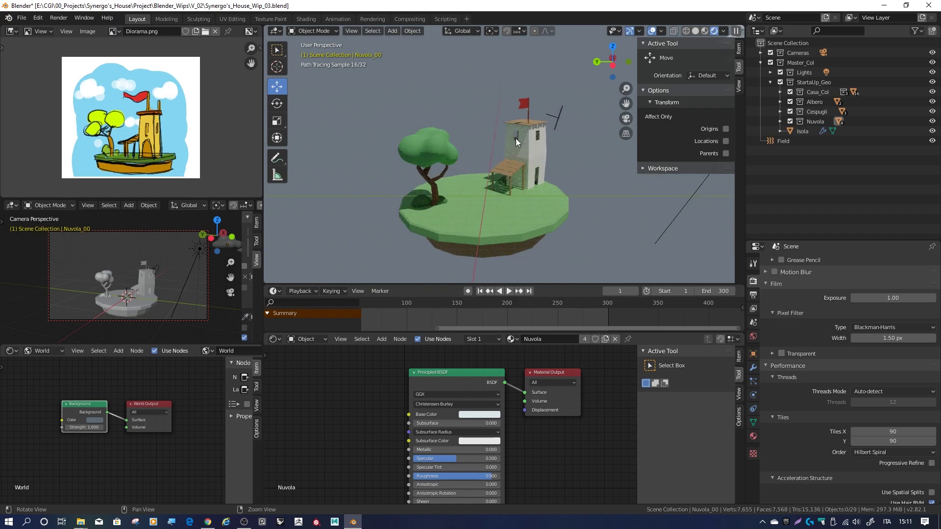
key("F12")
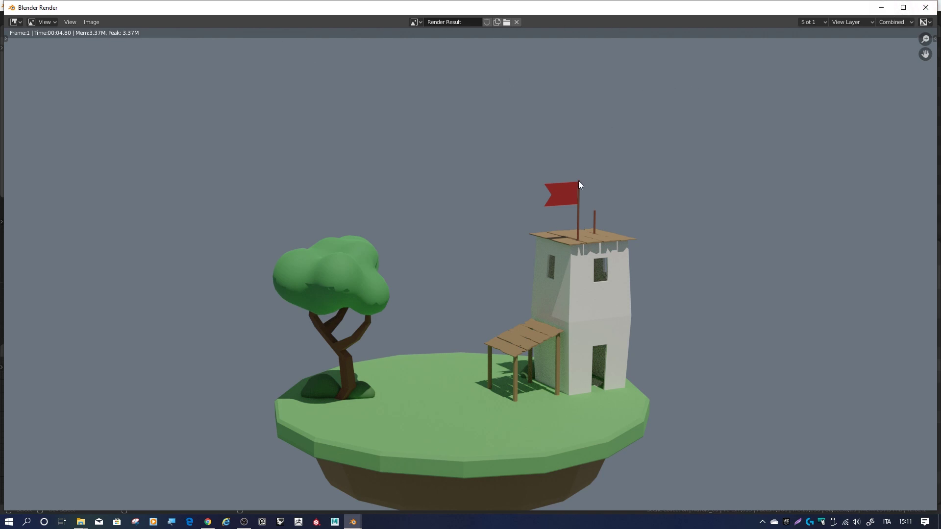
Step: Close the render window, check the Output and View Layer properties, then return to Render settings
left_click(925, 7)
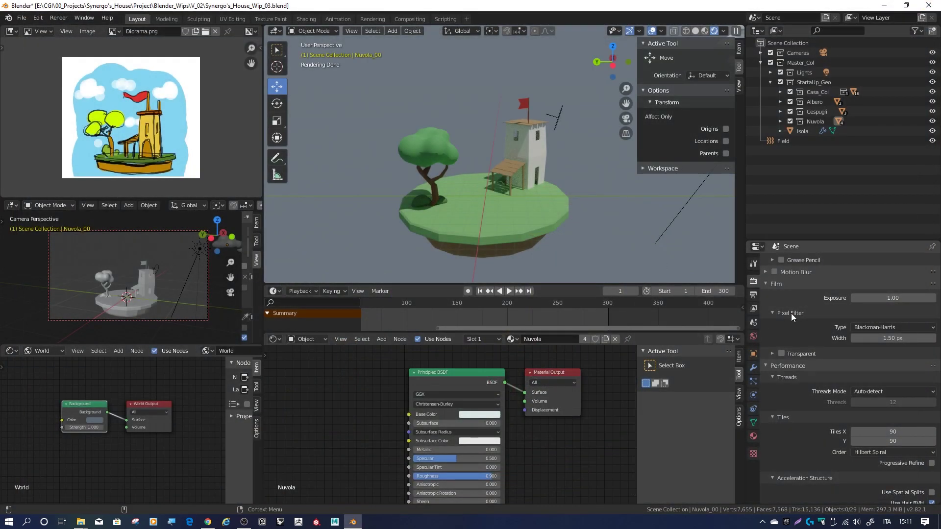
scroll(774, 309, "down", 2)
left_click(757, 294)
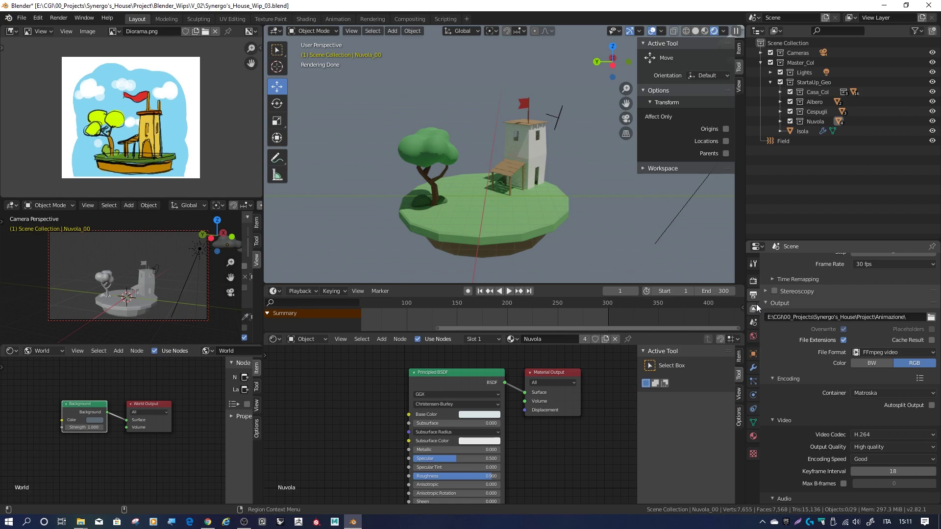
left_click(754, 309)
left_click(753, 281)
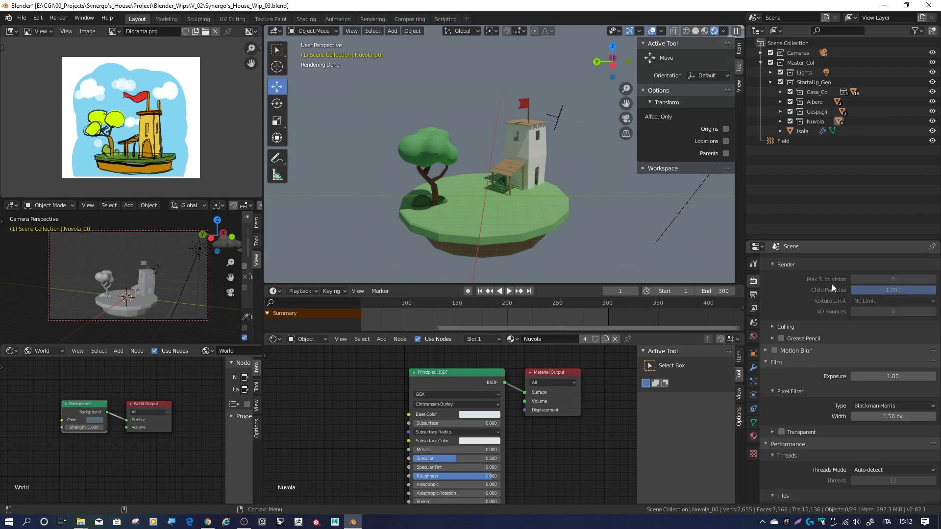
scroll(831, 287, "down", 3)
scroll(833, 295, "up", 3)
Step: Set Cycles render samples to 120 and test-render the island
left_click(887, 328)
type("120")
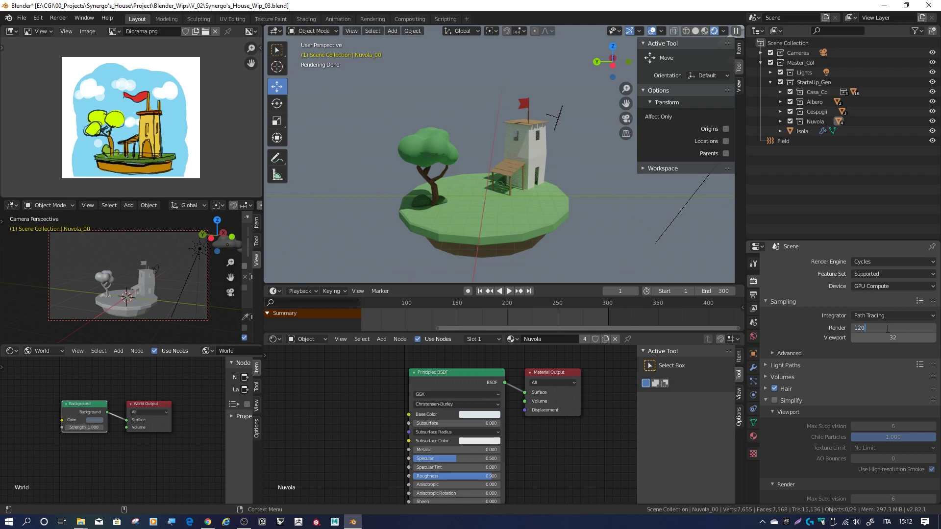
key("Return")
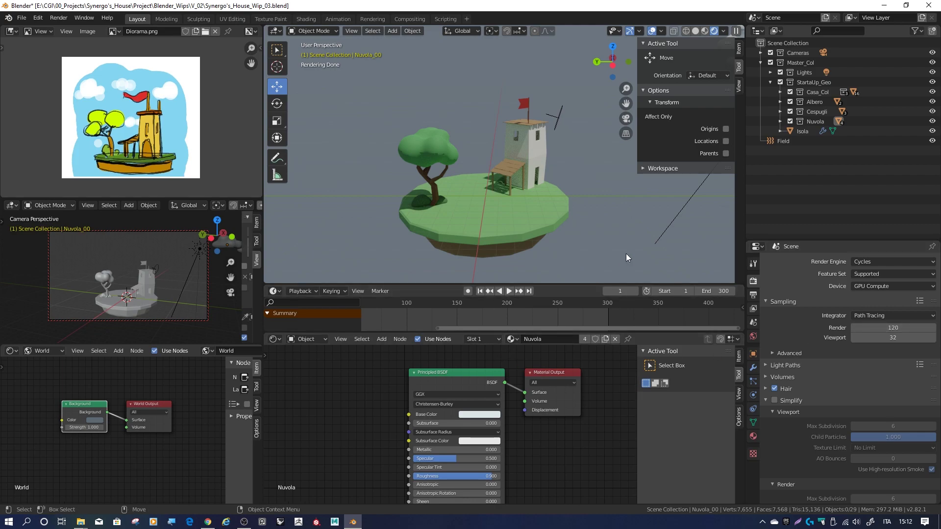
key("F12")
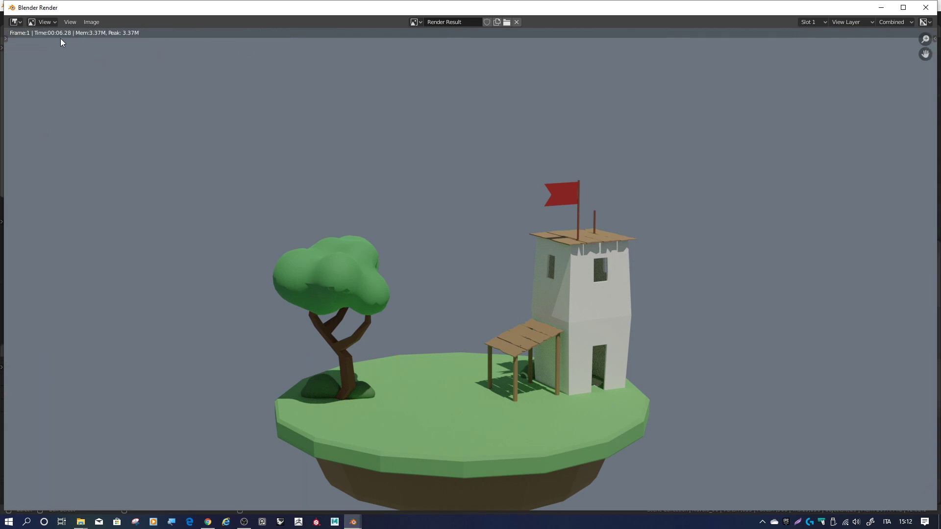
left_click(925, 7)
Step: Lower render samples to 110, test-render again, and keep 110
left_click(900, 324)
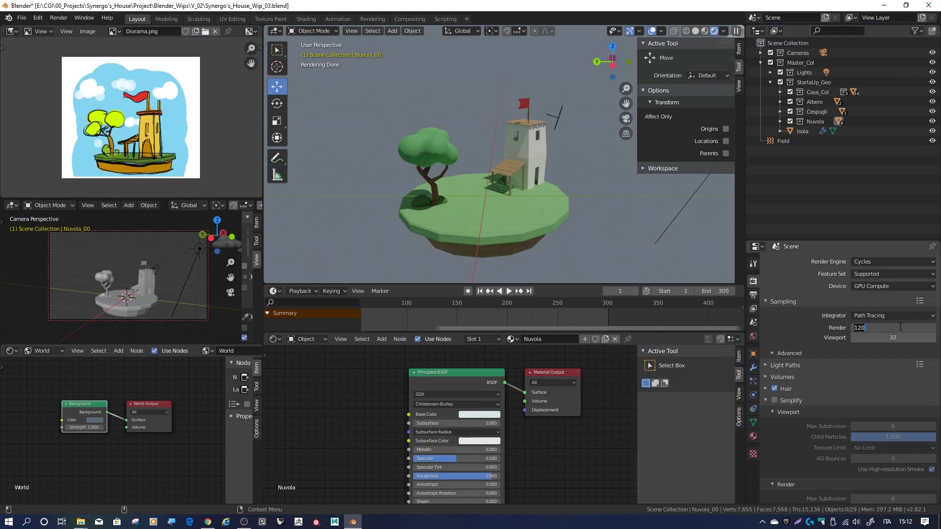
type("11")
key("Return")
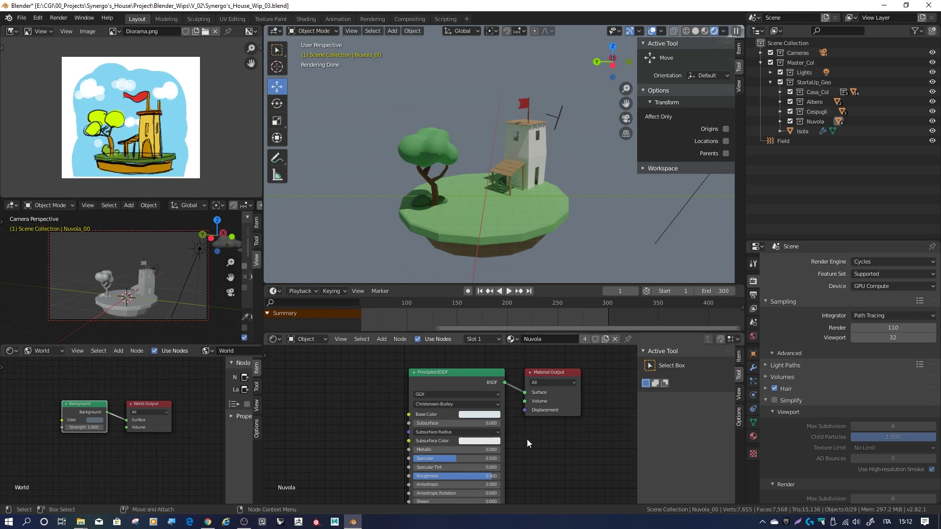
key("F12")
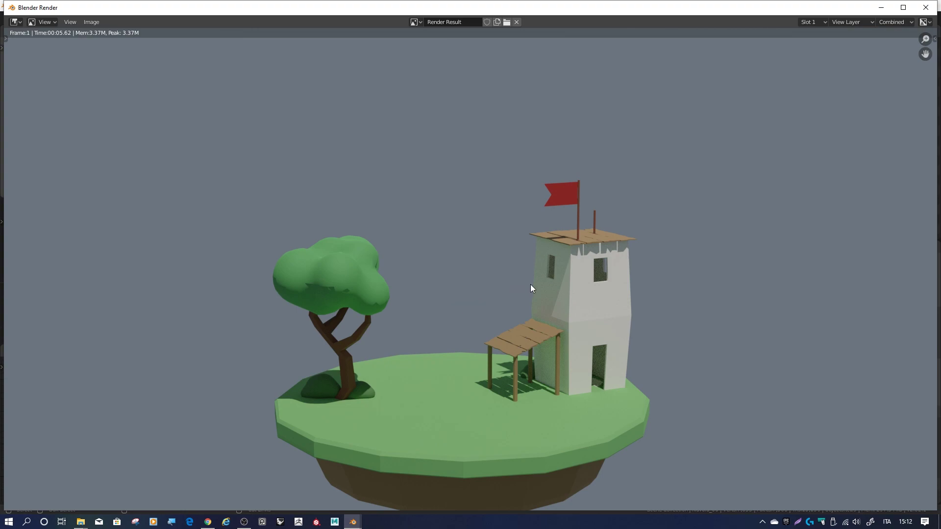
left_click(925, 7)
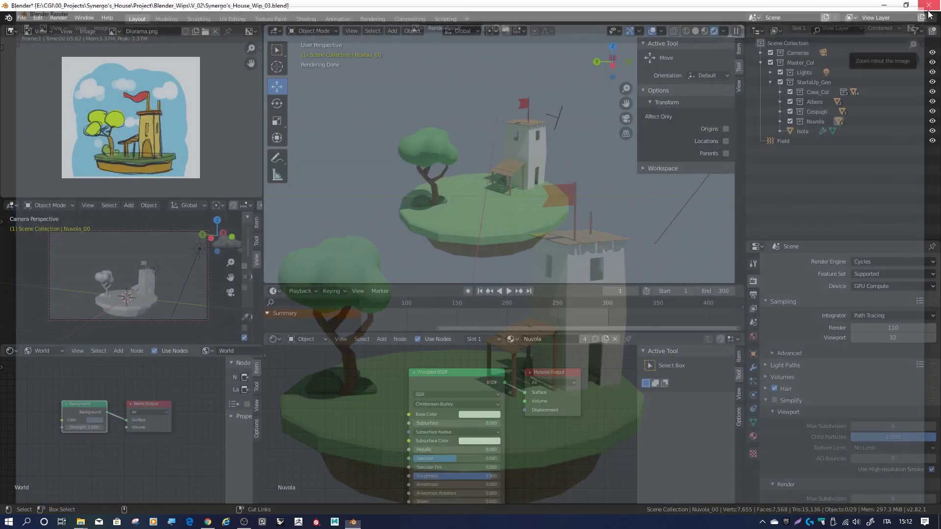
left_click(902, 328)
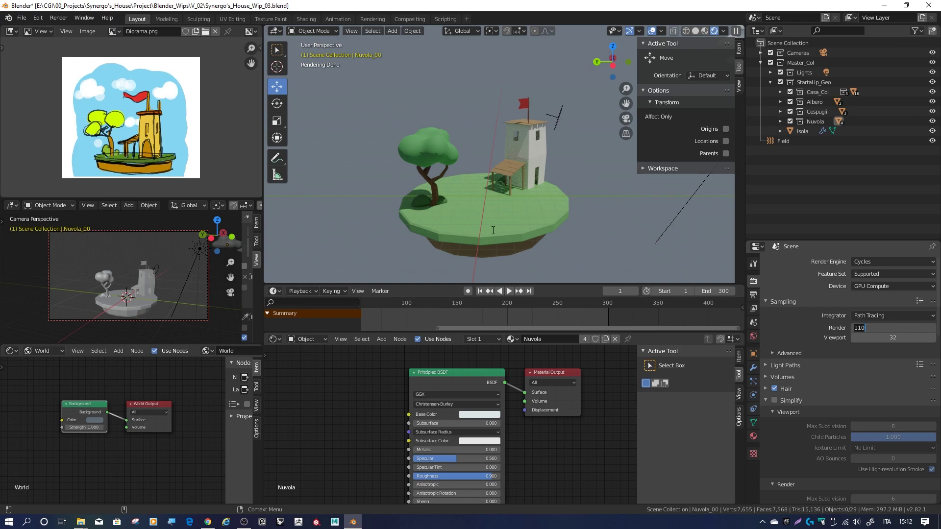
key("Return")
mouse_move(583, 200)
middle_mouse_down()
mouse_move(627, 191)
mouse_move(522, 140)
mouse_move(556, 150)
mouse_move(549, 163)
middle_mouse_up()
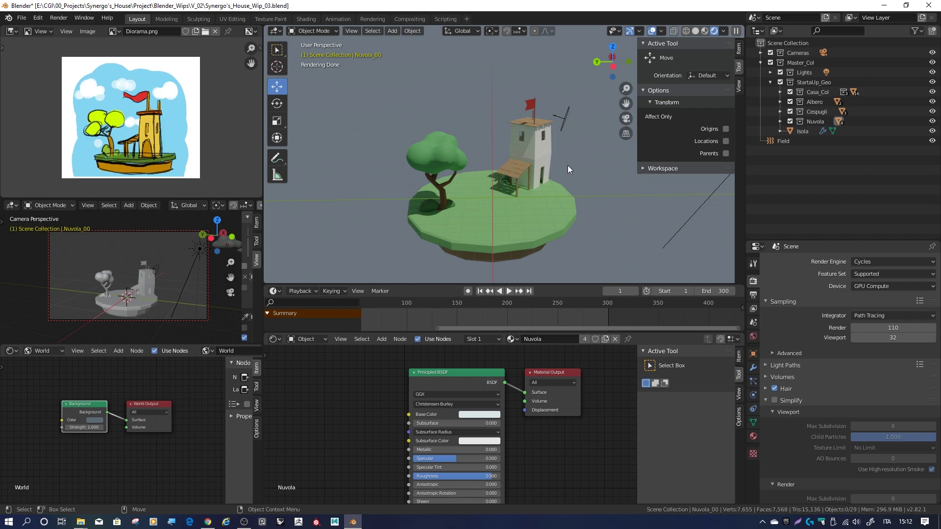
left_click(890, 263)
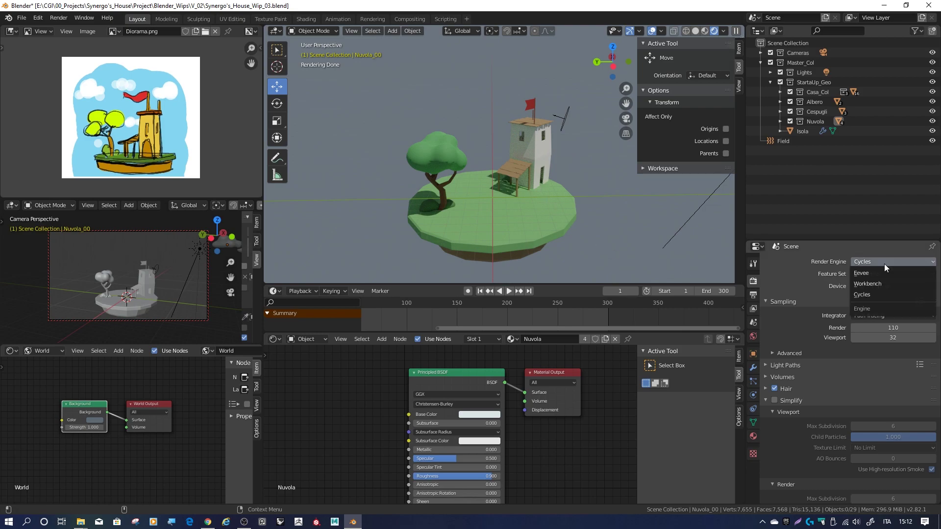
Step: Switch the render engine to Eevee and look around the tower, flag and tree
left_click(865, 274)
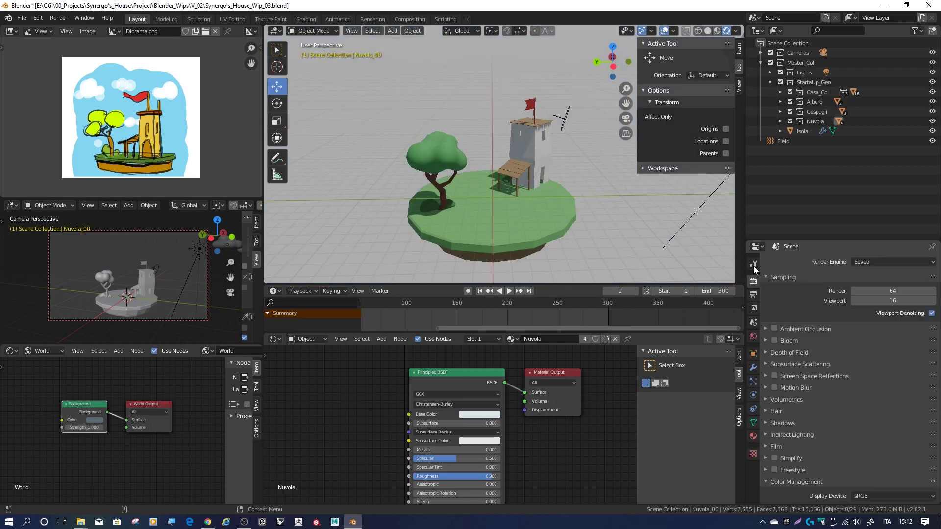
mouse_move(575, 211)
middle_mouse_down()
mouse_move(591, 199)
mouse_move(545, 194)
mouse_move(600, 197)
mouse_move(588, 198)
mouse_move(575, 181)
mouse_move(548, 184)
middle_mouse_up()
scroll(525, 107, "up", 5)
scroll(529, 113, "down", 3)
mouse_move(538, 124)
middle_mouse_down()
mouse_move(516, 151)
mouse_move(549, 149)
mouse_move(572, 125)
mouse_move(557, 129)
mouse_move(568, 134)
middle_mouse_up()
scroll(552, 147, "up", 2)
scroll(551, 147, "down", 3)
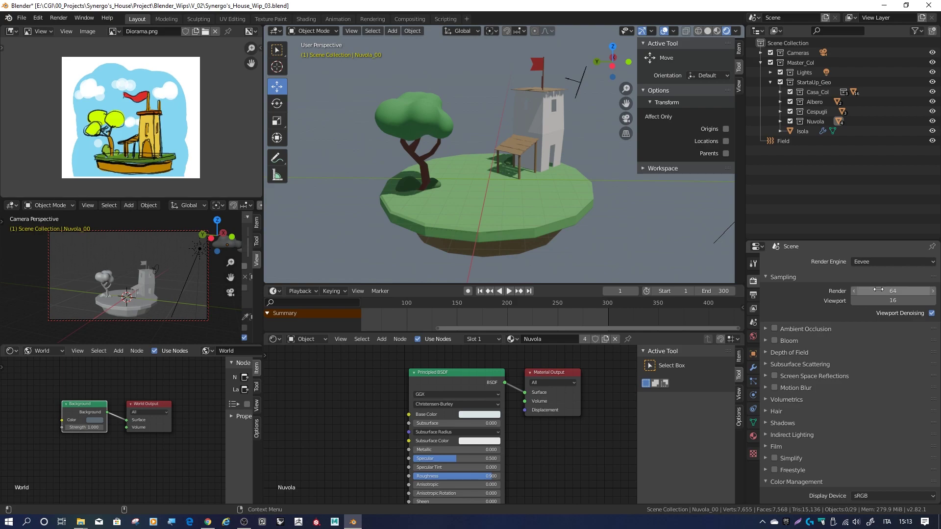
Step: Set Eevee render samples to 80 and enable ambient occlusion with 2.5 m distance
left_click(900, 291)
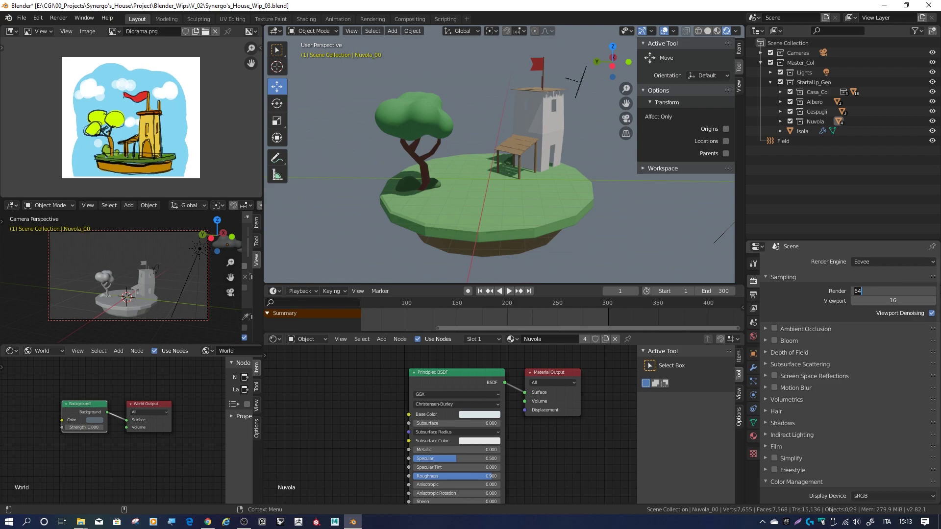
type("80")
key("Return")
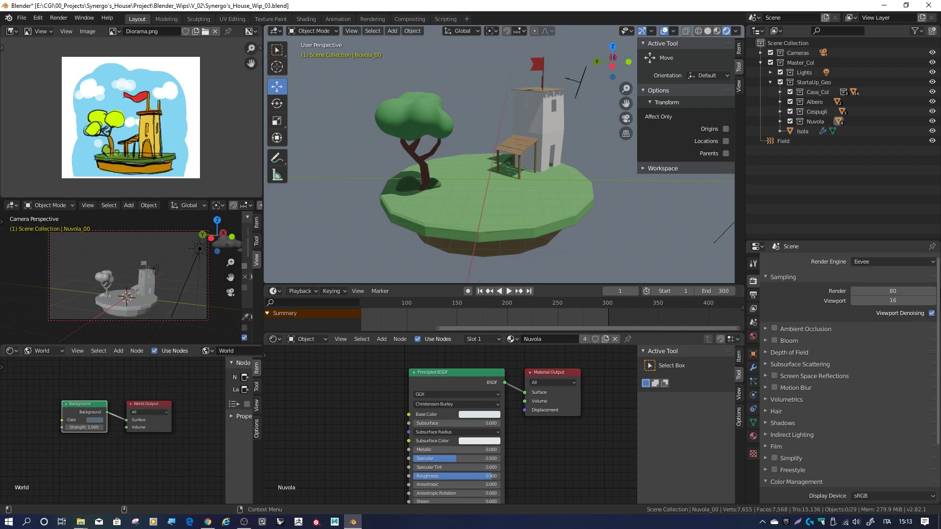
left_click(779, 330)
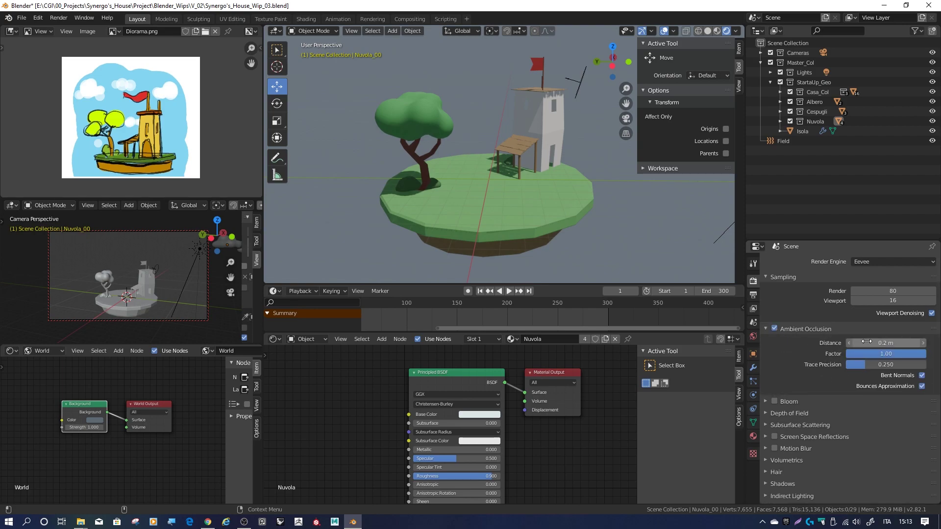
left_click_drag(885, 343, 906, 343)
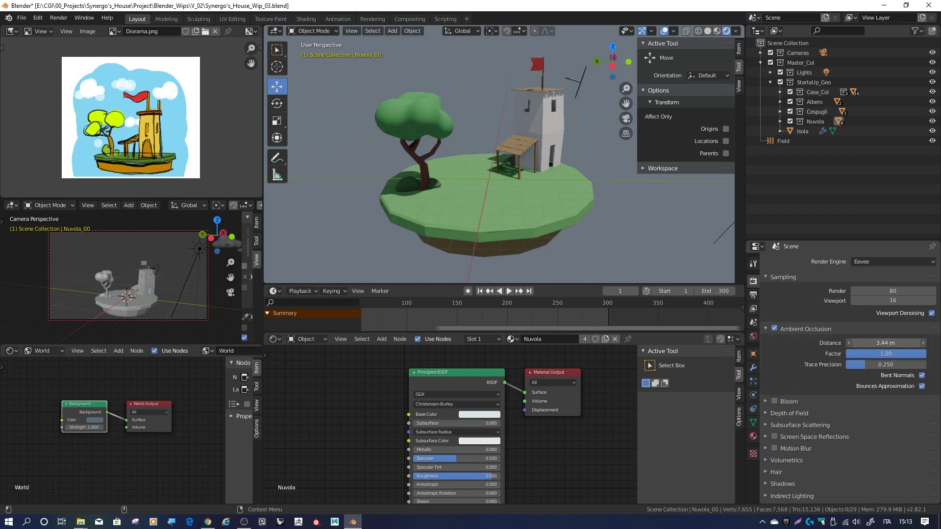
left_click(873, 344)
type("2.5")
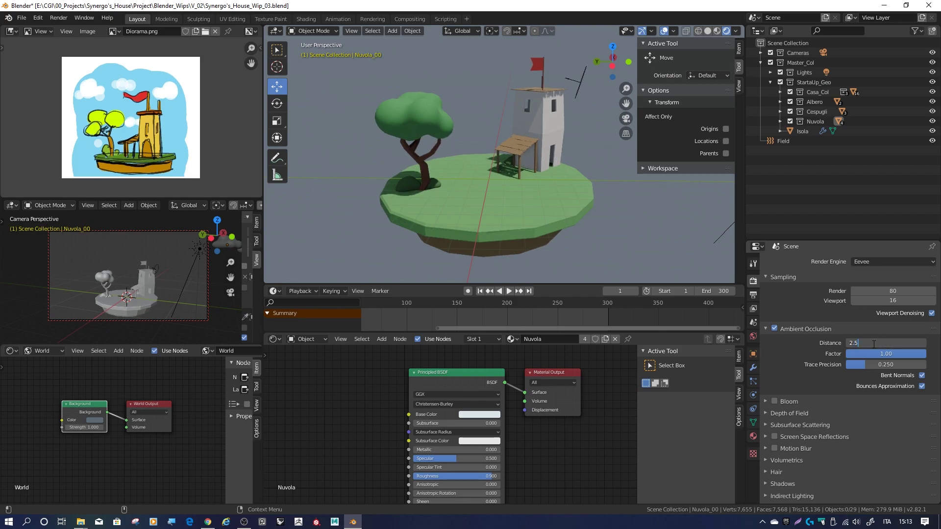
key("Return")
Step: Set cube and cascade shadow sizes to 2048px and turn on soft shadows
scroll(776, 428, "down", 1)
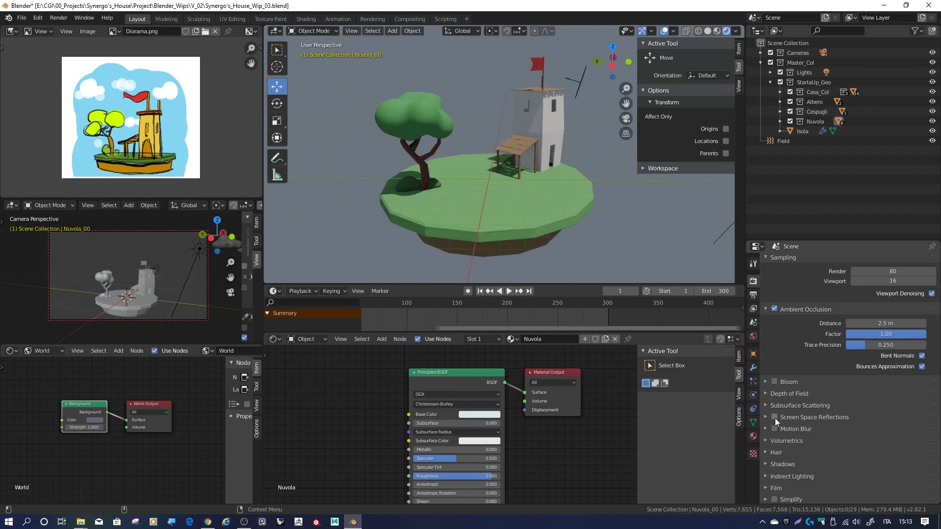
scroll(775, 419, "down", 1)
left_click(788, 444)
scroll(793, 442, "down", 4)
left_click(866, 381)
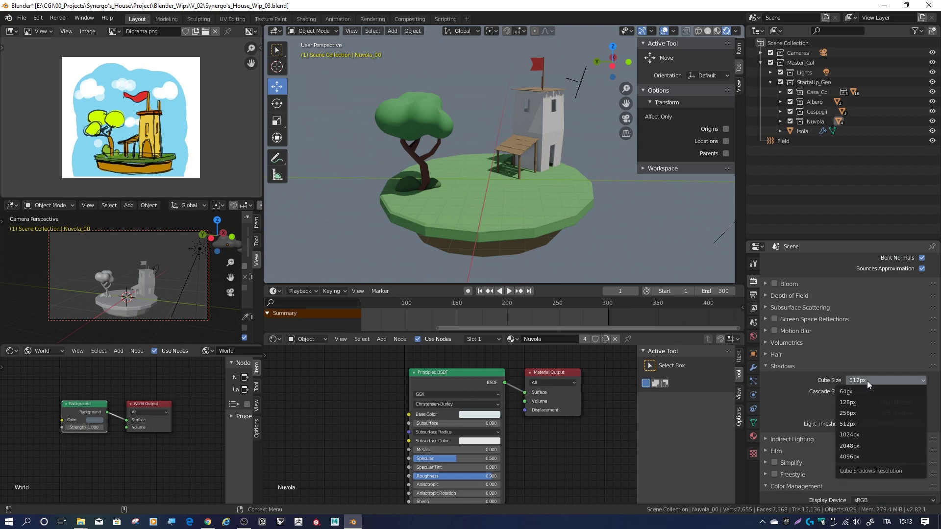
left_click(855, 444)
left_click(863, 392)
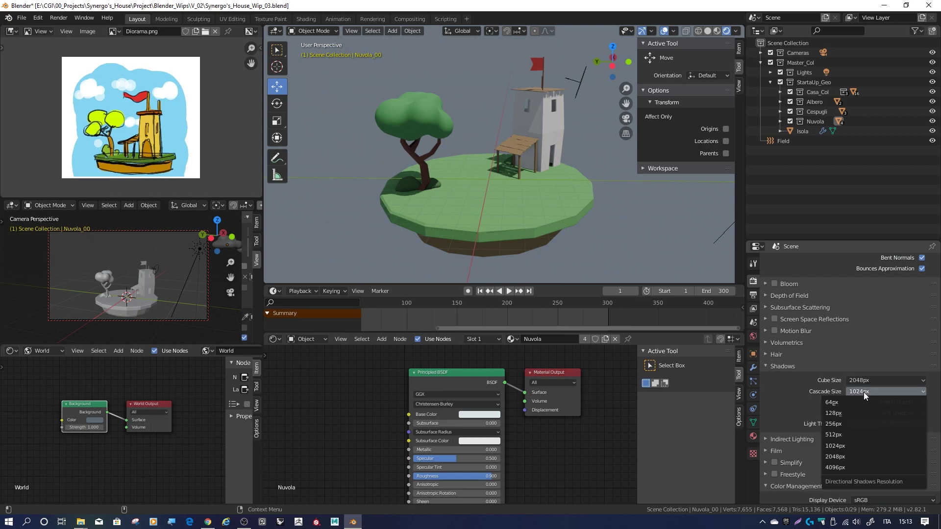
left_click(843, 456)
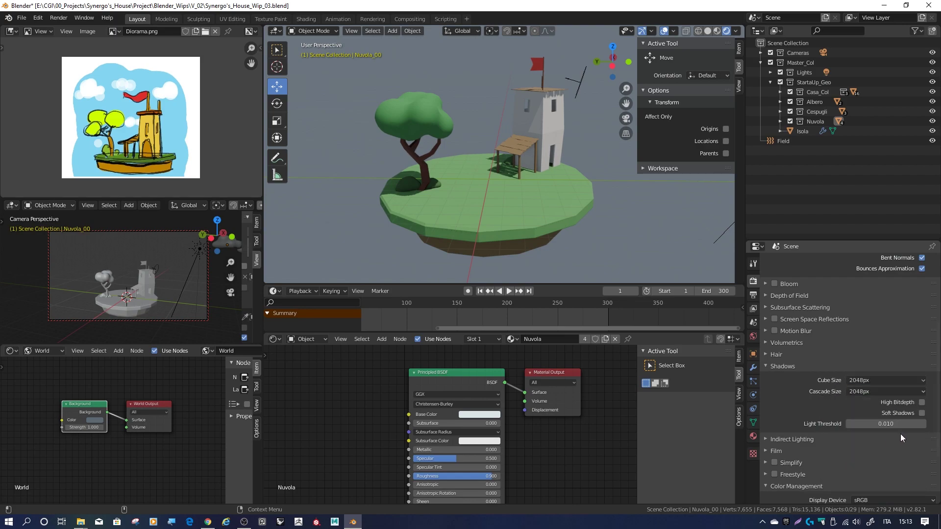
left_click(922, 414)
mouse_move(502, 214)
middle_mouse_down()
mouse_move(533, 192)
mouse_move(513, 191)
mouse_move(571, 169)
mouse_move(523, 187)
mouse_move(545, 188)
mouse_move(536, 174)
mouse_move(545, 207)
mouse_move(553, 184)
middle_mouse_up()
left_click(507, 292)
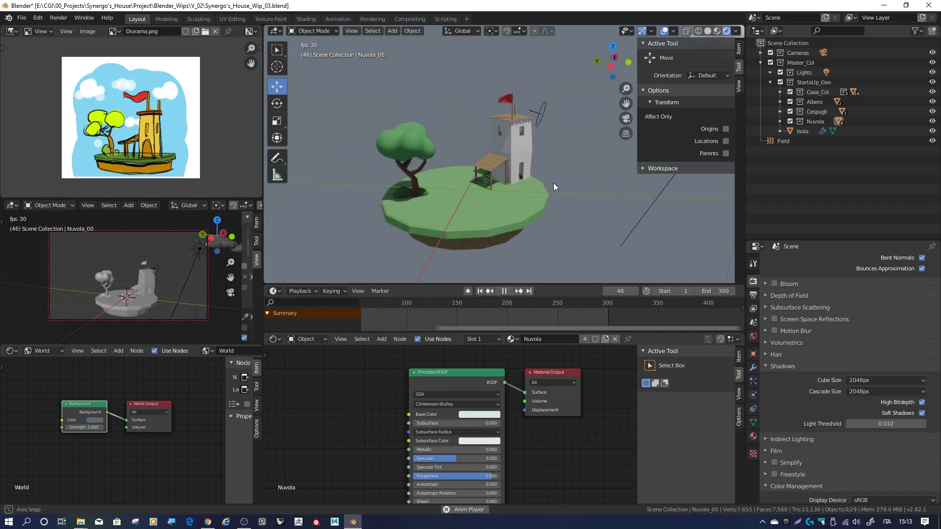
left_click(508, 291)
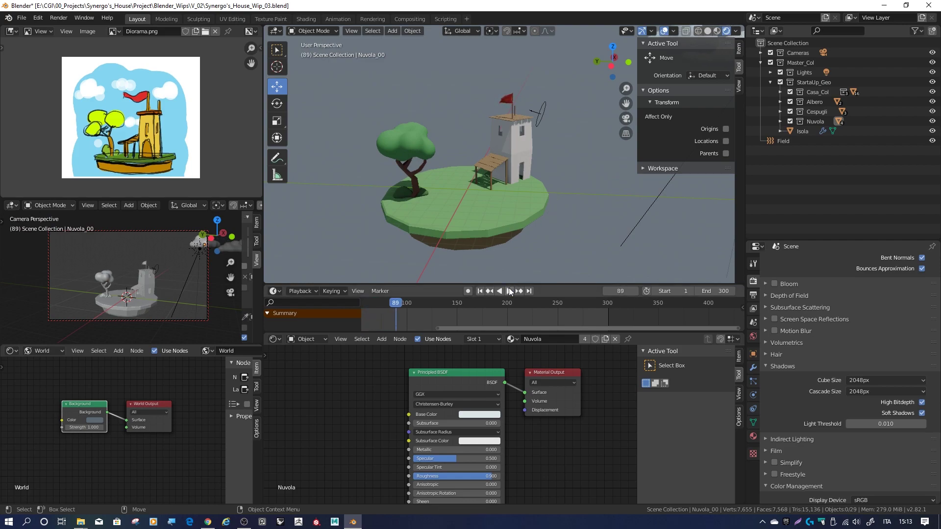
left_click(482, 292)
scroll(809, 396, "down", 2)
scroll(810, 395, "down", 2)
left_click(765, 374)
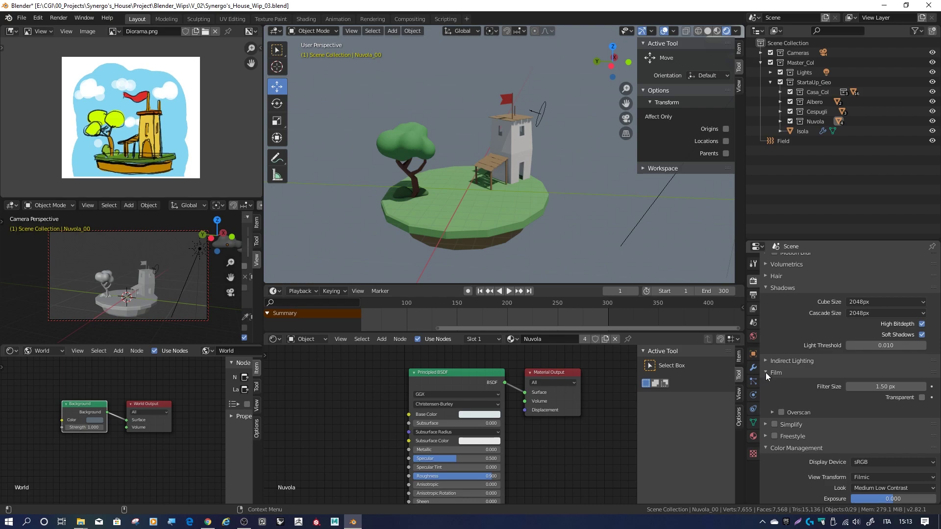
left_click(765, 372)
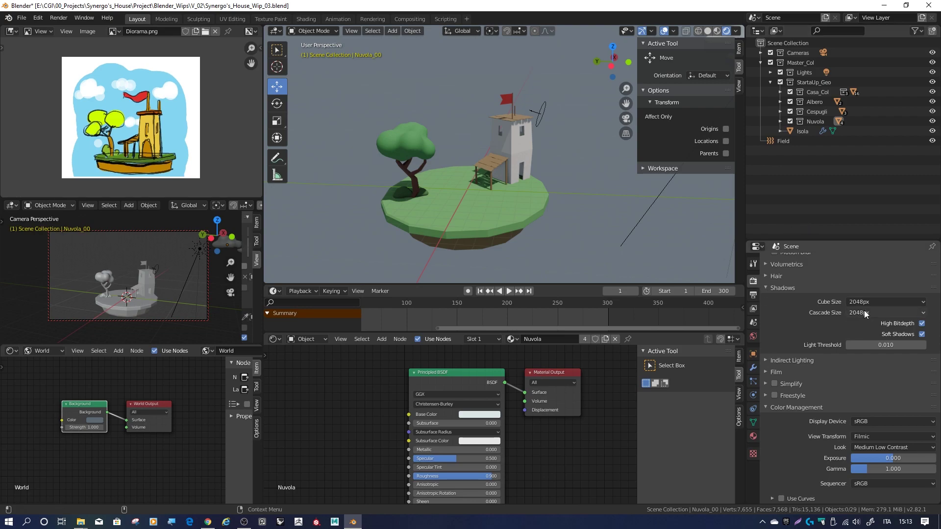
mouse_move(569, 162)
middle_mouse_down("shift")
mouse_move(593, 163)
mouse_move(566, 147)
mouse_move(580, 153)
middle_mouse_up("shift")
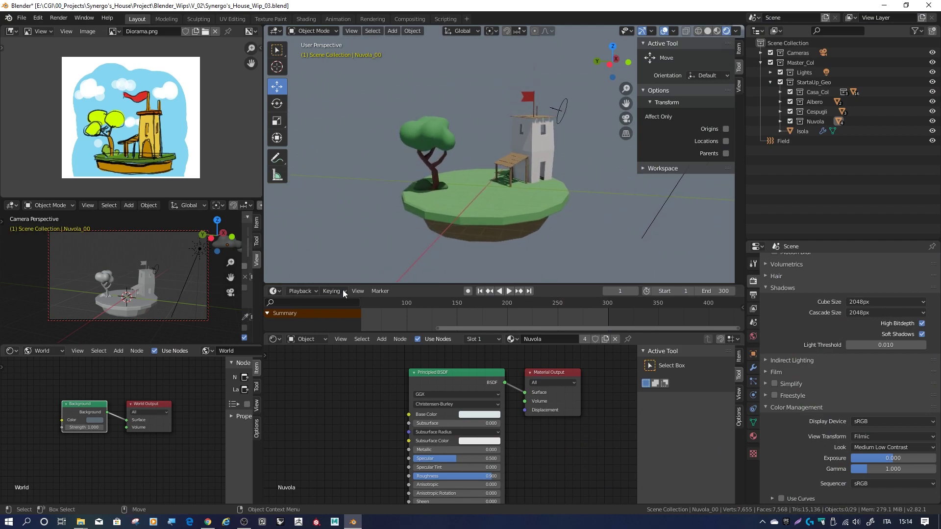
left_click(507, 292)
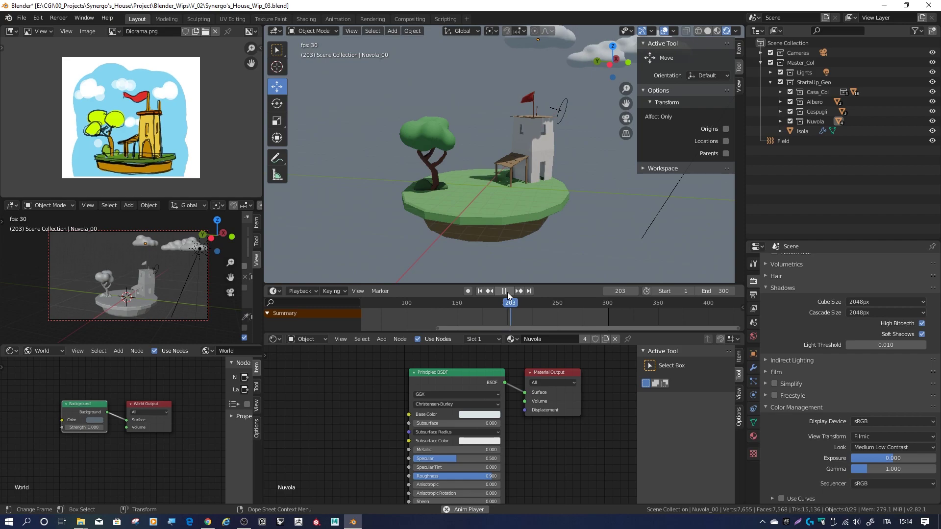
left_click(506, 291)
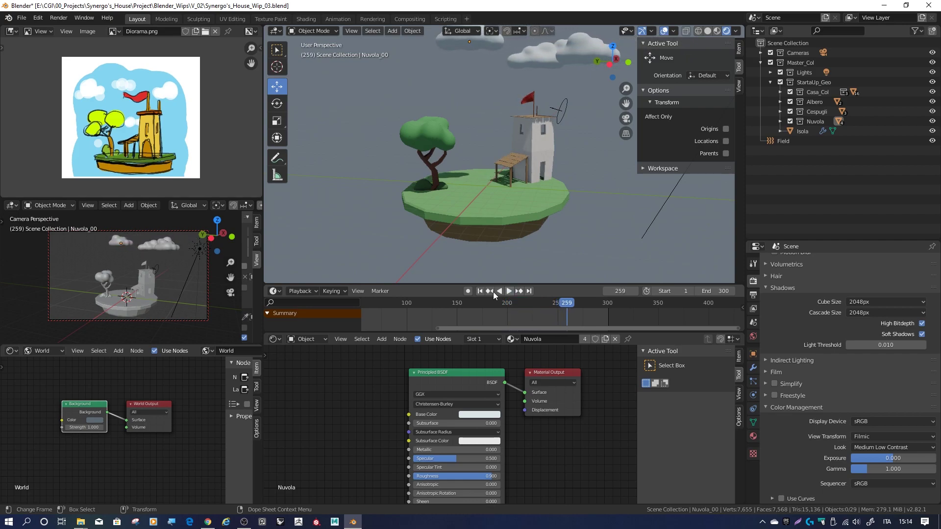
left_click(480, 293)
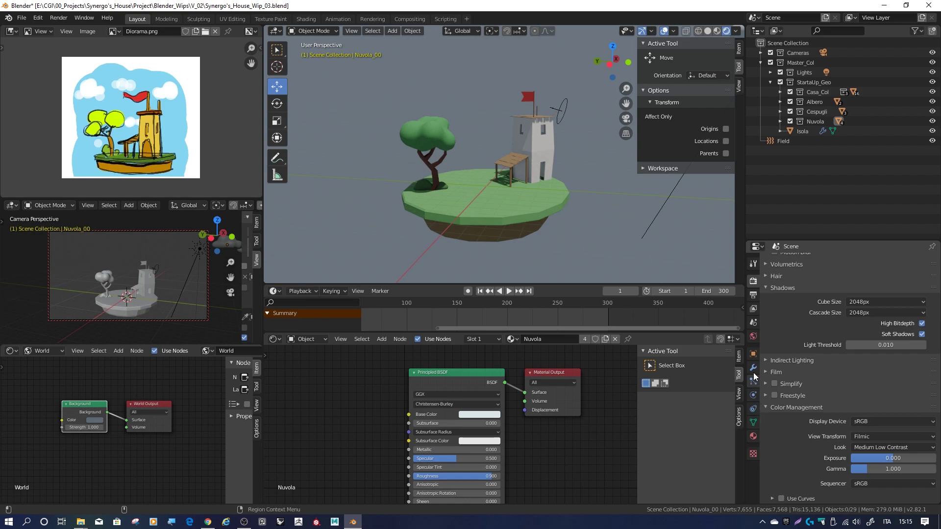
Step: Review output settings: 1920×1080, 300 frames, FFmpeg video in a Matroska container
left_click(754, 310)
scroll(840, 348, "down", 2)
scroll(840, 348, "up", 3)
scroll(840, 348, "up", 2)
scroll(840, 357, "up", 1)
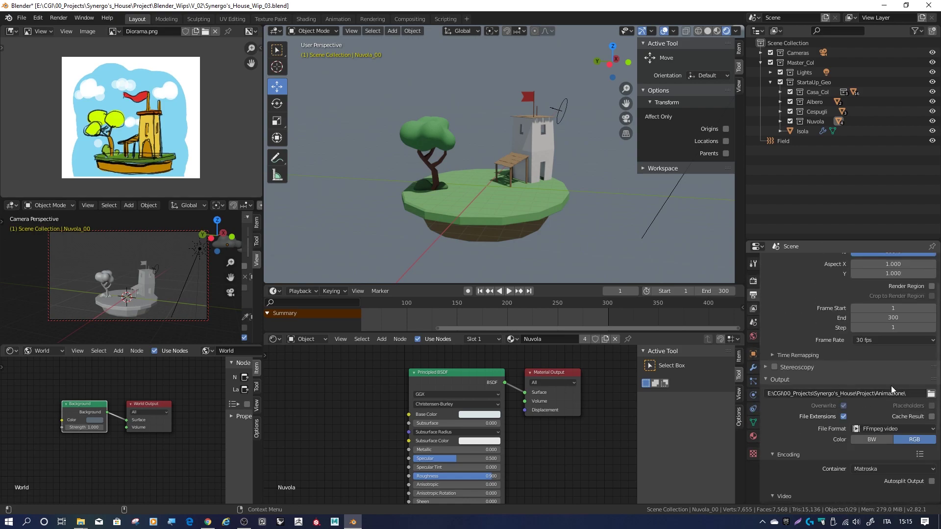
scroll(848, 353, "up", 2)
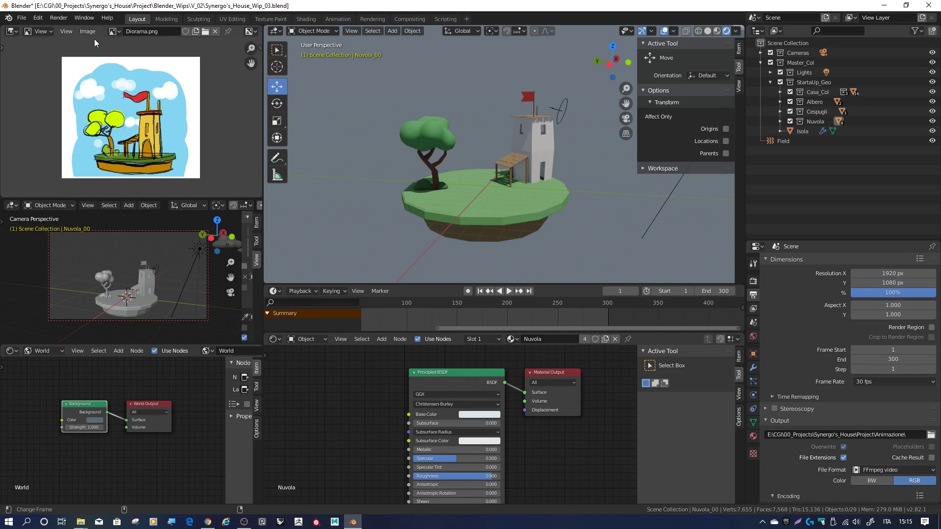
left_click(57, 19)
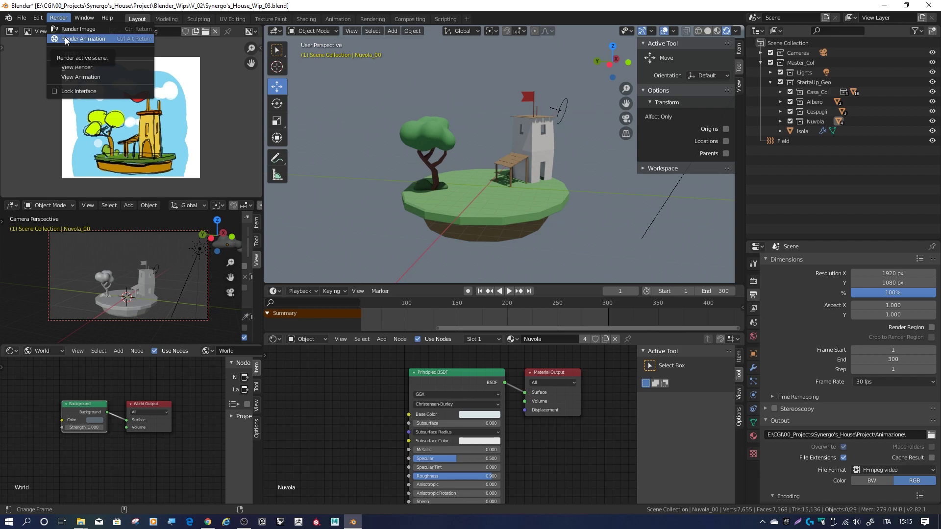
Step: Render the animation to 0001-0300.mkv and play it from the Animazione folder
left_click(65, 36)
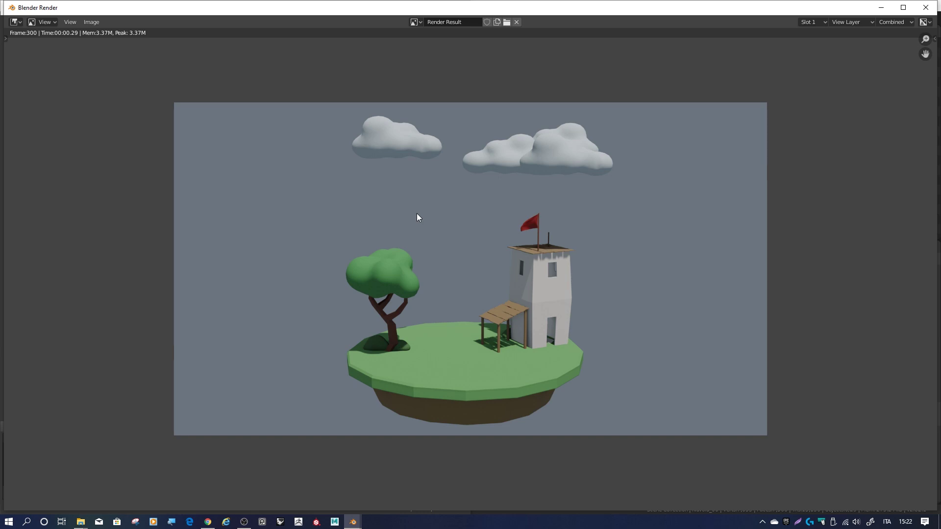
left_click(82, 521)
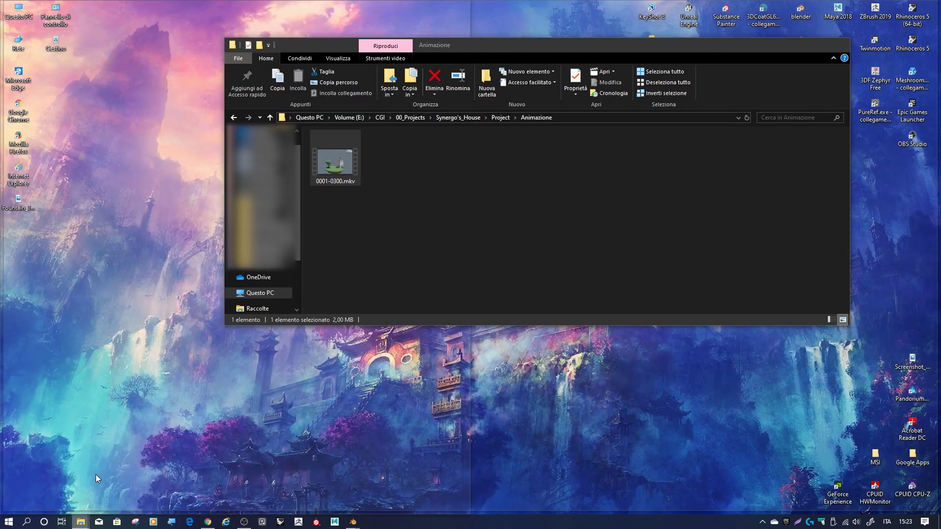
left_click(95, 474)
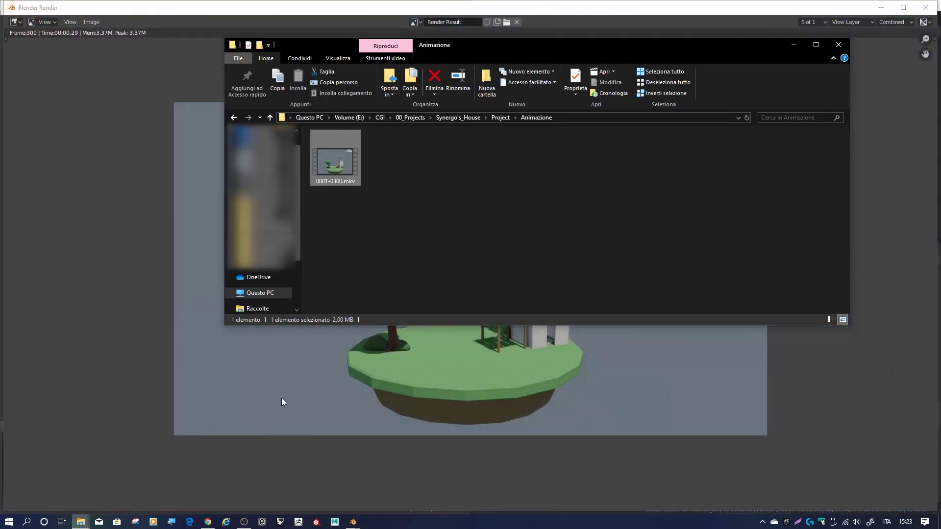
left_click(495, 149)
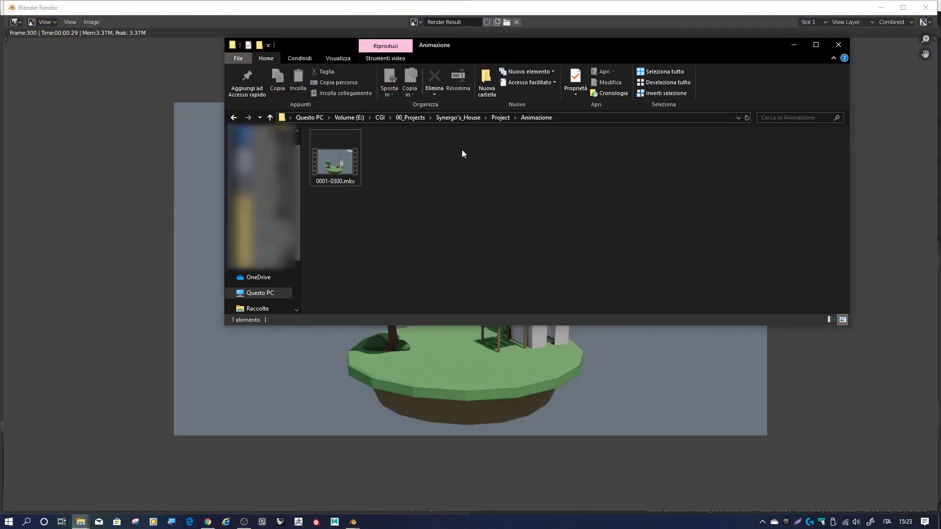
double_click(344, 157)
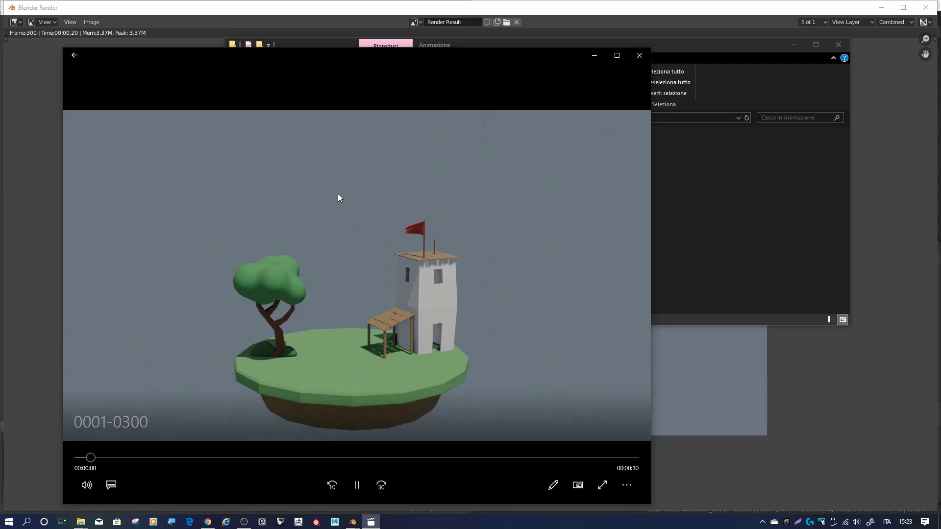